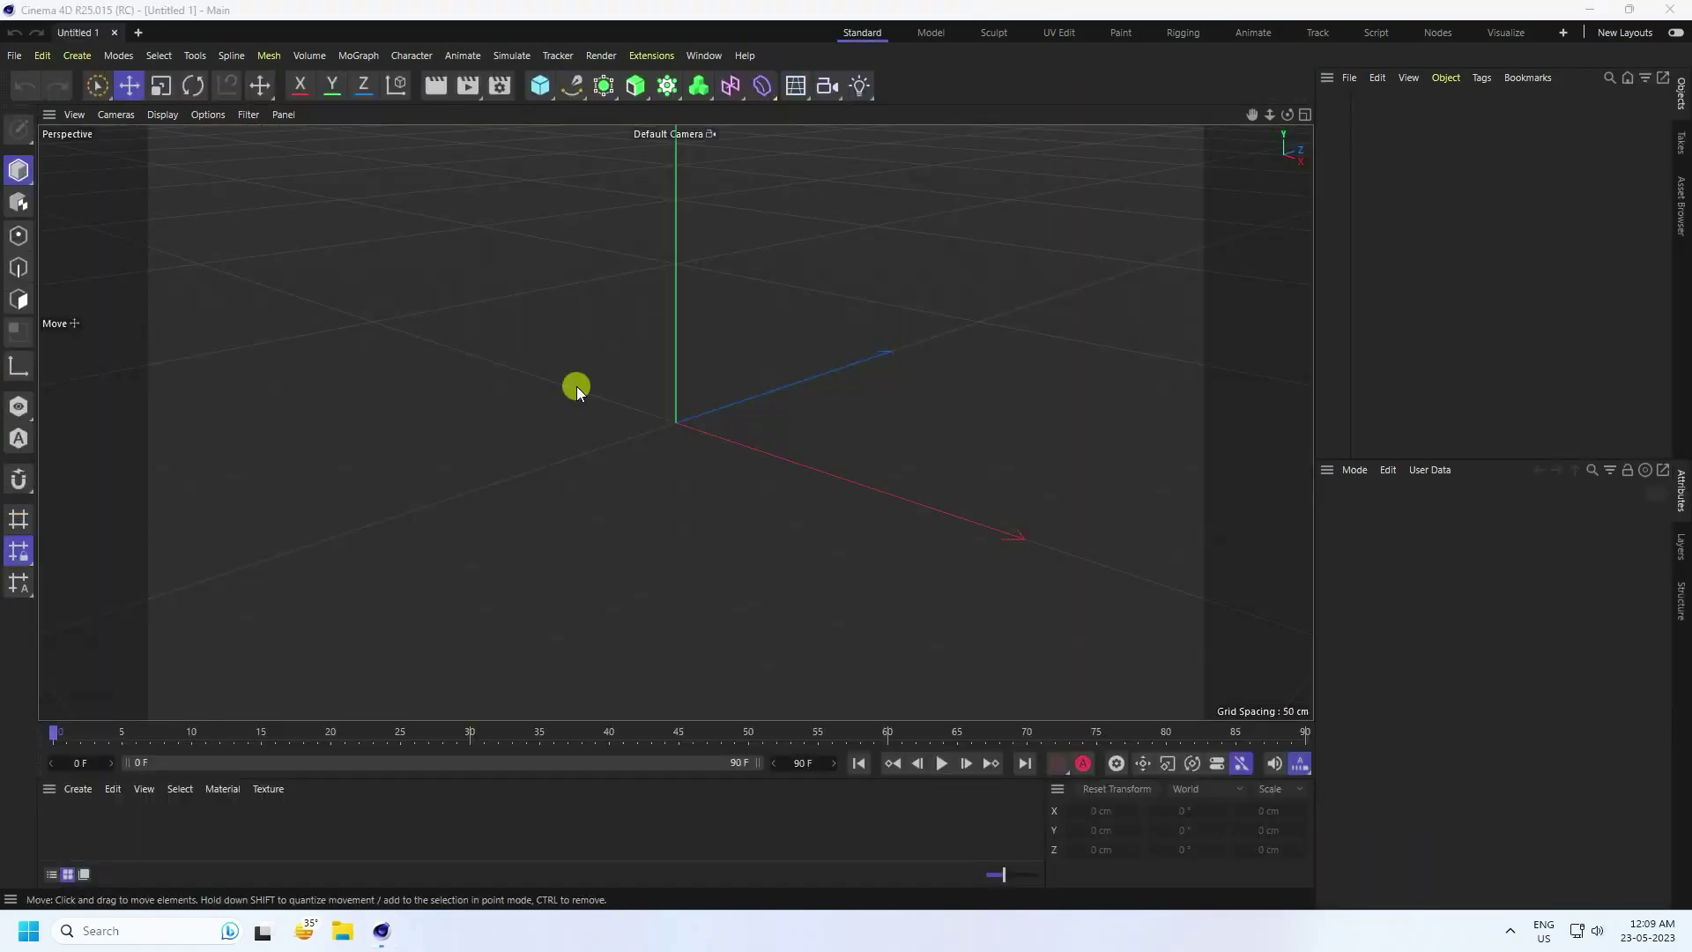
Add a cube and set its X, Y and Z size to 10 cm
{"action": "left_click", "coordinate": [539, 85]}
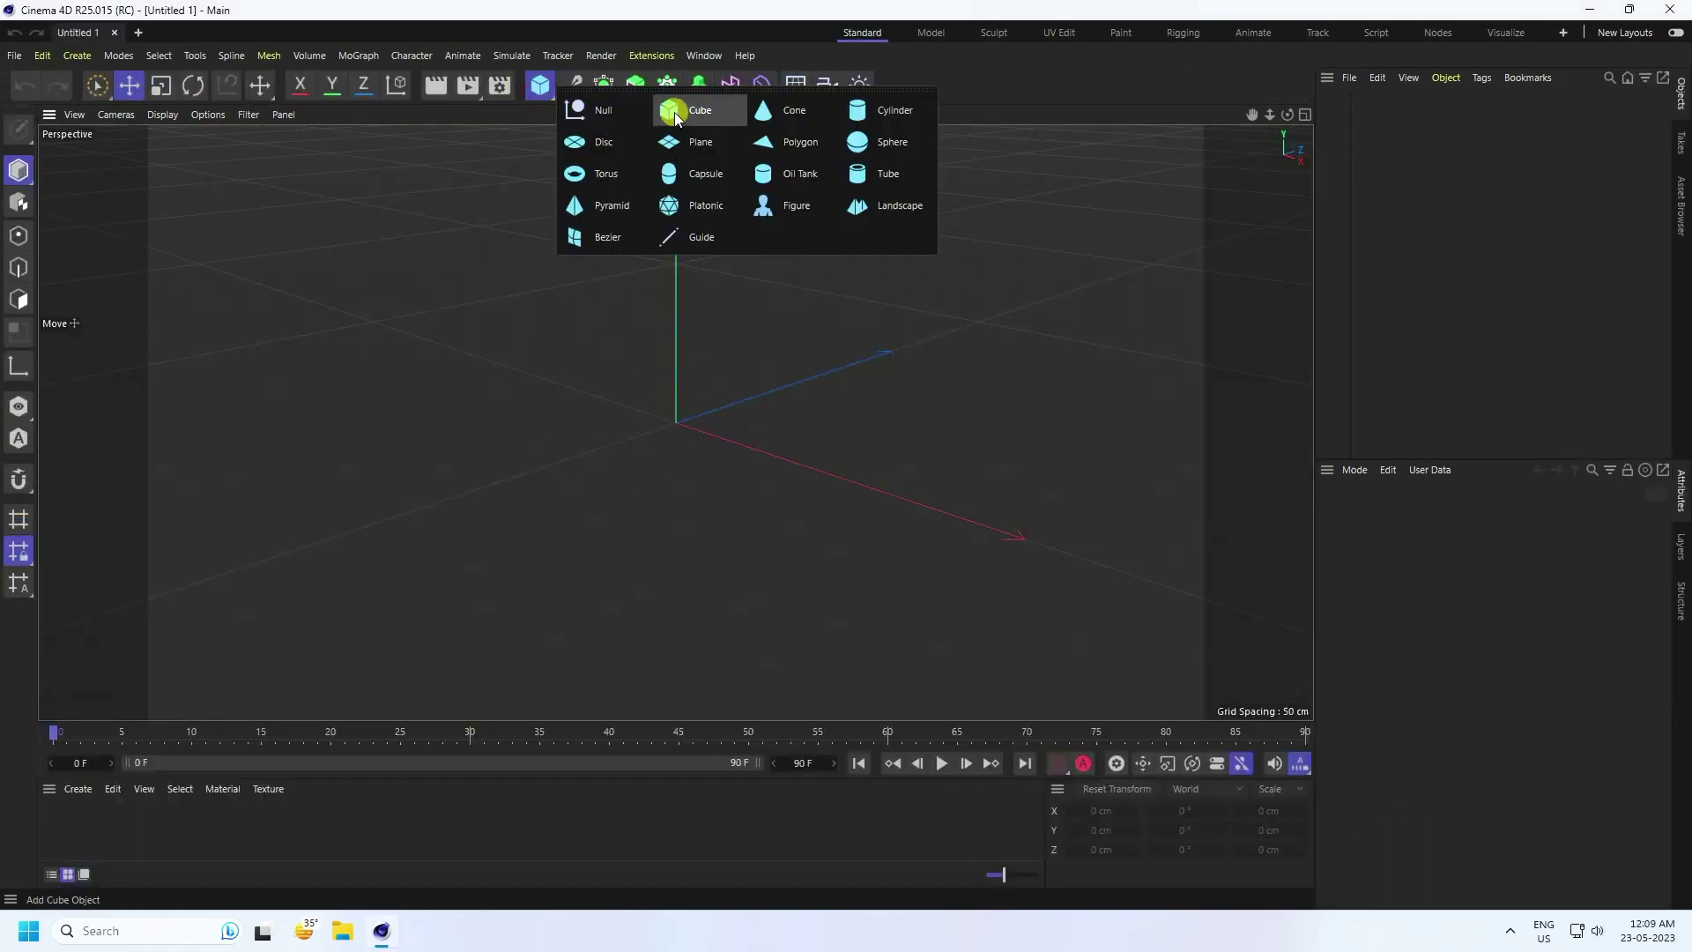
{"action": "left_click", "coordinate": [674, 113]}
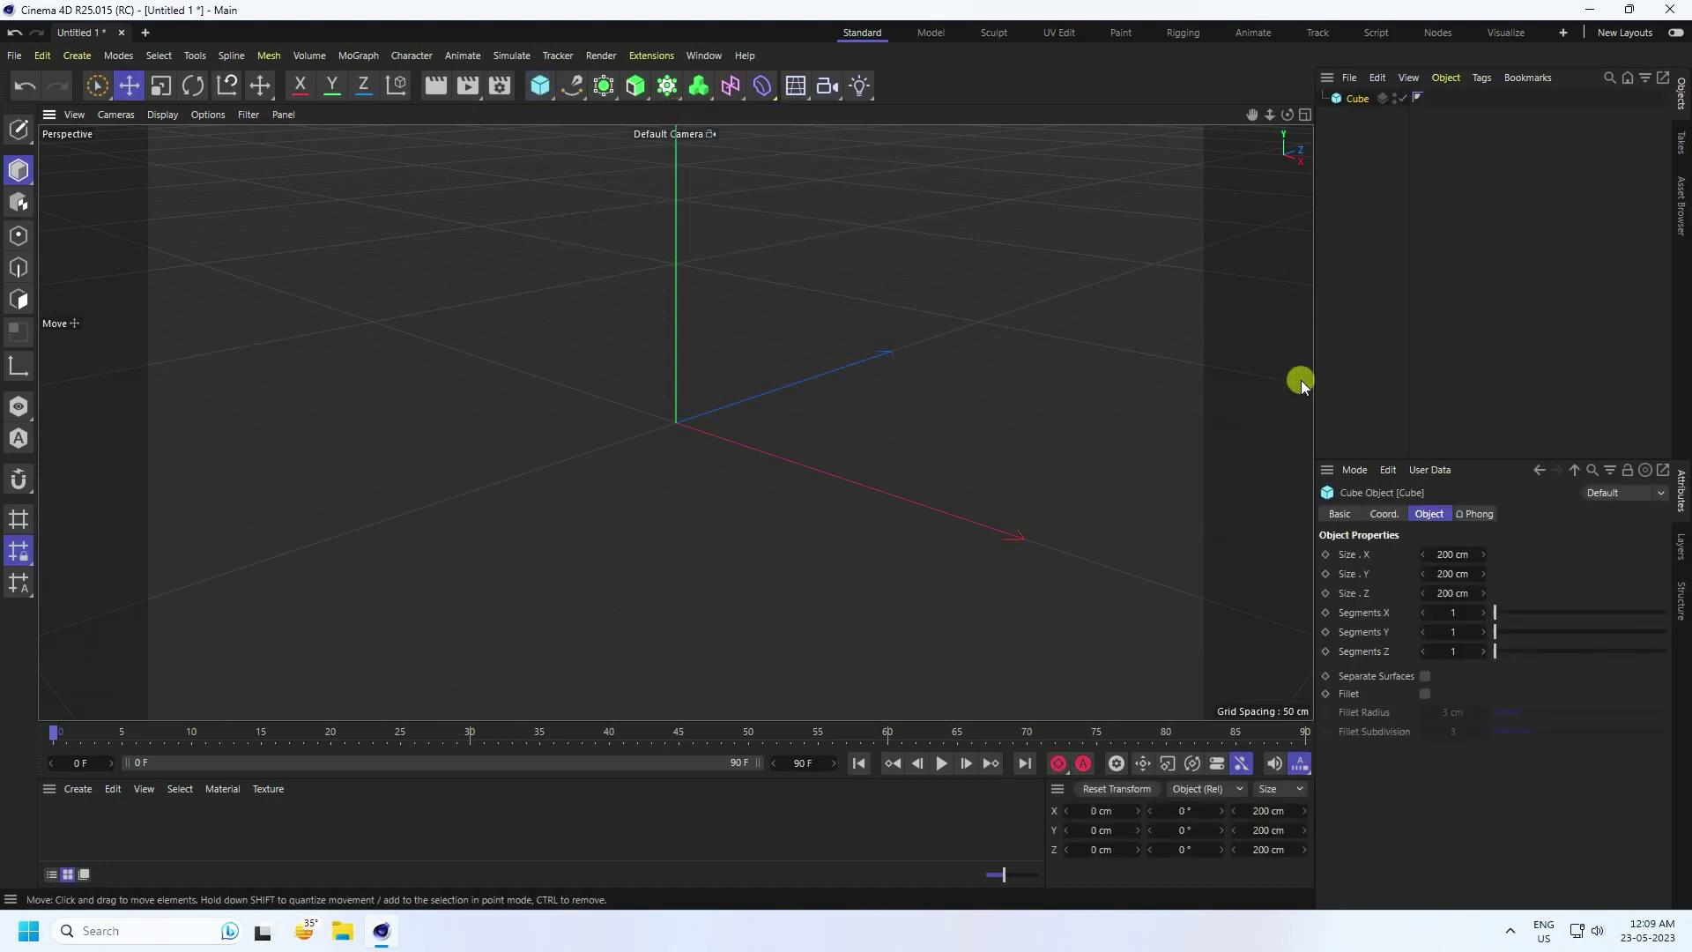
{"action": "left_click", "coordinate": [1454, 552]}
{"action": "type", "text": "10"}
{"action": "key", "text": "Tab"}
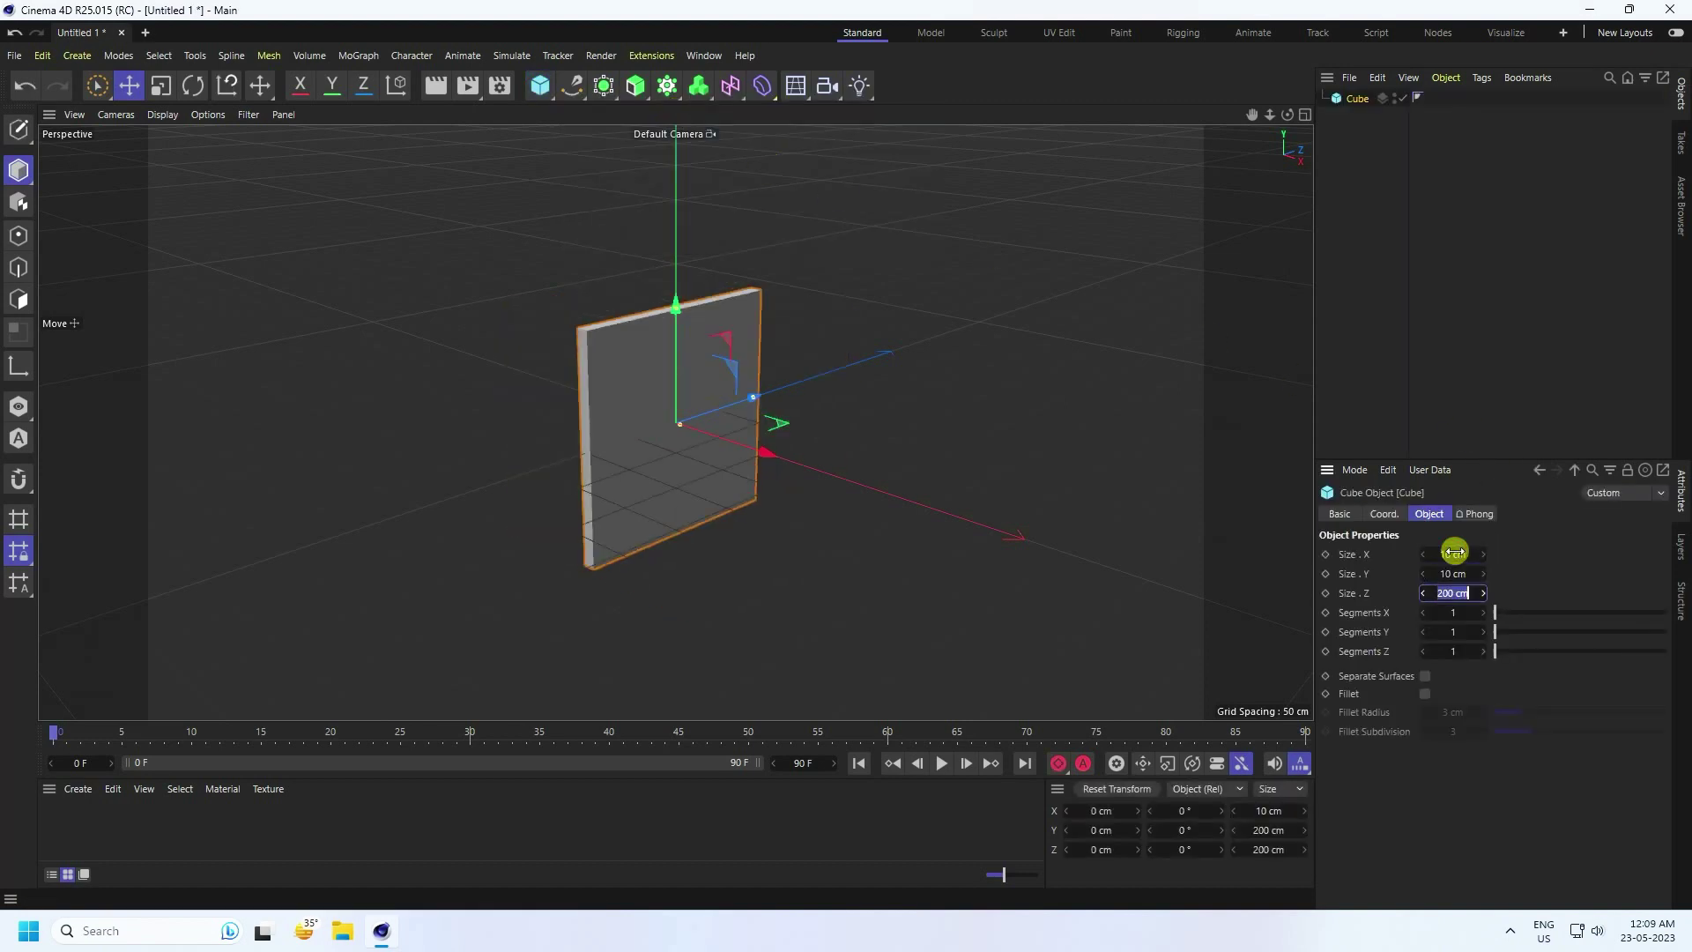
{"action": "type", "text": "10"}
{"action": "key", "text": "Tab"}
{"action": "type", "text": "10"}
{"action": "key", "text": "Return"}
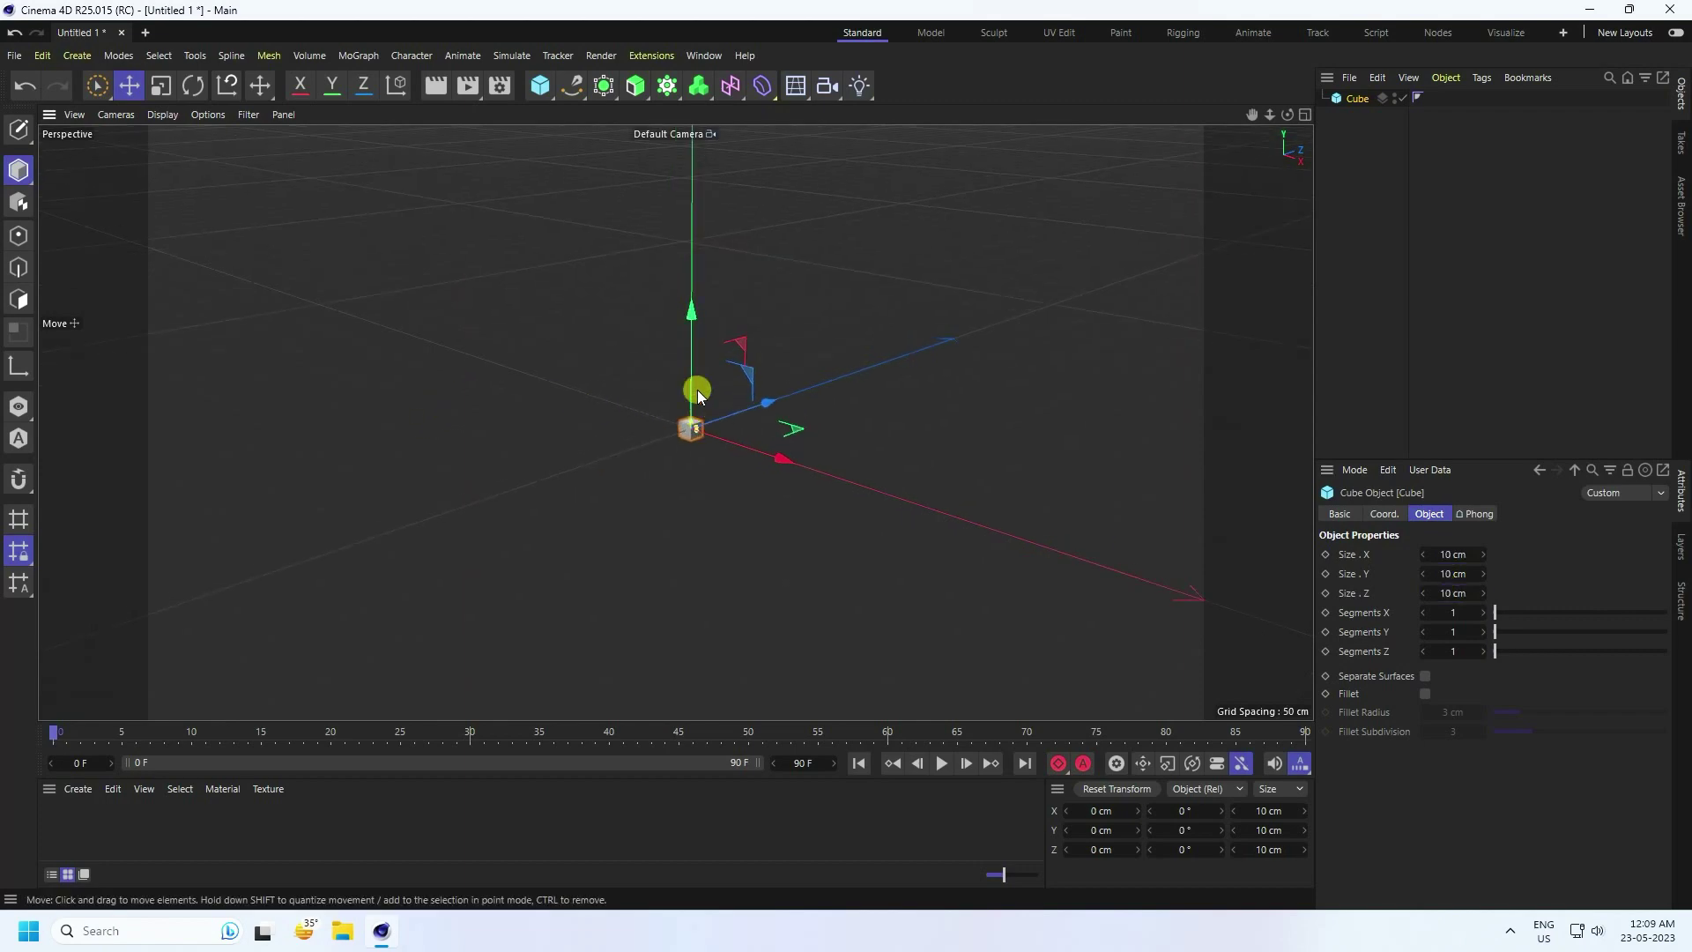
Enable Fillet on the cube with a 0.2 cm radius
{"action": "scroll", "coordinate": [669, 489], "scroll_direction": "up", "scroll_amount": 3}
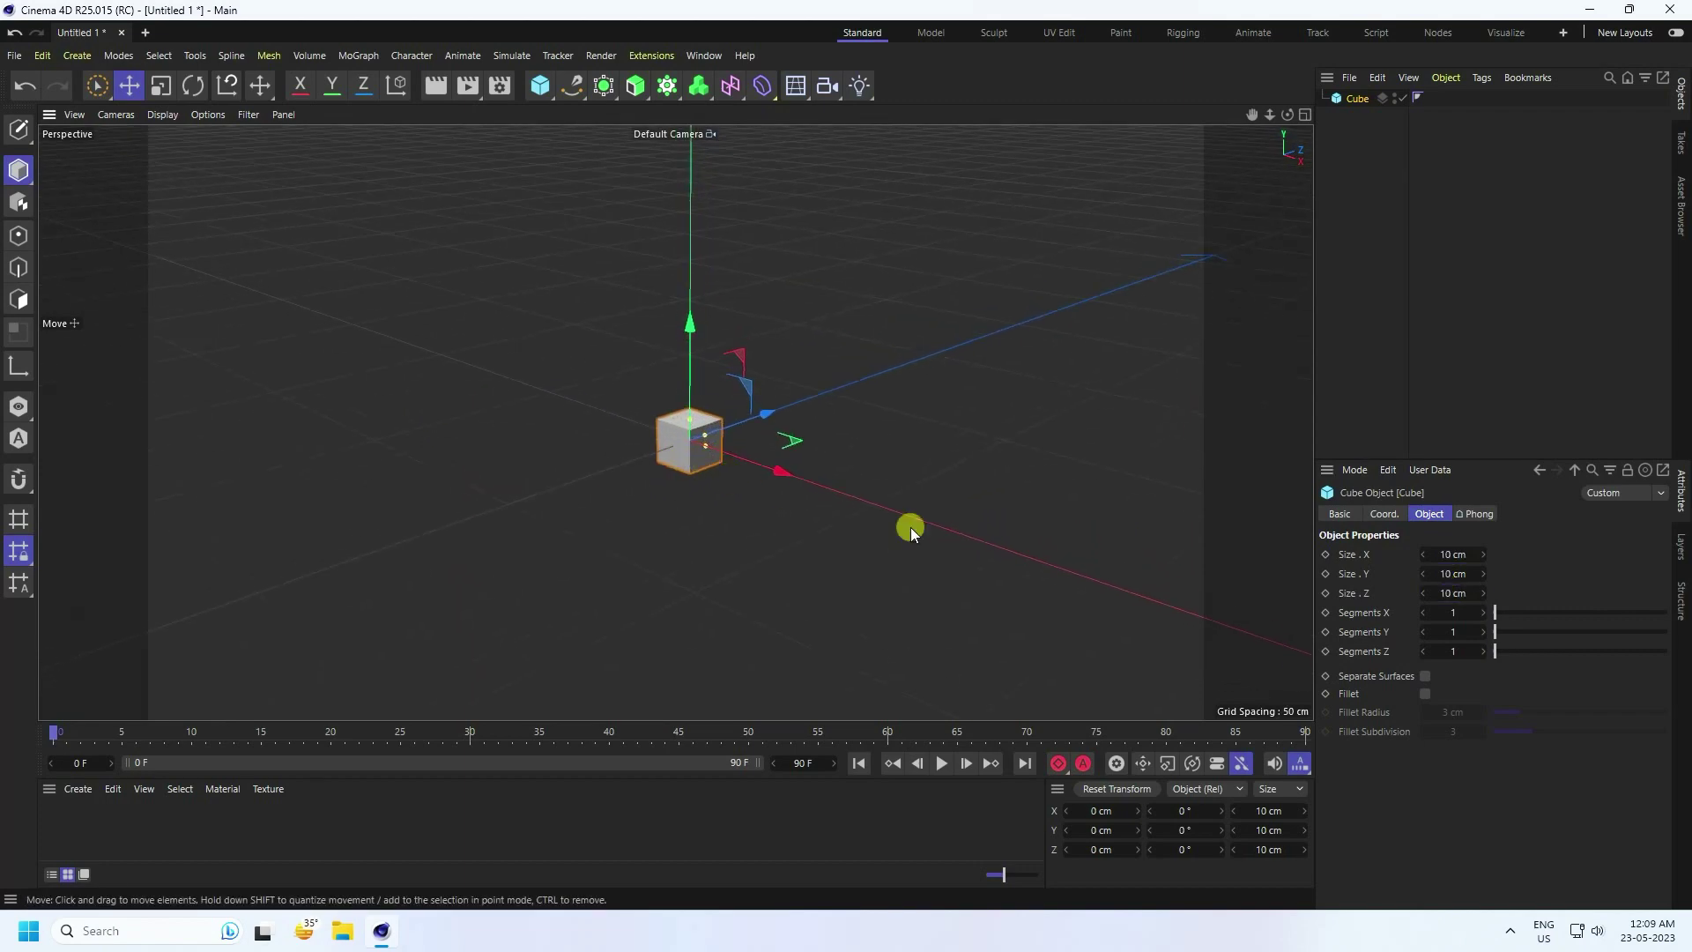
{"action": "left_click", "coordinate": [1423, 694]}
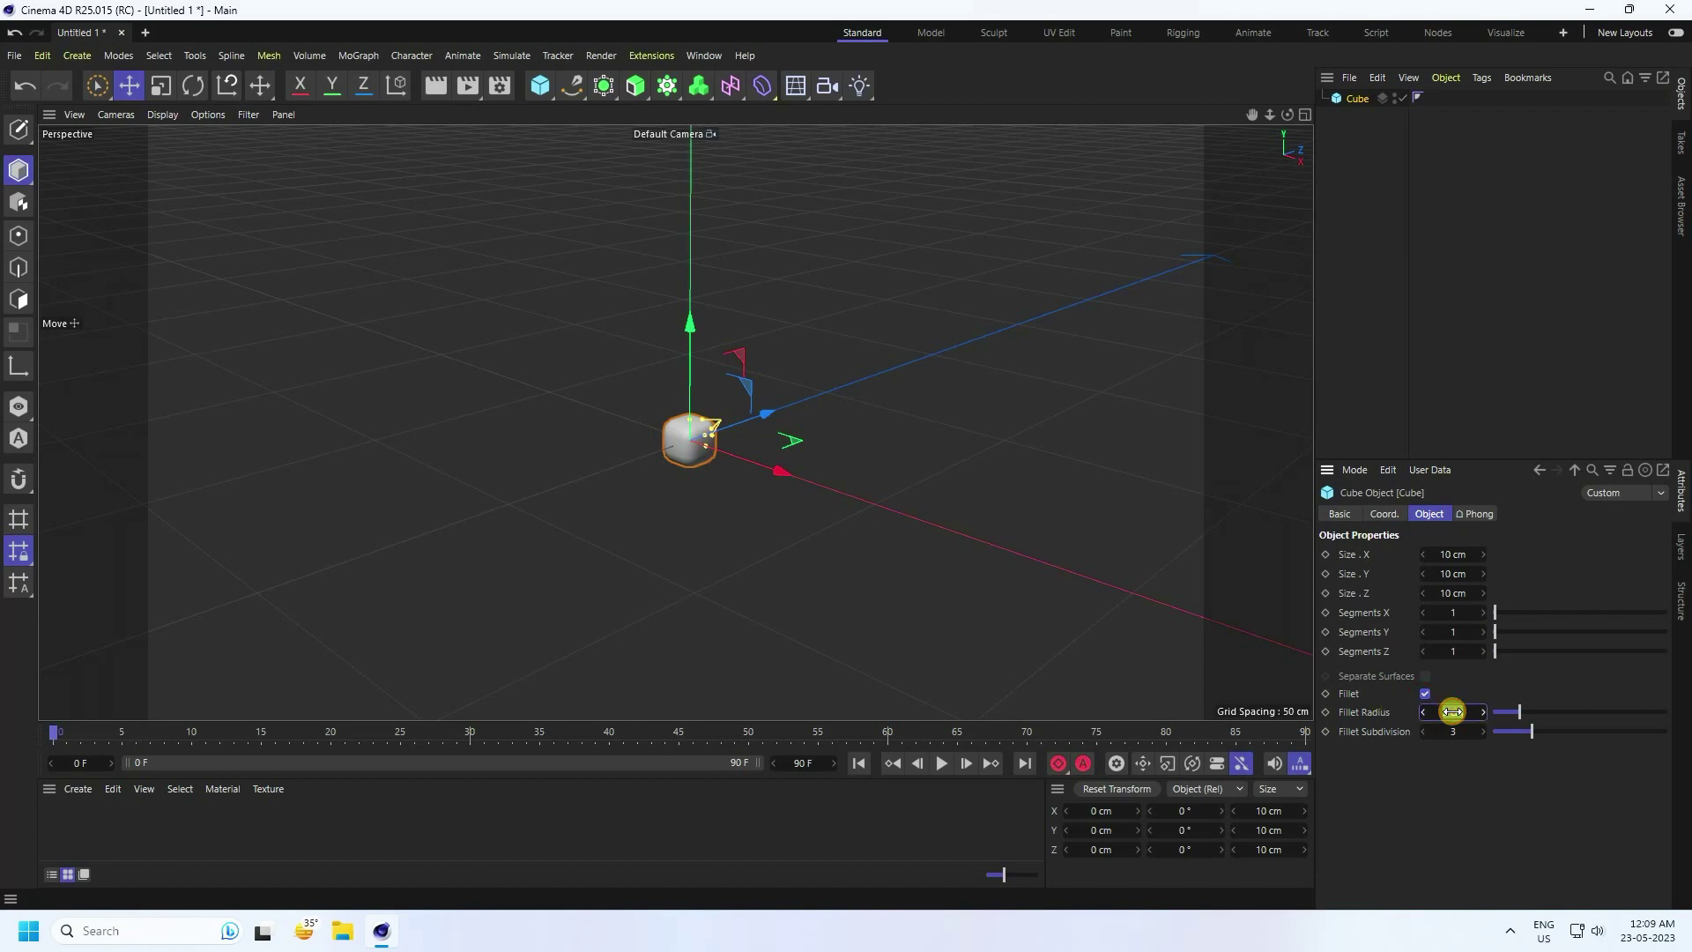
{"action": "left_click", "coordinate": [1452, 712]}
{"action": "type", "text": "0.2"}
{"action": "key", "text": "Tab"}
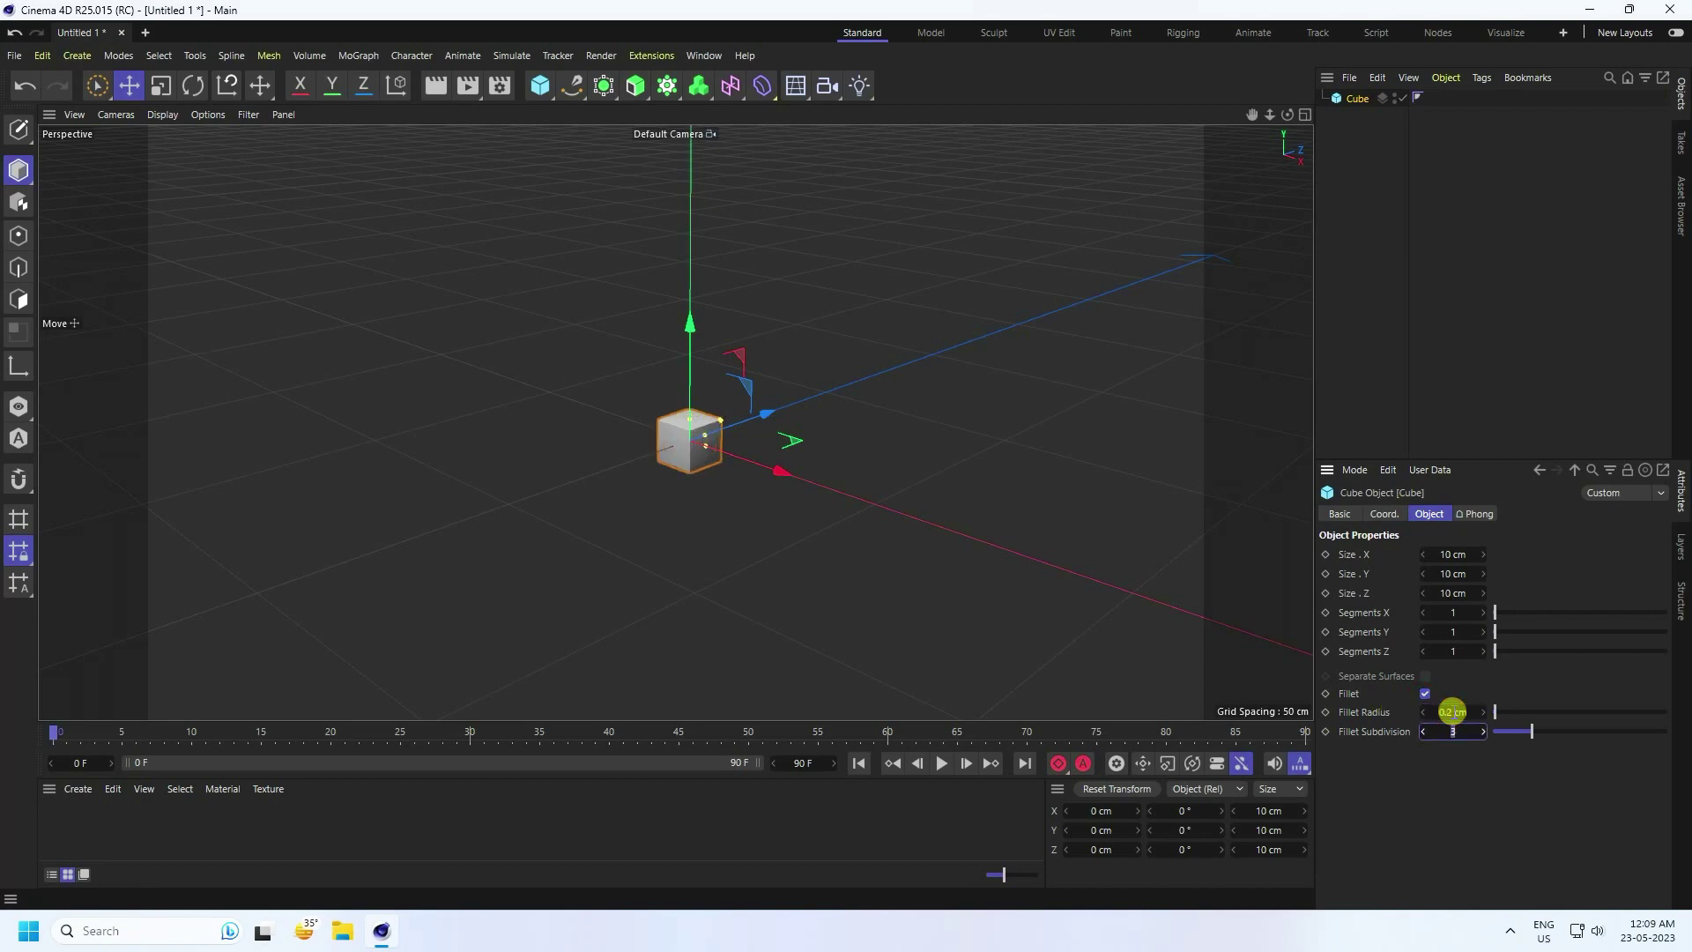
Switch the viewport to a different shading mode and deselect the cube
{"action": "left_click", "coordinate": [159, 116]}
{"action": "left_click", "coordinate": [191, 162]}
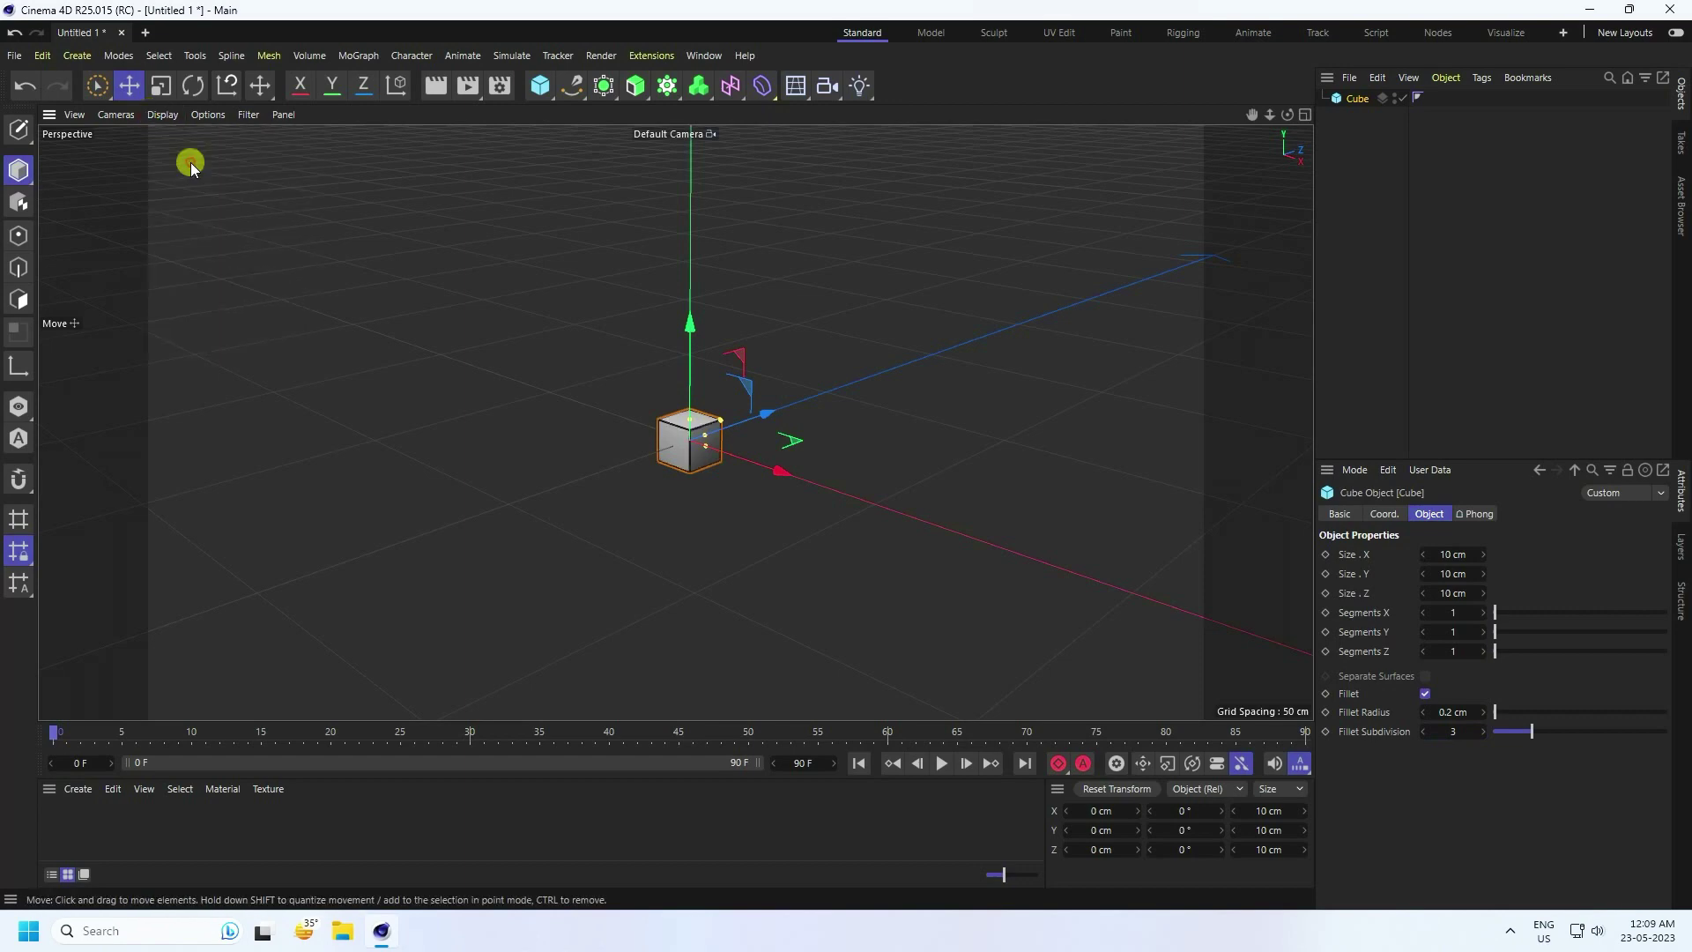
{"action": "left_click", "coordinate": [460, 338]}
Duplicate the cube with copy-paste and rename the copy Sphere
{"action": "scroll", "coordinate": [693, 423], "scroll_direction": "up", "scroll_amount": 5}
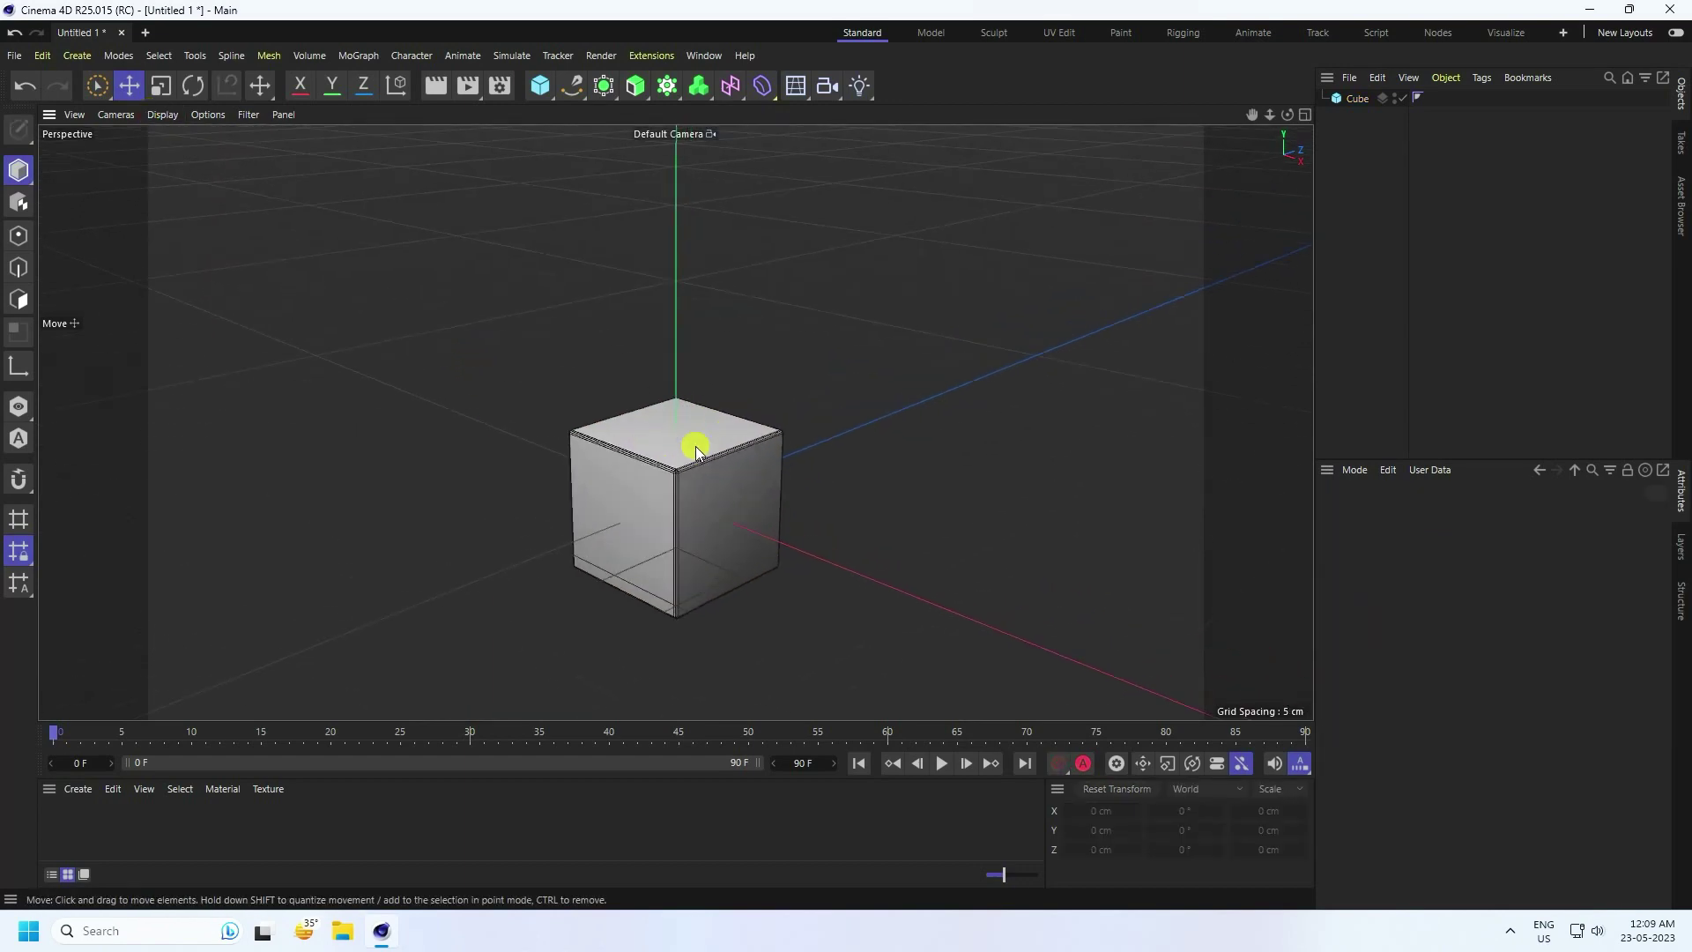
{"action": "left_click", "coordinate": [665, 441]}
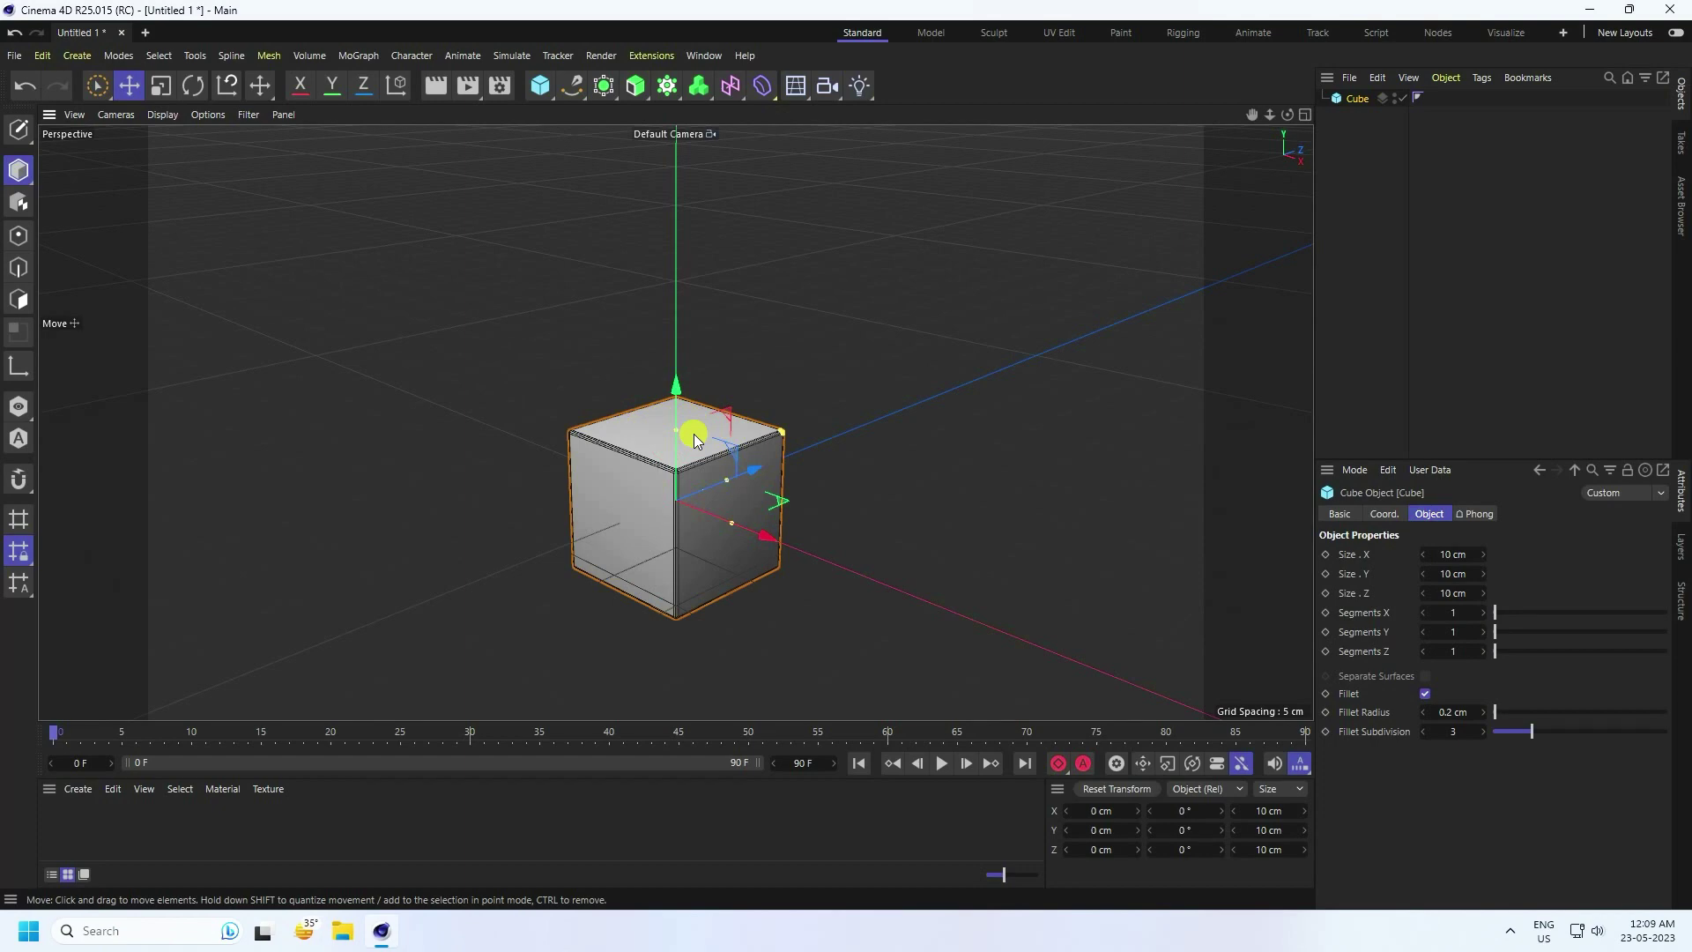
{"action": "key", "text": "ctrl+c"}
{"action": "key", "text": "ctrl+v"}
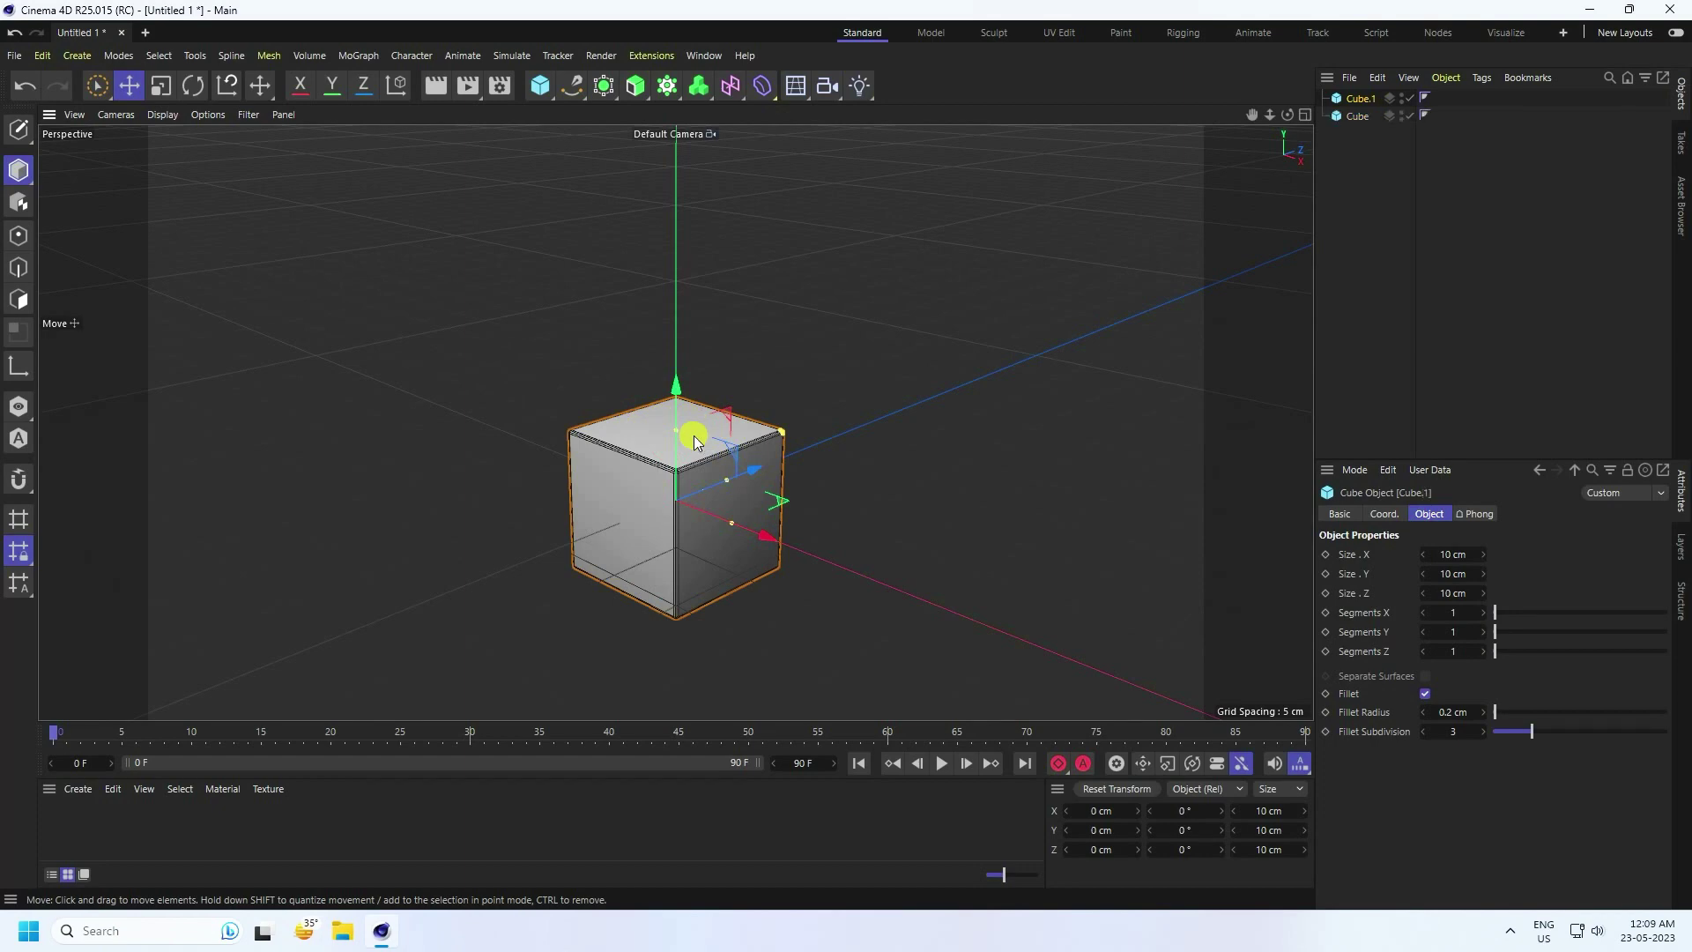
{"action": "double_click", "coordinate": [1362, 112]}
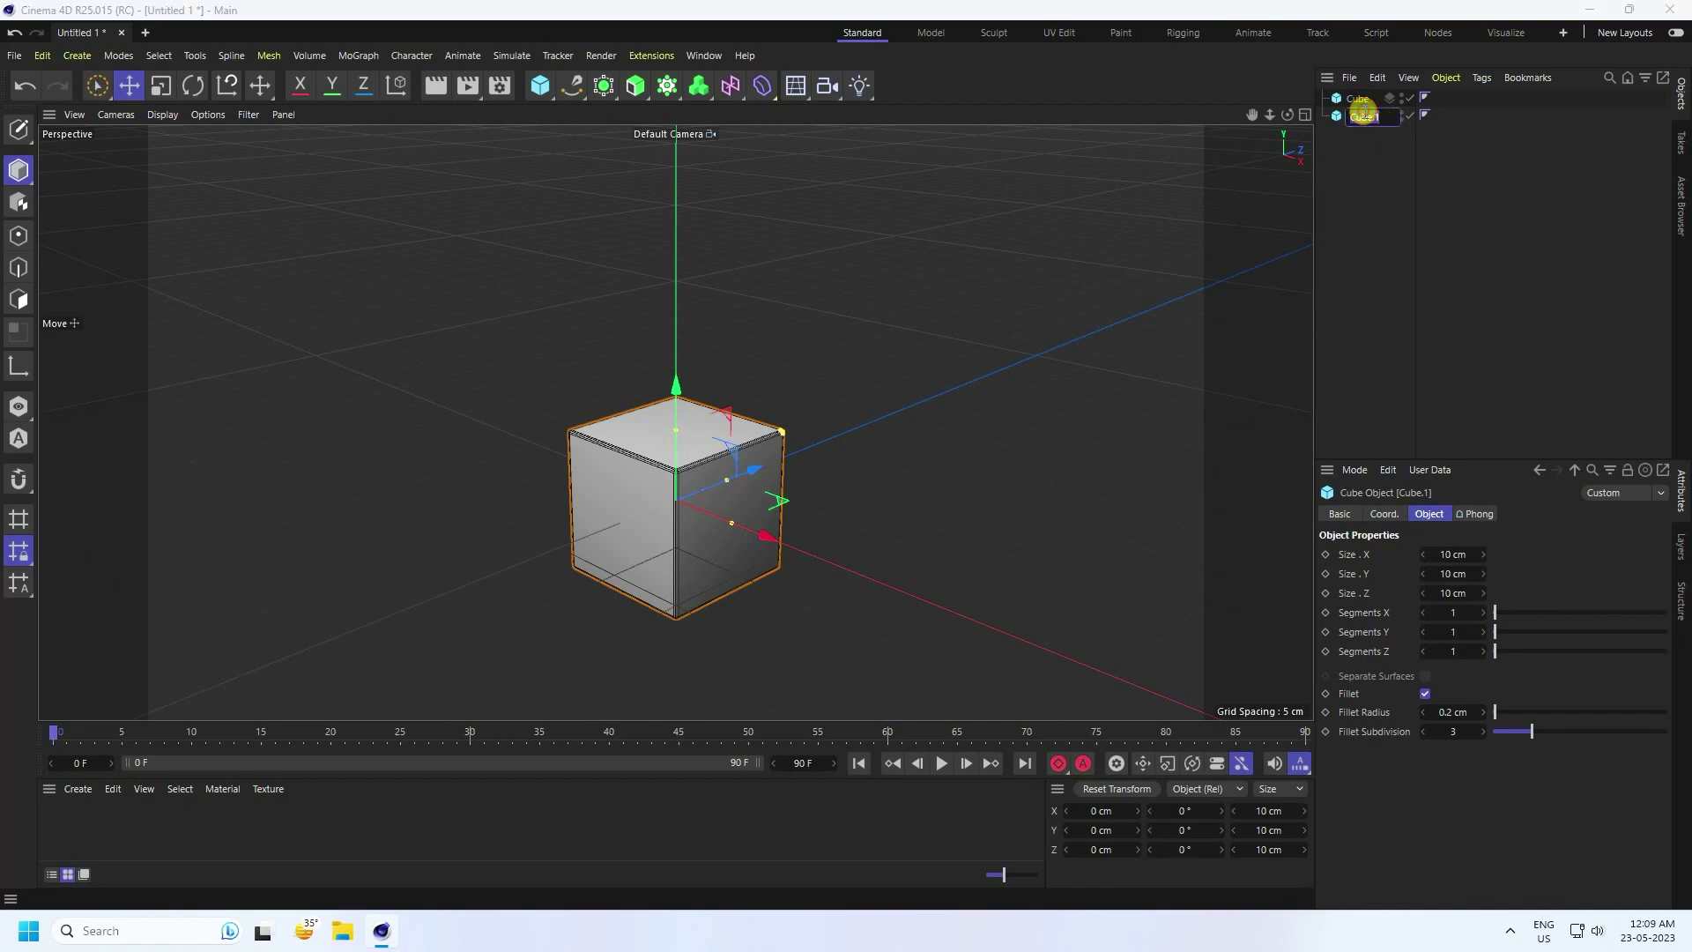
{"action": "key", "text": "Return"}
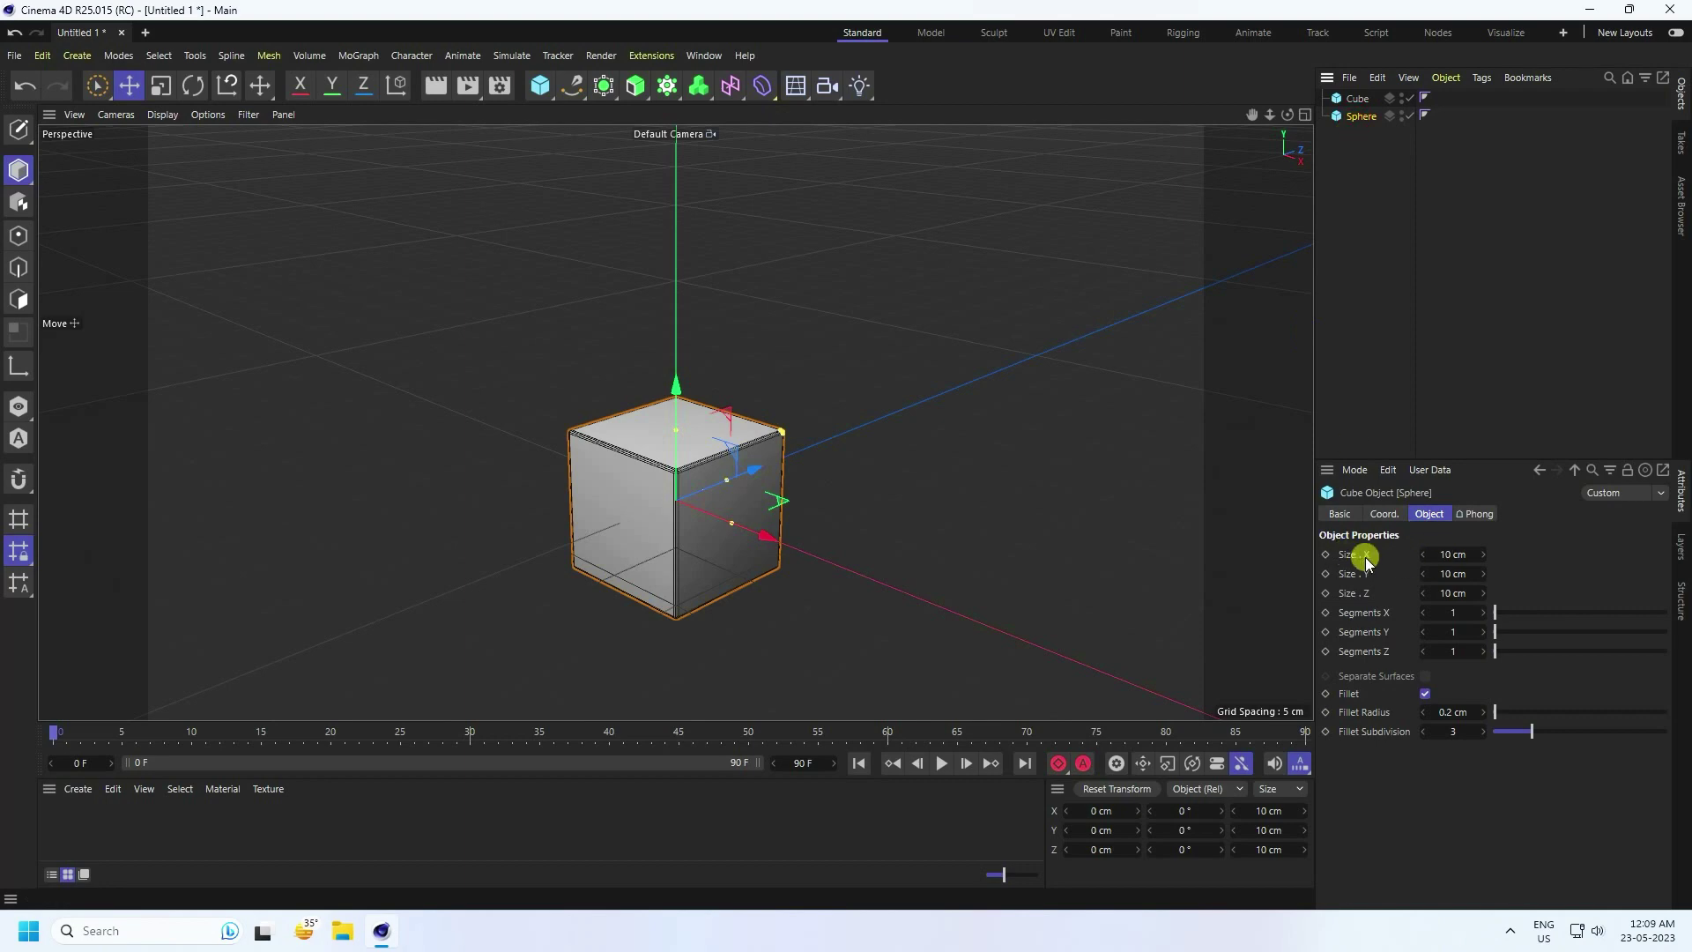
Set the Sphere copy's X, Y and Z size to 35 cm
{"action": "left_click", "coordinate": [1449, 557]}
{"action": "type", "text": "35"}
{"action": "key", "text": "Tab"}
{"action": "type", "text": "35"}
{"action": "key", "text": "Tab"}
{"action": "type", "text": "35"}
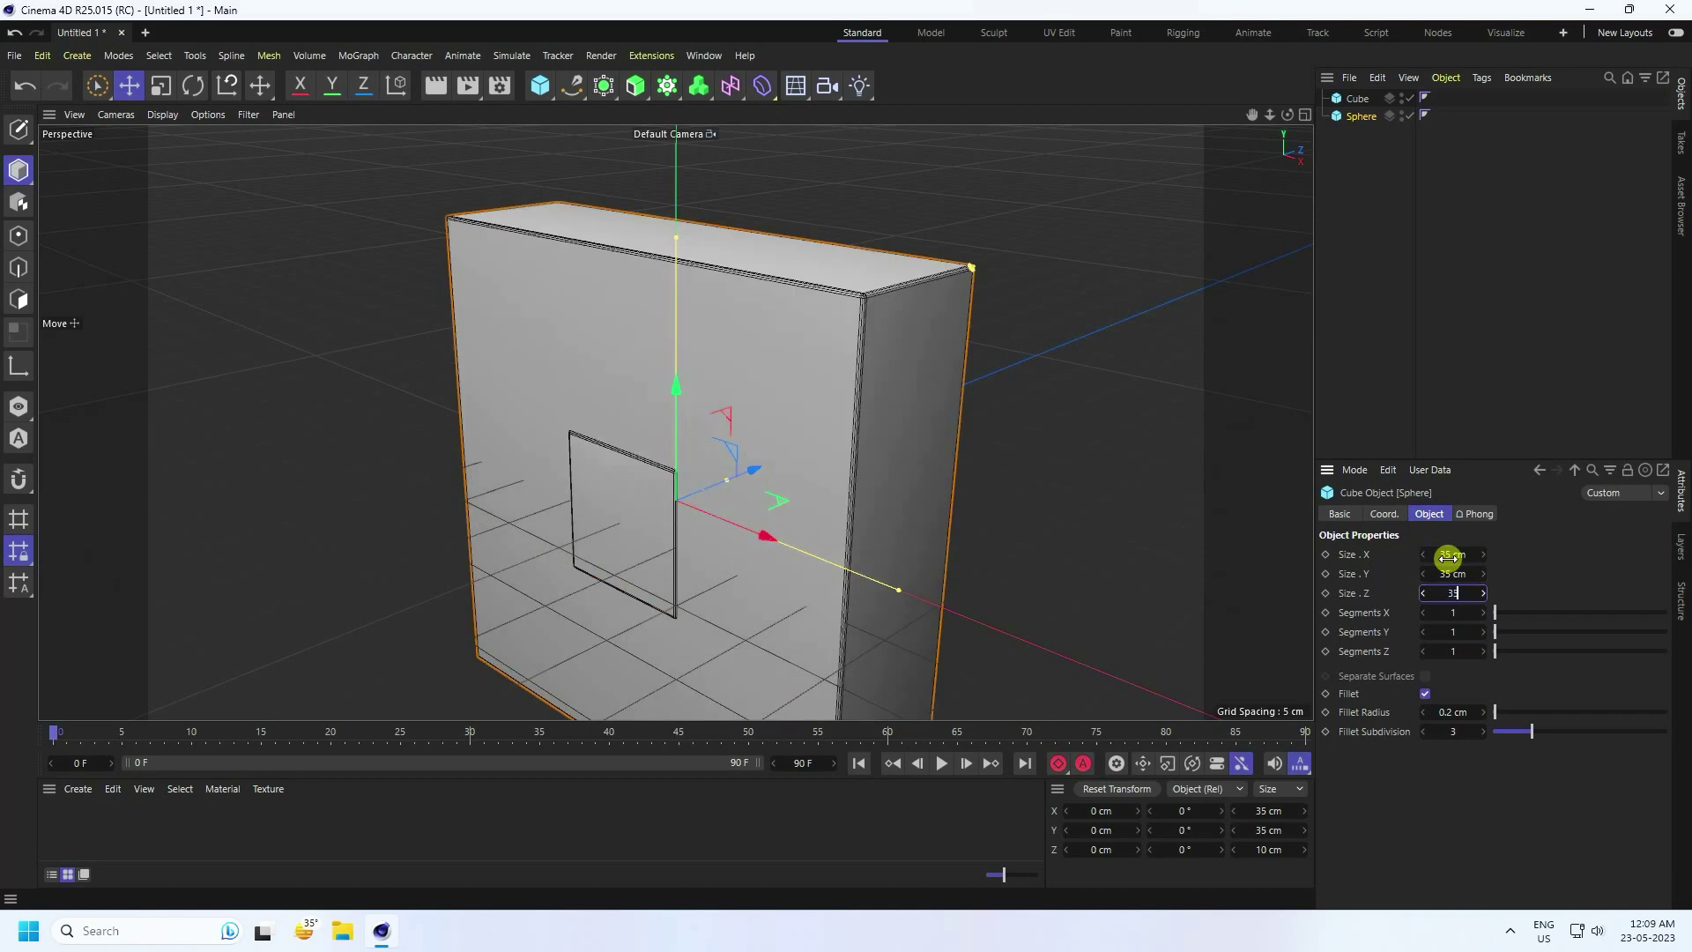
{"action": "key", "text": "Return"}
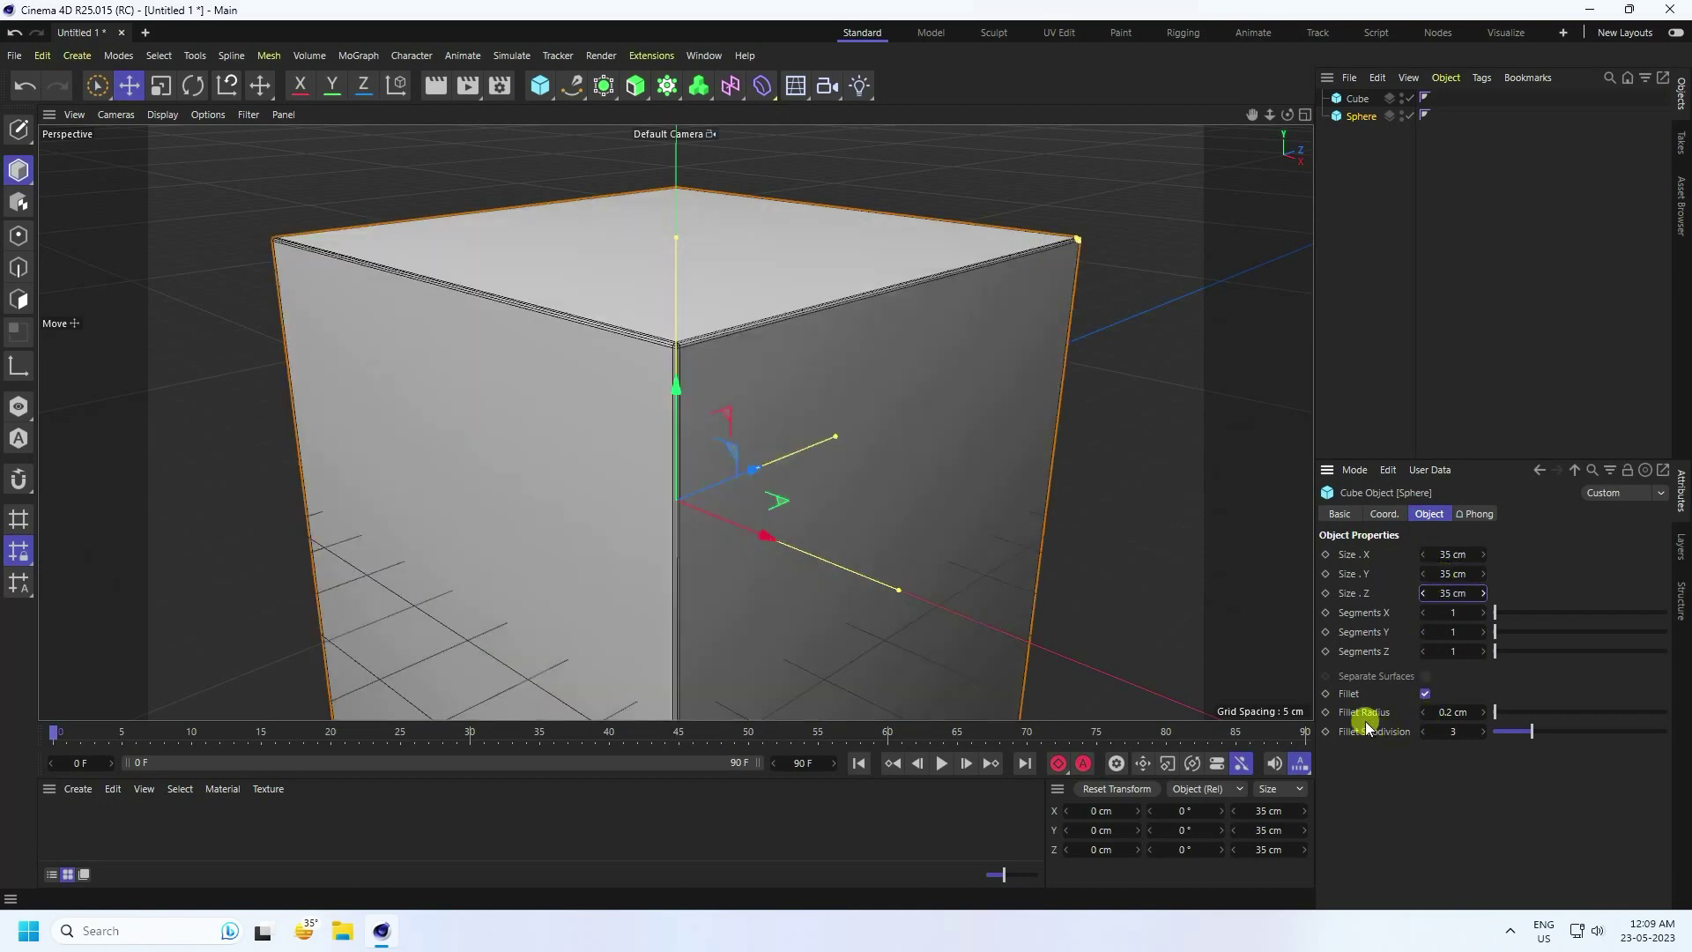
Raise the fillet radius to its 17.5 cm maximum and fillet subdivisions to 20
{"action": "left_click_drag", "start_coordinate": [1442, 712], "coordinate": [1444, 712]}
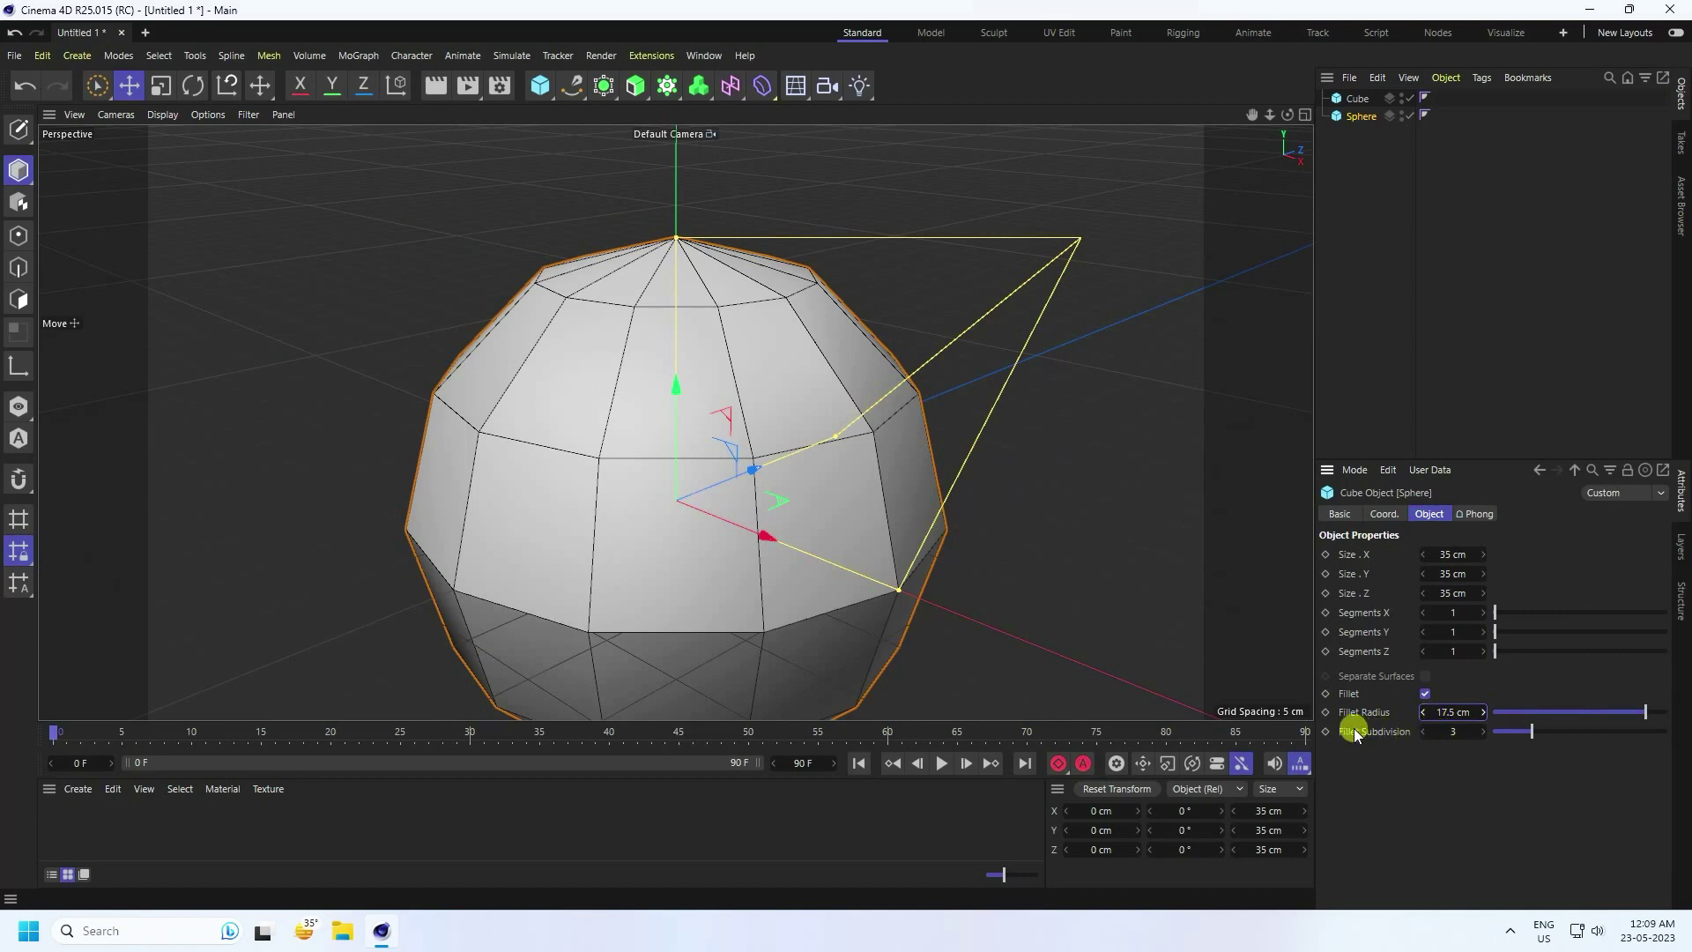
{"action": "left_click_drag", "start_coordinate": [1439, 733], "coordinate": [1484, 736]}
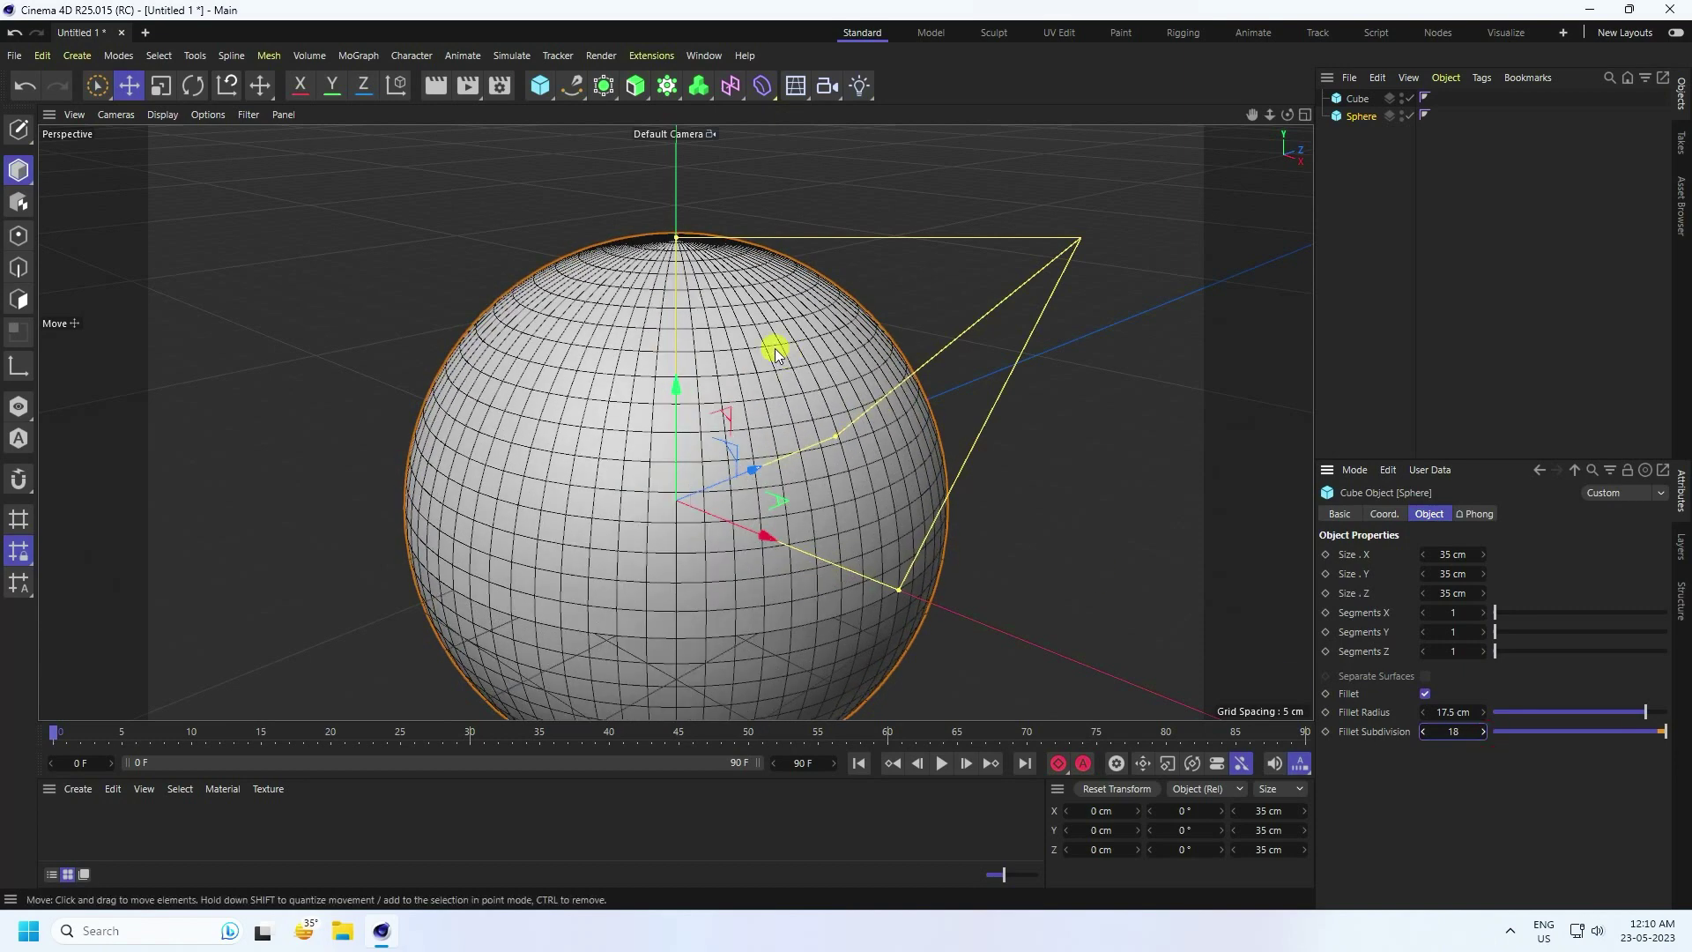
{"action": "left_click", "coordinate": [1485, 730]}
{"action": "left_click", "coordinate": [1485, 731]}
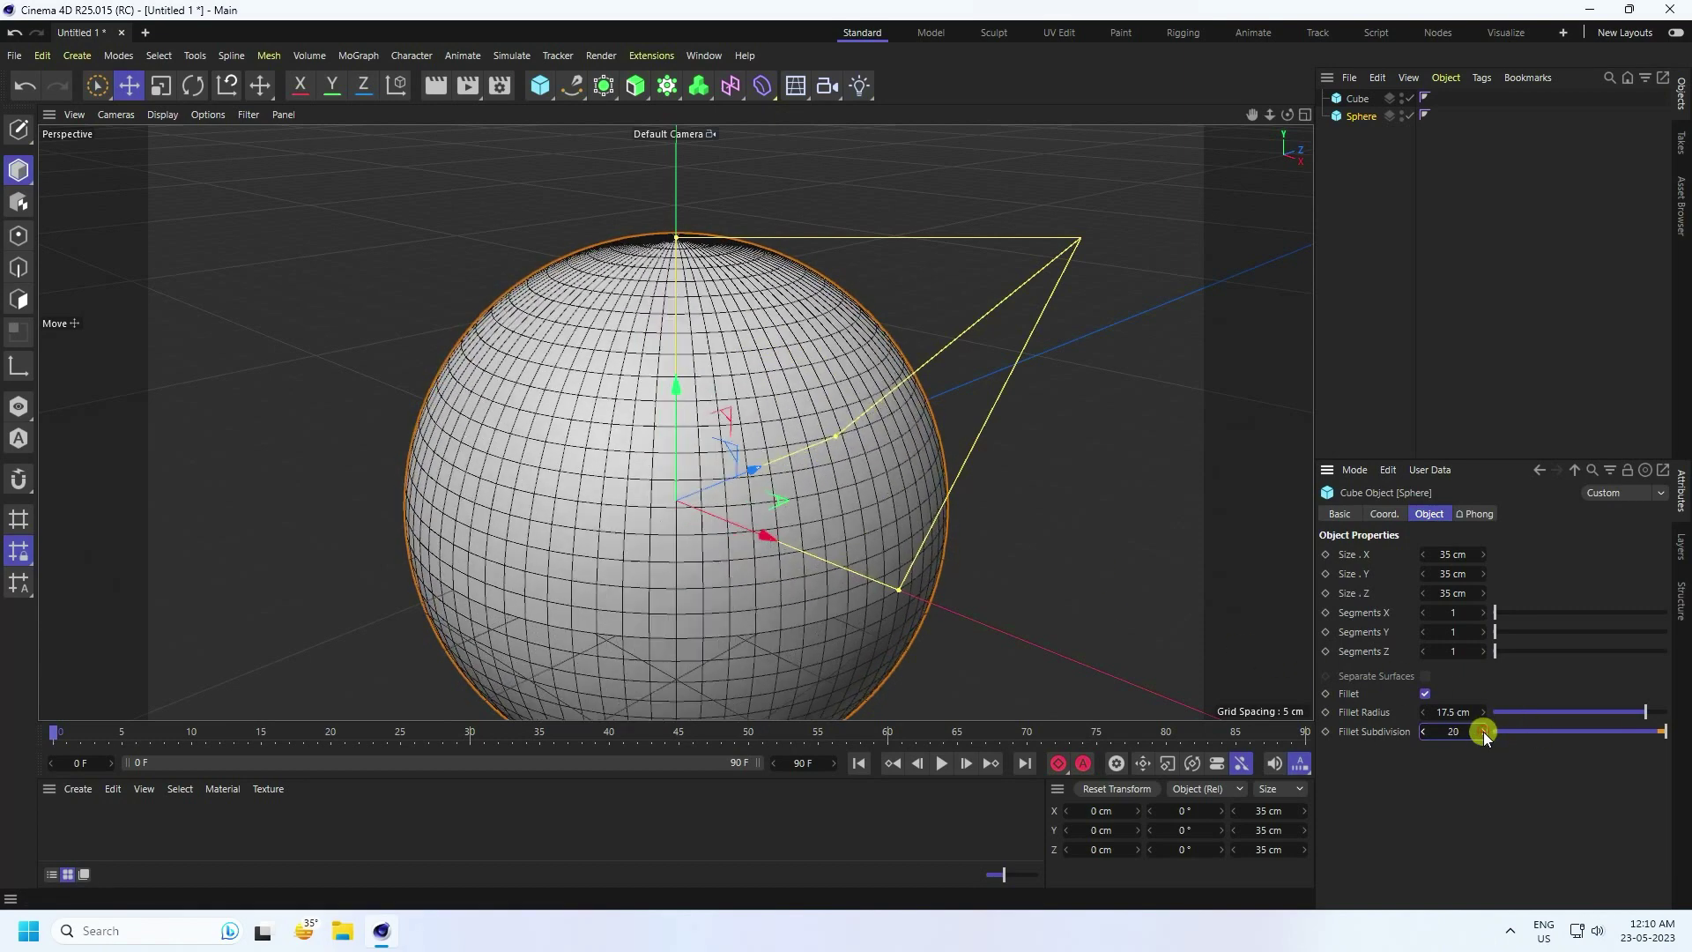
{"action": "scroll", "coordinate": [793, 529], "scroll_direction": "down", "scroll_amount": 2}
{"action": "left_click_drag", "start_coordinate": [802, 611], "coordinate": [759, 520], "text": "alt"}
{"action": "scroll", "coordinate": [688, 542], "scroll_direction": "up", "scroll_amount": 2}
{"action": "scroll", "coordinate": [688, 542], "scroll_direction": "up", "scroll_amount": 5}
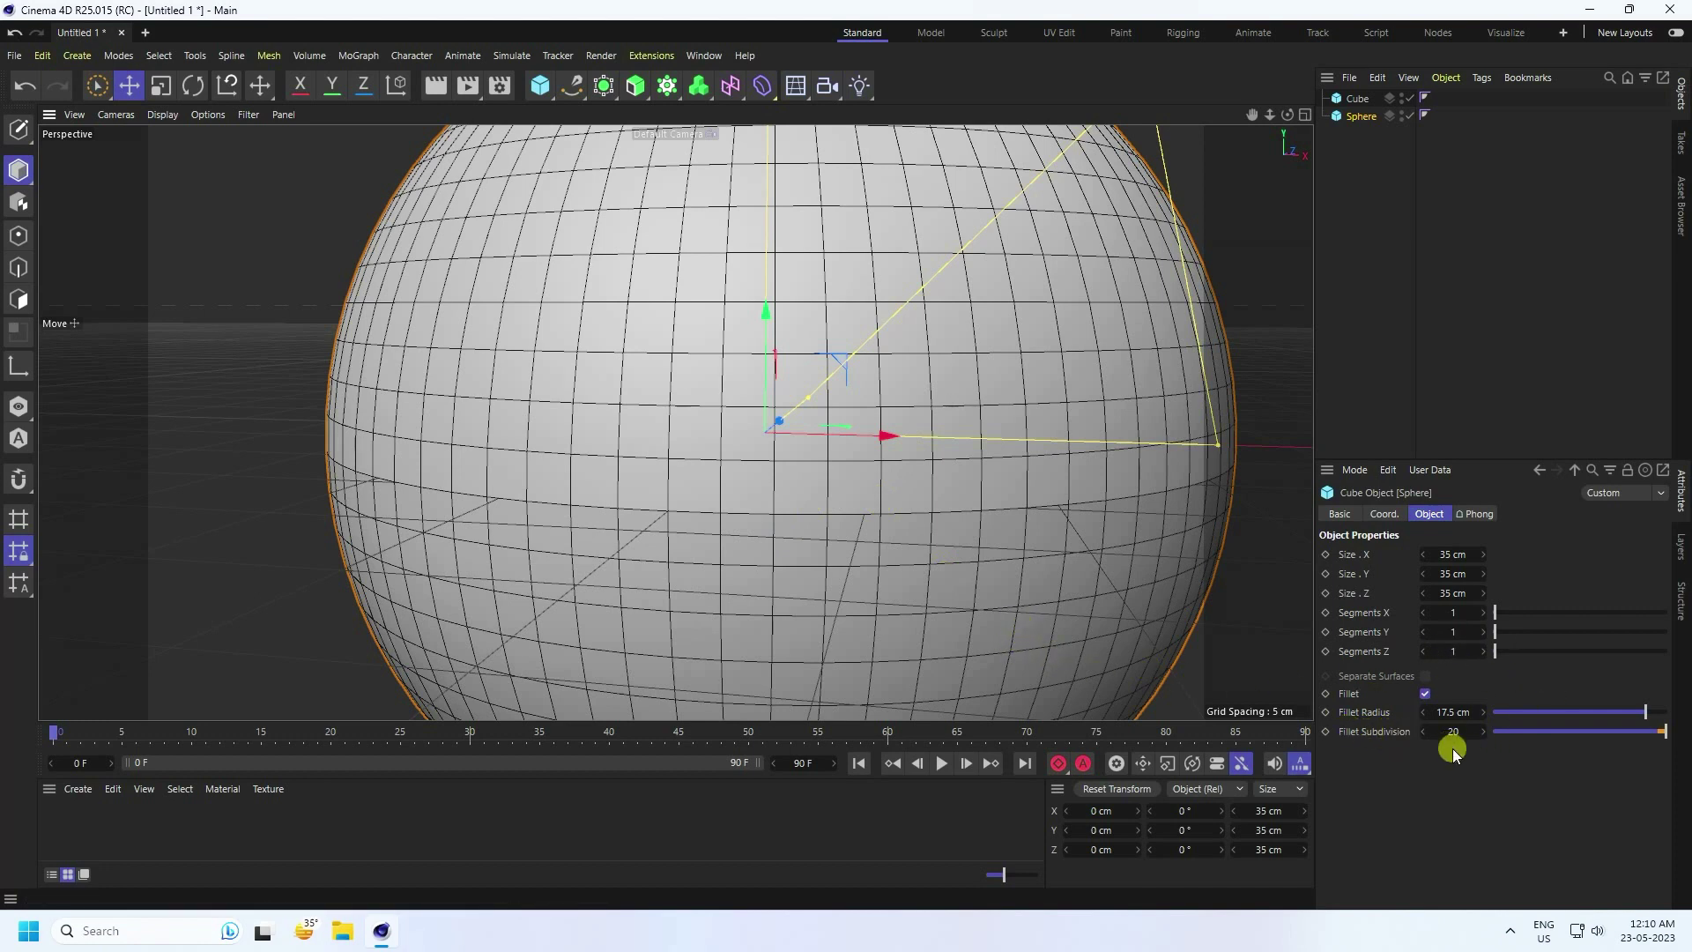
{"action": "scroll", "coordinate": [605, 374], "scroll_direction": "down", "scroll_amount": 5}
{"action": "left_click_drag", "start_coordinate": [710, 449], "coordinate": [1119, 241], "text": "alt"}
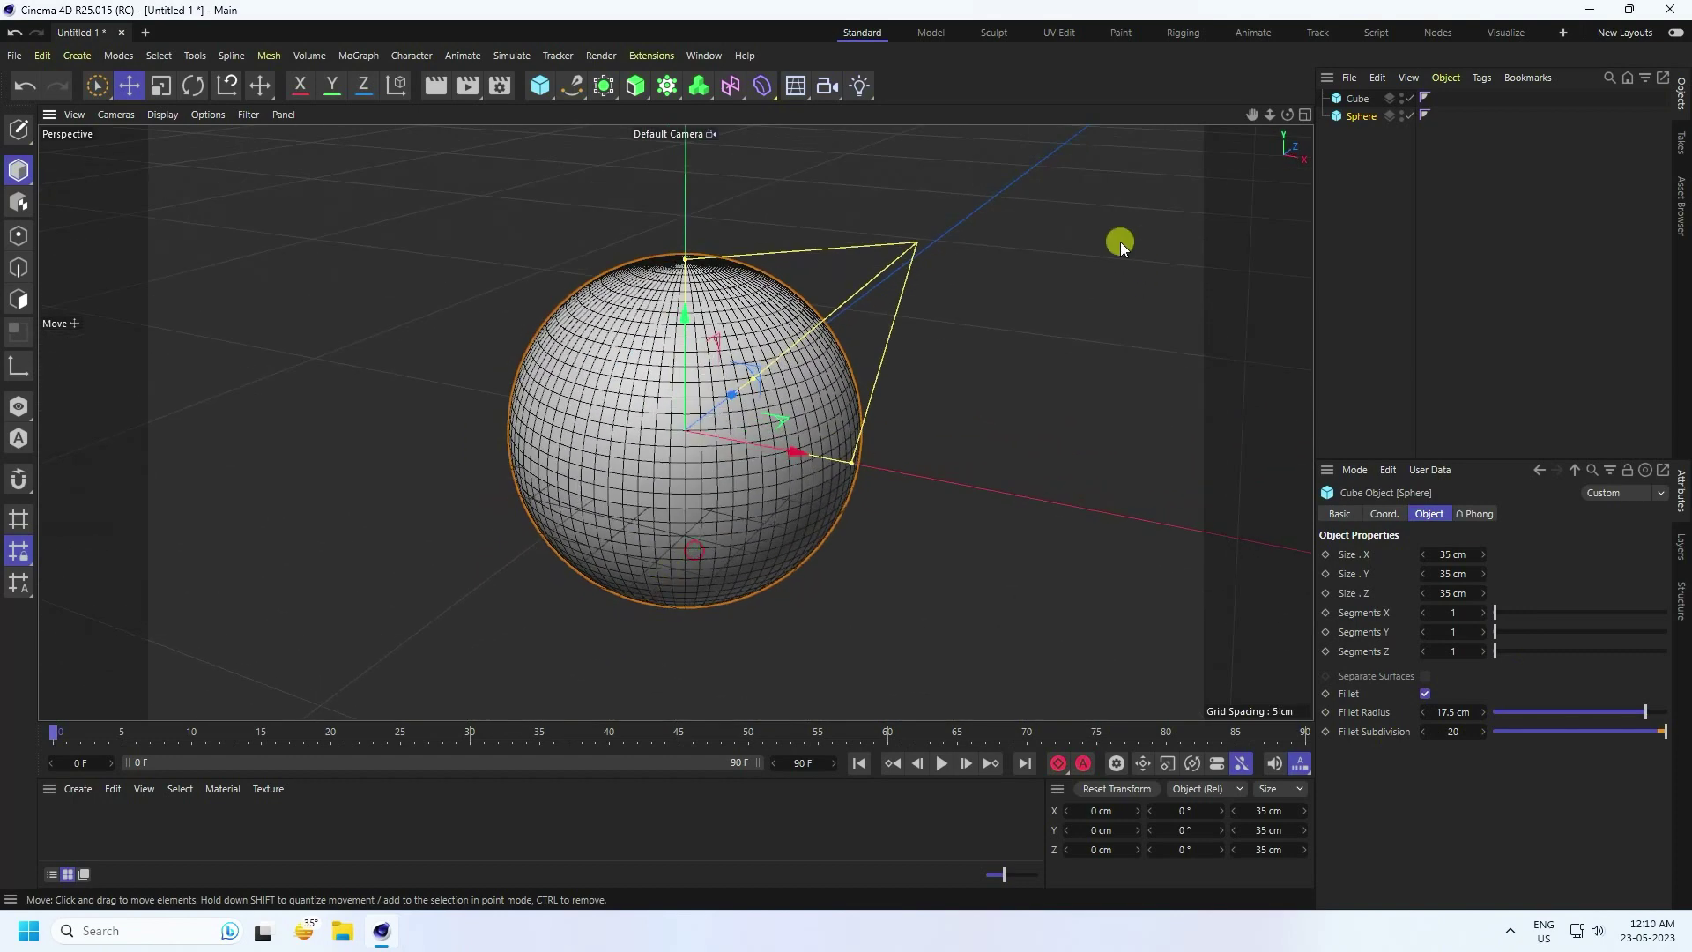
Add a Cloner named SPHERE and put the Cube and Sphere under it
{"action": "left_click", "coordinate": [359, 55]}
{"action": "left_click", "coordinate": [379, 97]}
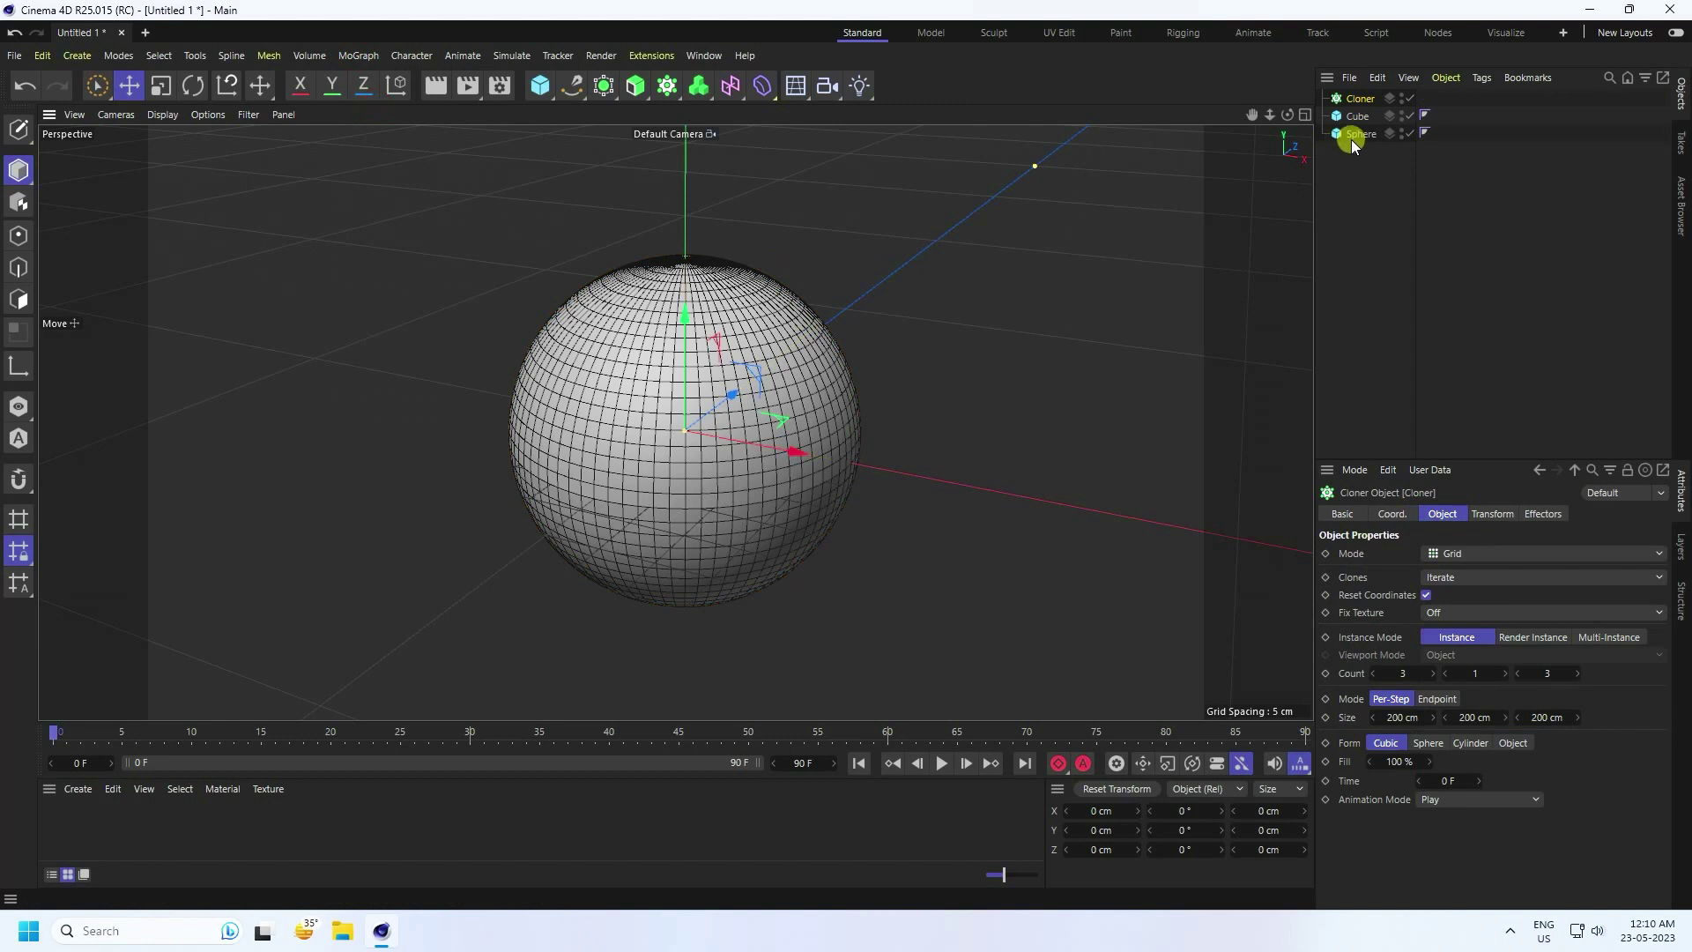
{"action": "double_click", "coordinate": [1361, 99]}
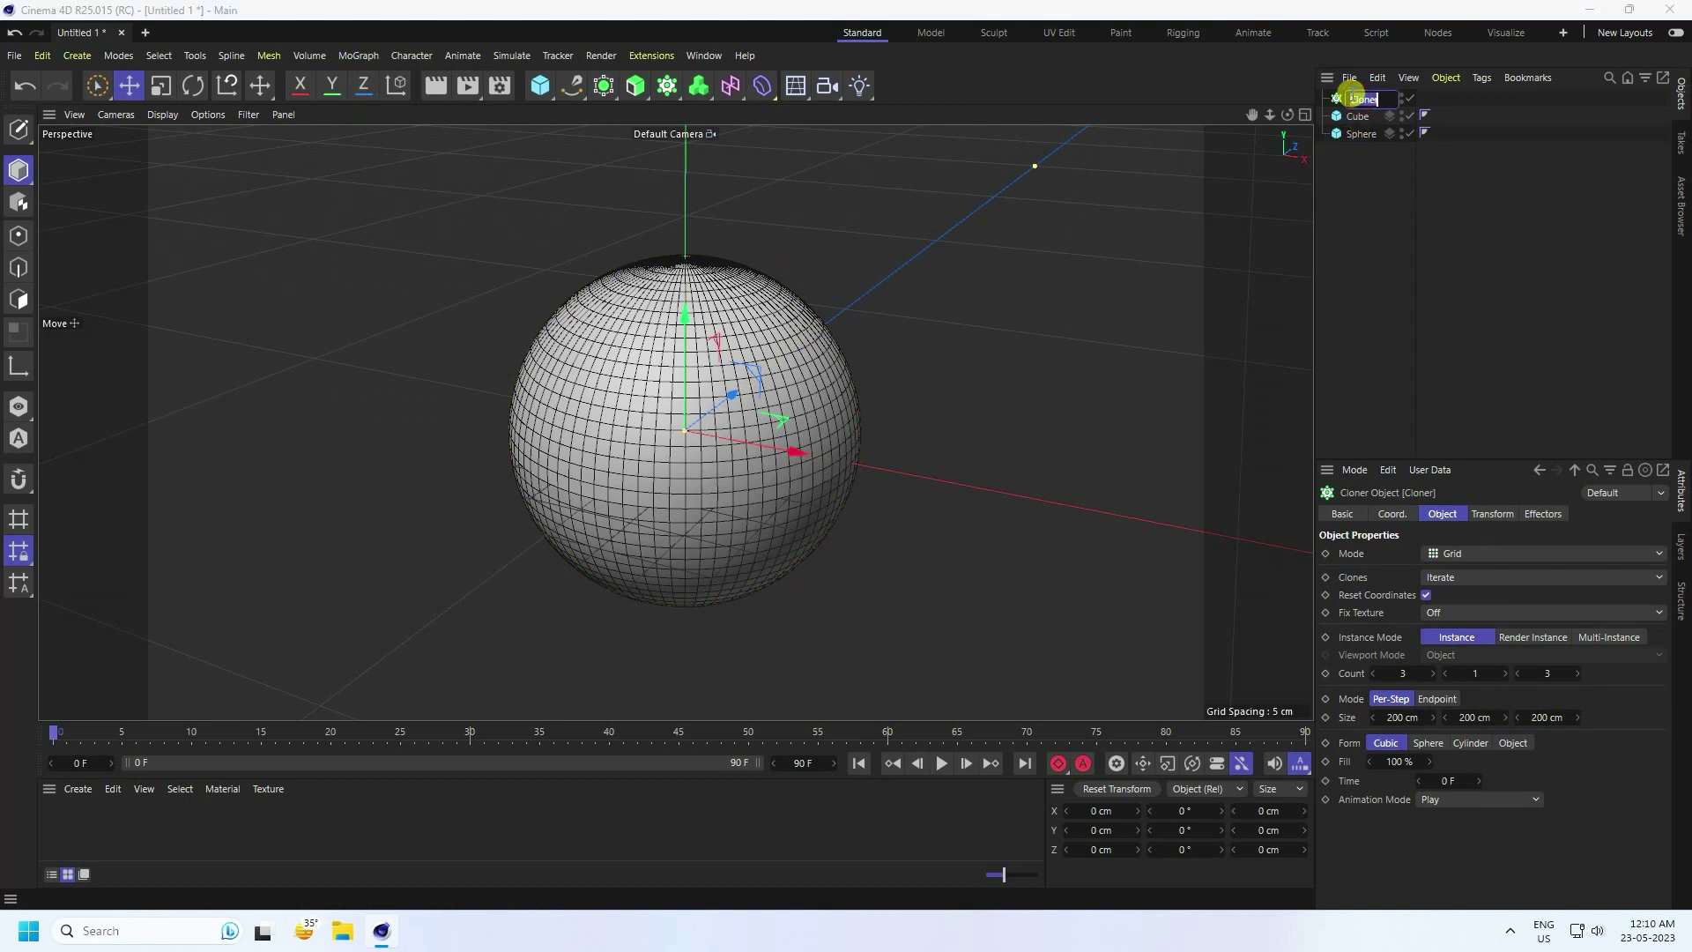
{"action": "key", "text": "Return"}
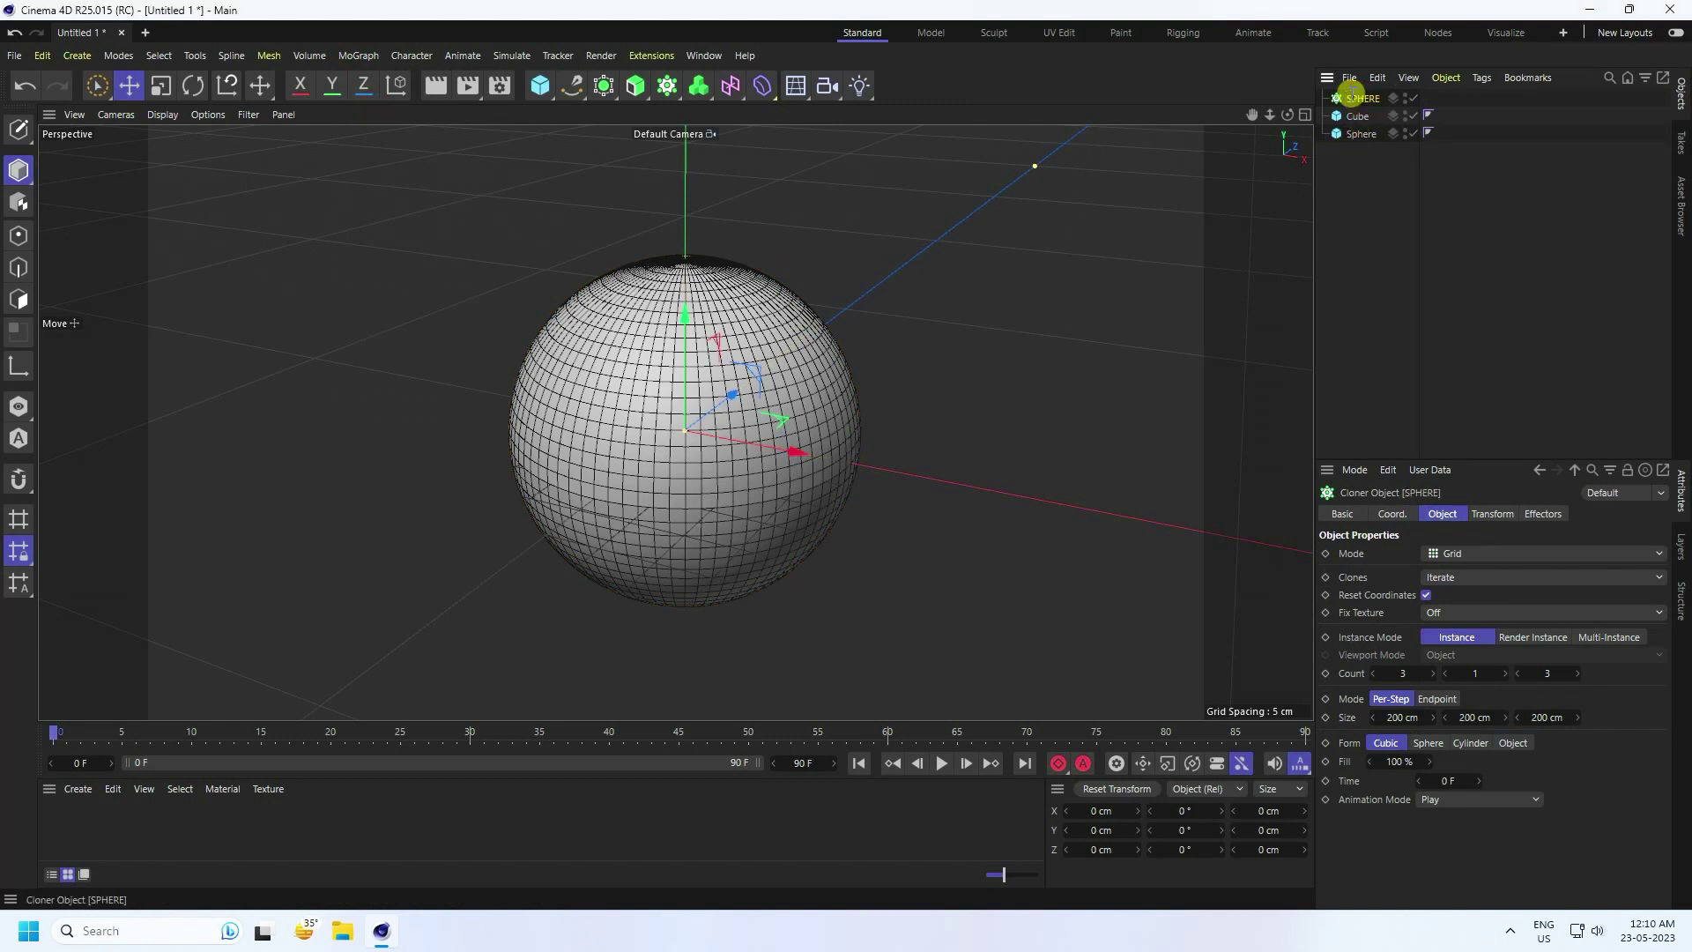
{"action": "left_click_drag", "start_coordinate": [1344, 156], "coordinate": [1365, 99]}
Set the SPHERE cloner to Linear mode, Blend clones, count 1 and P.Y 0 cm
{"action": "left_click", "coordinate": [1363, 100]}
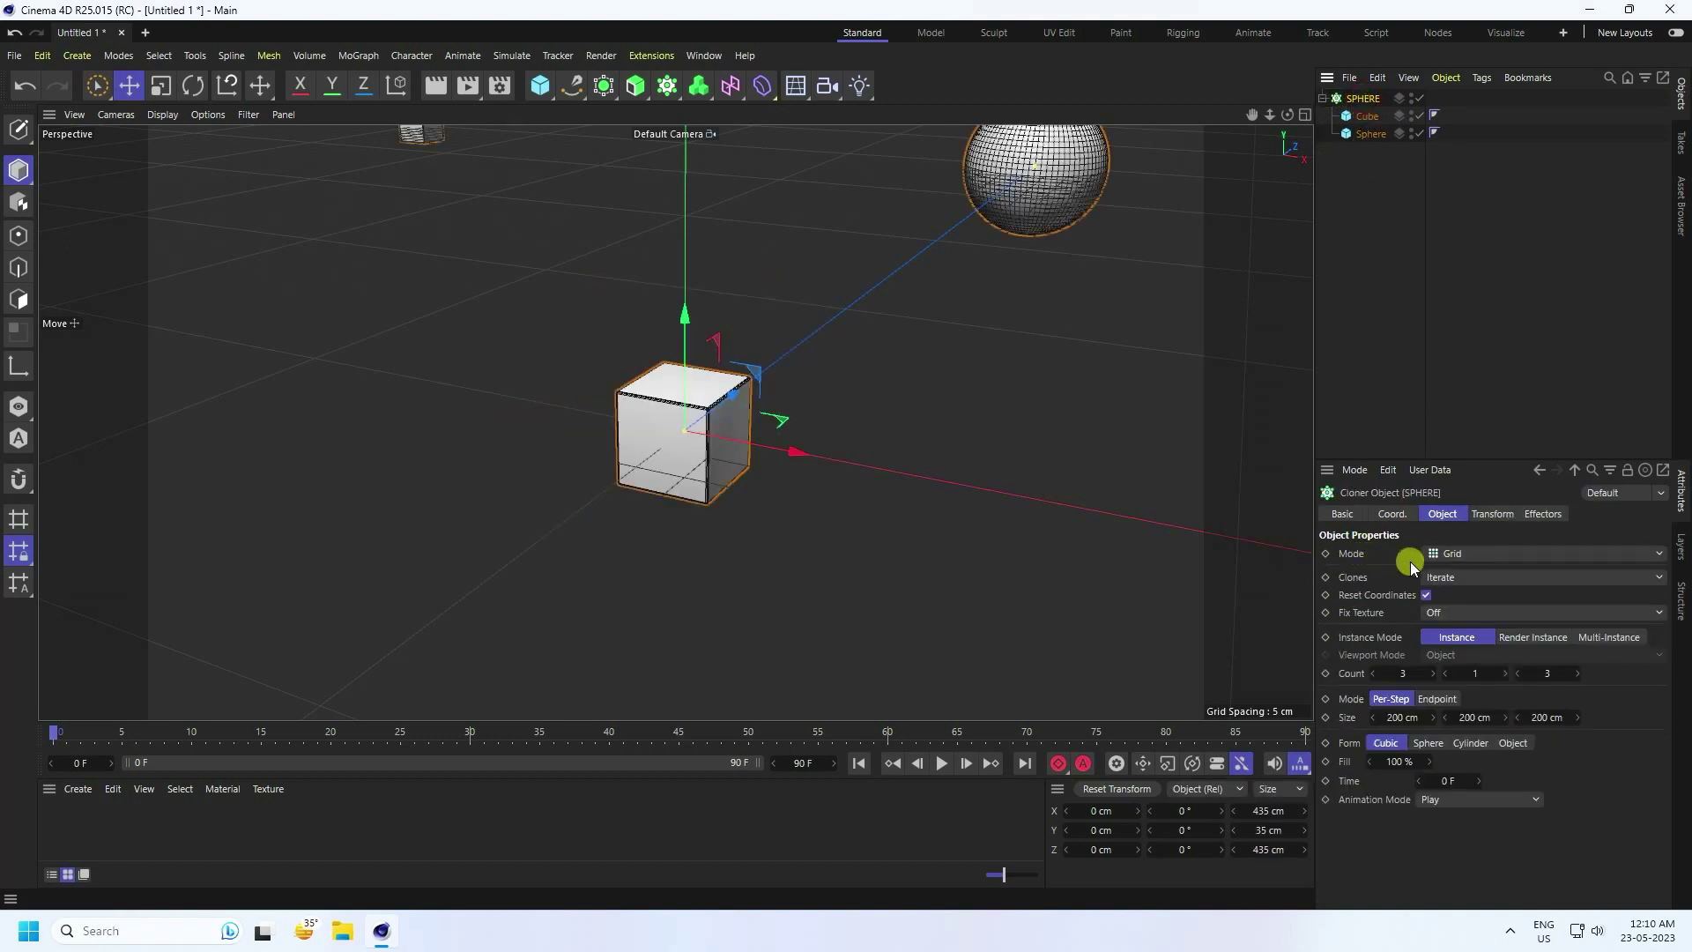
{"action": "left_click", "coordinate": [1442, 553]}
{"action": "left_click", "coordinate": [1452, 595]}
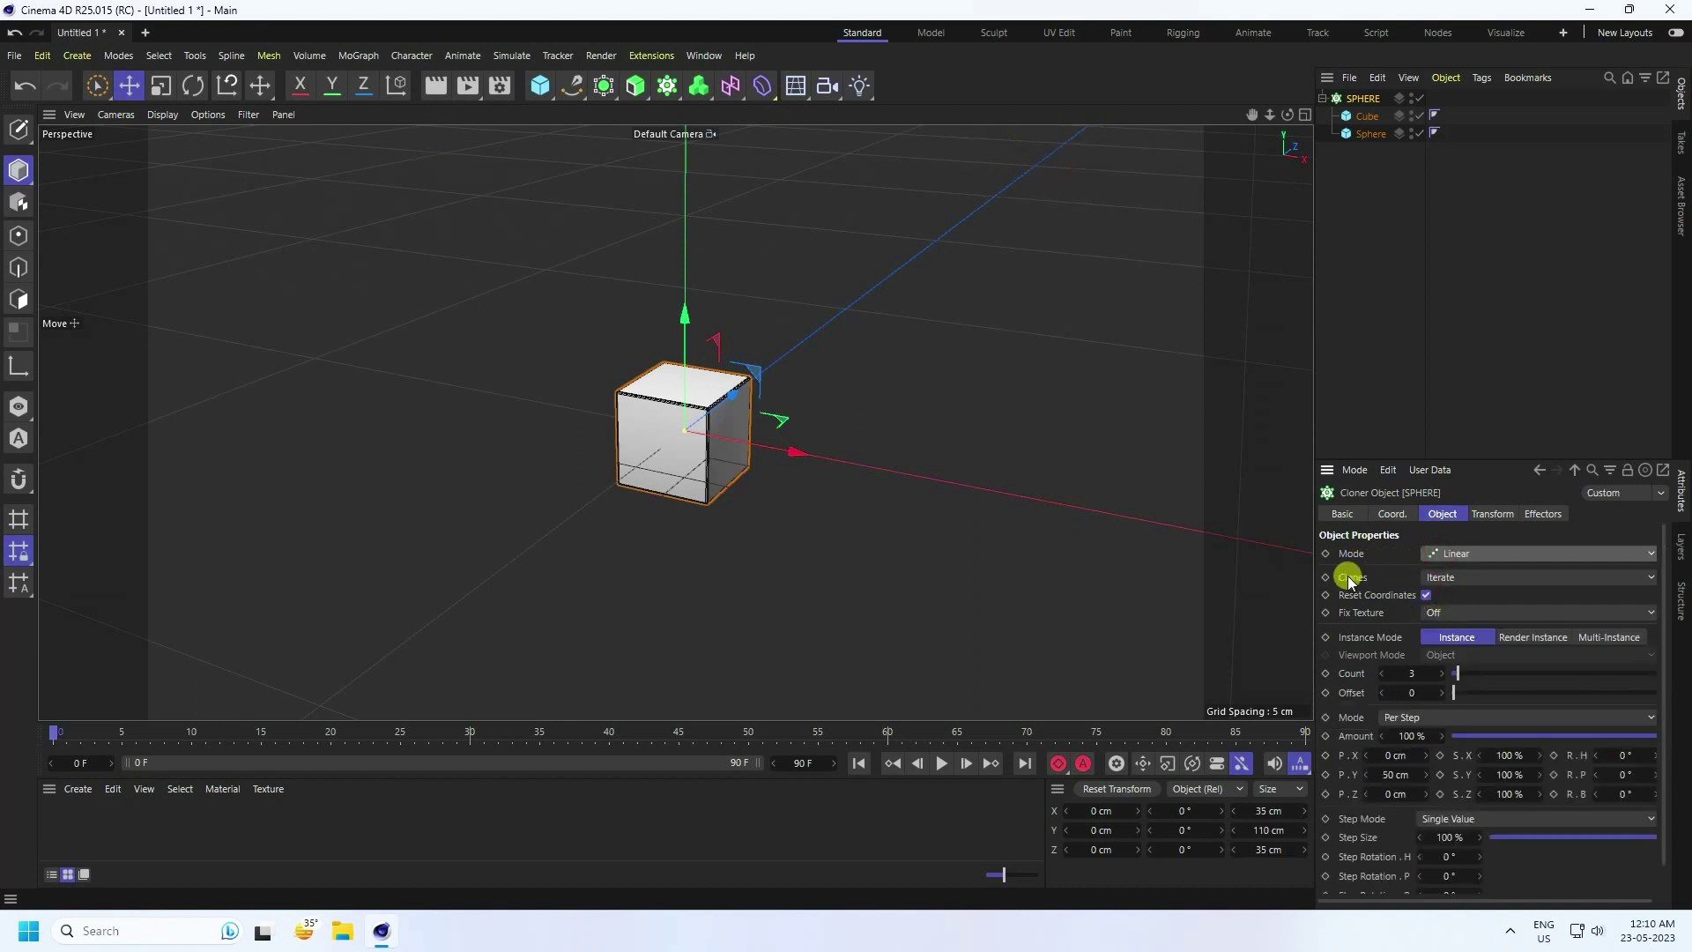
{"action": "left_click", "coordinate": [1442, 578]}
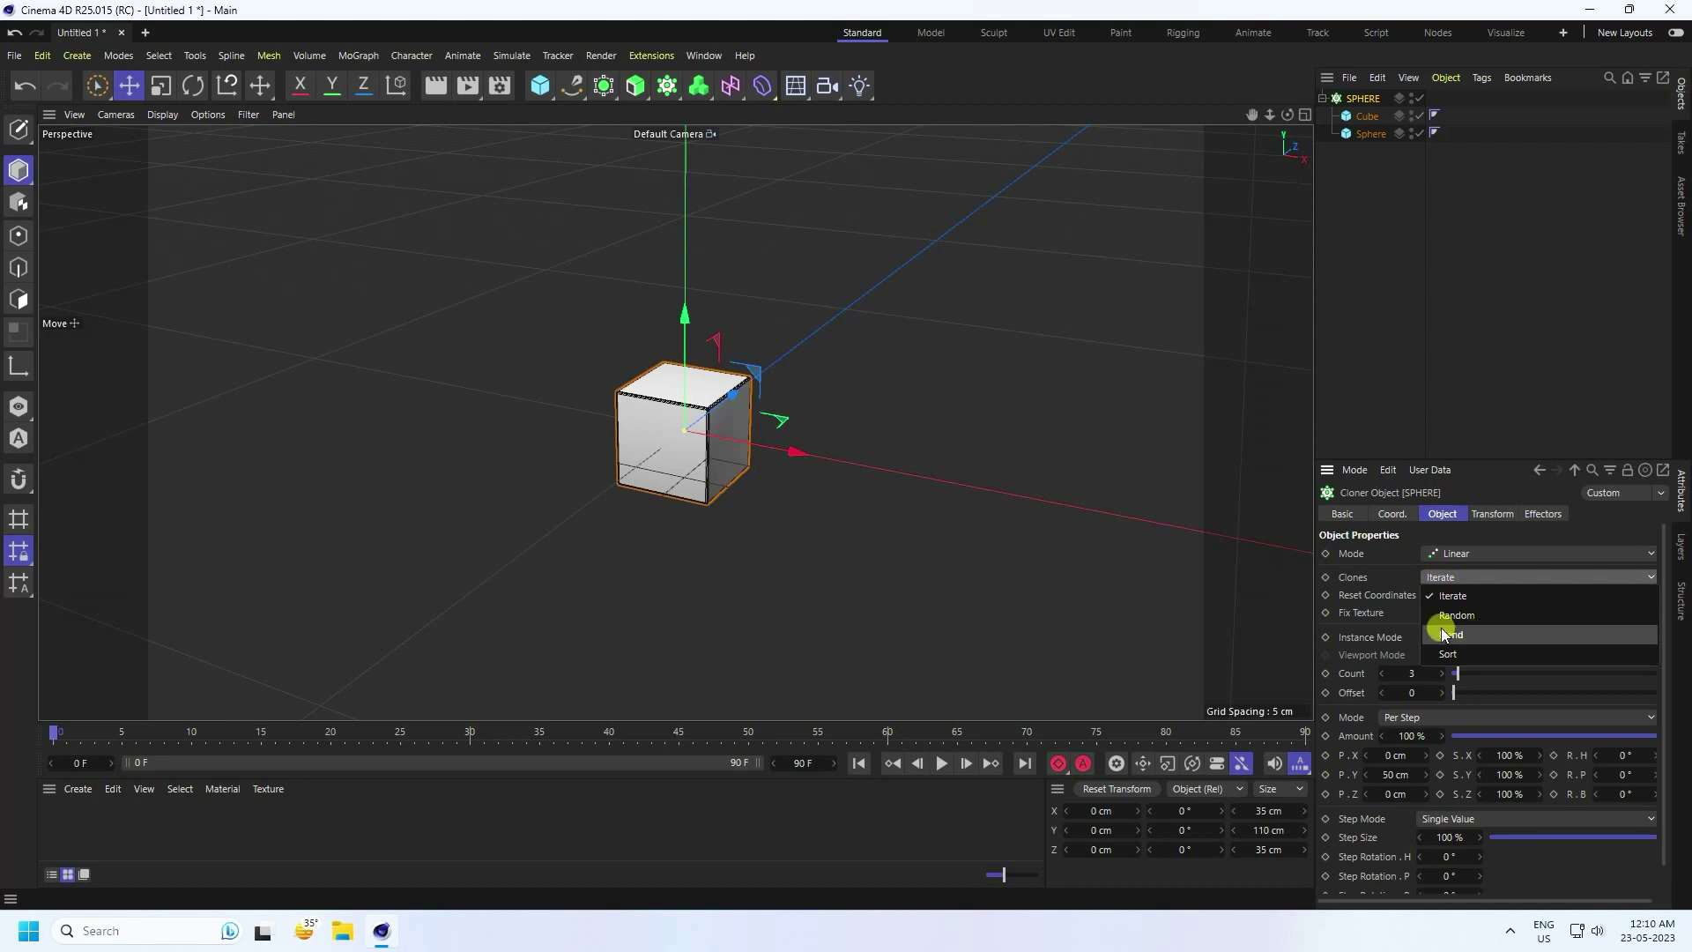
{"action": "left_click", "coordinate": [1462, 632]}
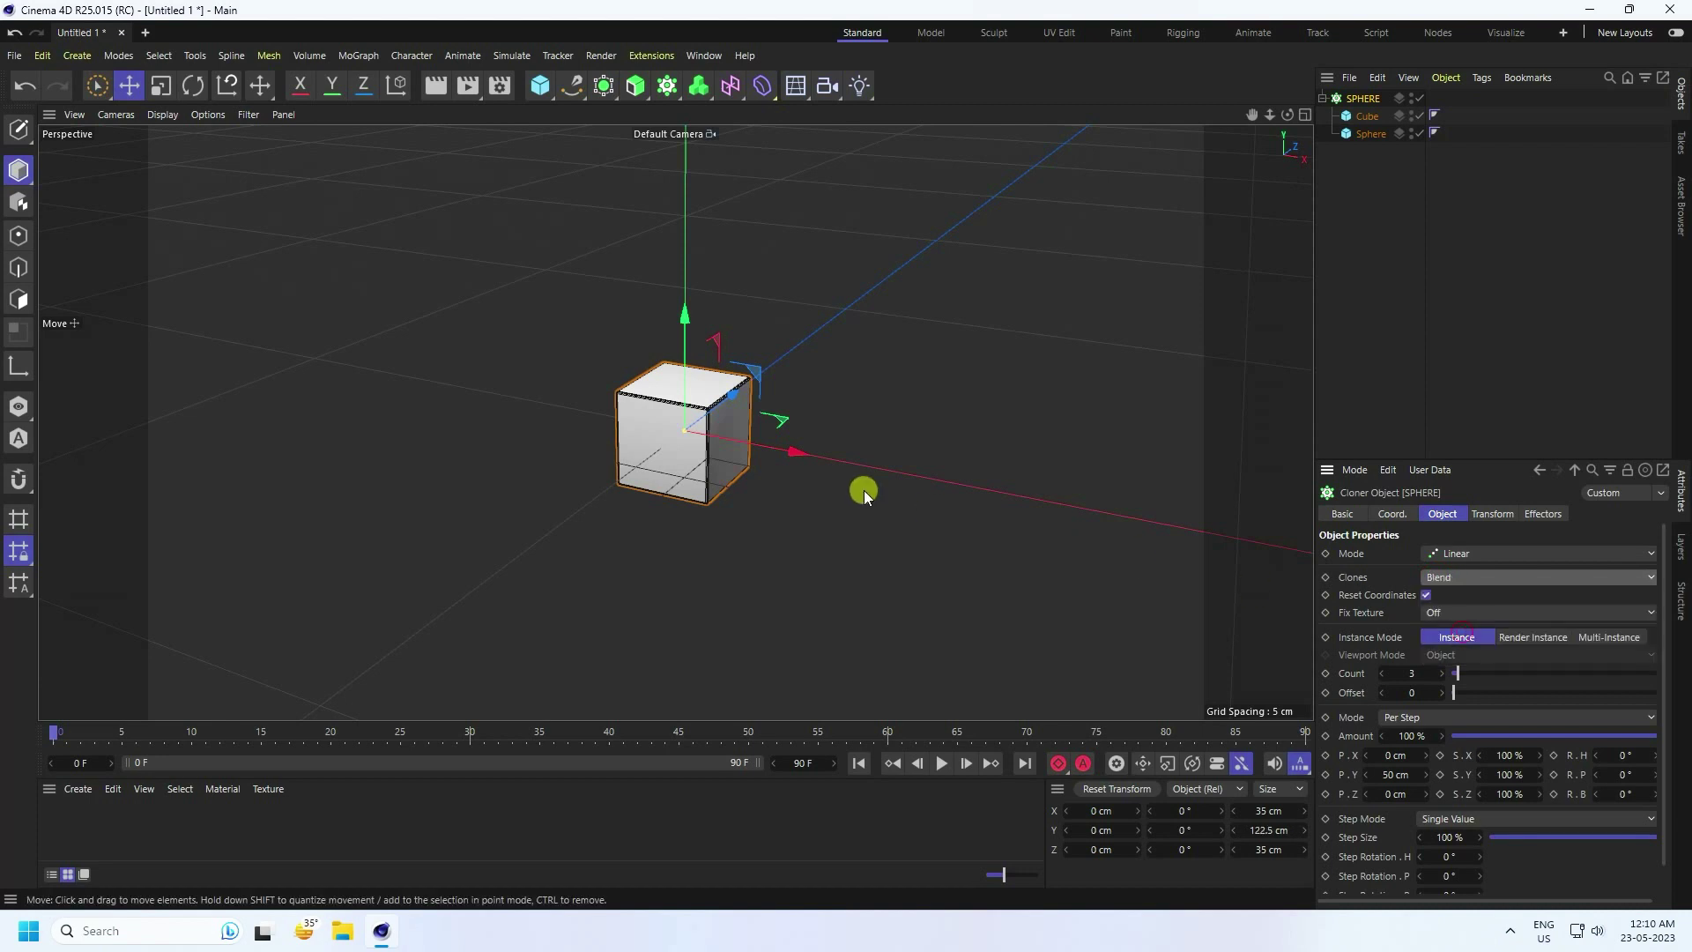
{"action": "double_click", "coordinate": [1379, 673]}
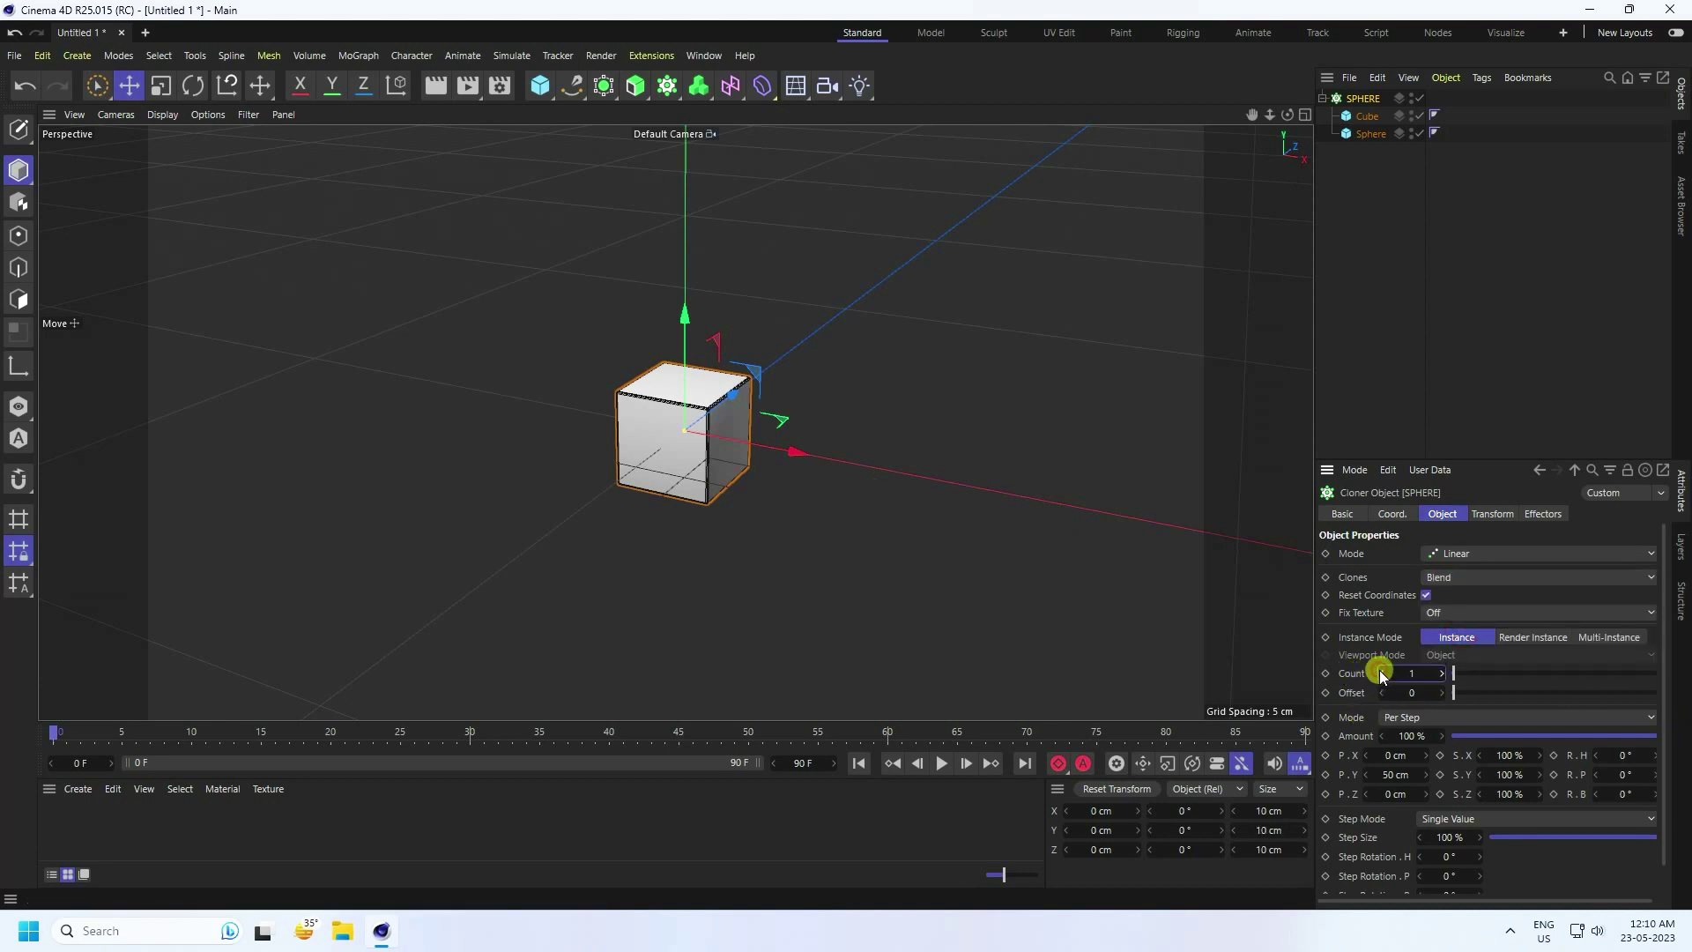
{"action": "double_click", "coordinate": [1395, 779]}
{"action": "left_click", "coordinate": [1391, 775]}
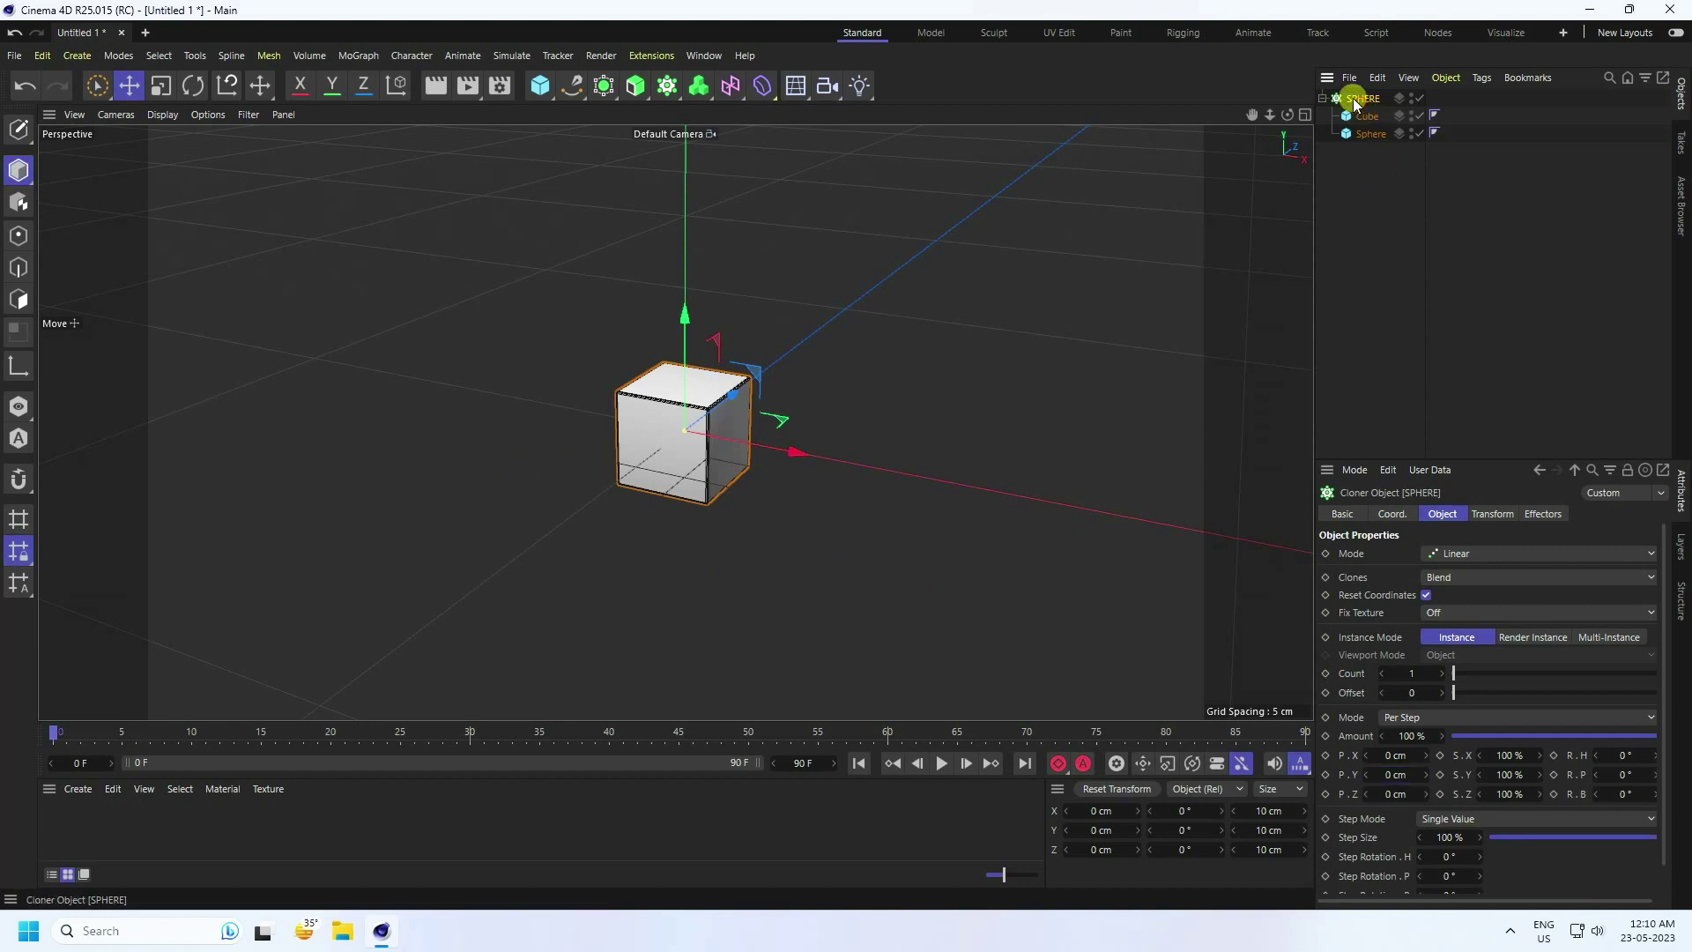
Add a Plain effector with a Linear Field pointing in the Y+ direction
{"action": "left_click", "coordinate": [352, 55]}
{"action": "mouse_move", "coordinate": [368, 95]}
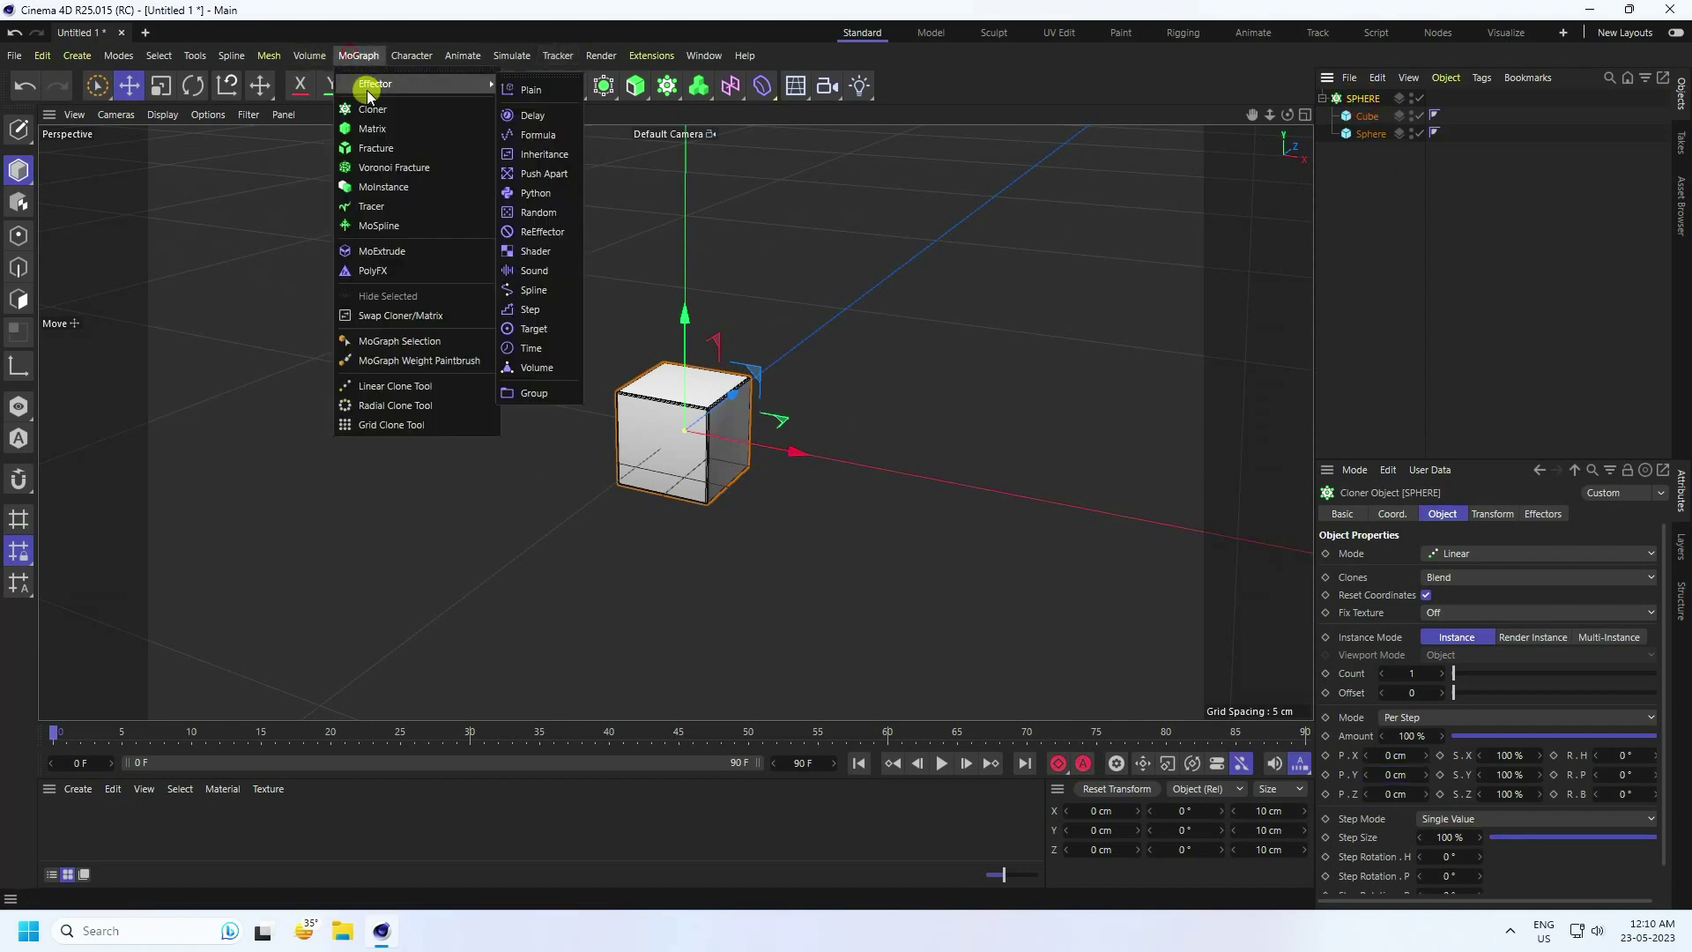
{"action": "left_click", "coordinate": [526, 89]}
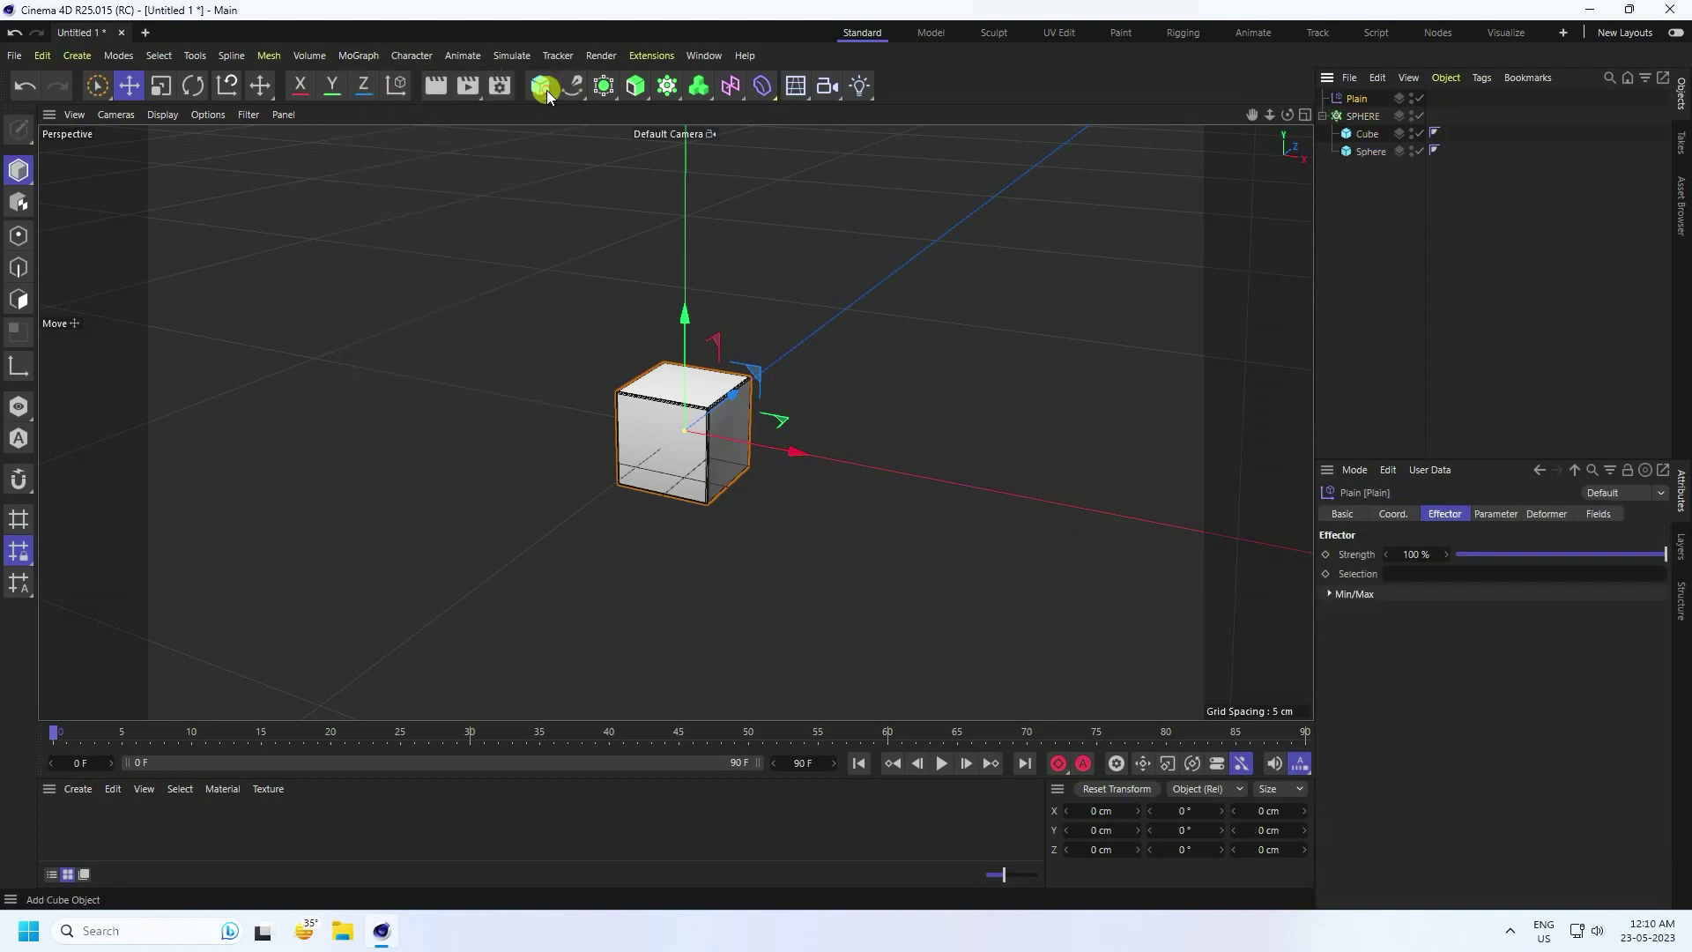
{"action": "scroll", "coordinate": [674, 554], "scroll_direction": "down", "scroll_amount": 3}
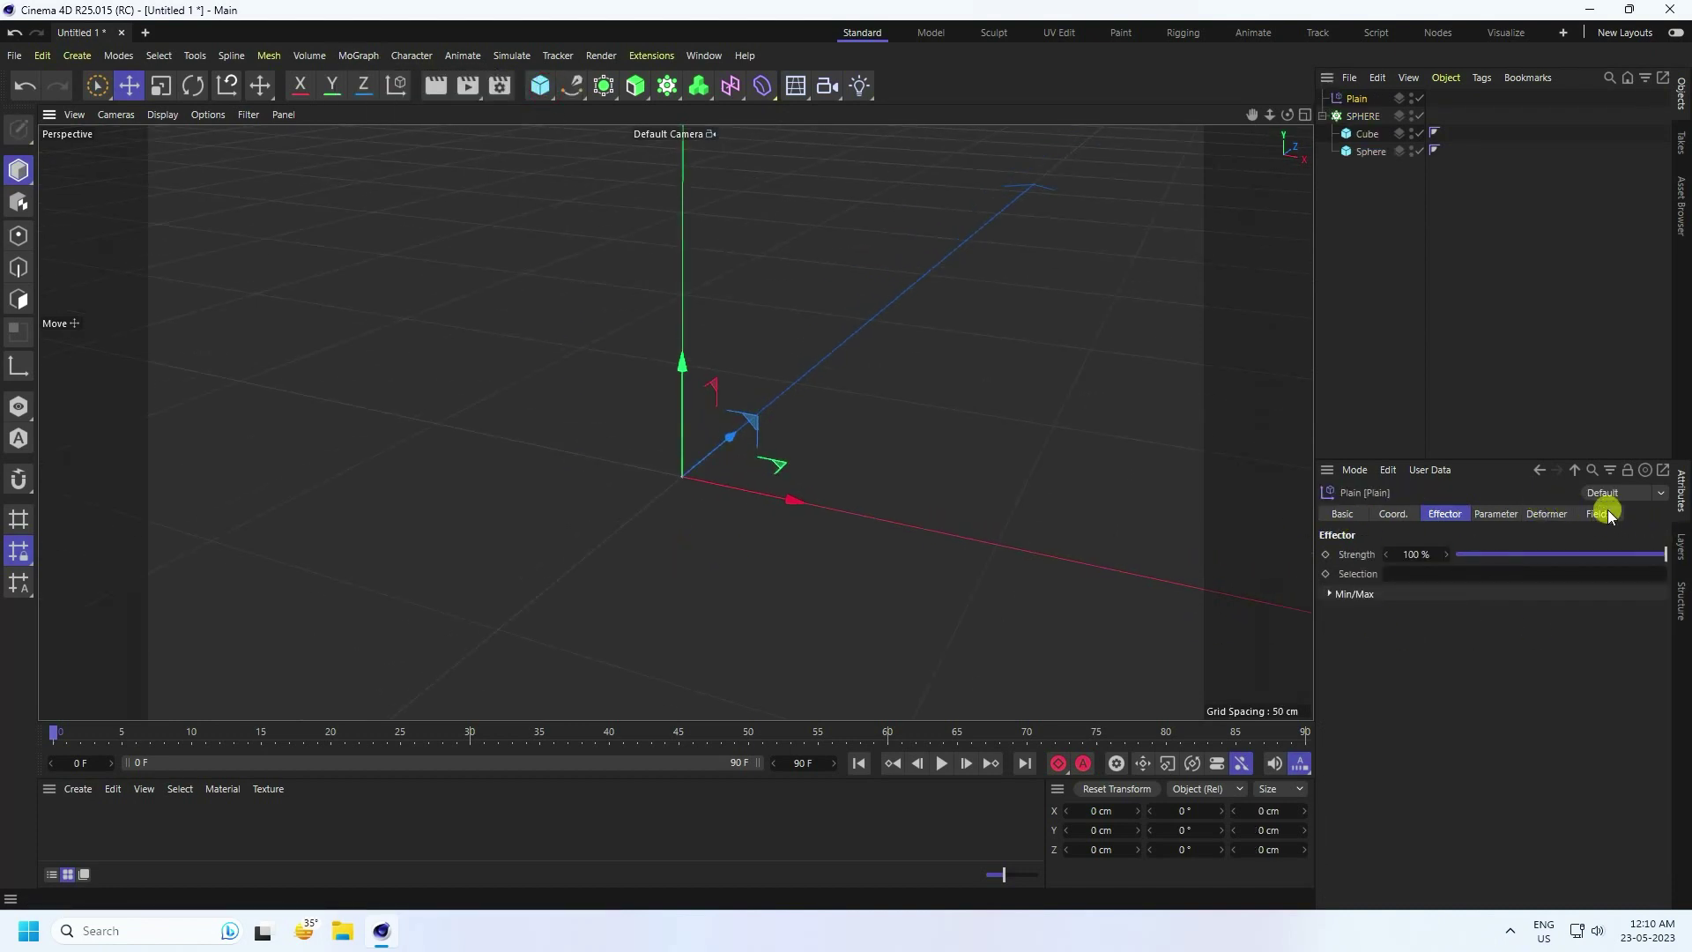
{"action": "left_click", "coordinate": [1602, 514]}
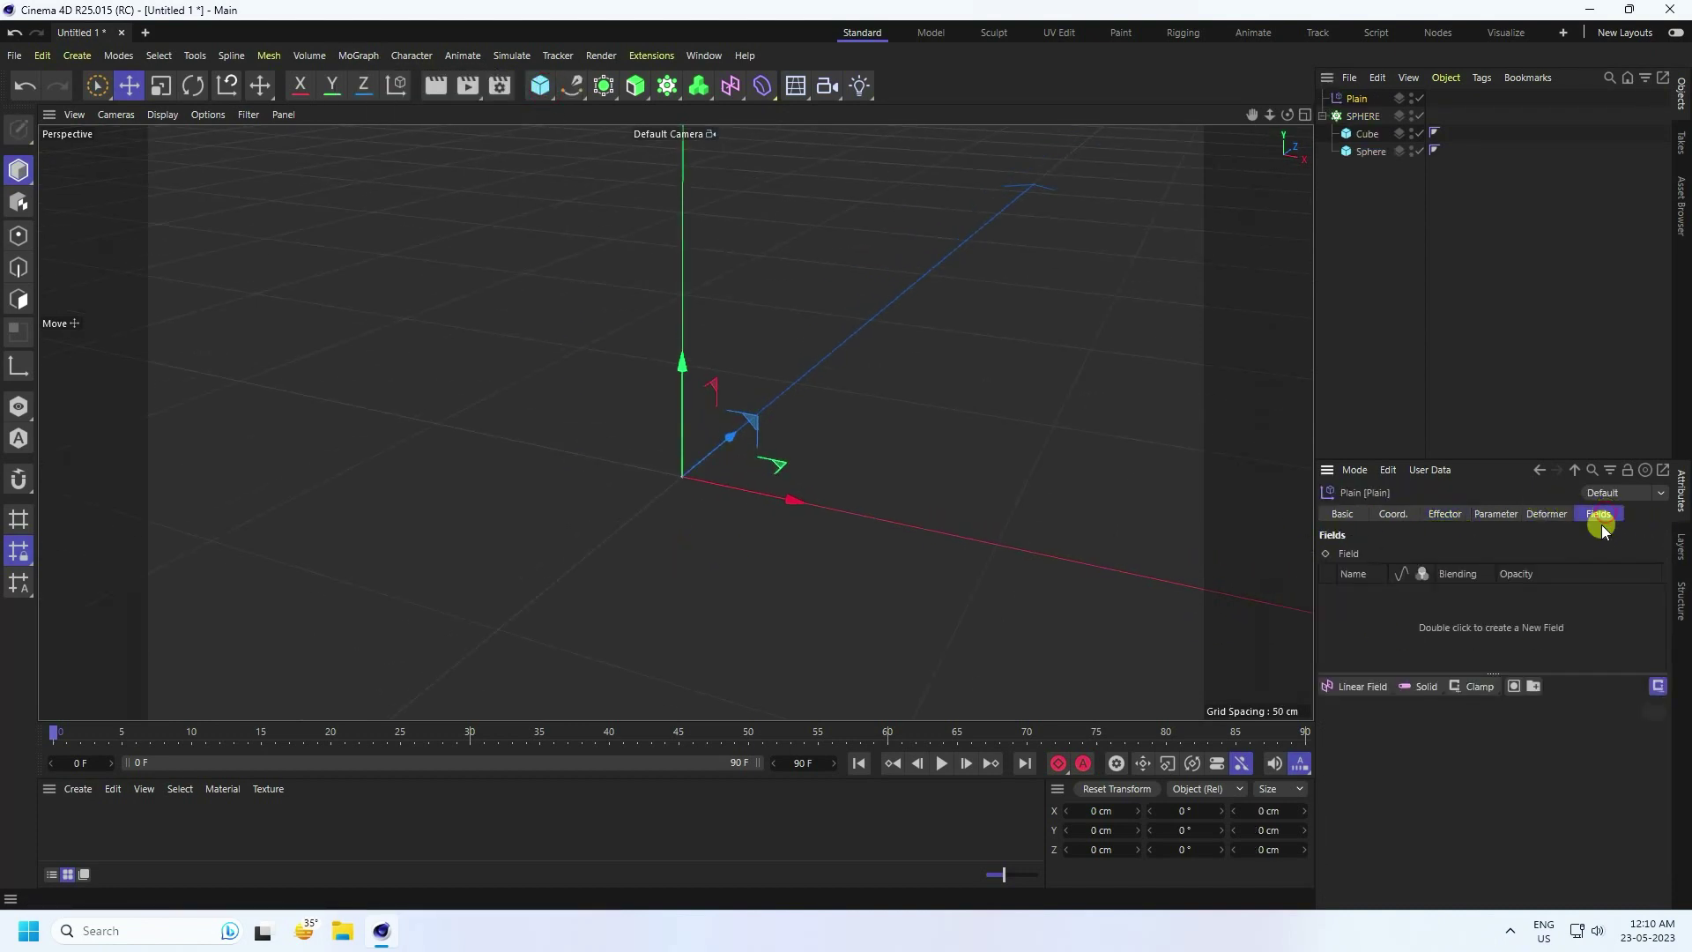
{"action": "left_click", "coordinate": [1364, 686]}
{"action": "scroll", "coordinate": [653, 554], "scroll_direction": "down", "scroll_amount": 5}
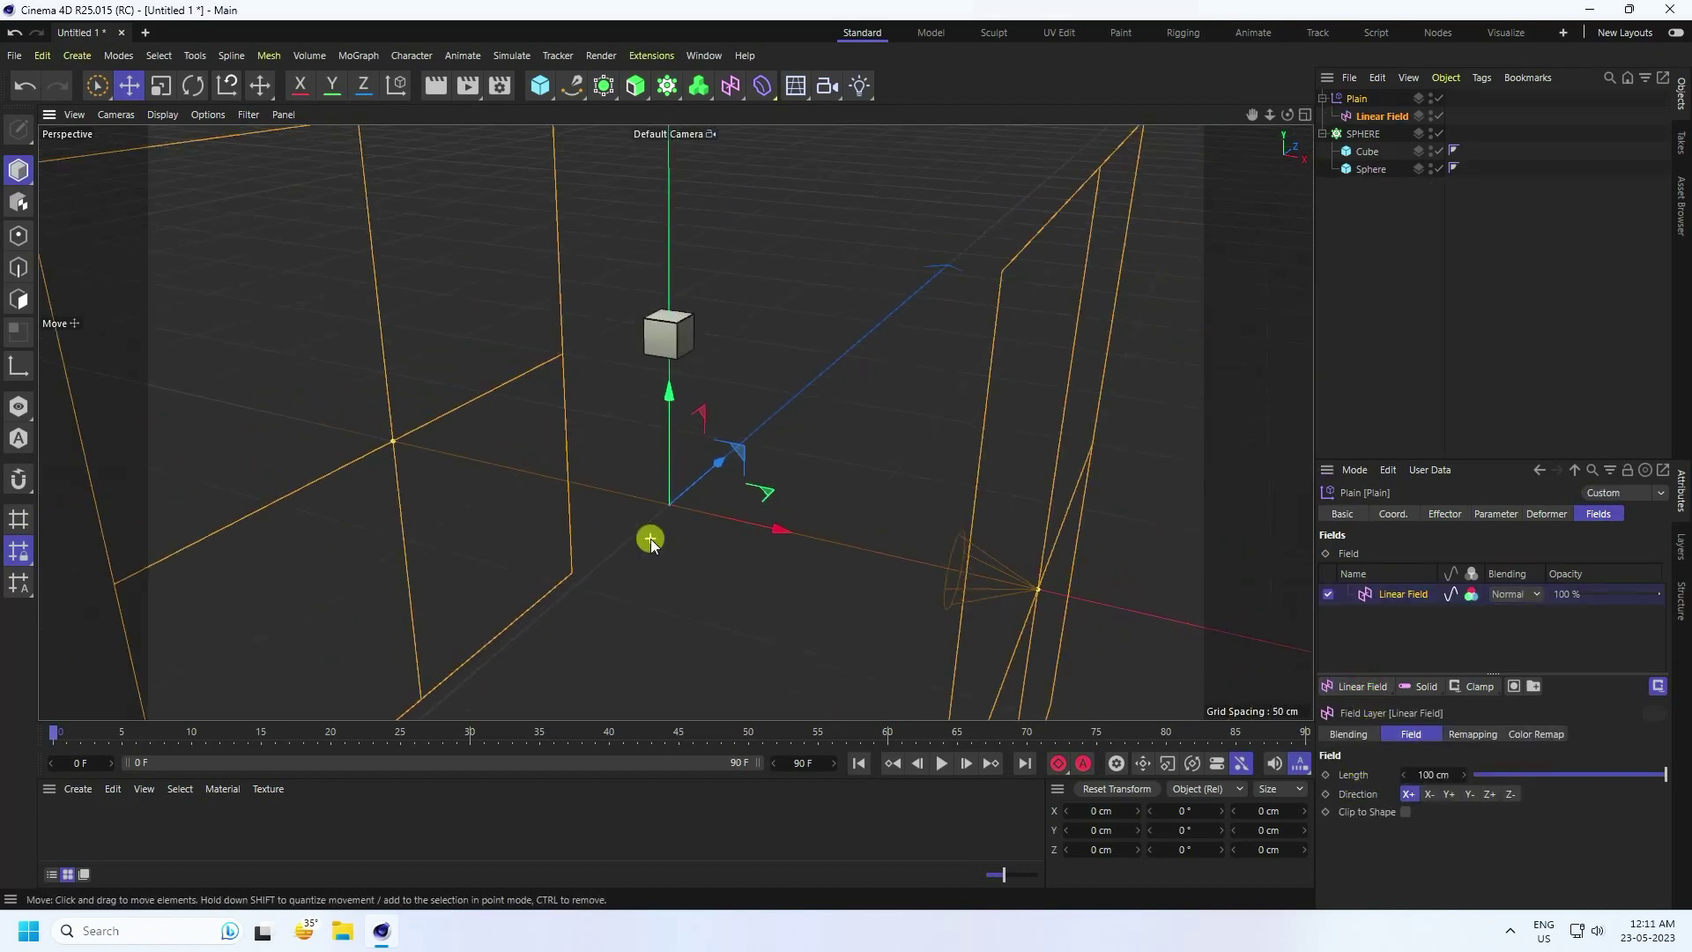
{"action": "left_click", "coordinate": [1451, 795]}
Raise the Linear Field along Y to about 56.5 cm above the clone
{"action": "left_click_drag", "start_coordinate": [721, 178], "coordinate": [652, 360], "text": "alt"}
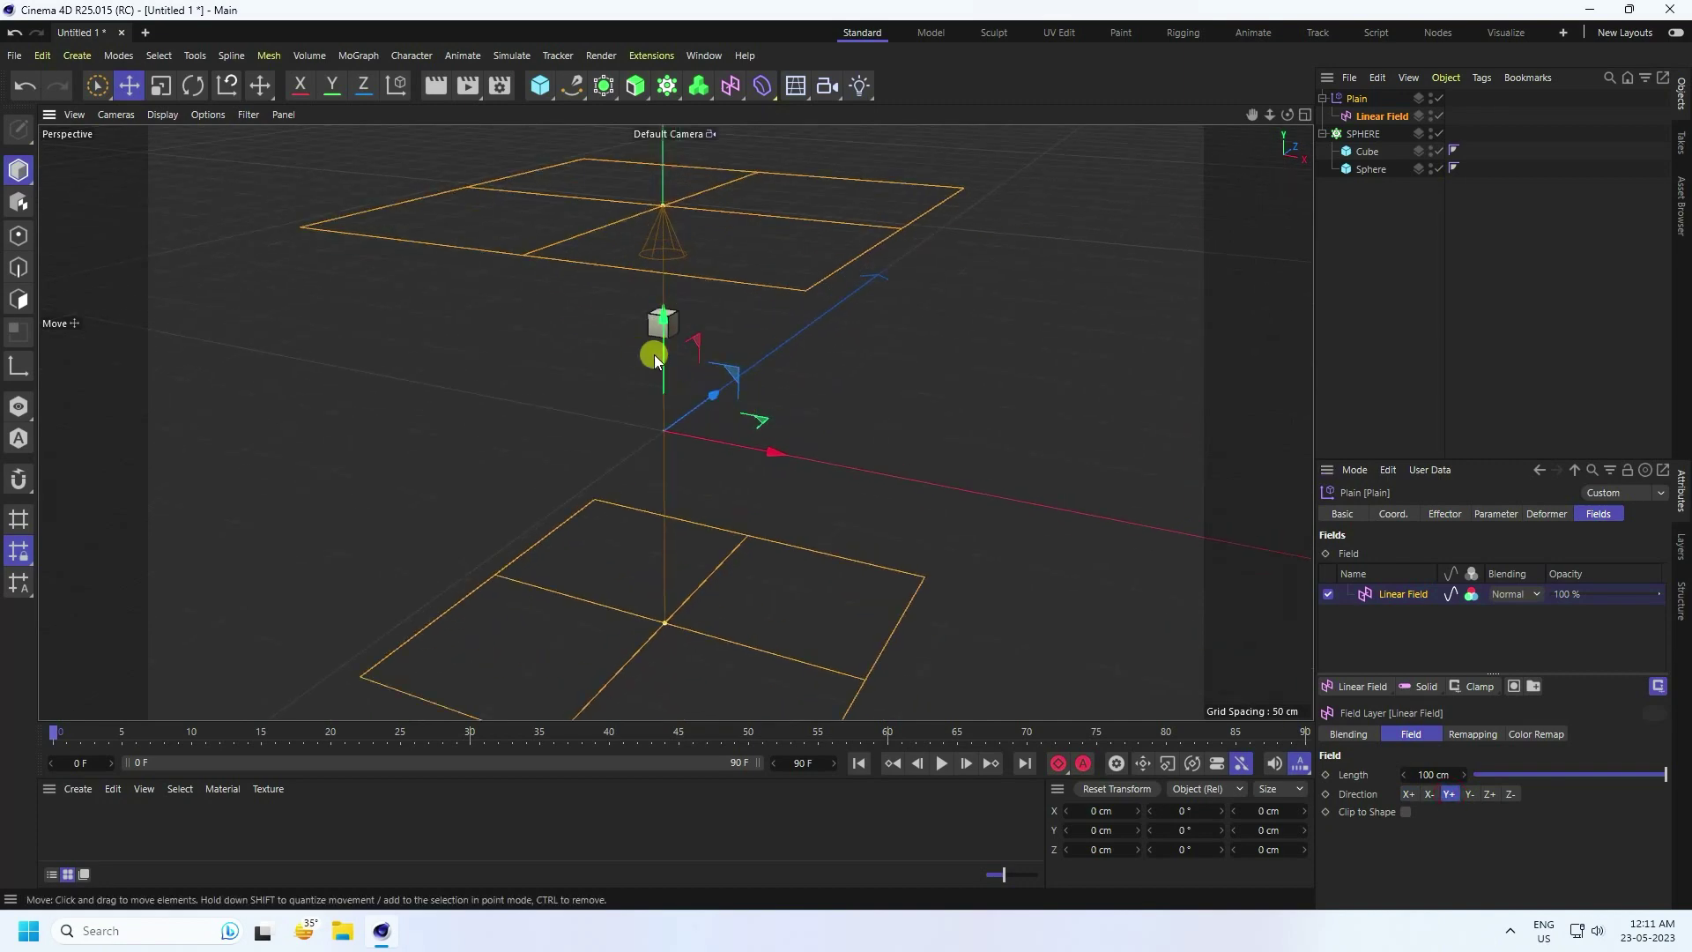
{"action": "left_click", "coordinate": [1376, 115]}
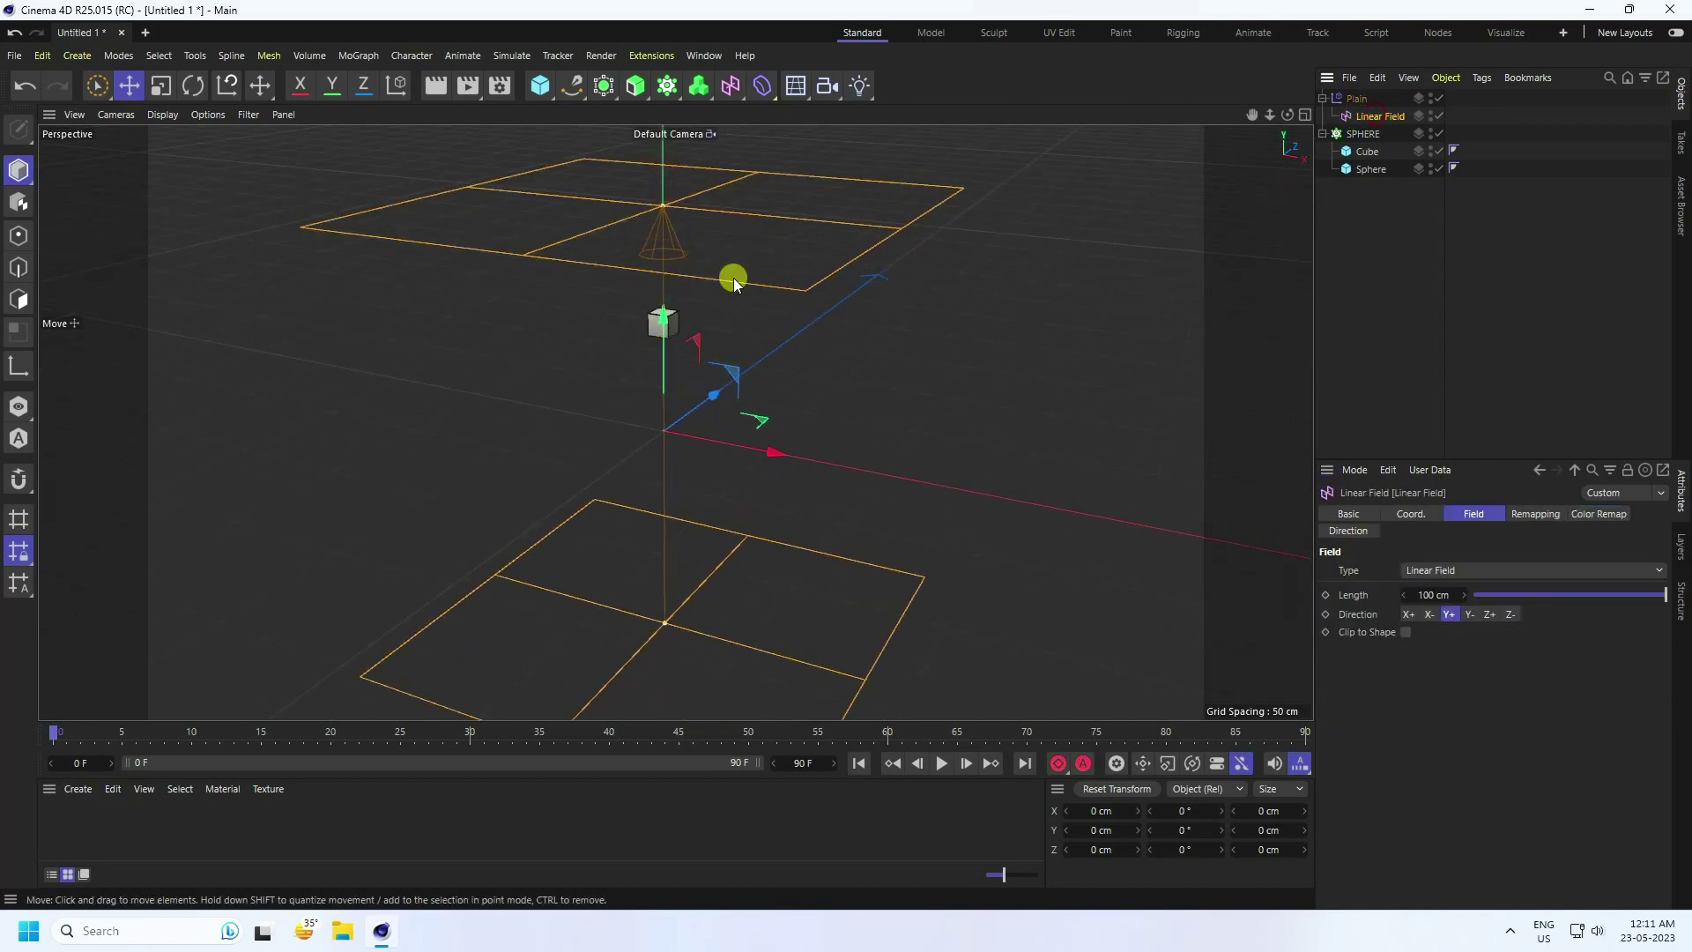
{"action": "left_click_drag", "start_coordinate": [677, 361], "coordinate": [850, 448]}
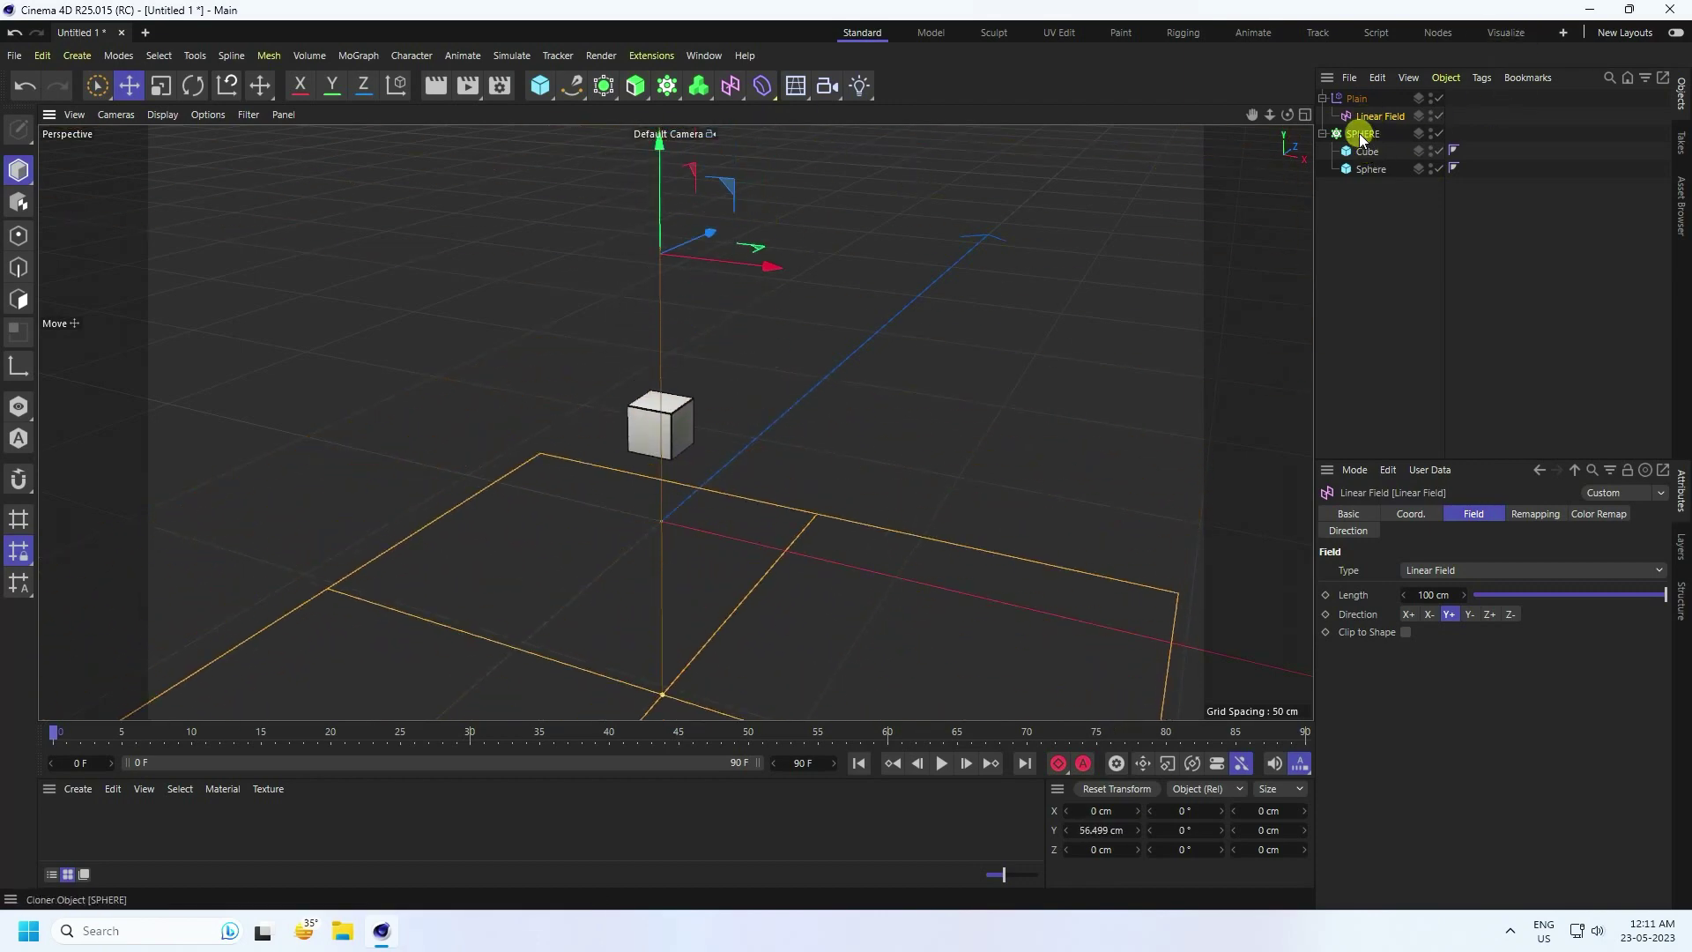
Set the Plain effector's Modify Clone parameter to 100%
{"action": "left_click", "coordinate": [1351, 99]}
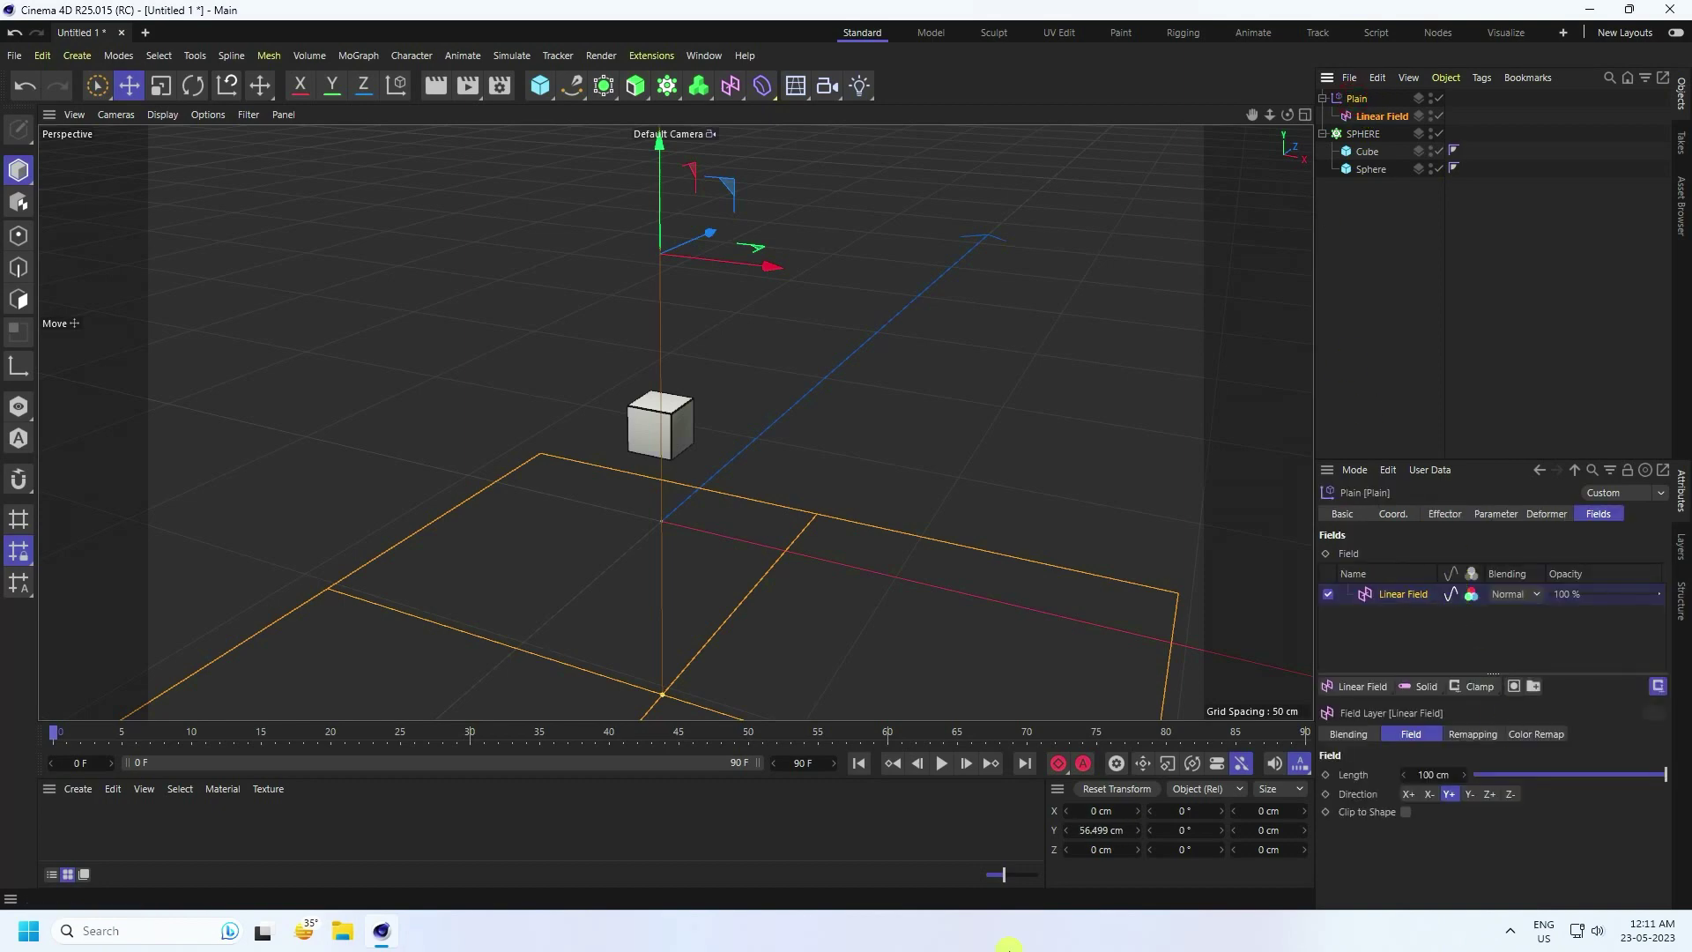
{"action": "left_click", "coordinate": [1496, 514]}
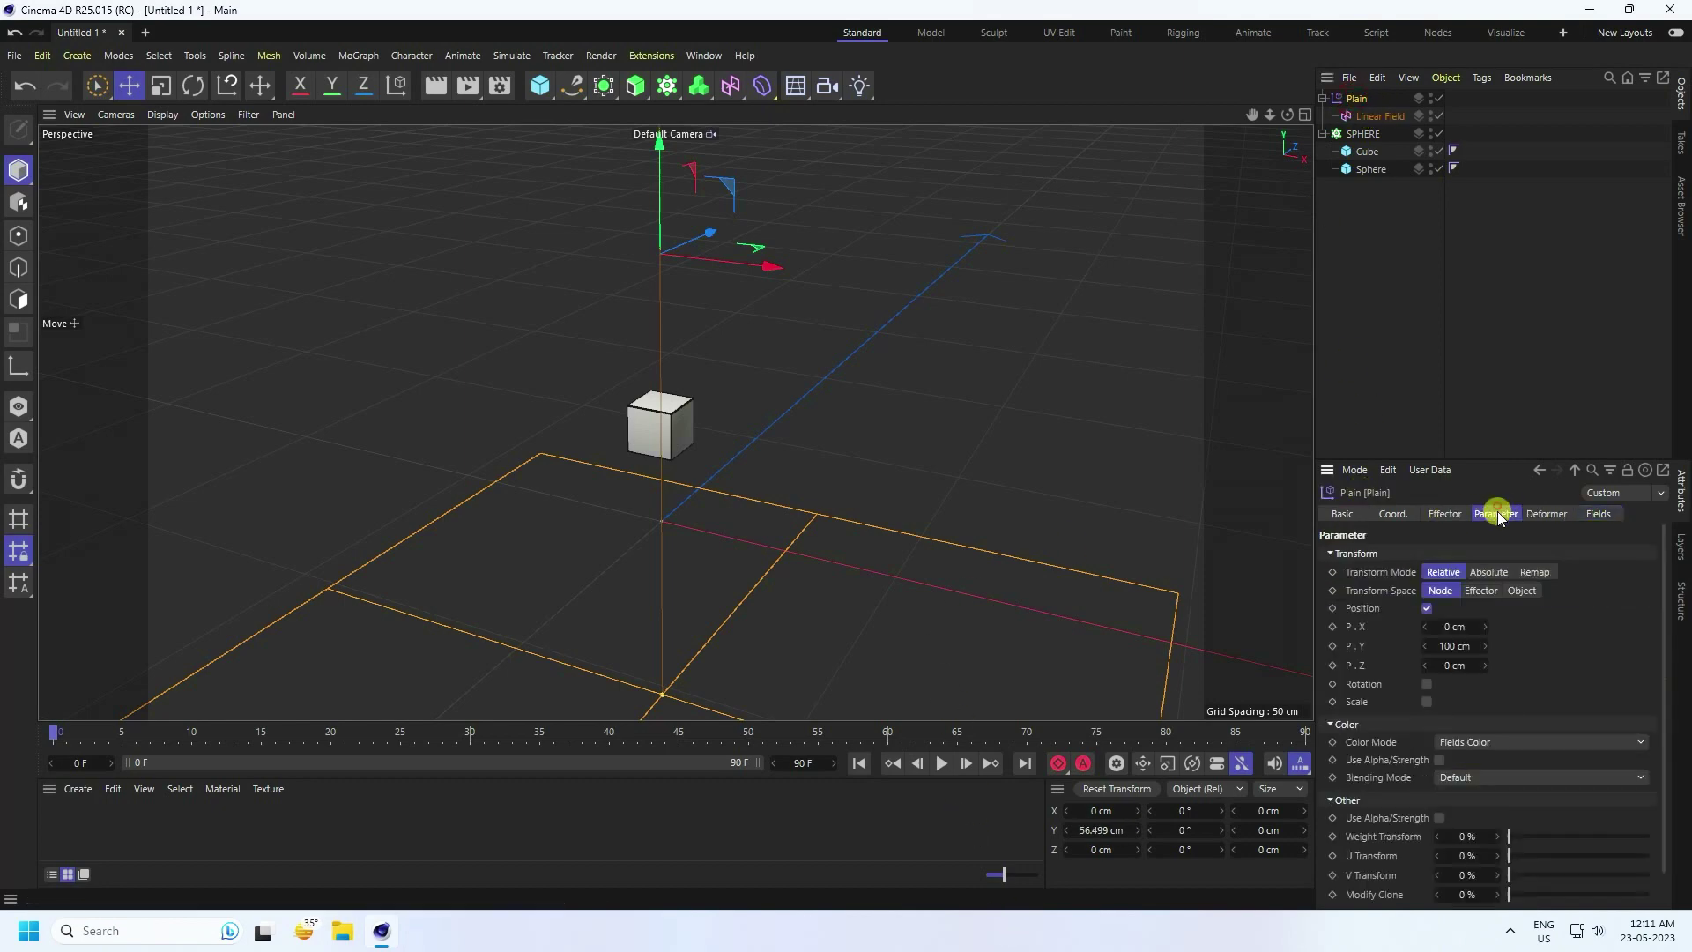
{"action": "left_click_drag", "start_coordinate": [1468, 459], "coordinate": [1470, 320]}
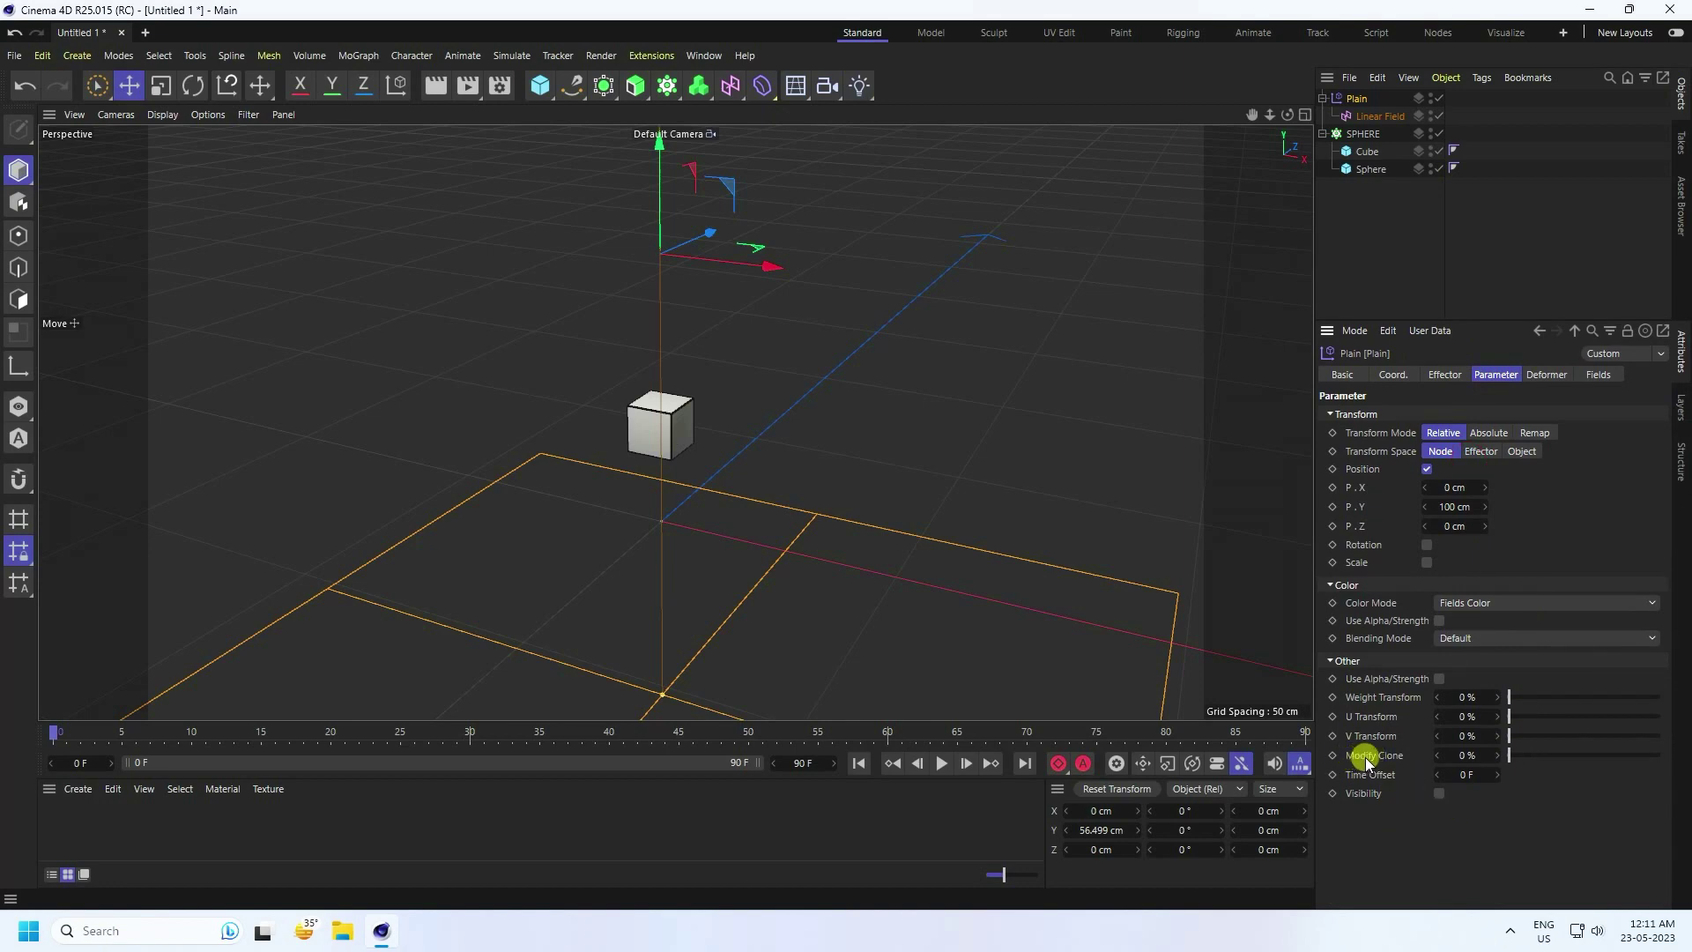
{"action": "left_click_drag", "start_coordinate": [1520, 767], "coordinate": [1686, 747]}
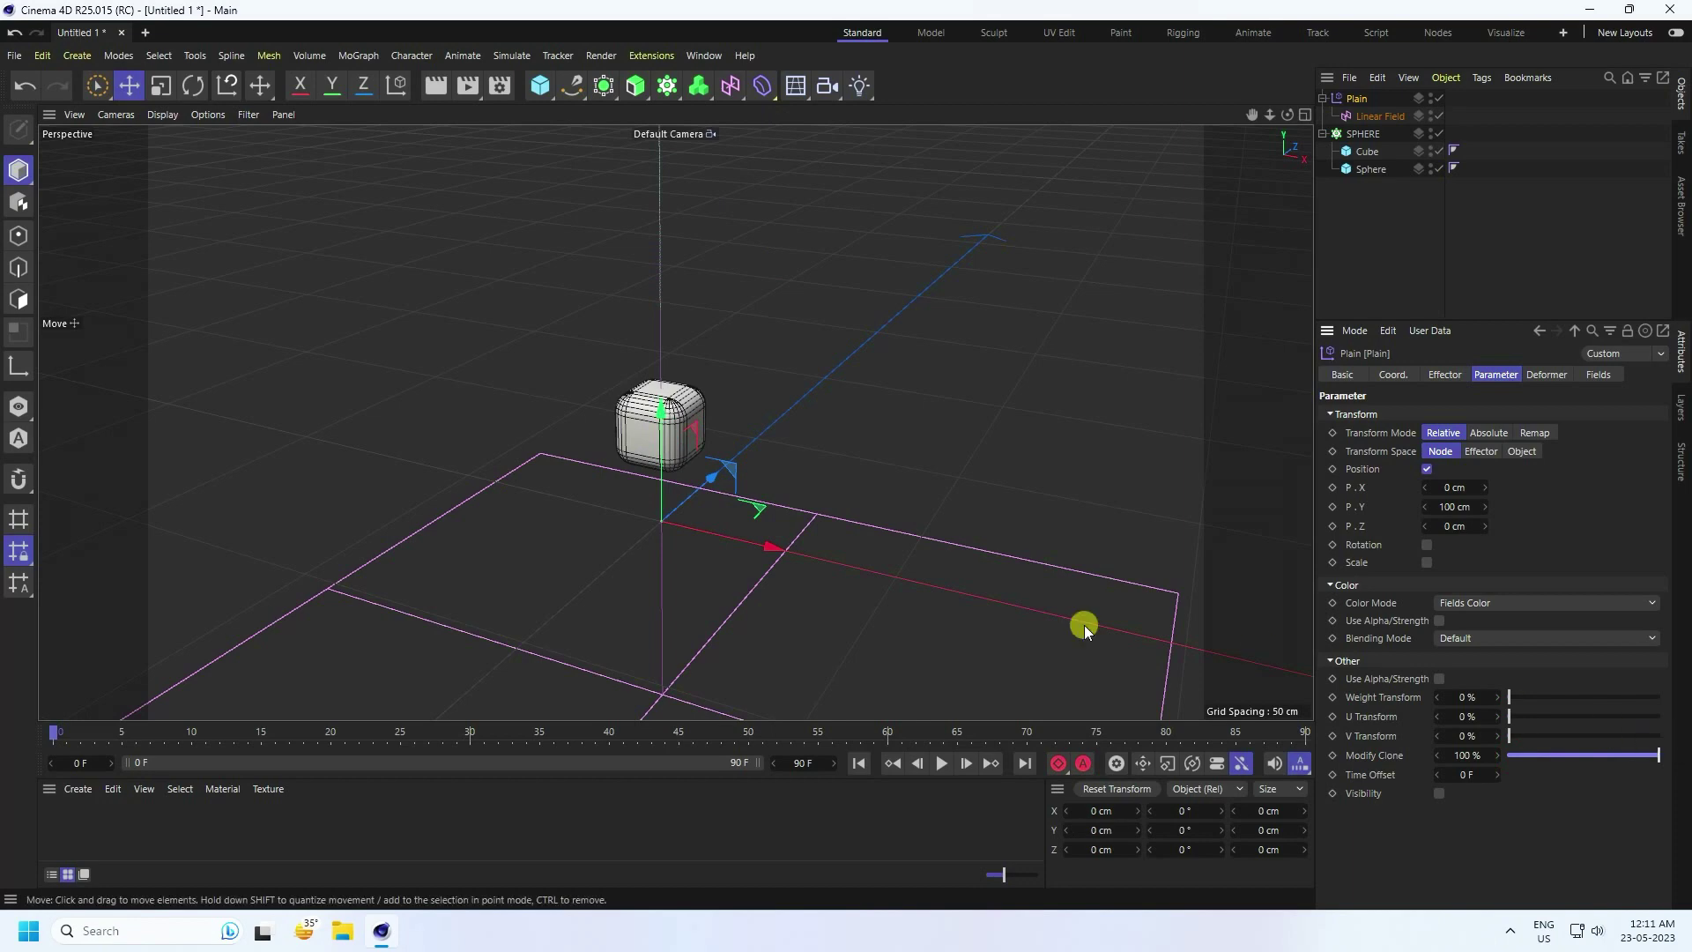
Move the Linear Field along Y to around 96 cm
{"action": "left_click", "coordinate": [1370, 116]}
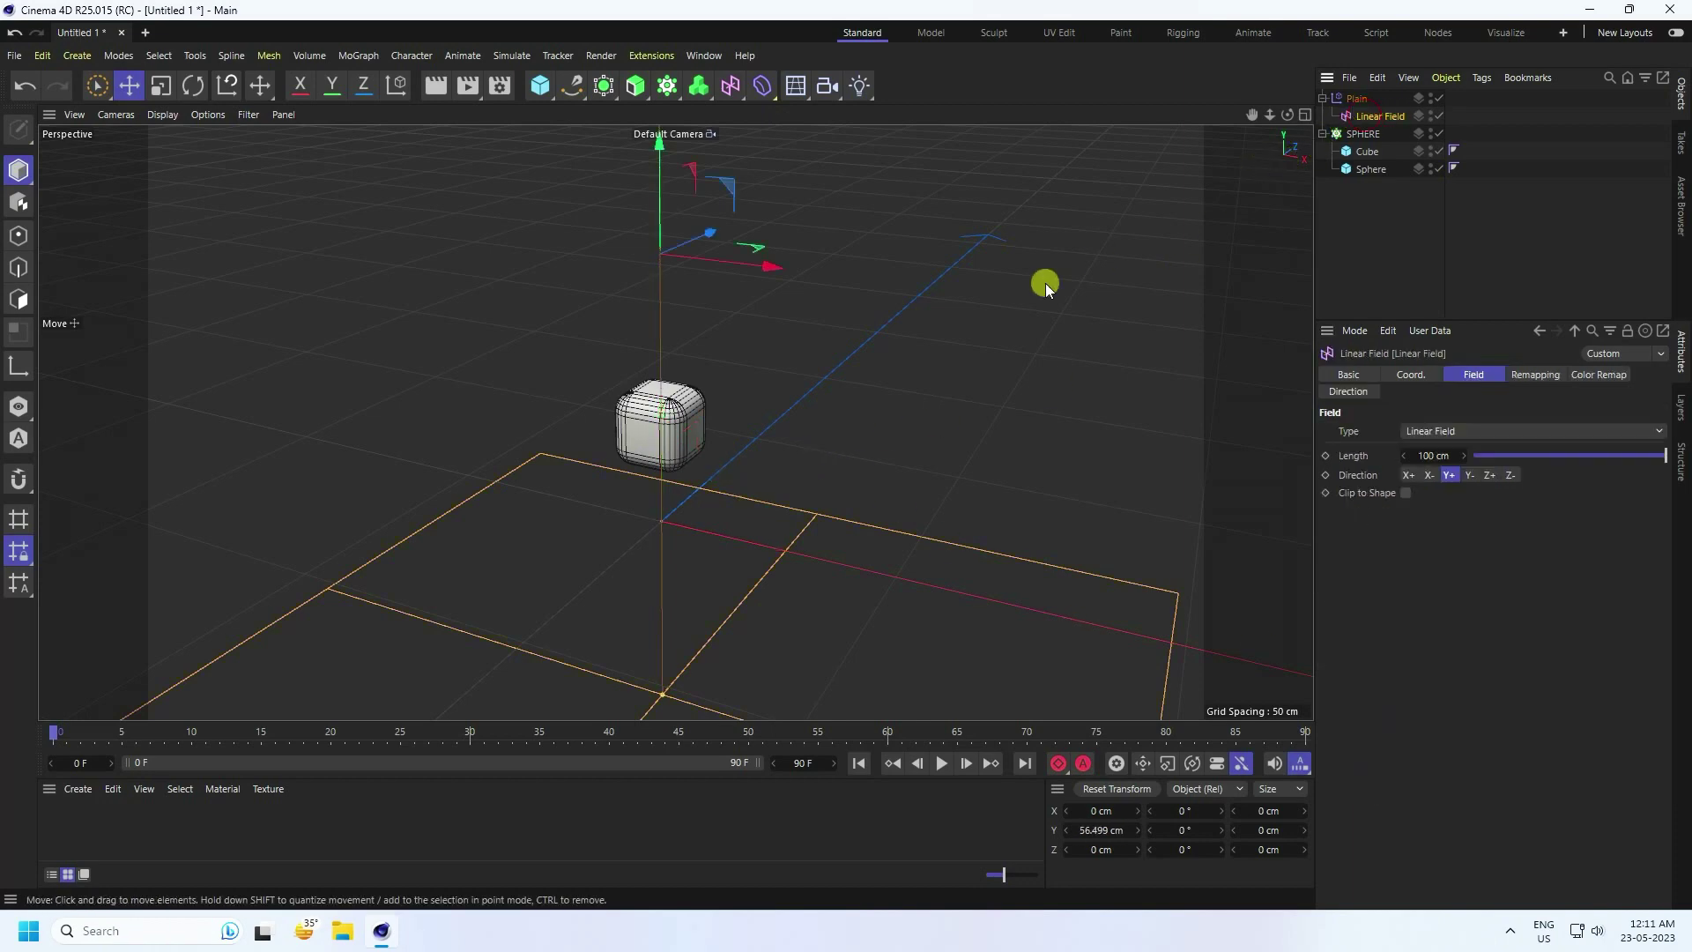
{"action": "scroll", "coordinate": [753, 402], "scroll_direction": "down", "scroll_amount": 5}
{"action": "left_click_drag", "start_coordinate": [712, 256], "coordinate": [856, 181]}
{"action": "scroll", "coordinate": [741, 246], "scroll_direction": "up", "scroll_amount": 3}
{"action": "scroll", "coordinate": [675, 388], "scroll_direction": "down", "scroll_amount": 3}
Place Plain below the SPHERE cloner and paste a duplicate of SPHERE
{"action": "left_click_drag", "start_coordinate": [1355, 98], "coordinate": [1375, 174]}
{"action": "left_click", "coordinate": [1361, 98]}
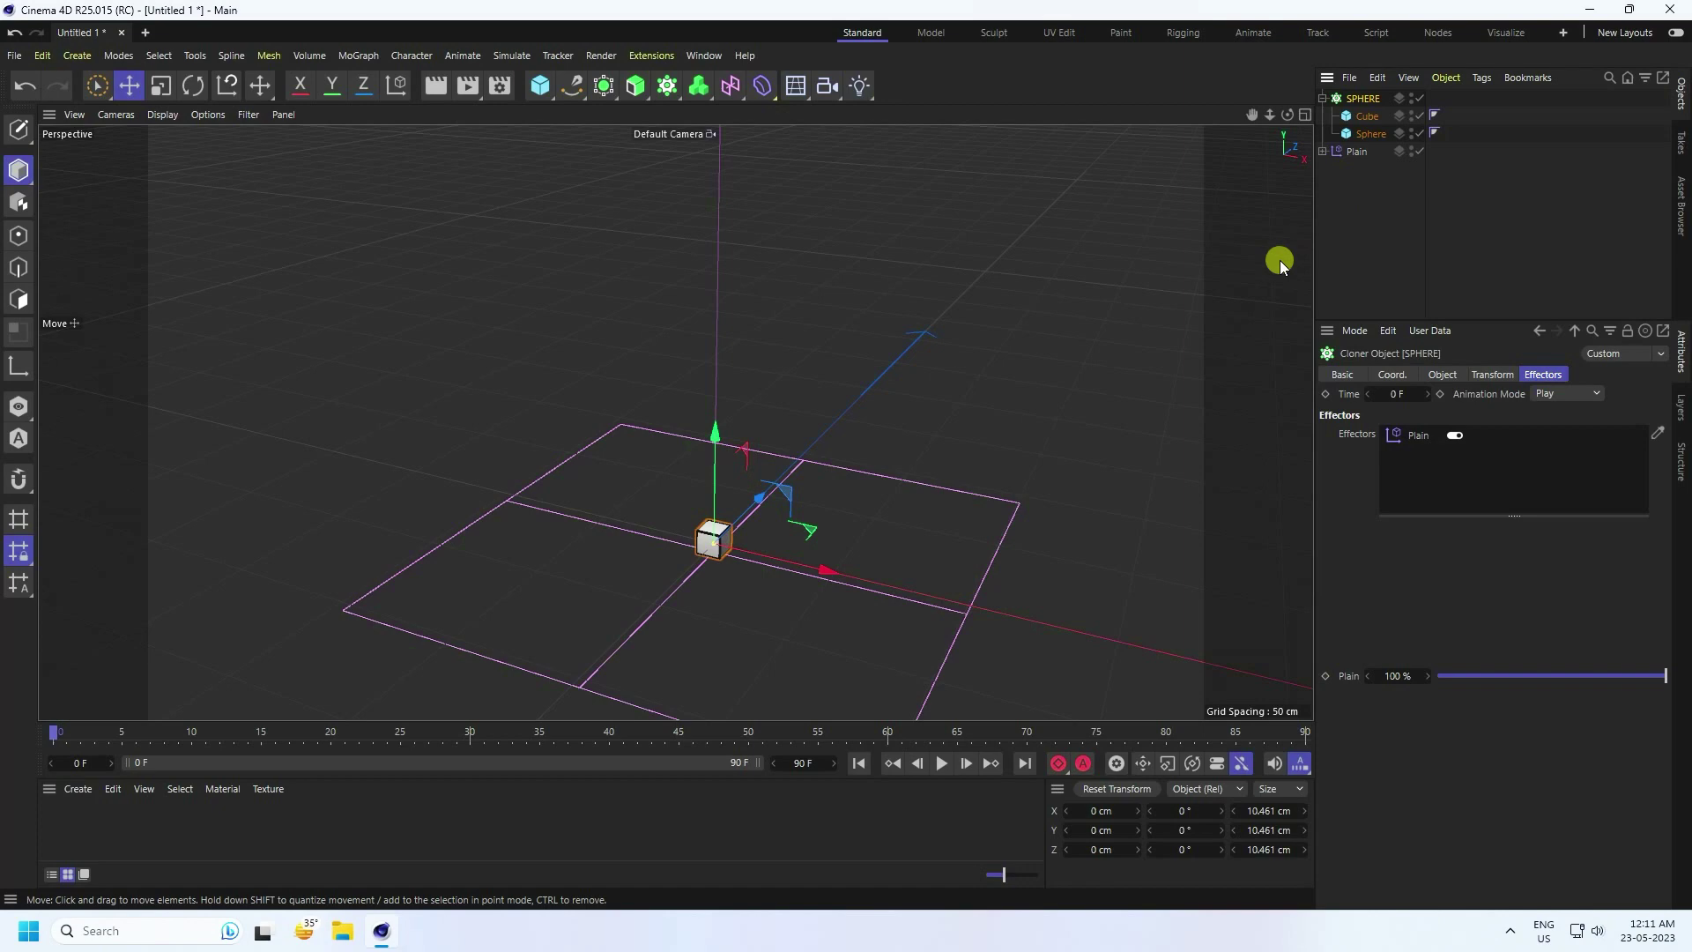
{"action": "key", "text": "ctrl+v"}
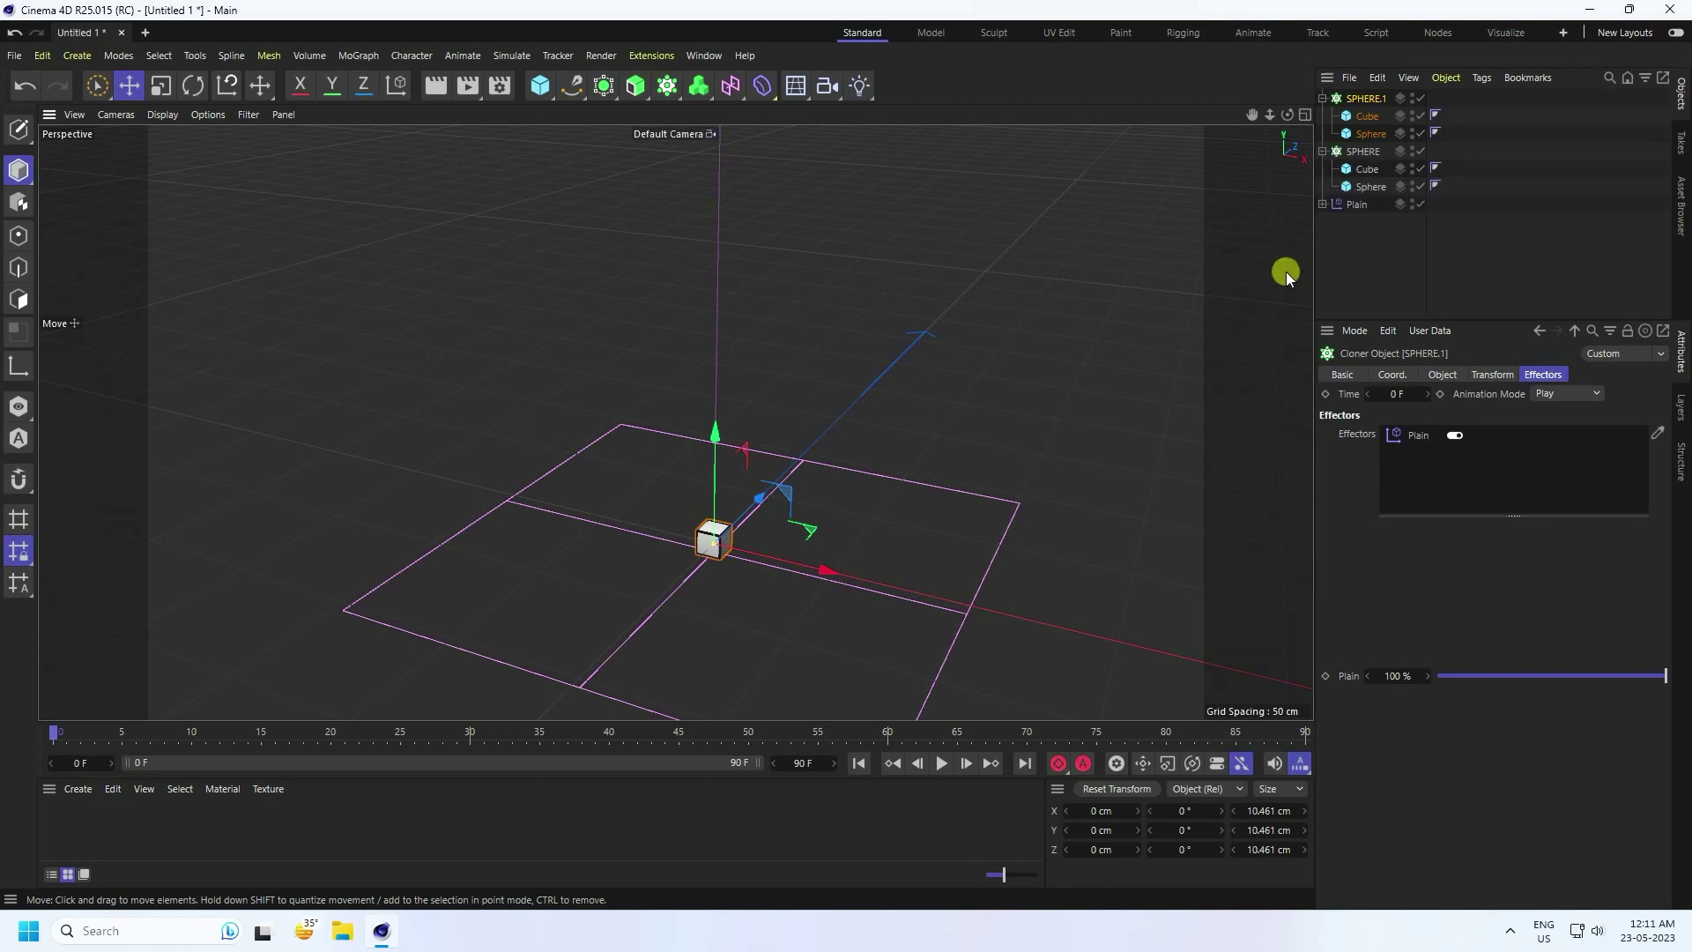
Rename the duplicated cloner SPHERE.1 to CAPSULE
{"action": "double_click", "coordinate": [1364, 98]}
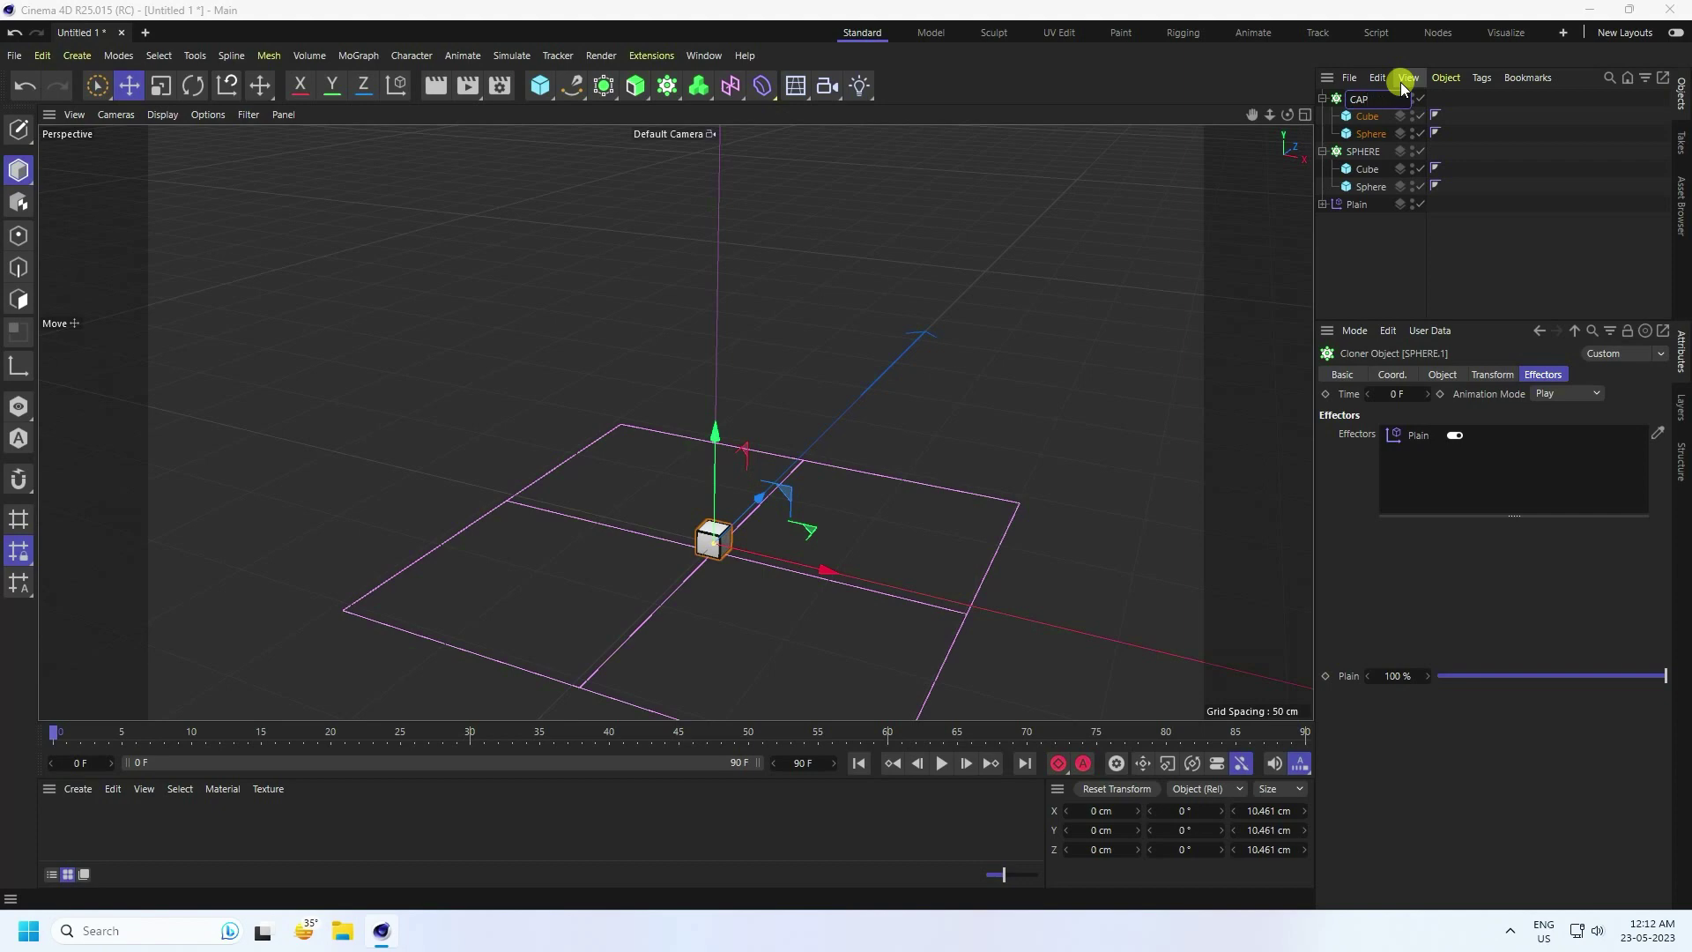
{"action": "type", "text": "CAPSULE"}
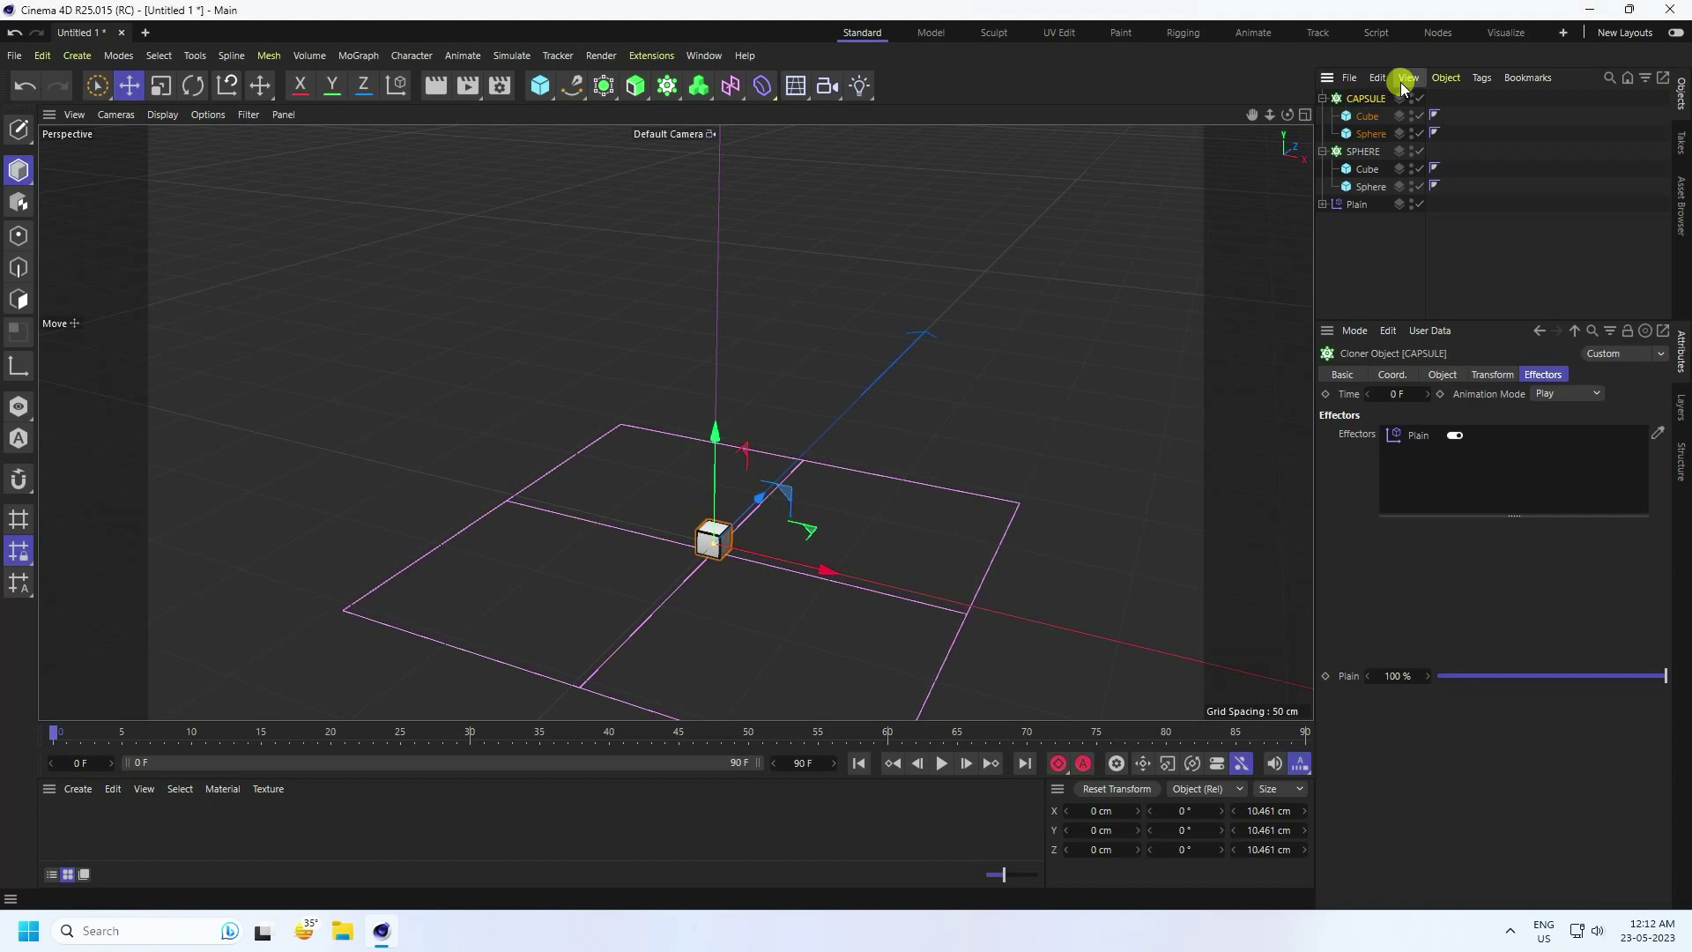
{"action": "left_click", "coordinate": [1379, 138]}
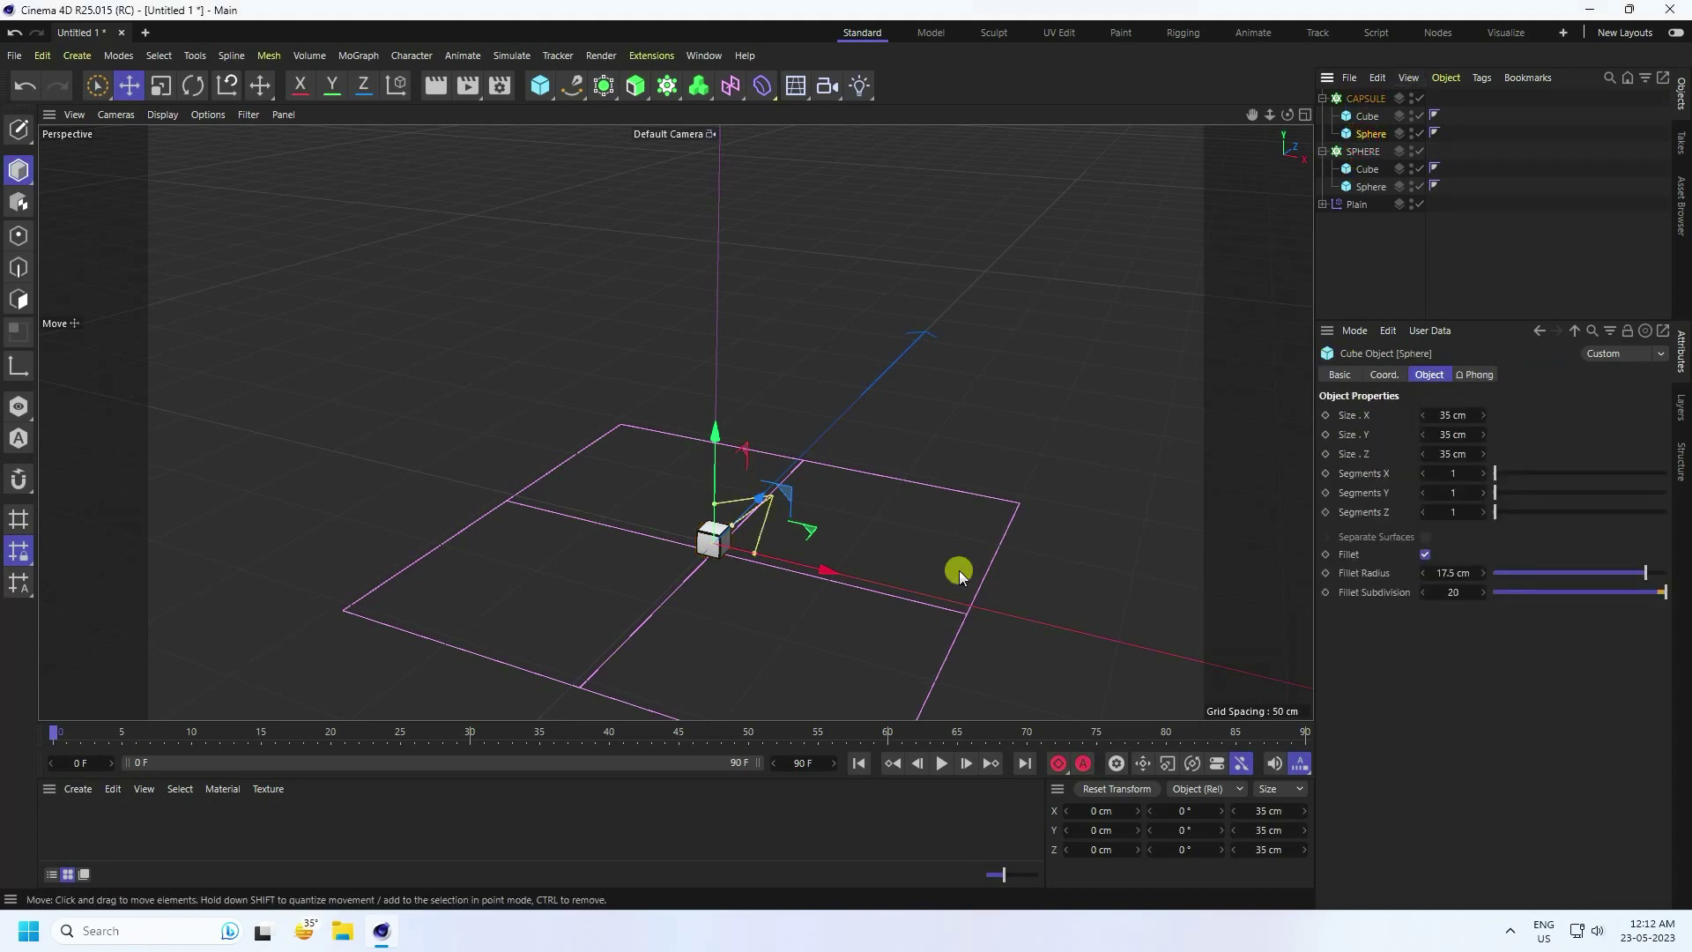
Drag the Plain effector's Linear Field down along Y so a ball-shaped clone shows
{"action": "scroll", "coordinate": [728, 541], "scroll_direction": "down", "scroll_amount": 3}
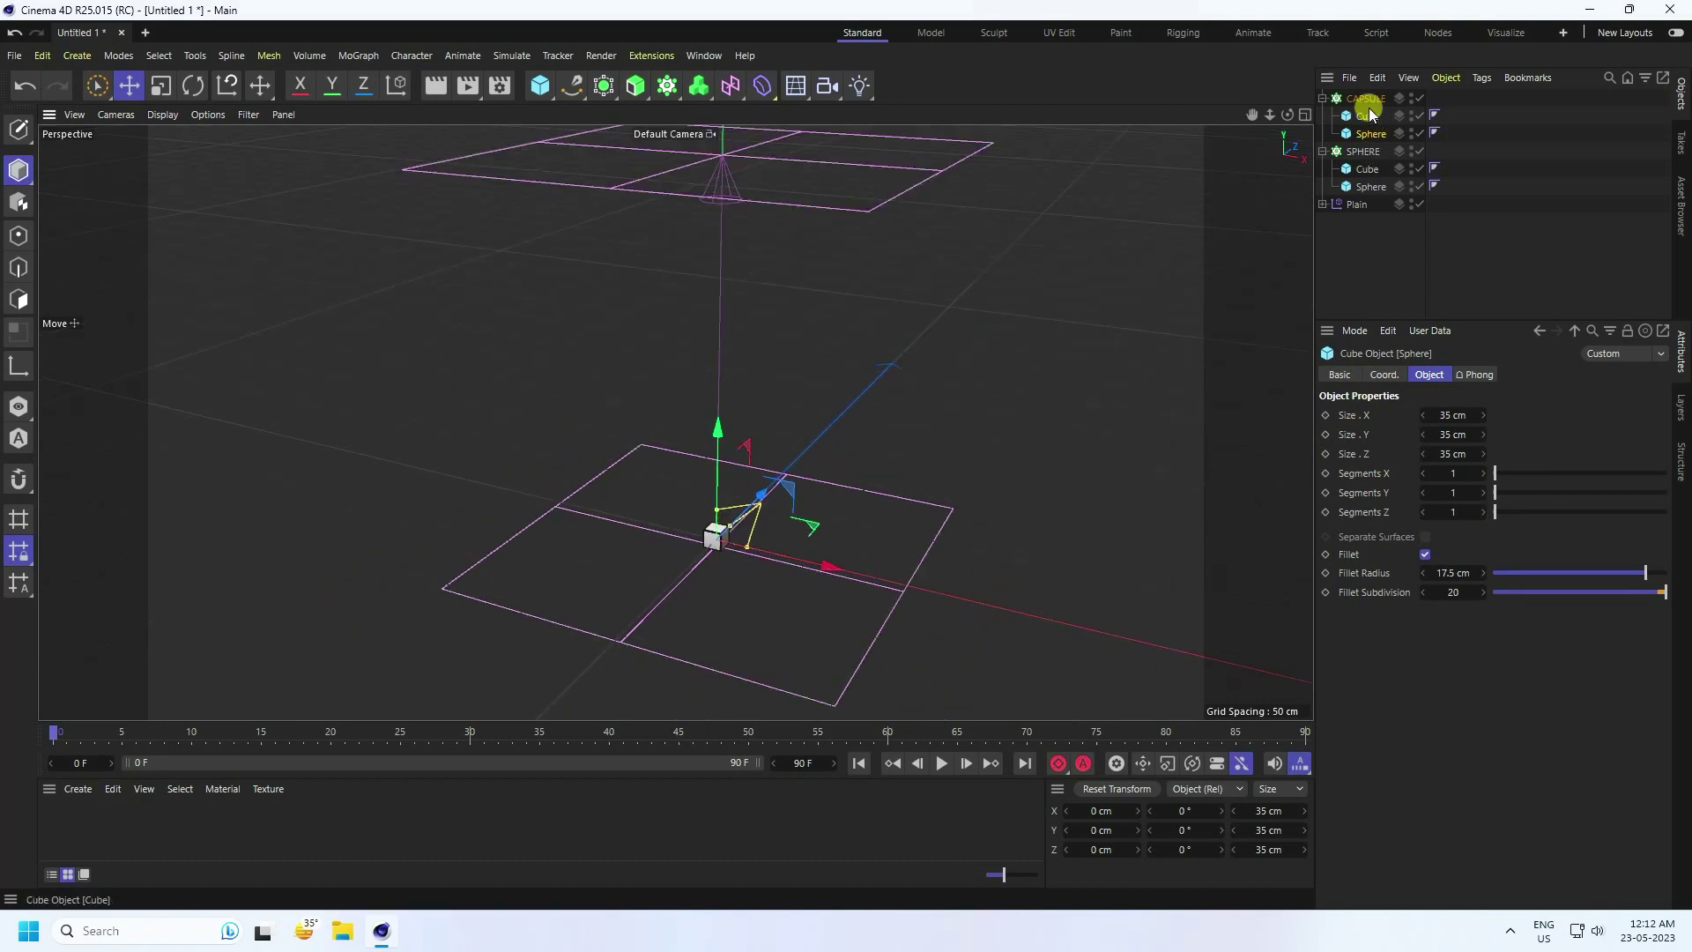
{"action": "left_click", "coordinate": [1323, 204]}
{"action": "left_click", "coordinate": [1376, 222]}
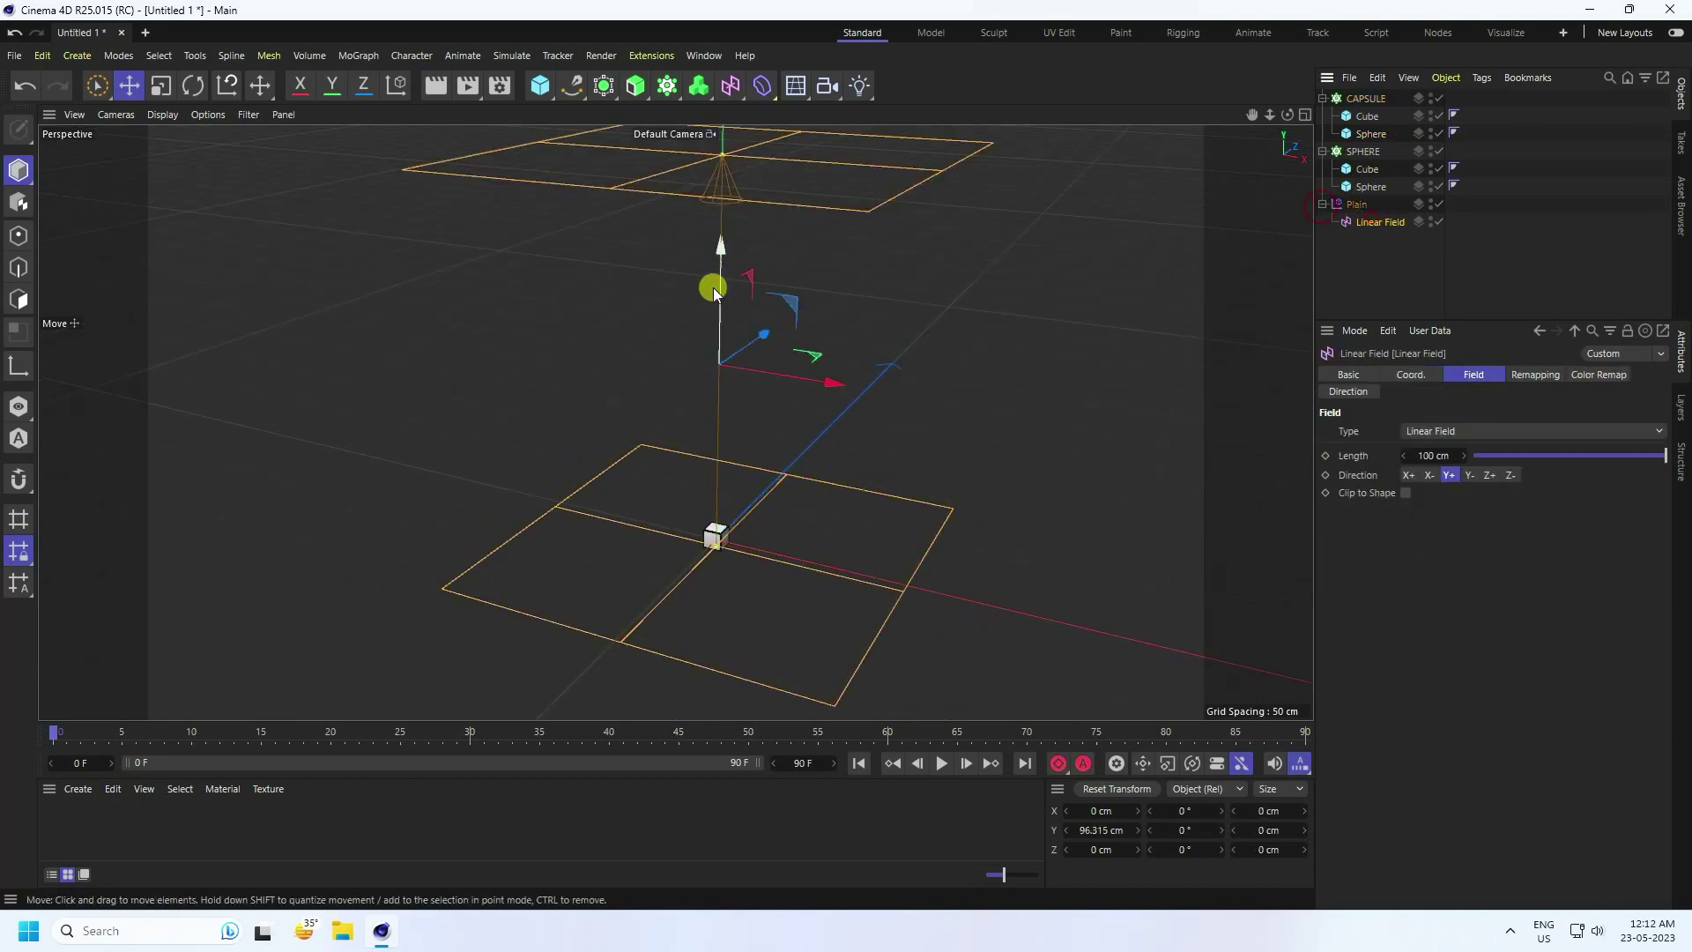
{"action": "left_click_drag", "start_coordinate": [714, 256], "coordinate": [733, 601]}
{"action": "scroll", "coordinate": [685, 366], "scroll_direction": "up", "scroll_amount": 4}
{"action": "left_click", "coordinate": [1372, 133]}
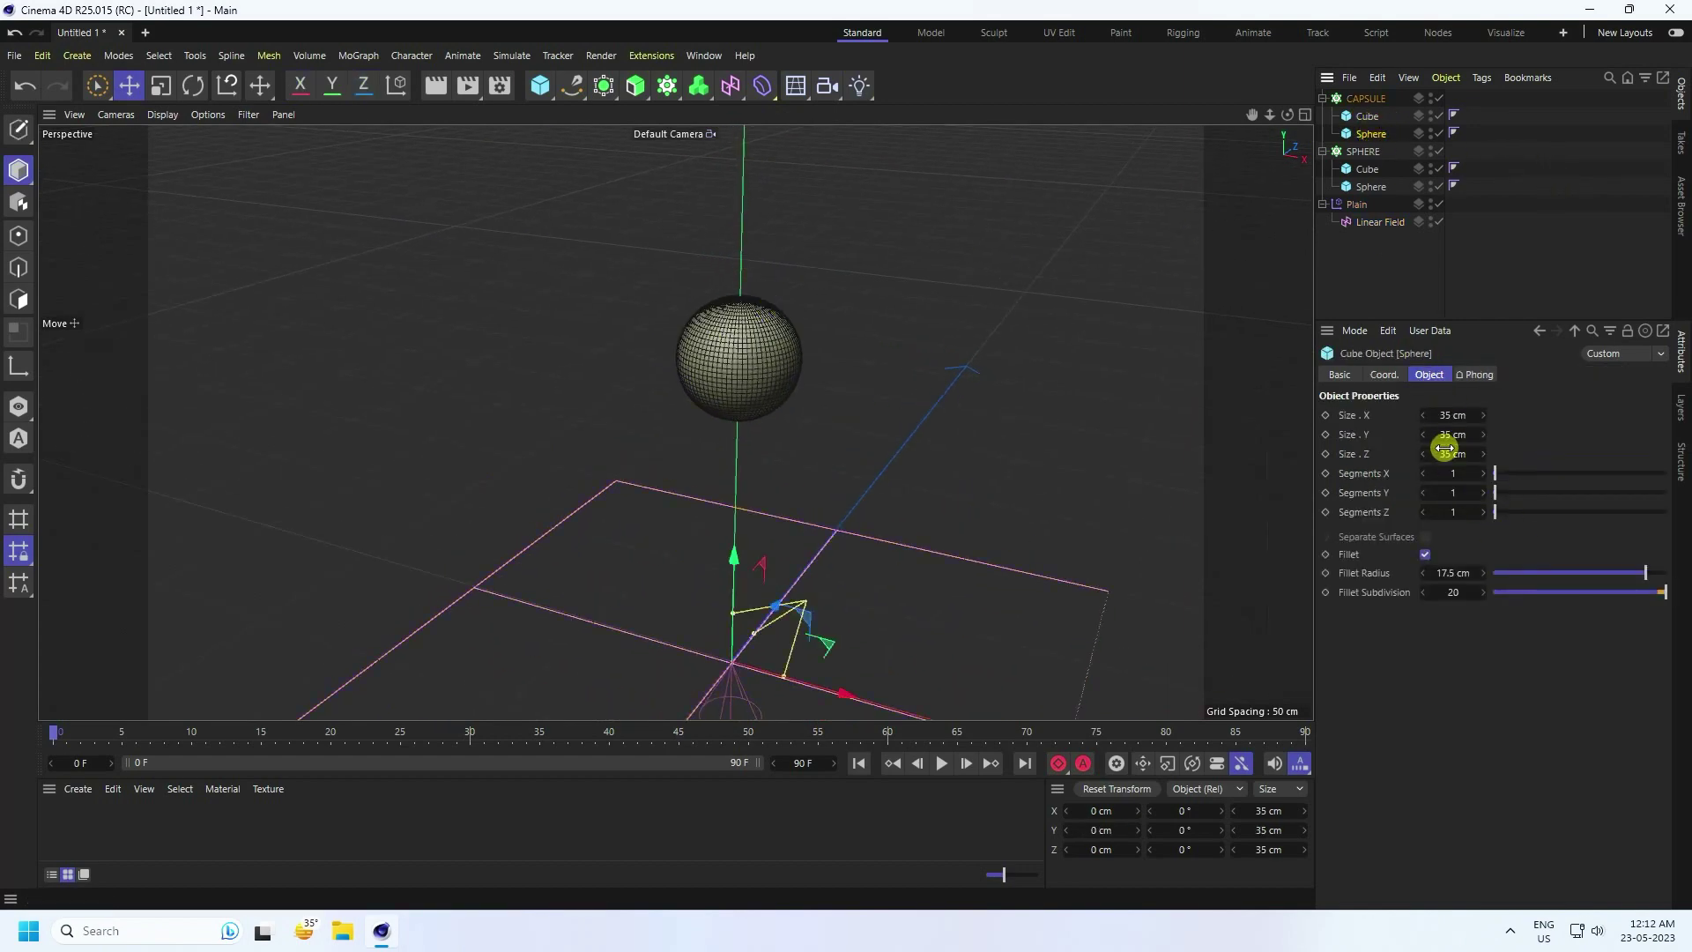
Set CAPSULE's Sphere size to 18 × 45 × 18 cm
{"action": "left_click", "coordinate": [1445, 416]}
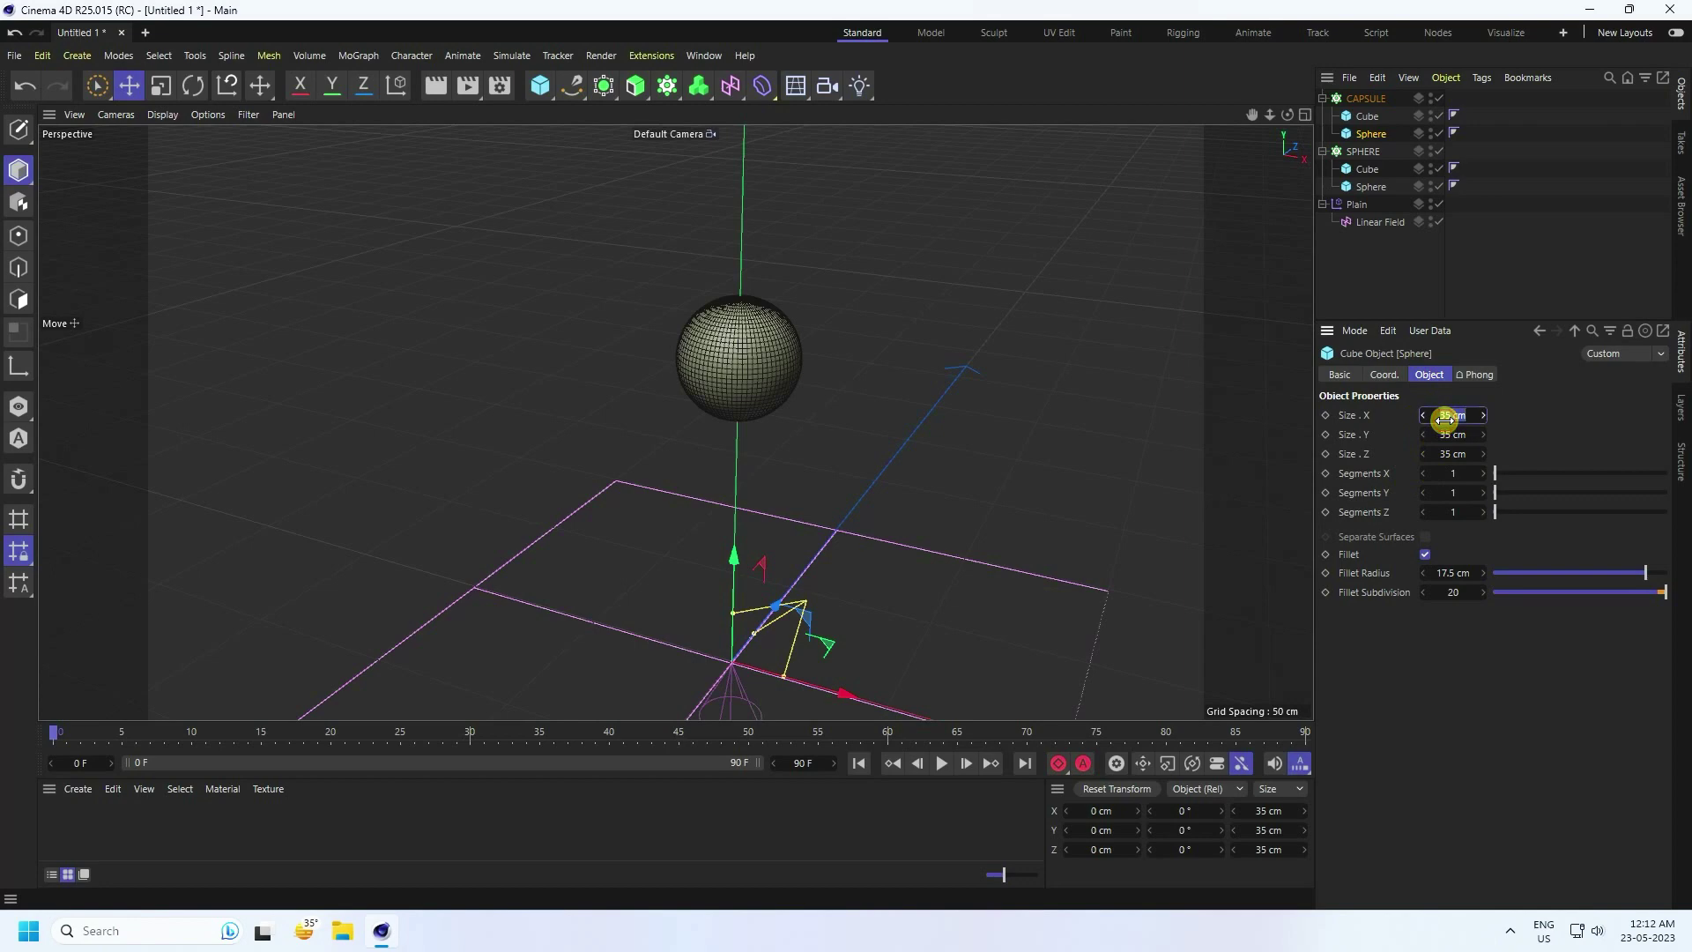
{"action": "type", "text": "18"}
{"action": "key", "text": "Tab"}
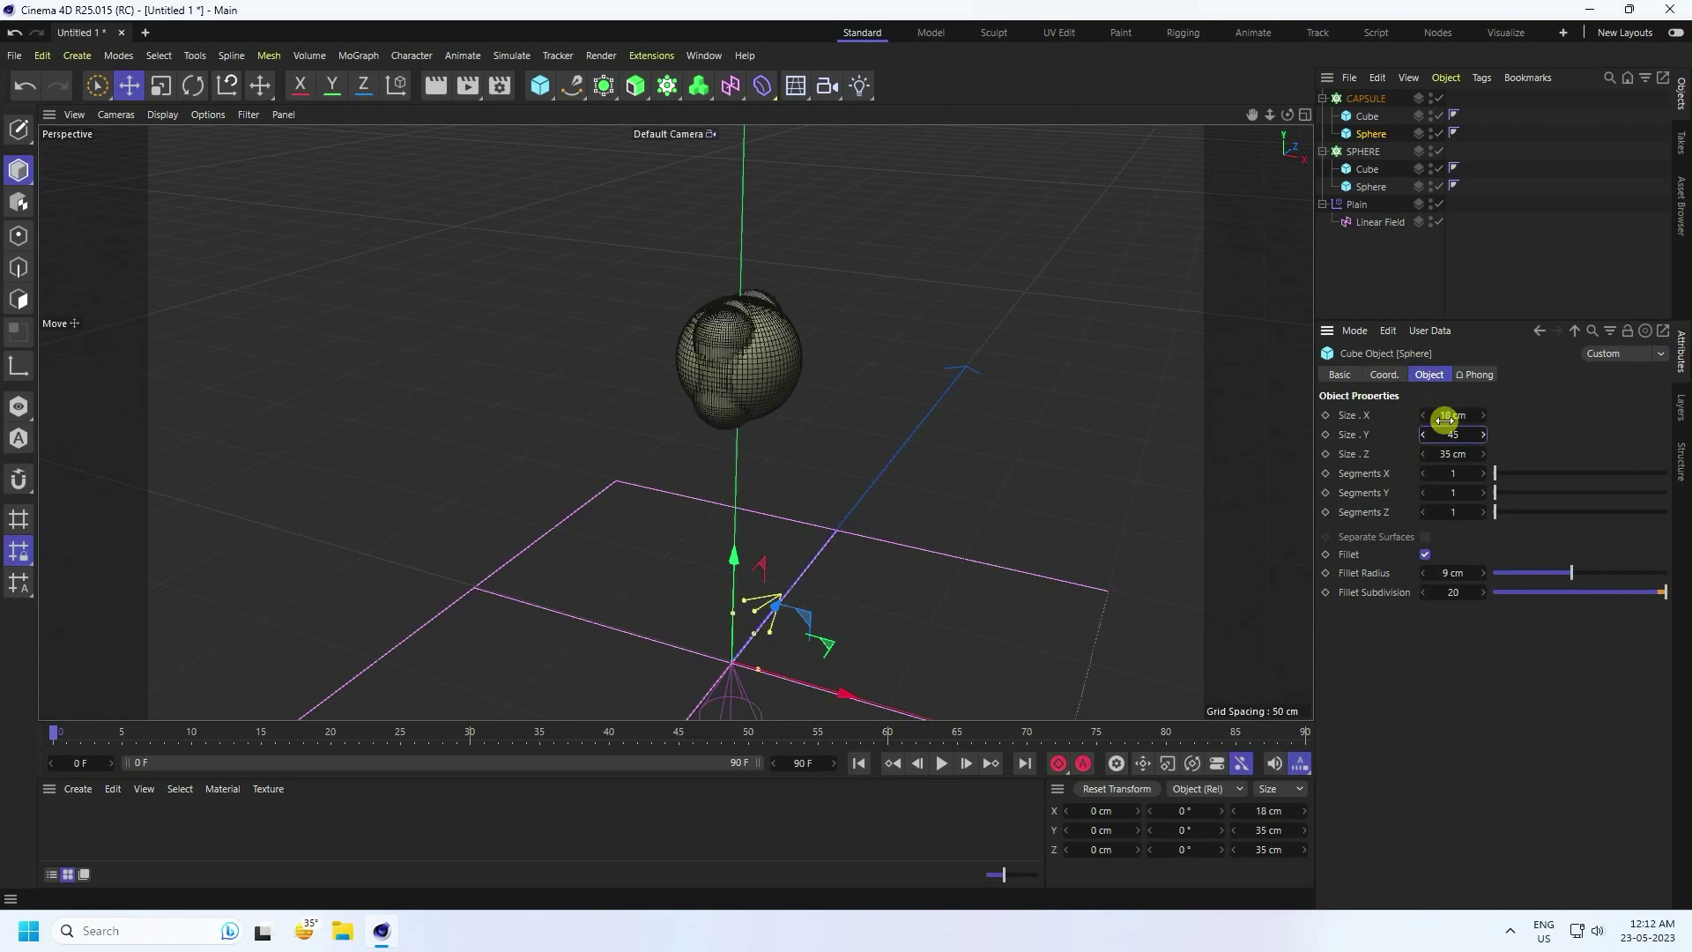
{"action": "key", "text": "Tab"}
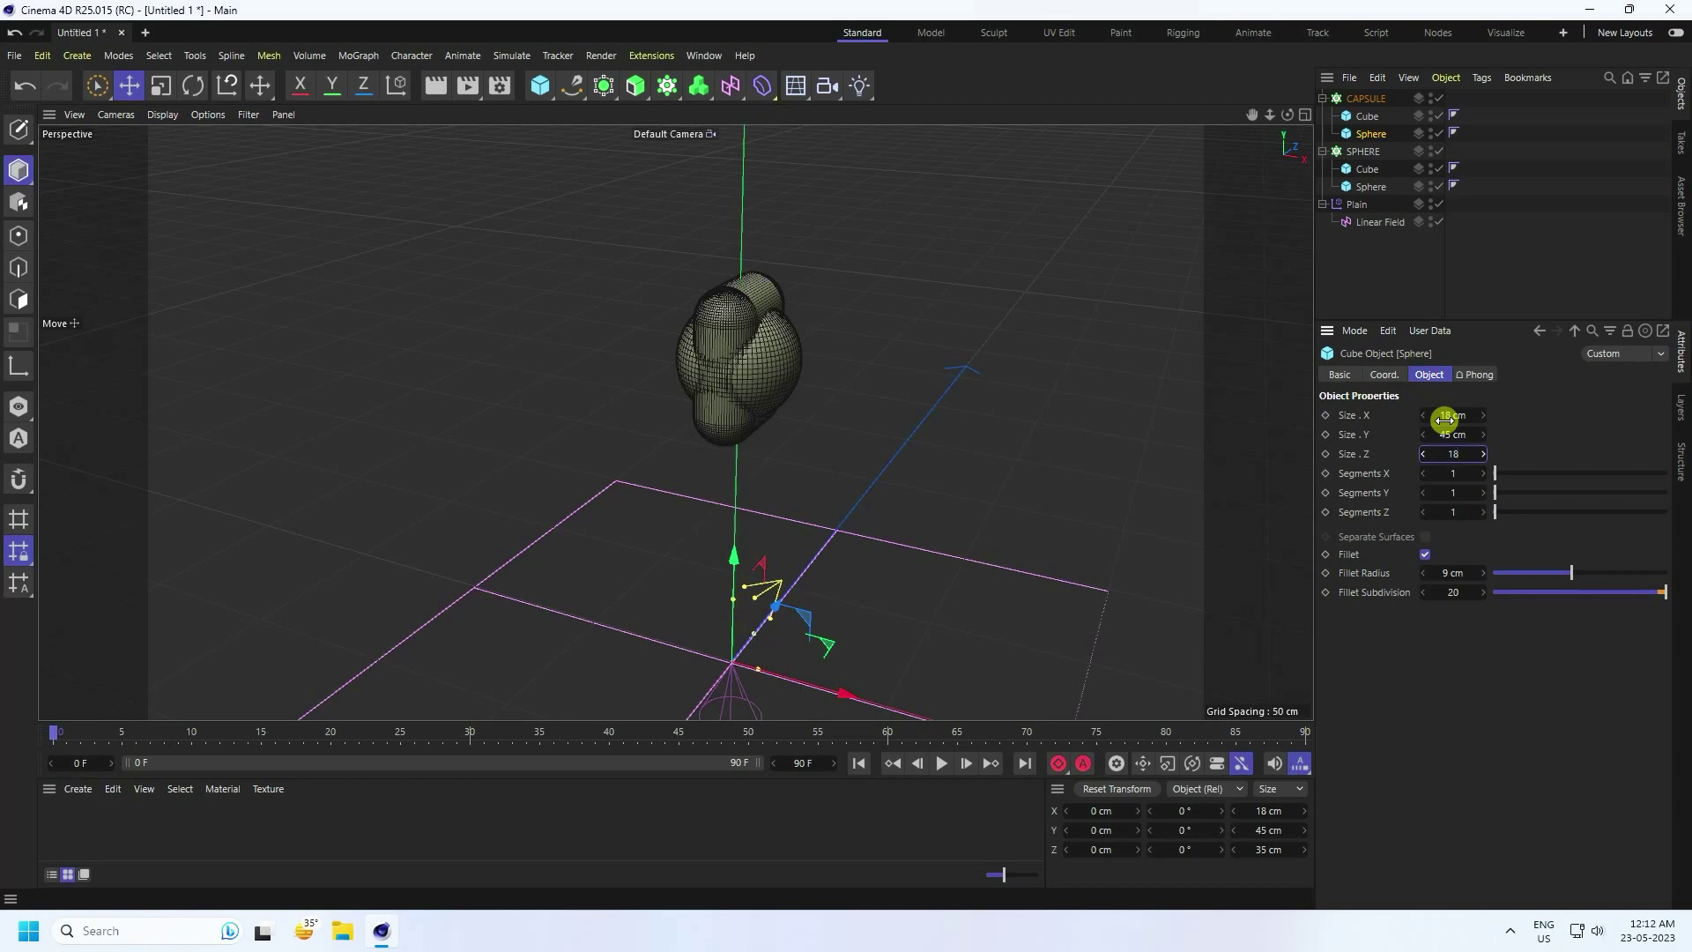
{"action": "type", "text": "18"}
{"action": "key", "text": "Return"}
Collapse the CAPSULE and SPHERE hierarchies in the Object Manager
{"action": "scroll", "coordinate": [741, 263], "scroll_direction": "up", "scroll_amount": 5}
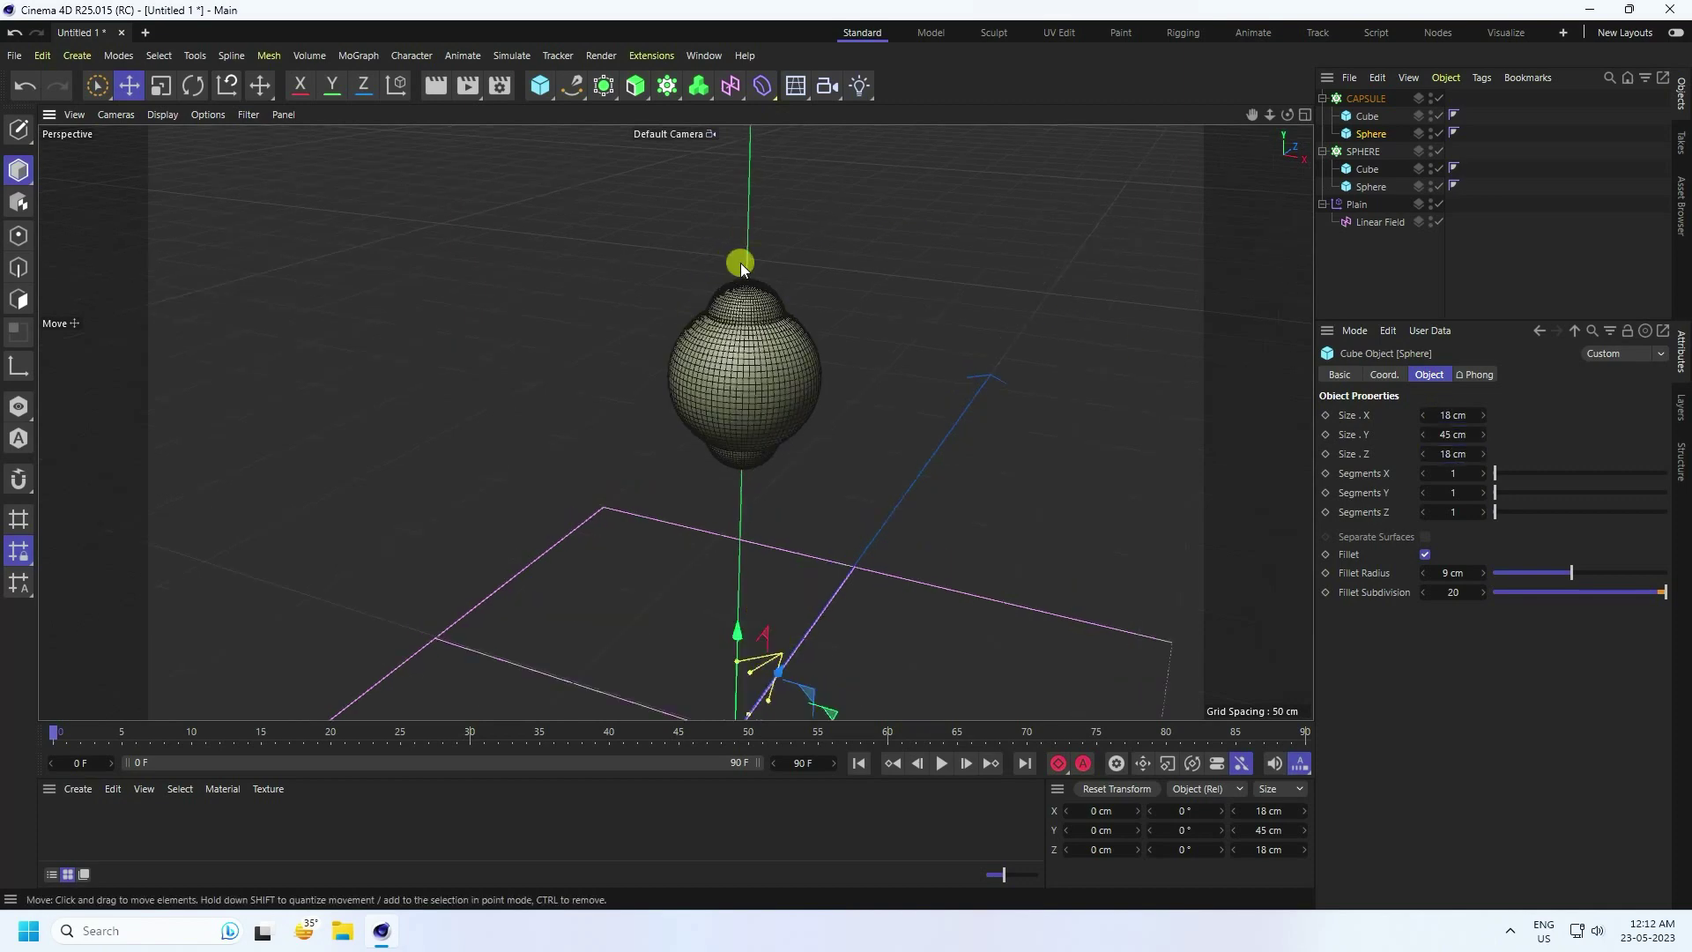
{"action": "scroll", "coordinate": [761, 293], "scroll_direction": "up", "scroll_amount": 3}
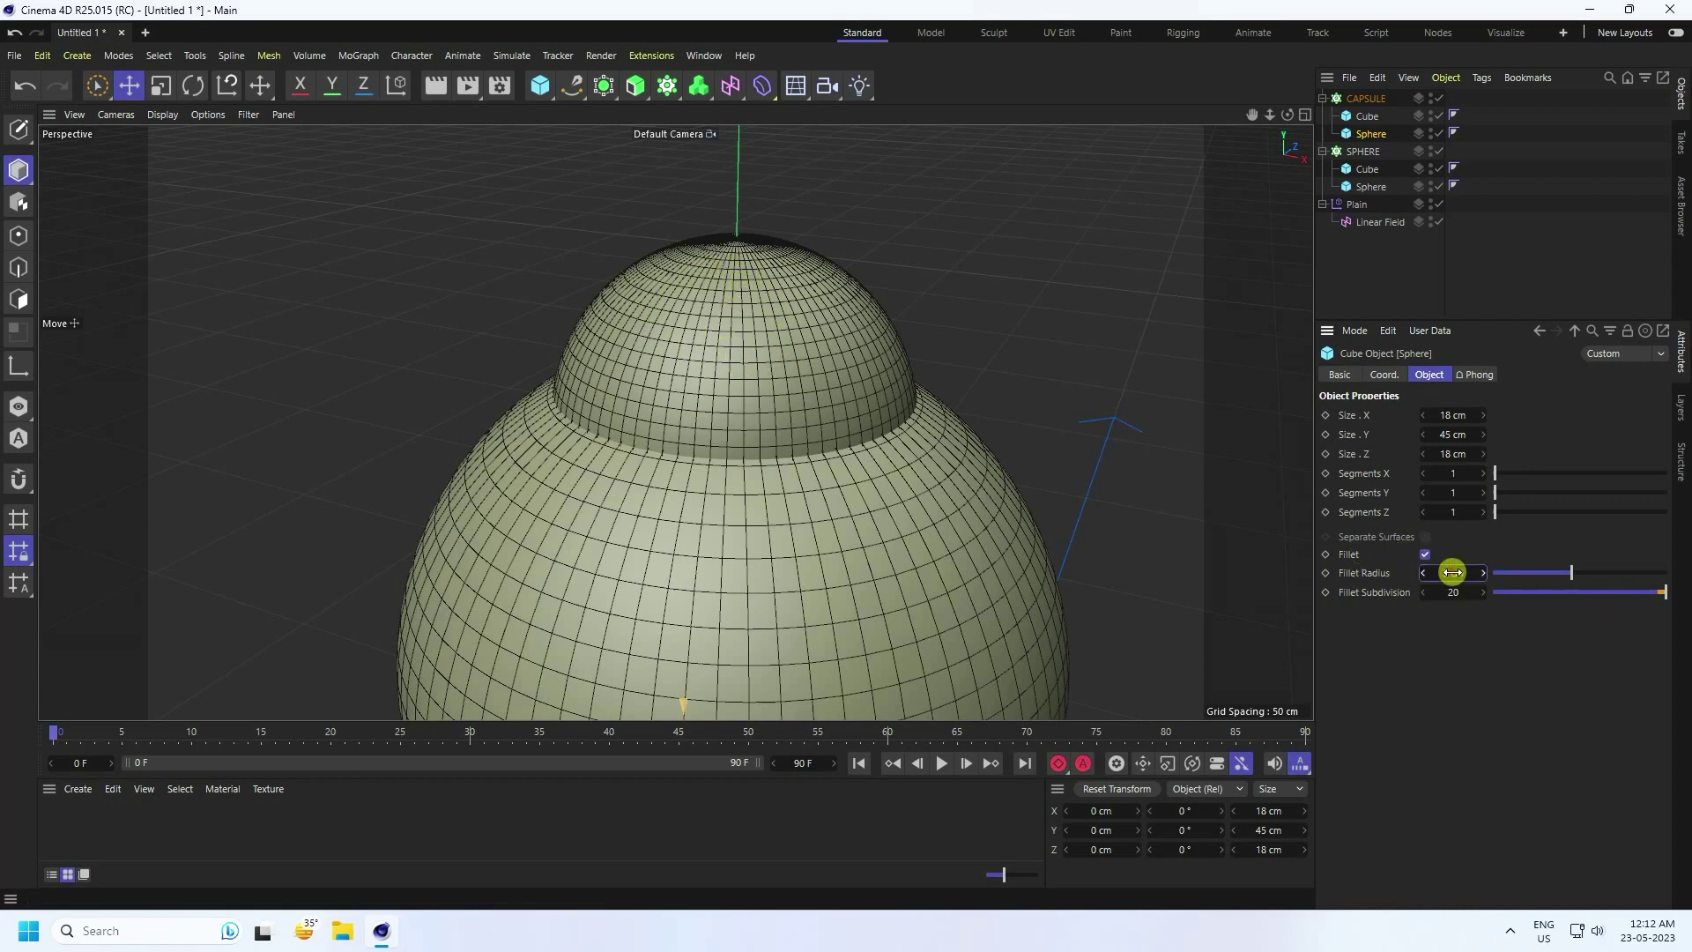
{"action": "scroll", "coordinate": [799, 247], "scroll_direction": "down", "scroll_amount": 5}
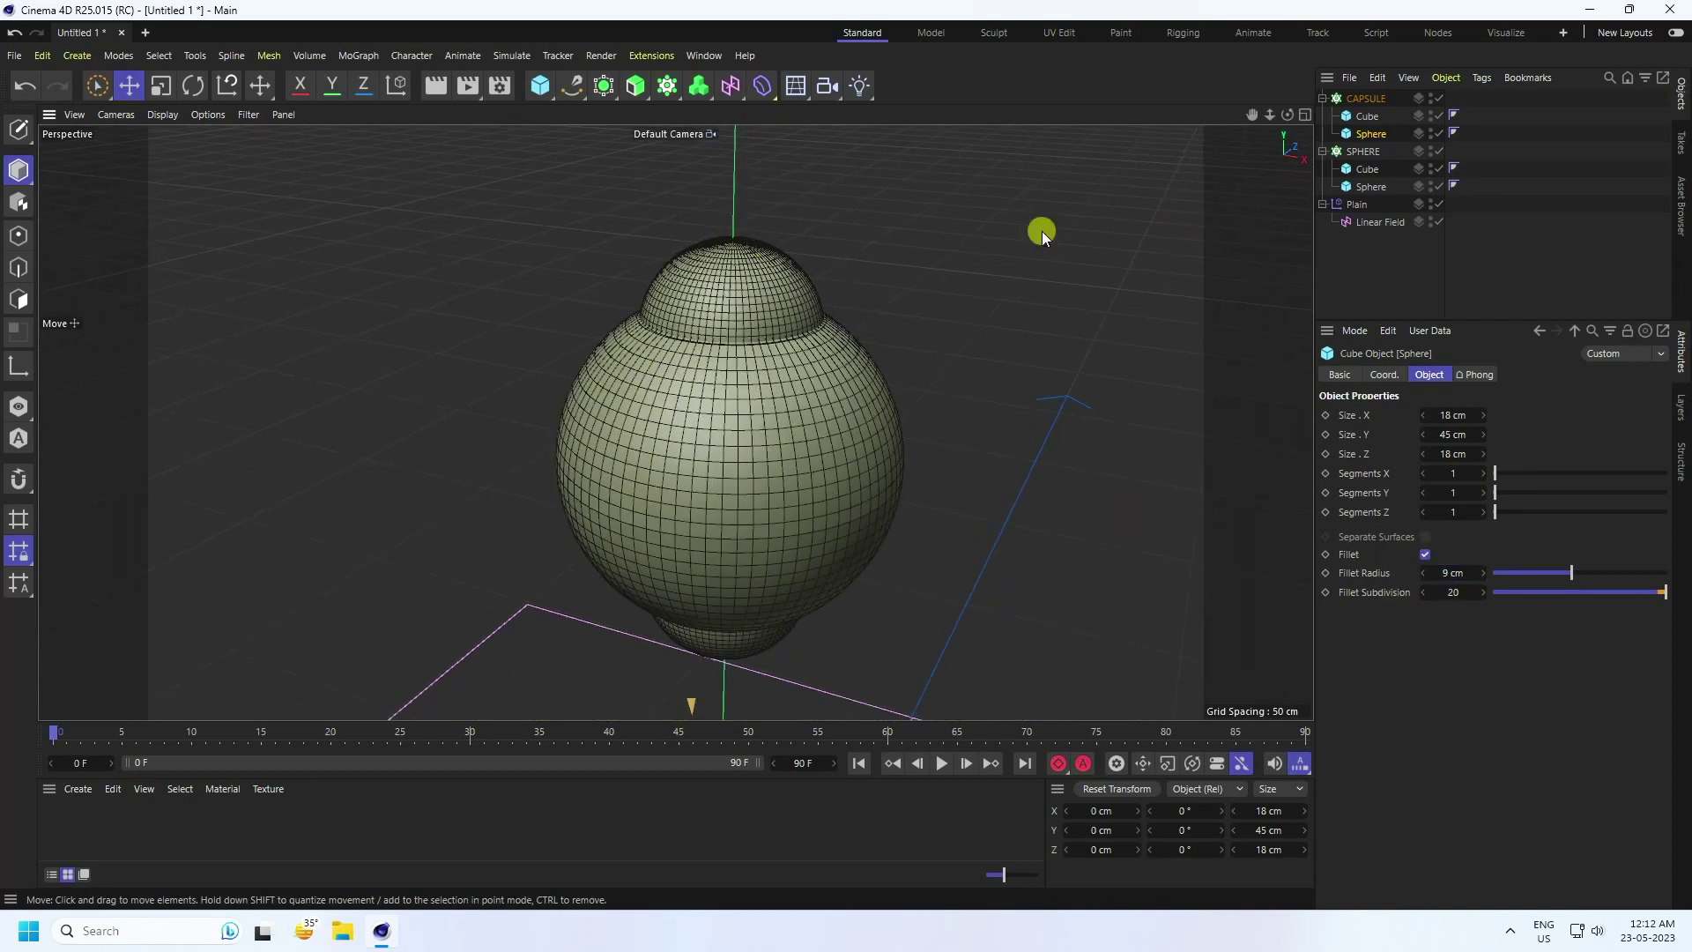
{"action": "left_click", "coordinate": [1322, 98]}
{"action": "left_click", "coordinate": [1322, 116]}
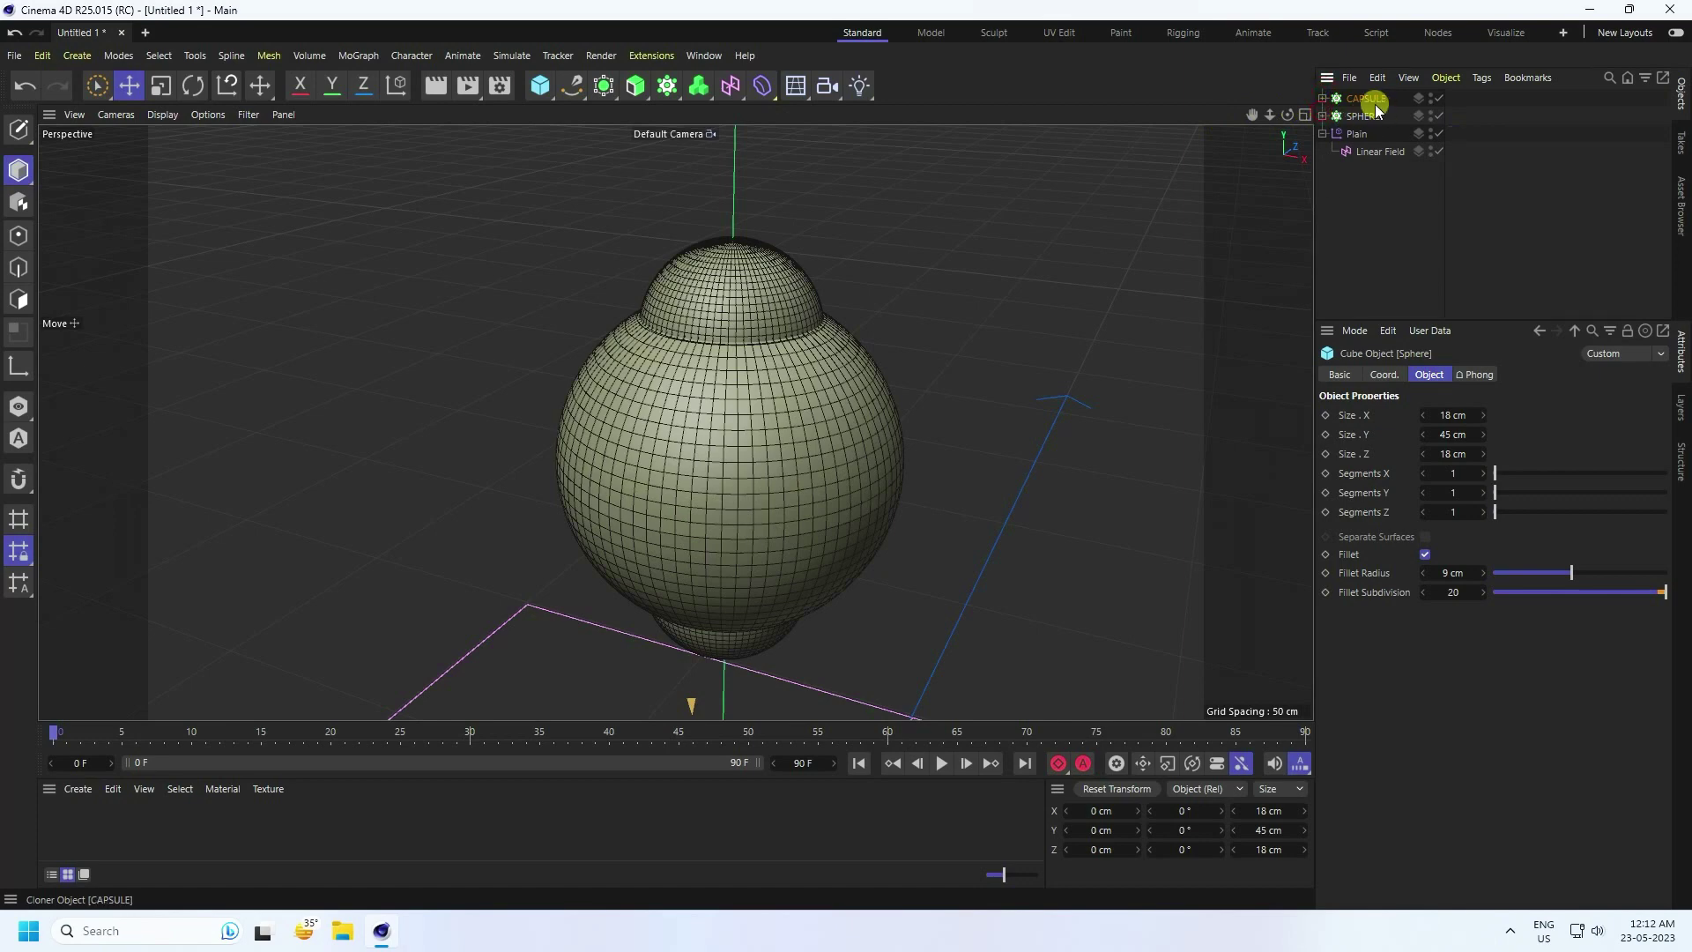
Paste a copy of the SPHERE cloner and name it SPHERE.2
{"action": "left_click", "coordinate": [1362, 117]}
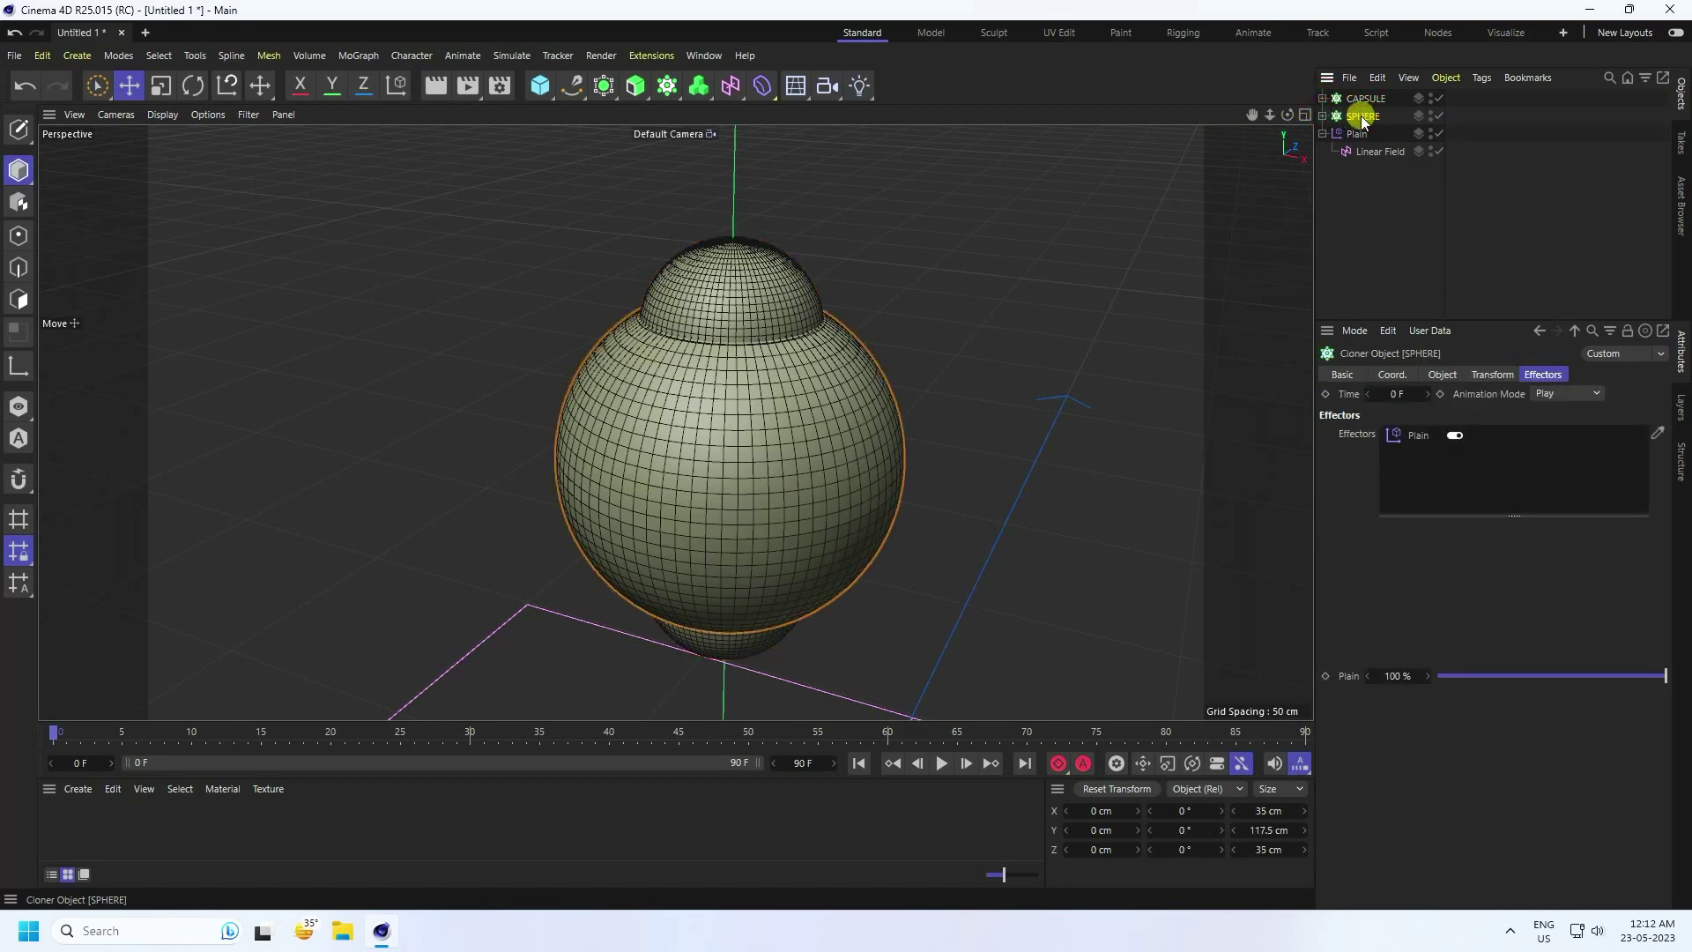
{"action": "key", "text": "ctrl+v"}
{"action": "double_click", "coordinate": [1376, 98]}
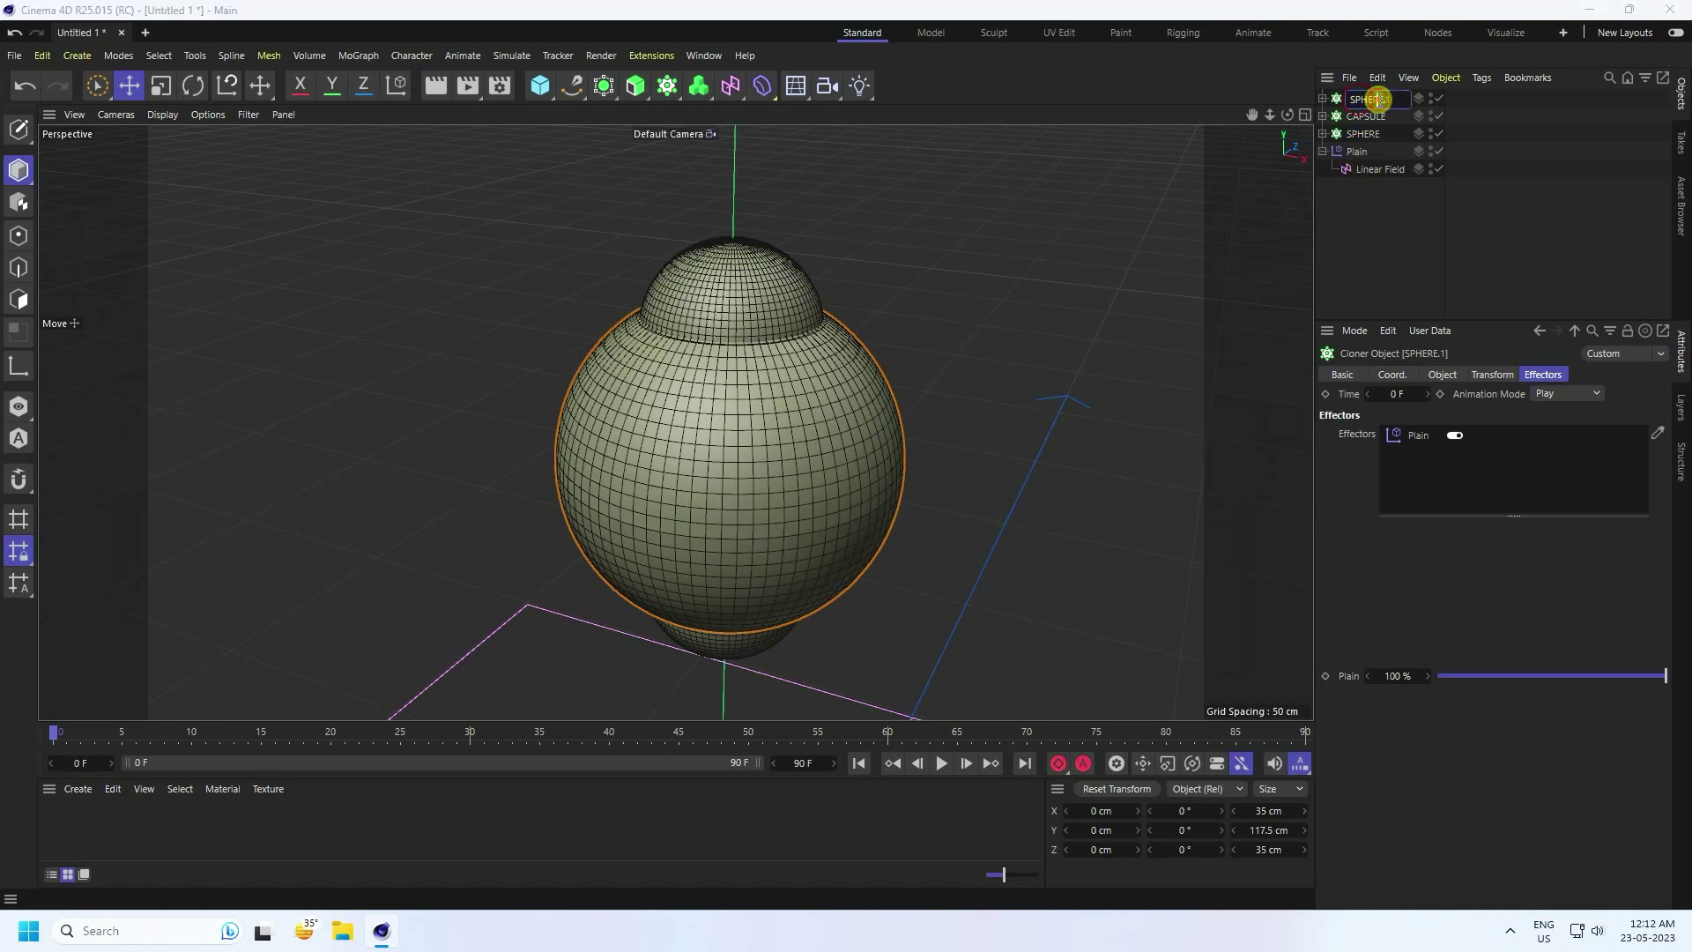
{"action": "type", "text": ".2"}
{"action": "key", "text": "Return"}
Make SPHERE.2's Sphere 40 cm on each side with a 20 cm maximum fillet
{"action": "left_click", "coordinate": [1322, 99]}
{"action": "left_click", "coordinate": [1367, 134]}
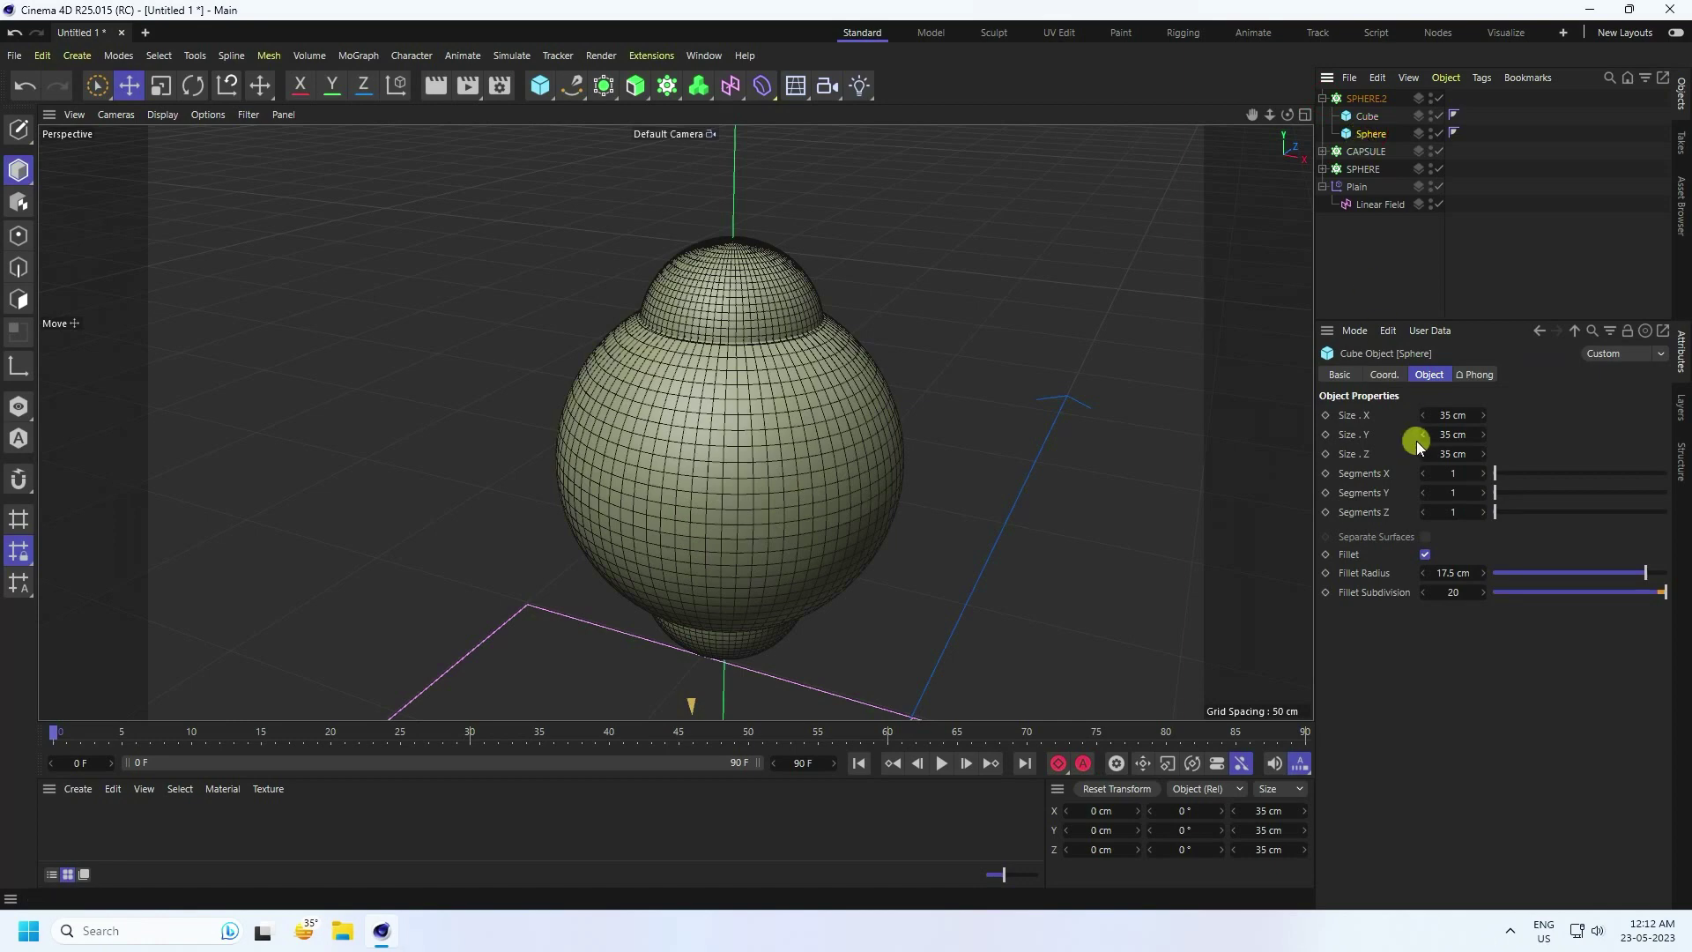
{"action": "left_click", "coordinate": [1453, 419]}
{"action": "type", "text": "40"}
{"action": "key", "text": "Tab"}
{"action": "type", "text": "40"}
{"action": "key", "text": "Tab"}
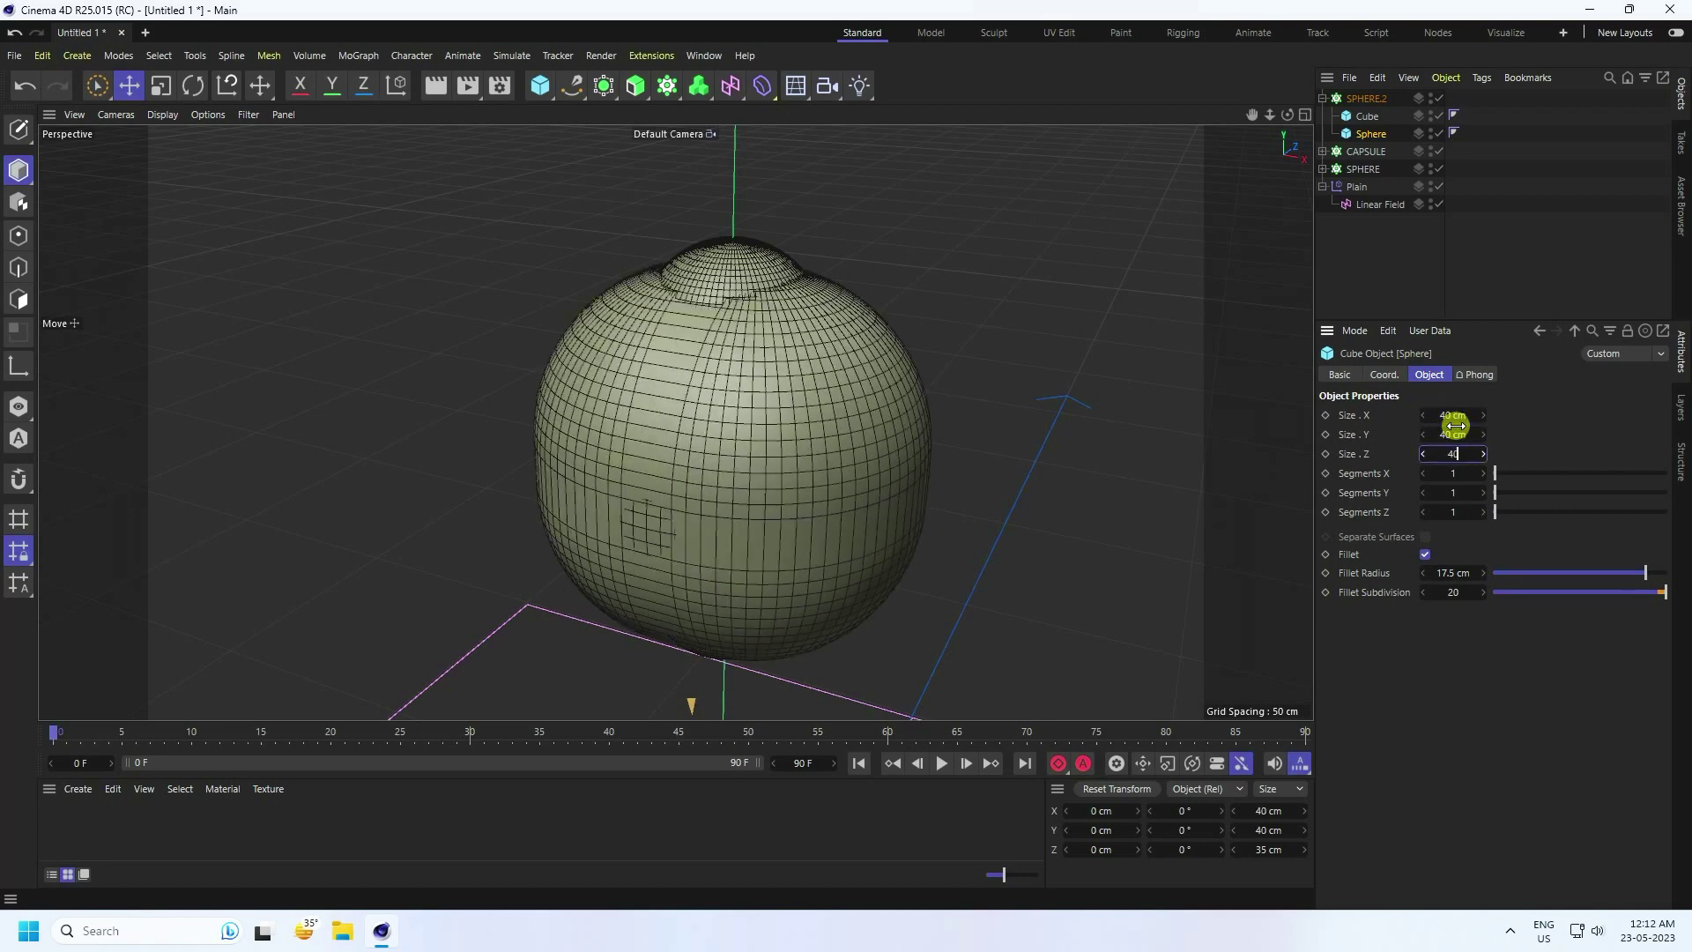
{"action": "type", "text": "40"}
{"action": "key", "text": "Return"}
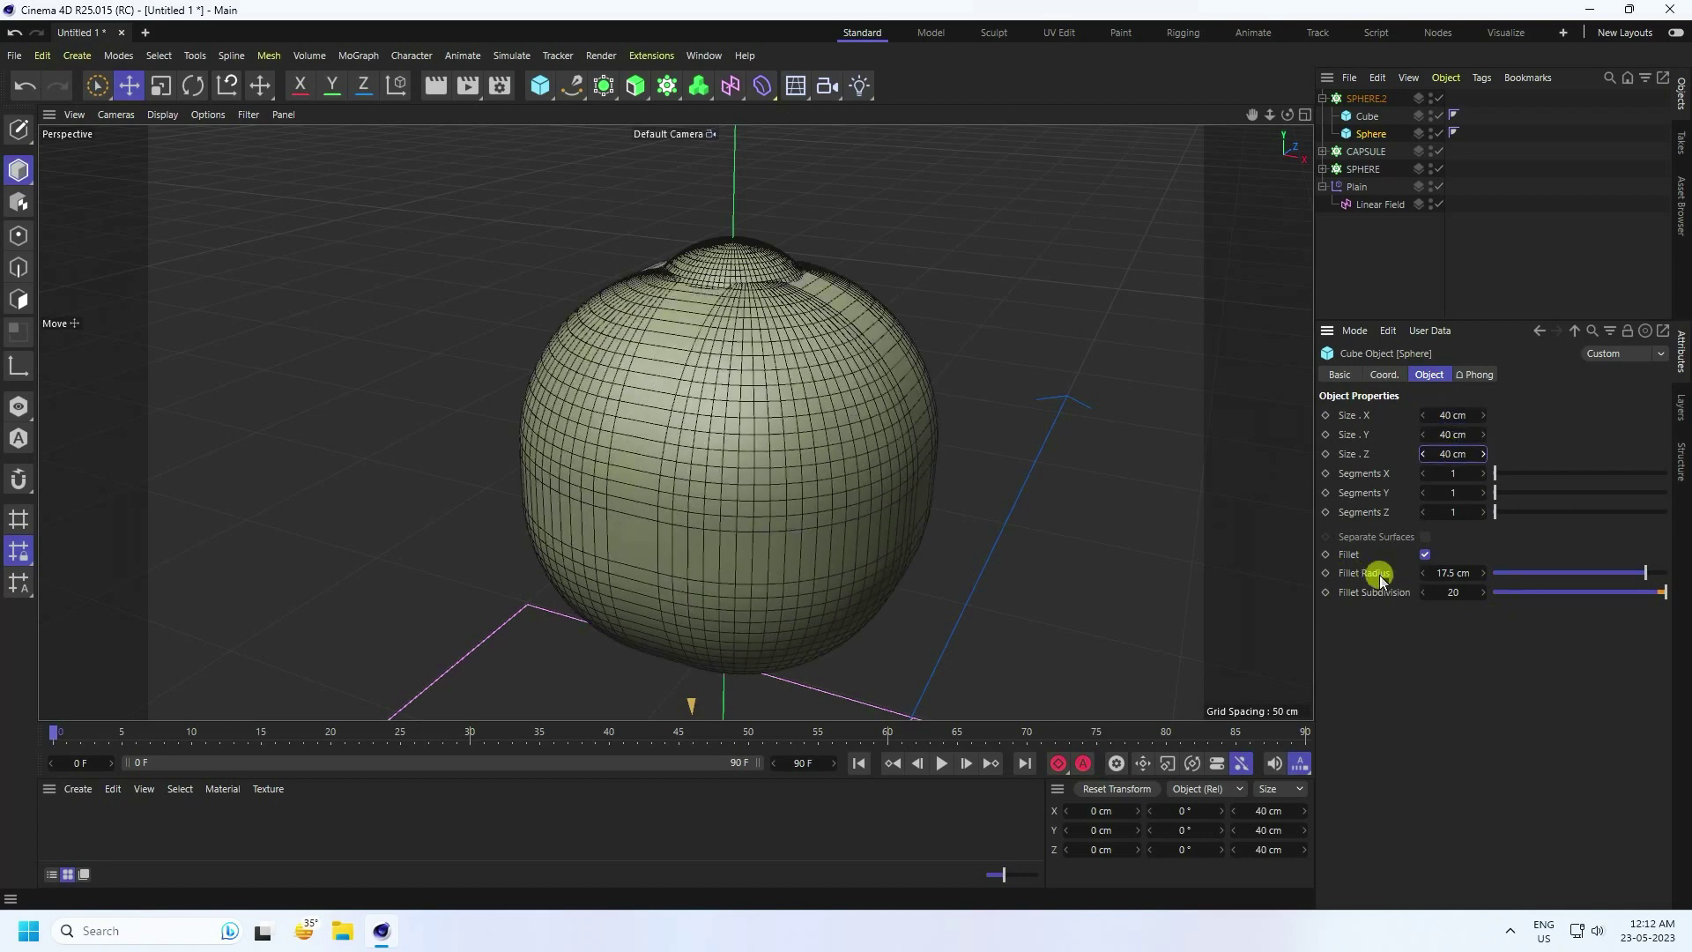
{"action": "left_click_drag", "start_coordinate": [1439, 566], "coordinate": [1449, 570]}
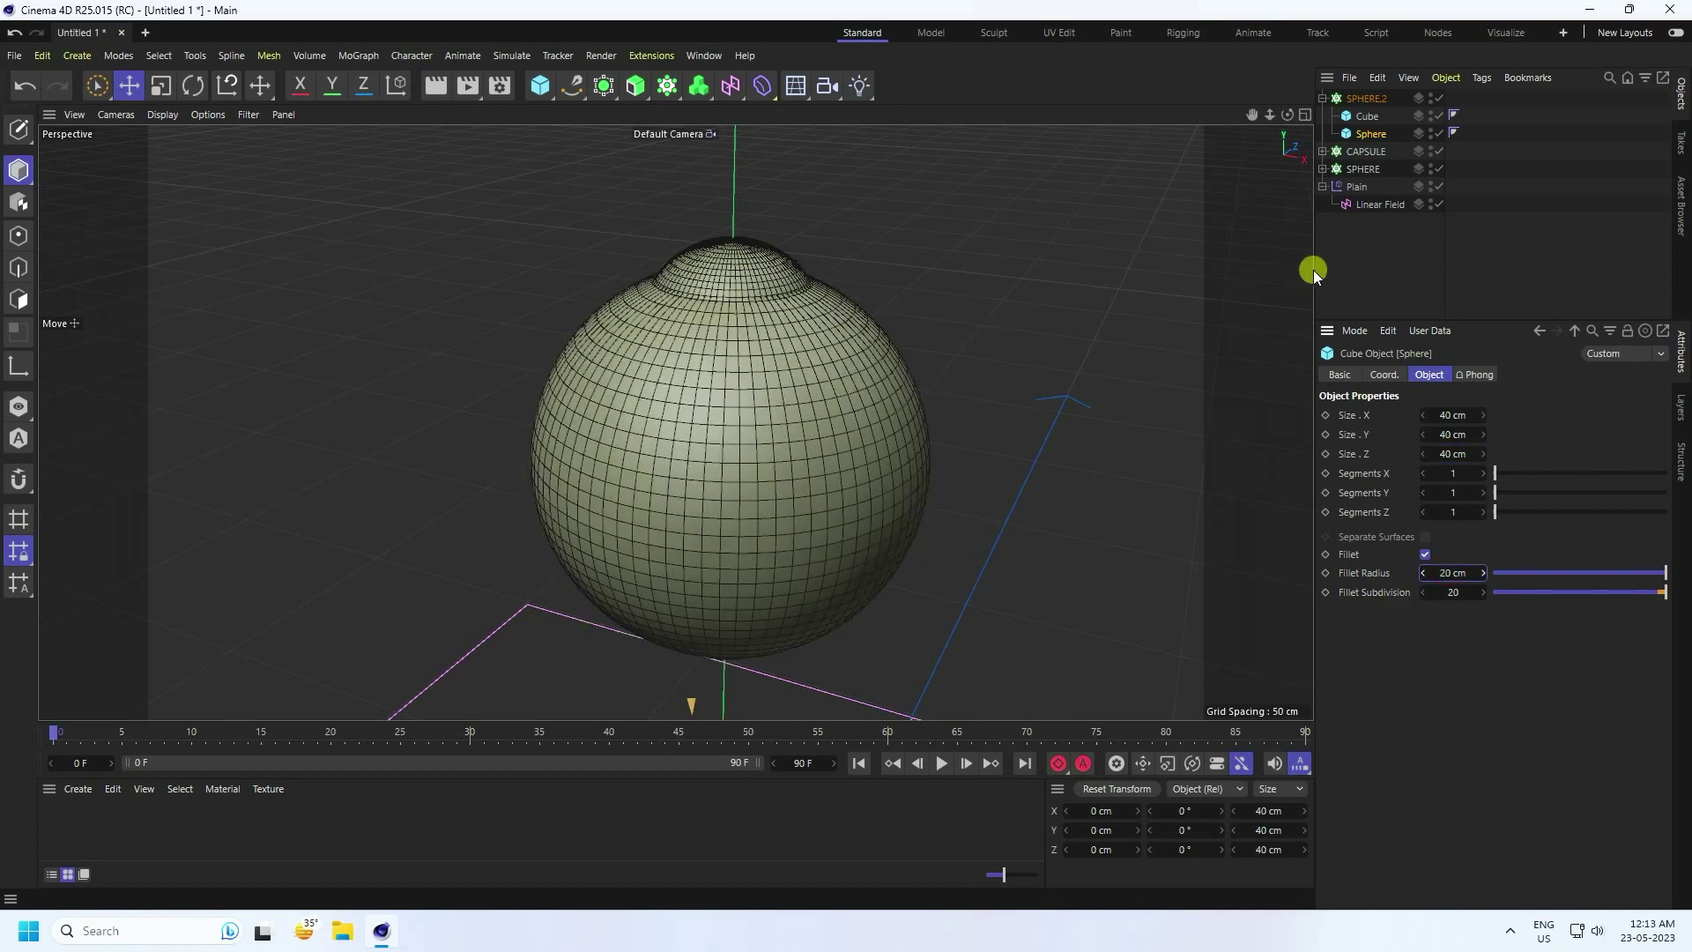
{"action": "left_click", "coordinate": [1365, 261]}
{"action": "left_click", "coordinate": [1323, 98]}
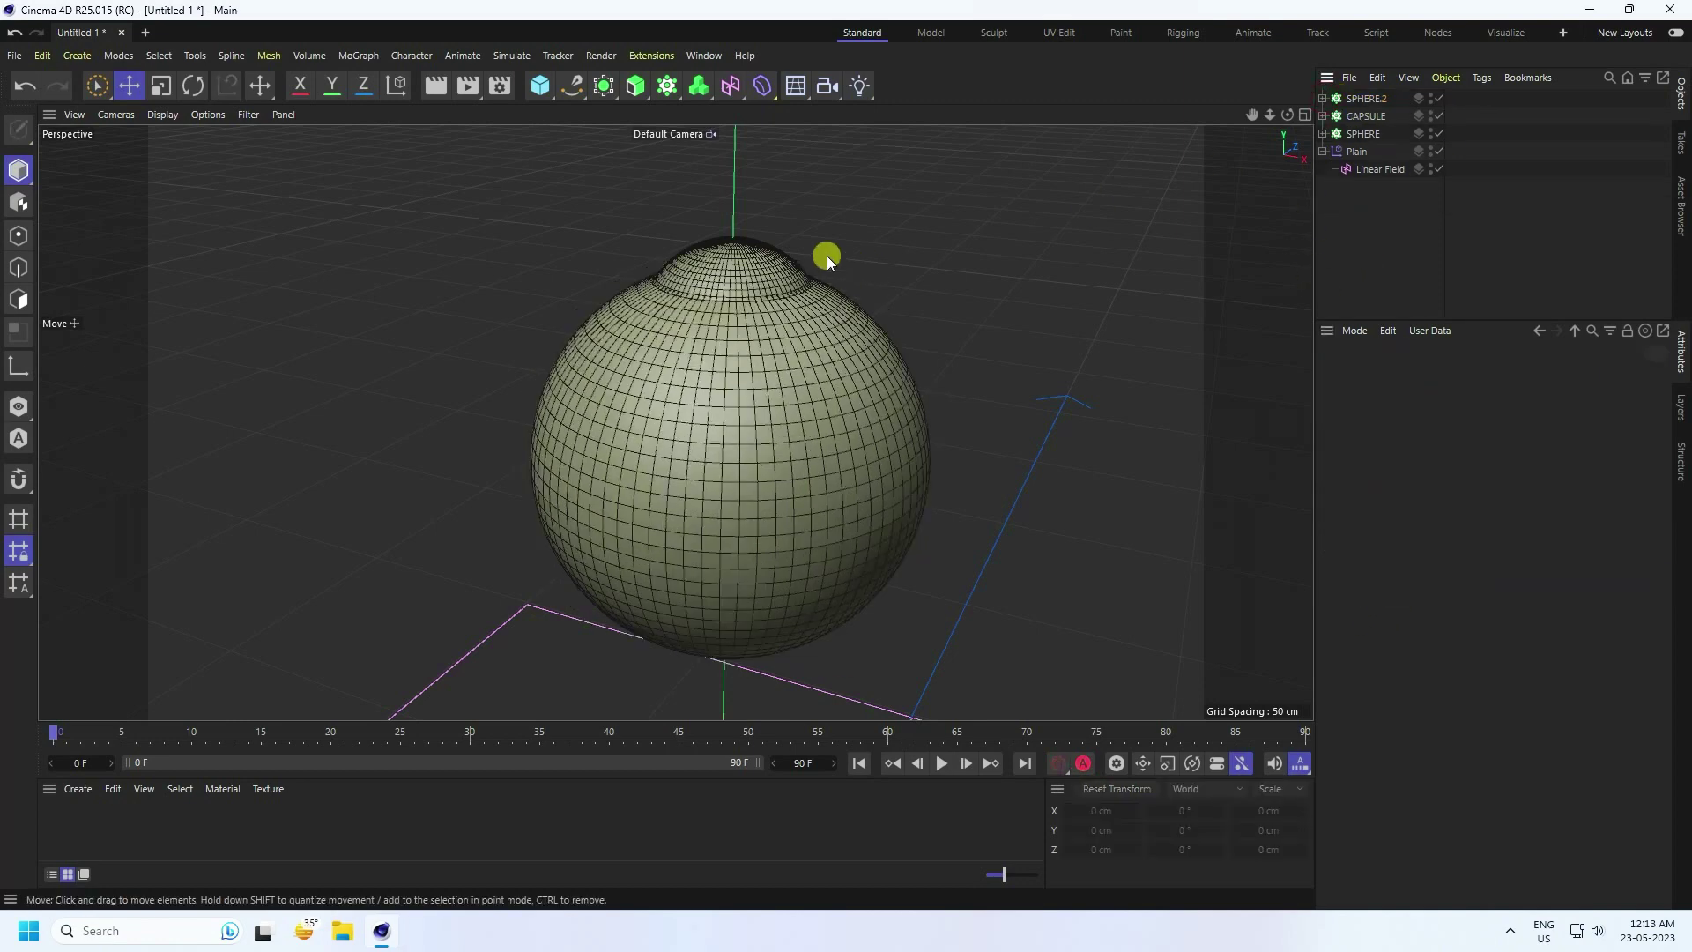
Duplicate the CAPSULE cloner and rename the copy CAPSULE.2
{"action": "left_click", "coordinate": [1366, 135]}
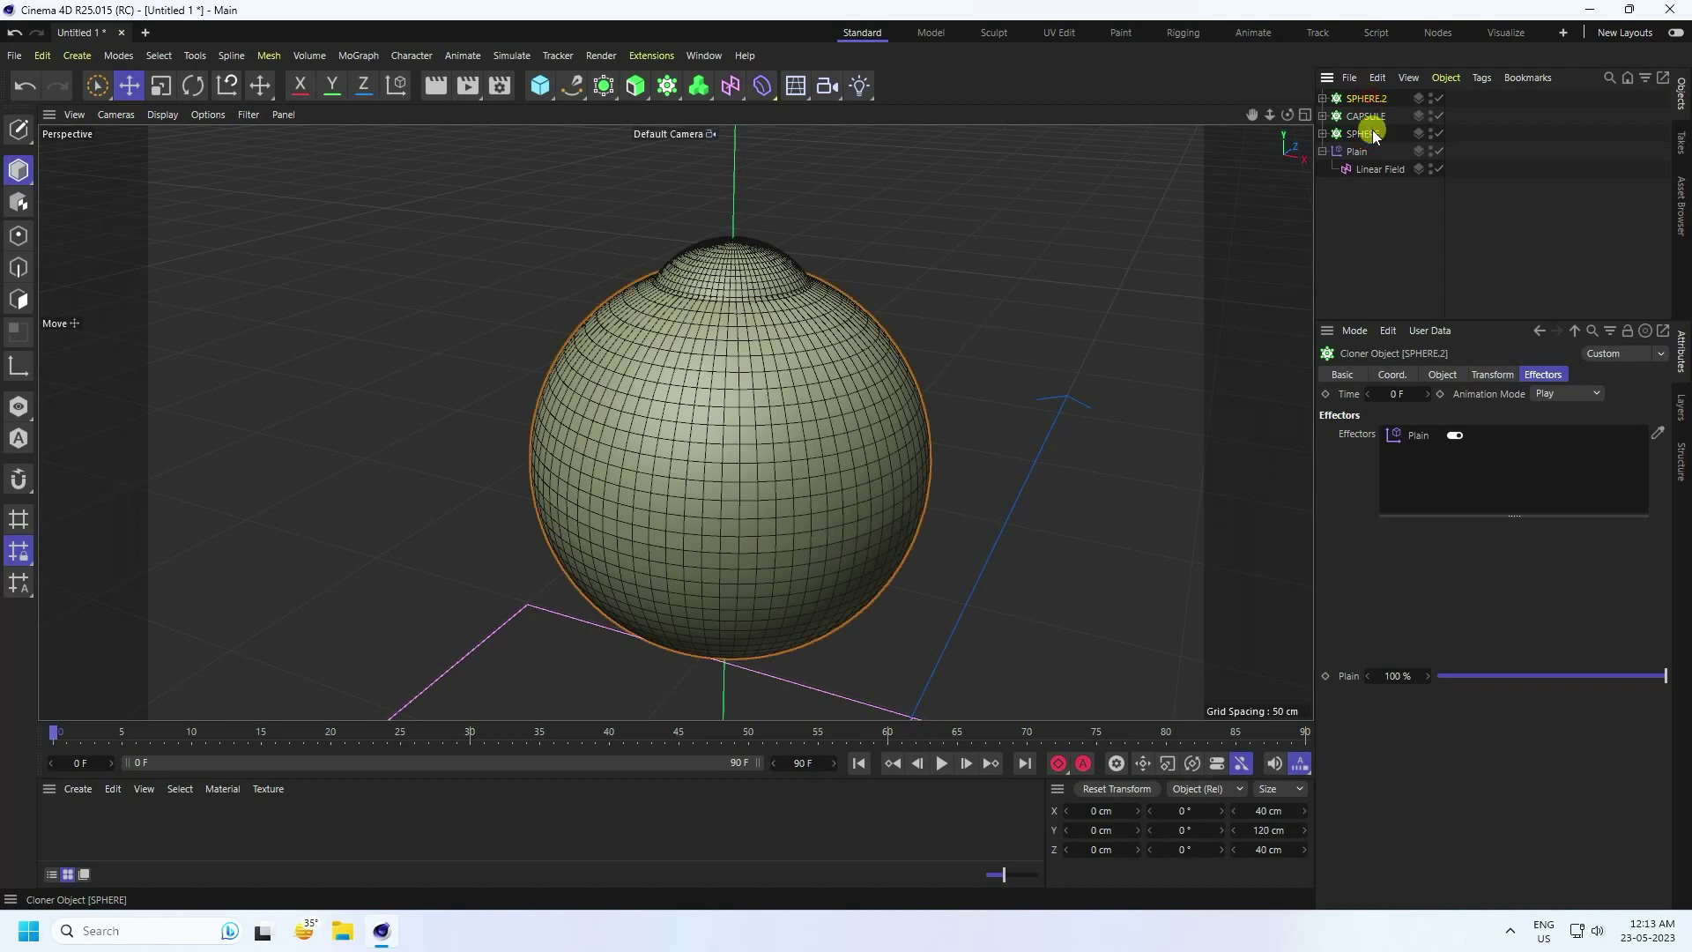
{"action": "left_click", "coordinate": [1367, 100]}
{"action": "left_click", "coordinate": [1368, 118]}
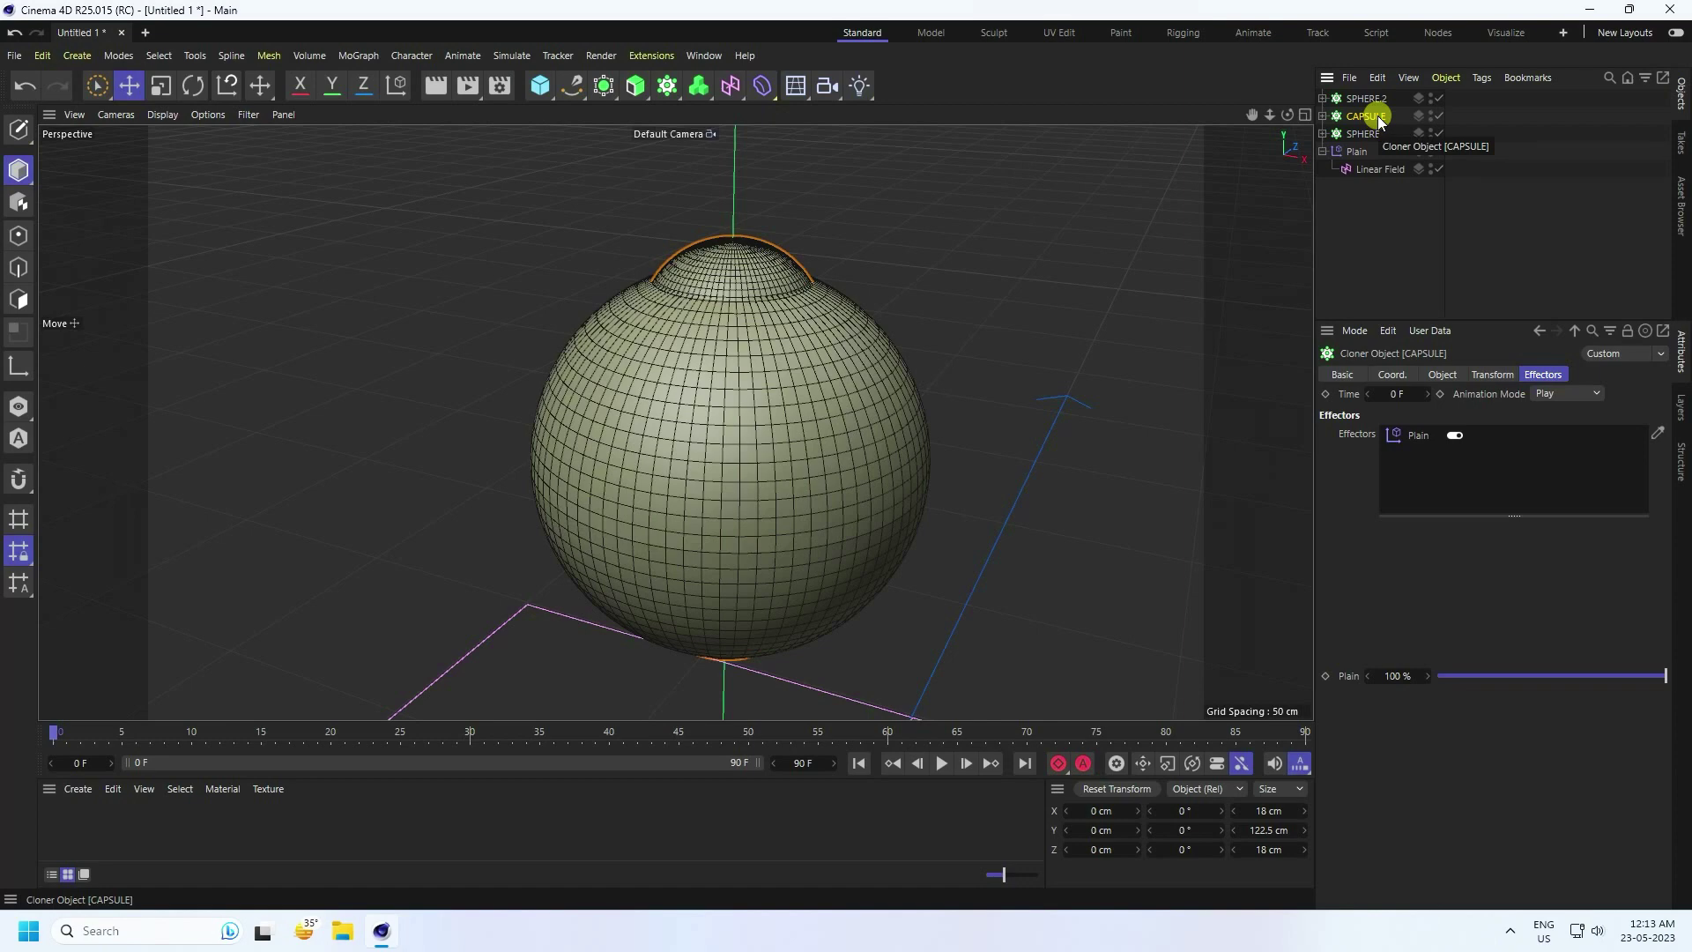
{"action": "left_click_drag", "start_coordinate": [1380, 122], "coordinate": [1380, 97], "text": "ctrl"}
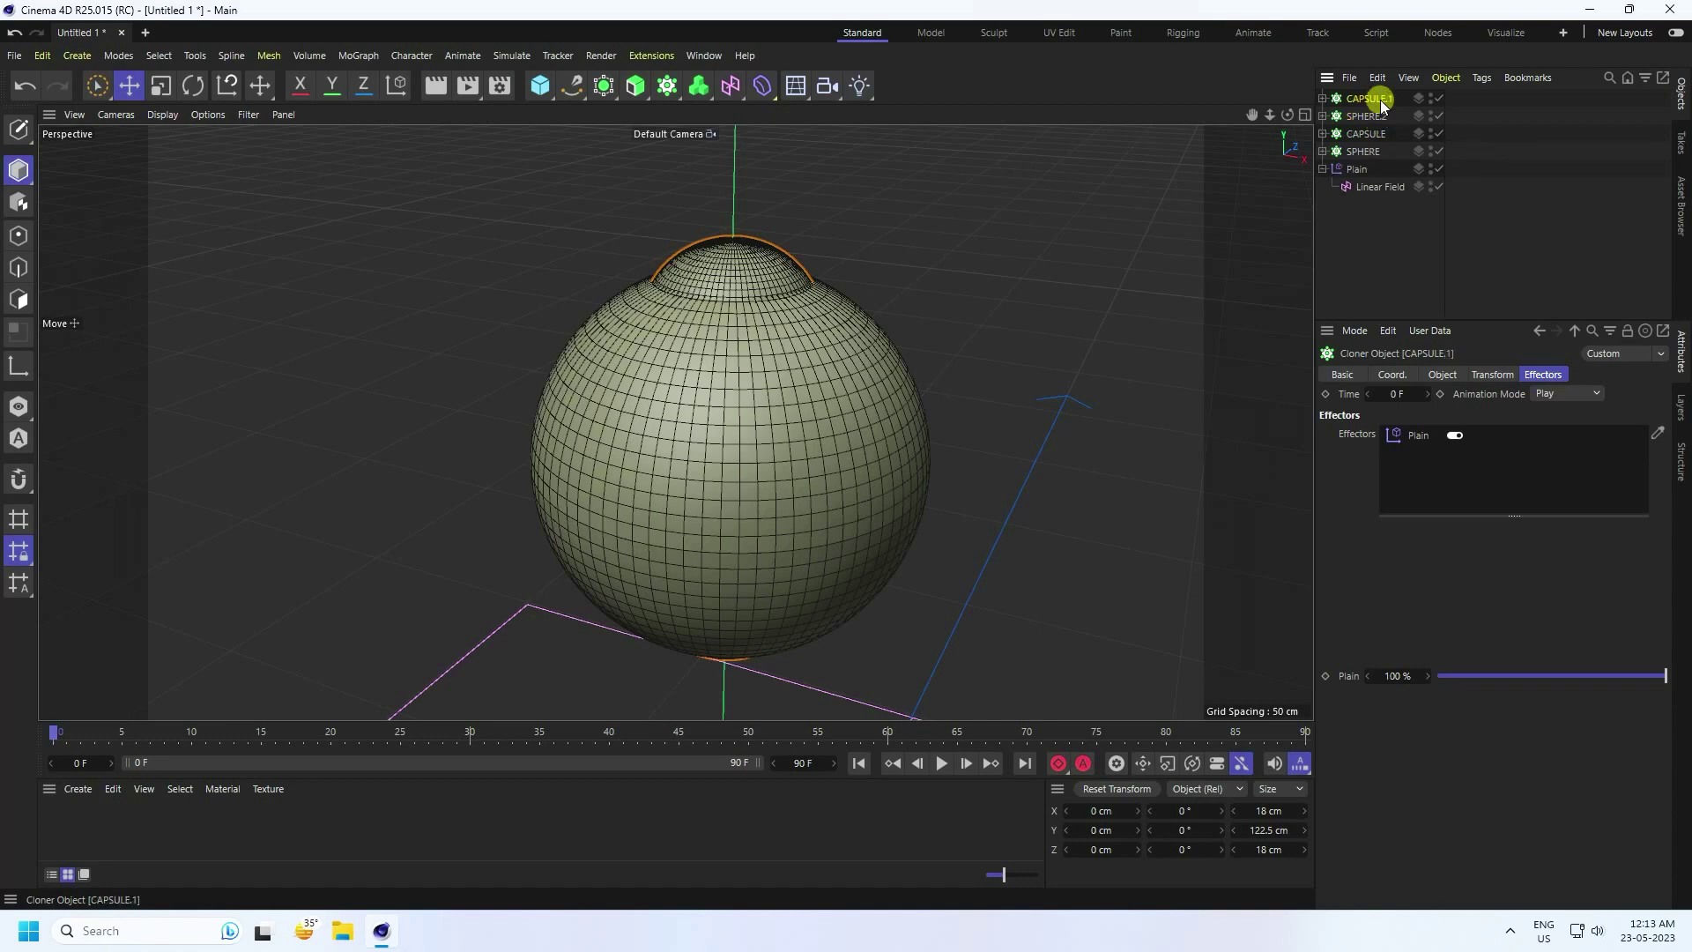
{"action": "double_click", "coordinate": [1390, 98]}
{"action": "left_click", "coordinate": [1402, 101]}
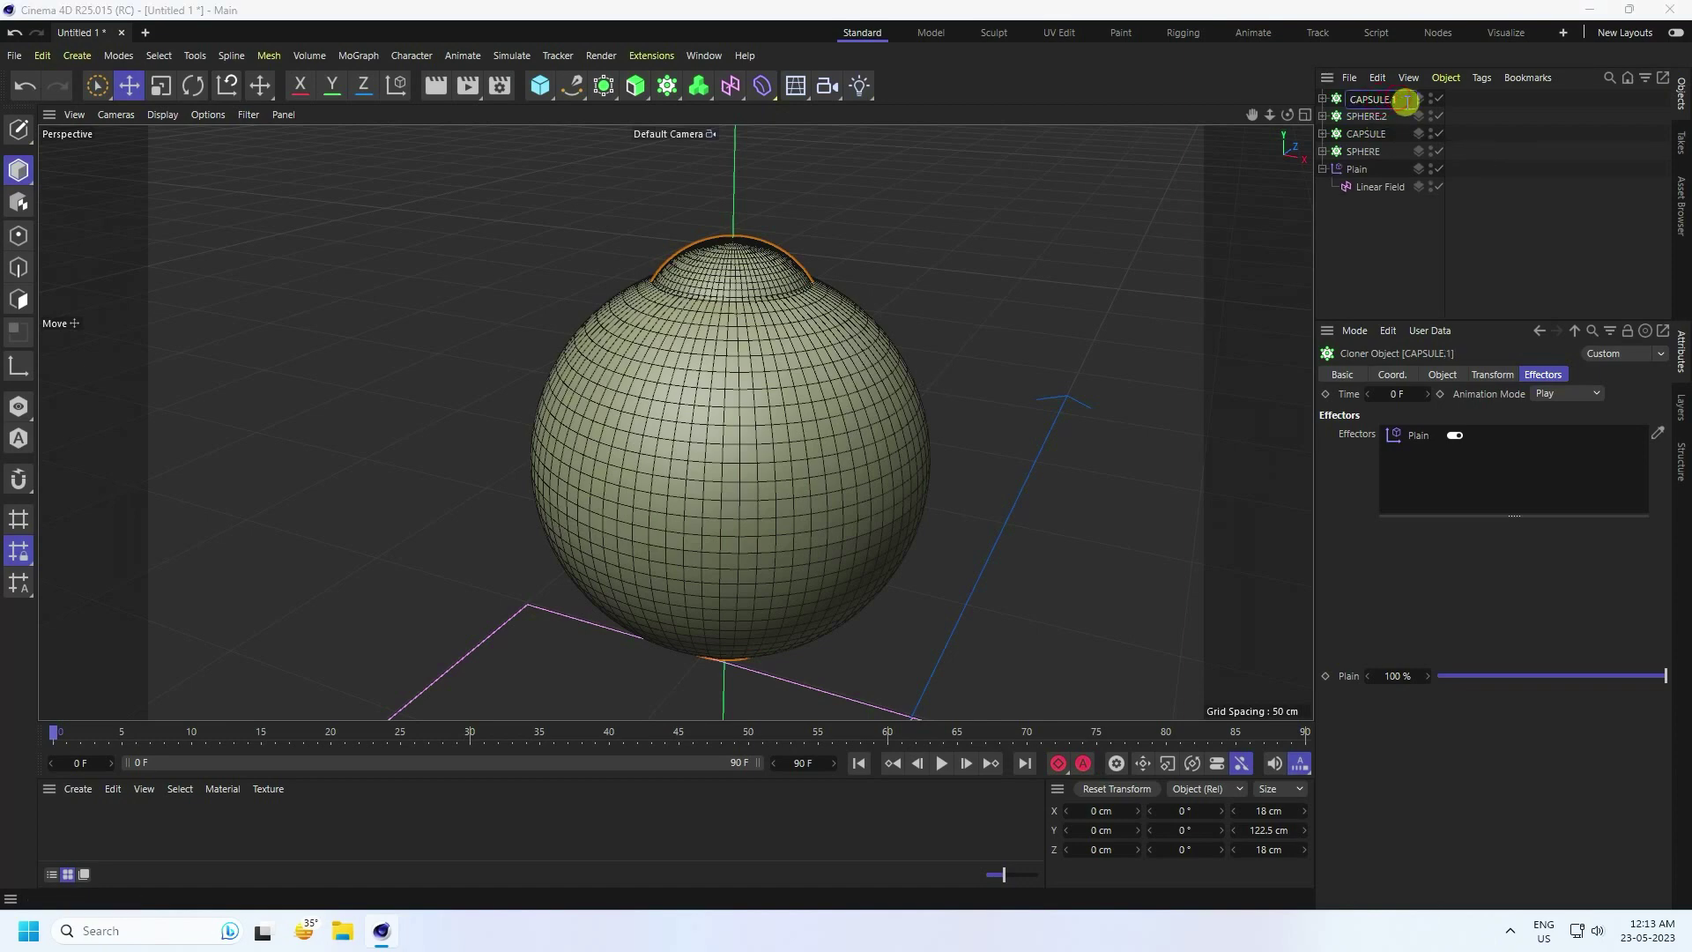
{"action": "key", "text": "Return"}
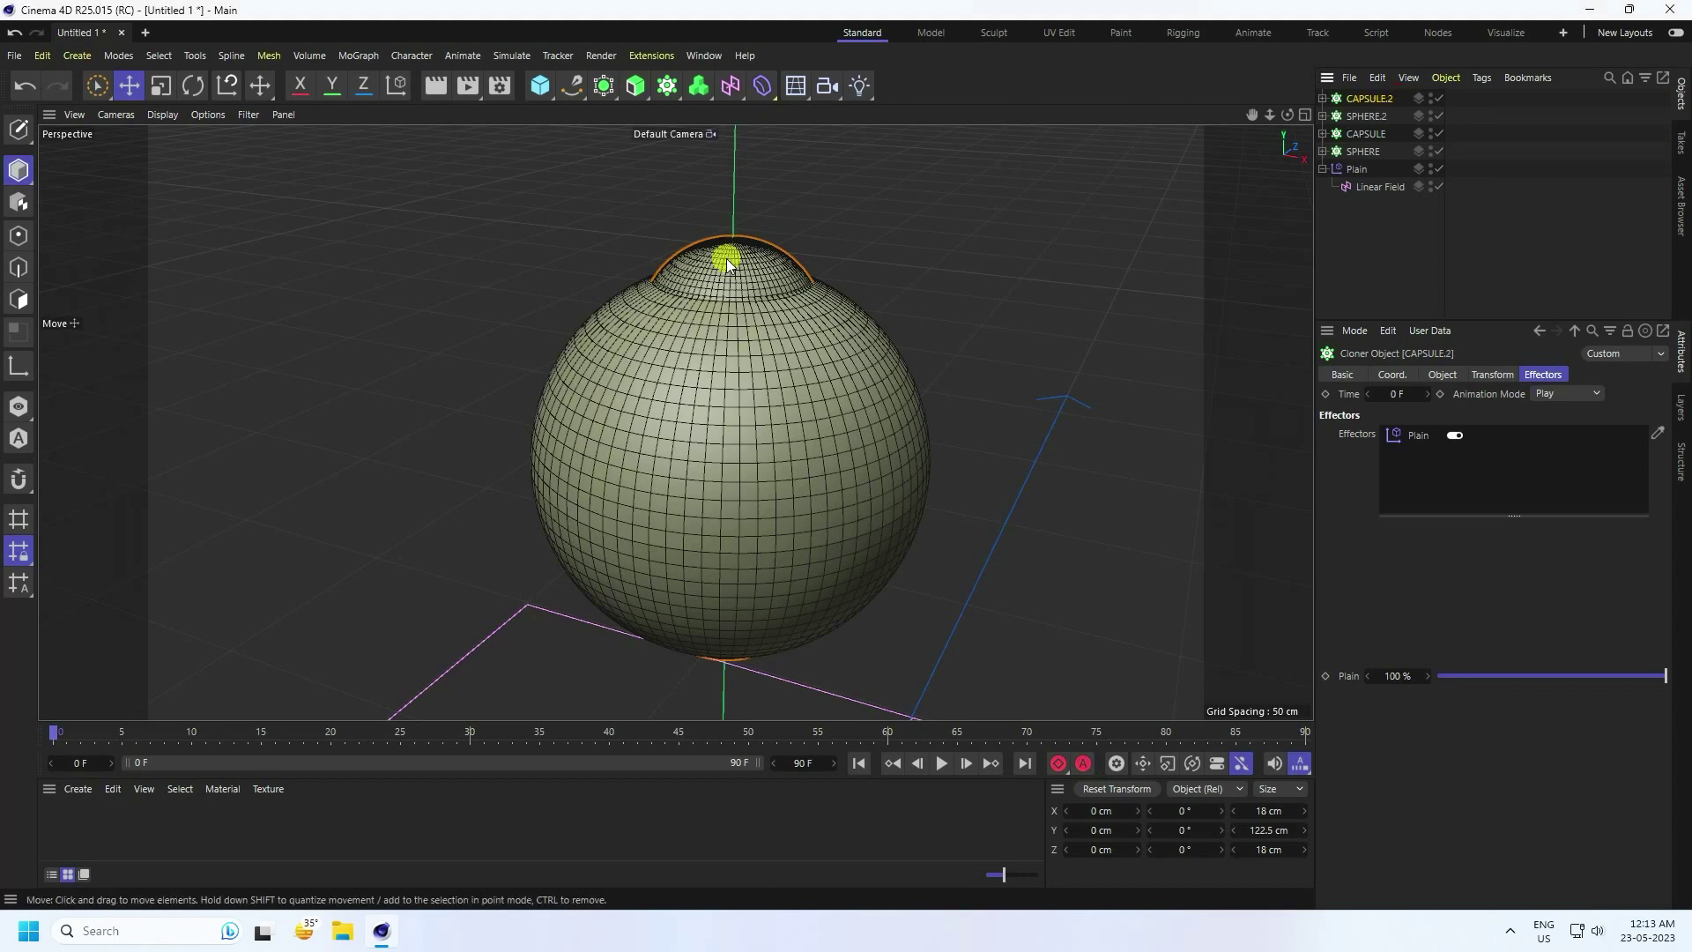
Set the Sphere inside CAPSULE.2 to 25 × 60 × 25 cm
{"action": "left_click", "coordinate": [1323, 98]}
{"action": "left_click", "coordinate": [1371, 134]}
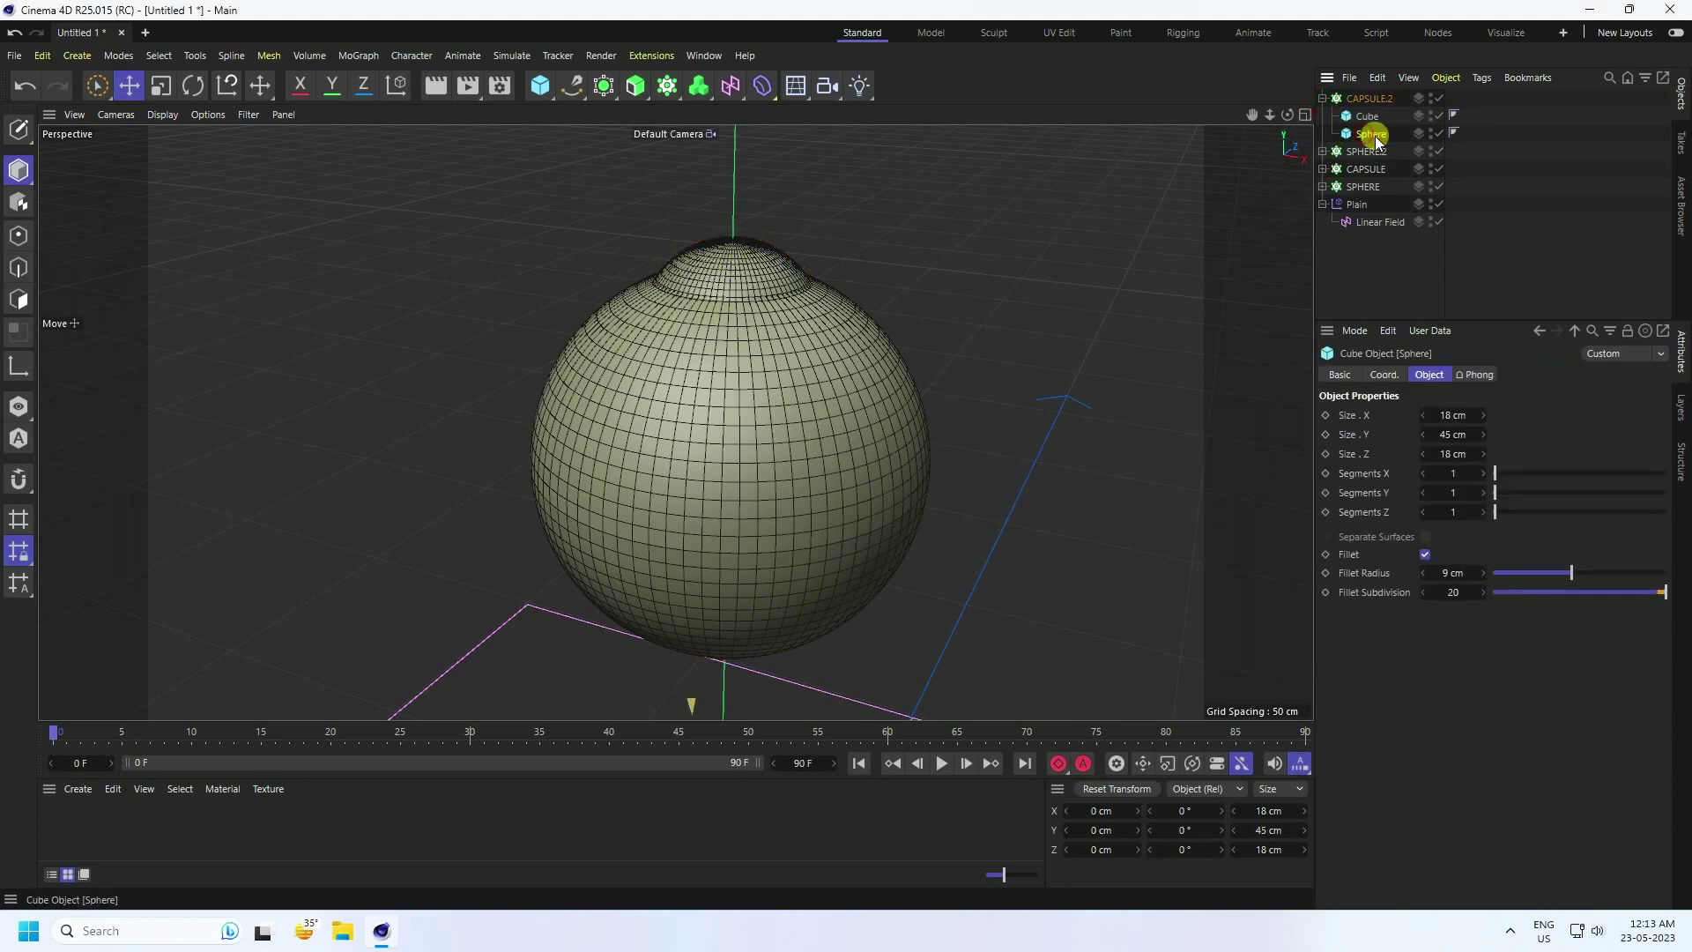
{"action": "left_click", "coordinate": [1451, 415]}
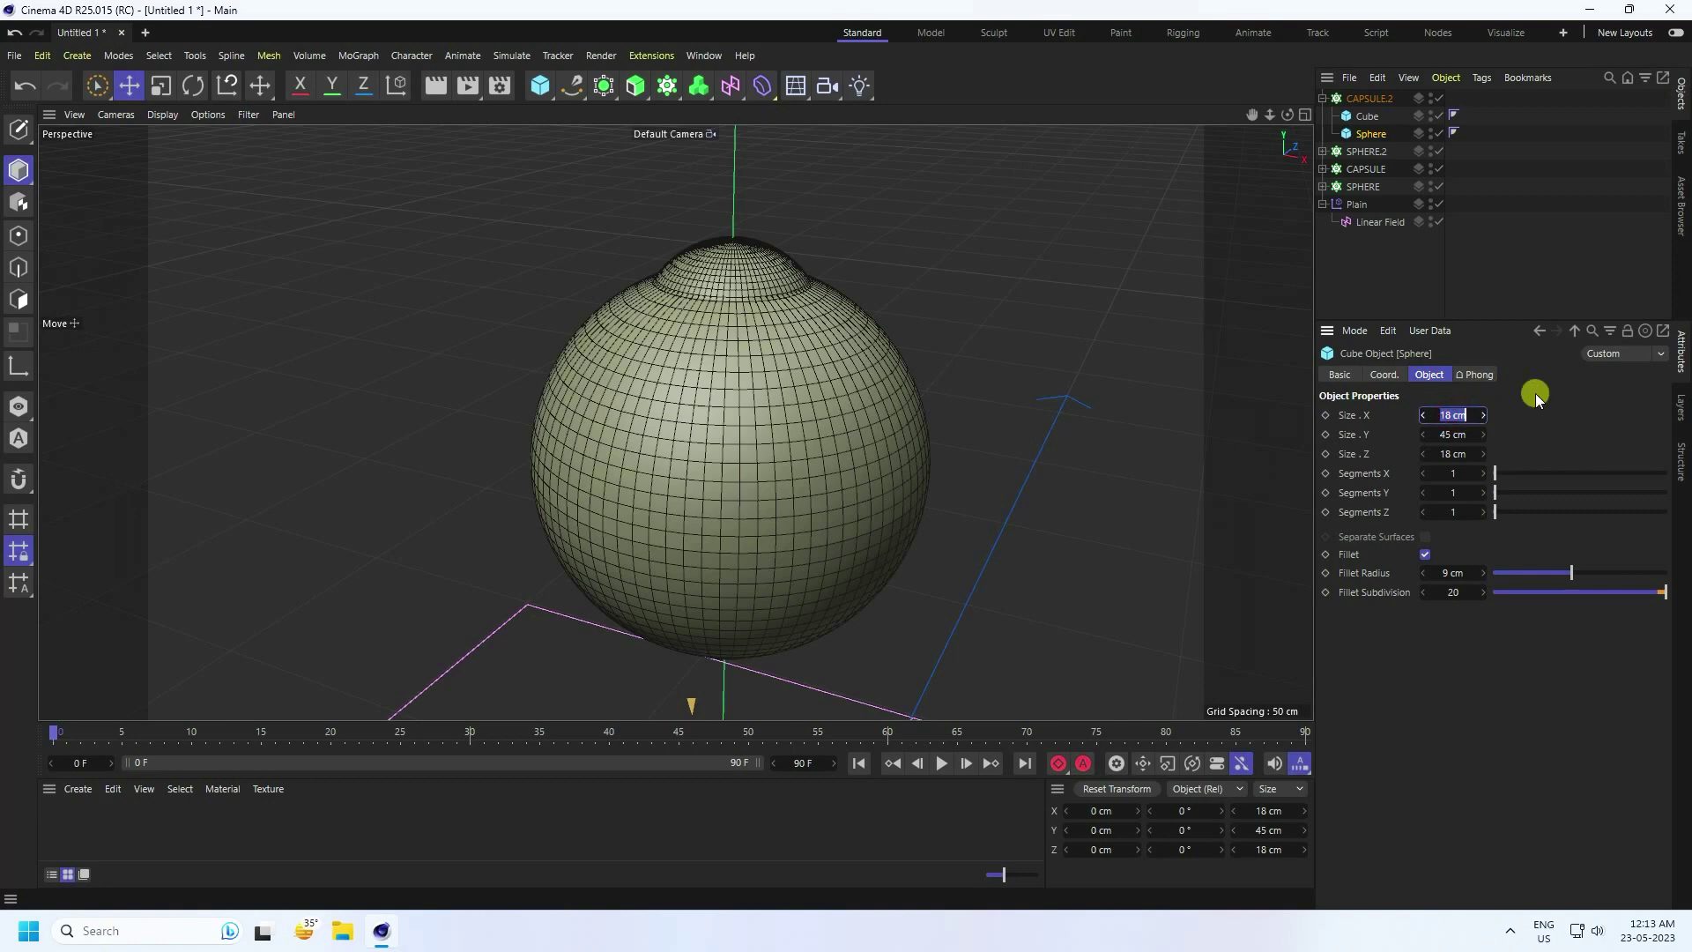
{"action": "type", "text": "25"}
{"action": "key", "text": "Tab"}
{"action": "type", "text": "60"}
{"action": "key", "text": "Tab"}
{"action": "type", "text": "25"}
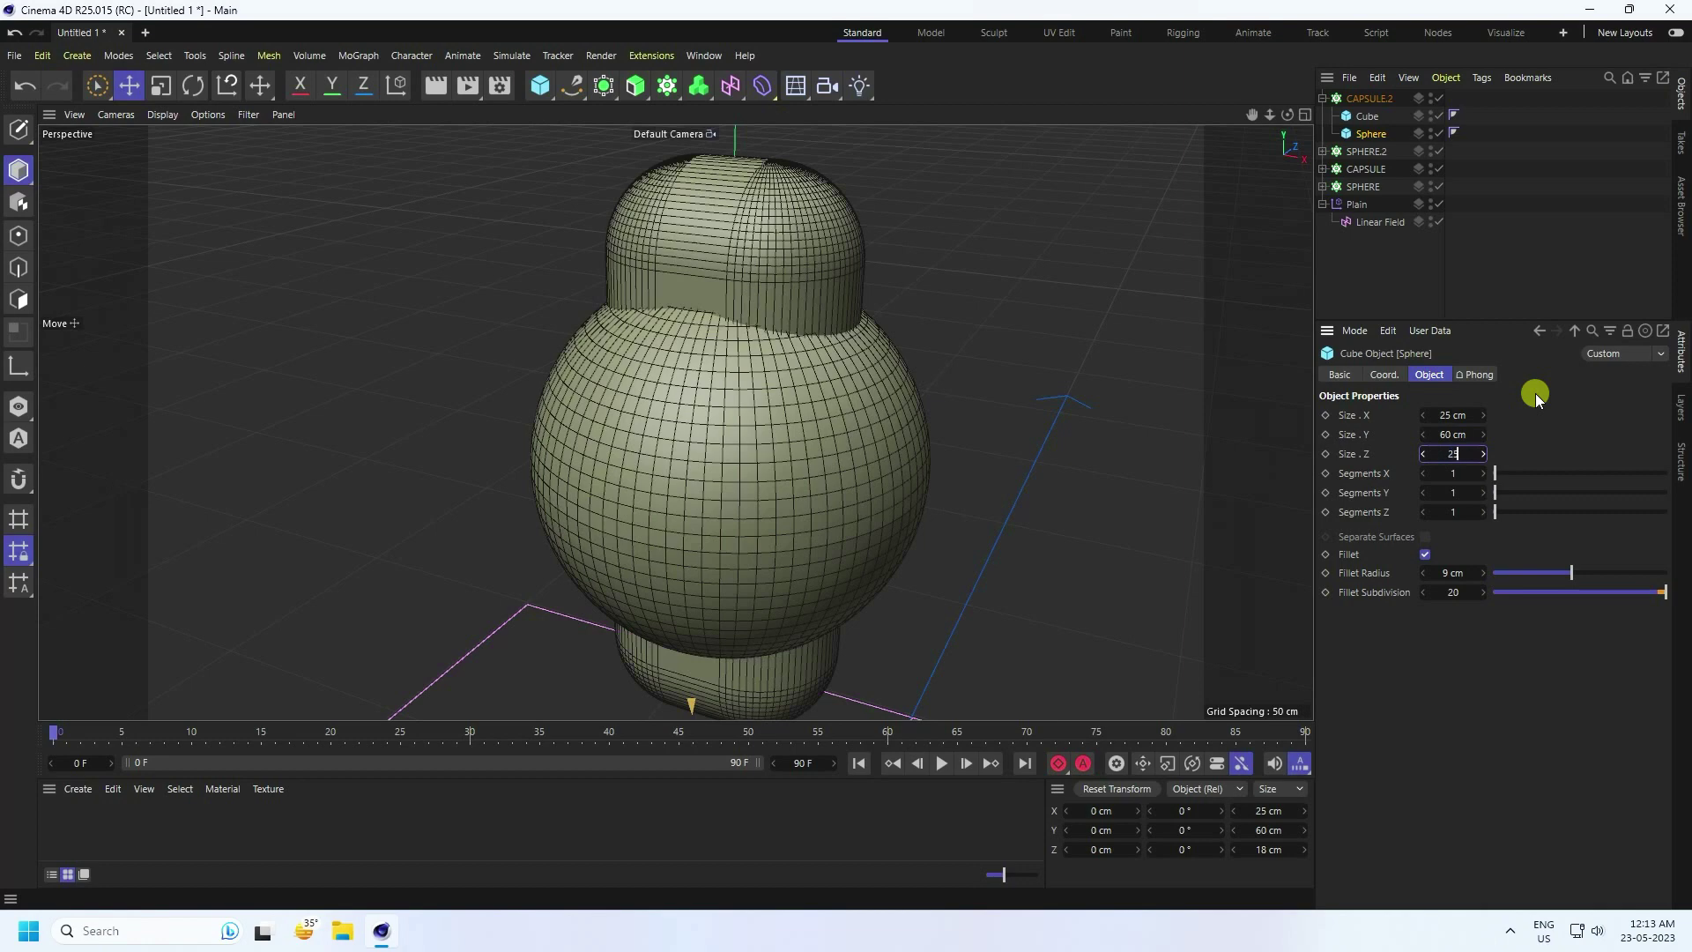
{"action": "key", "text": "Return"}
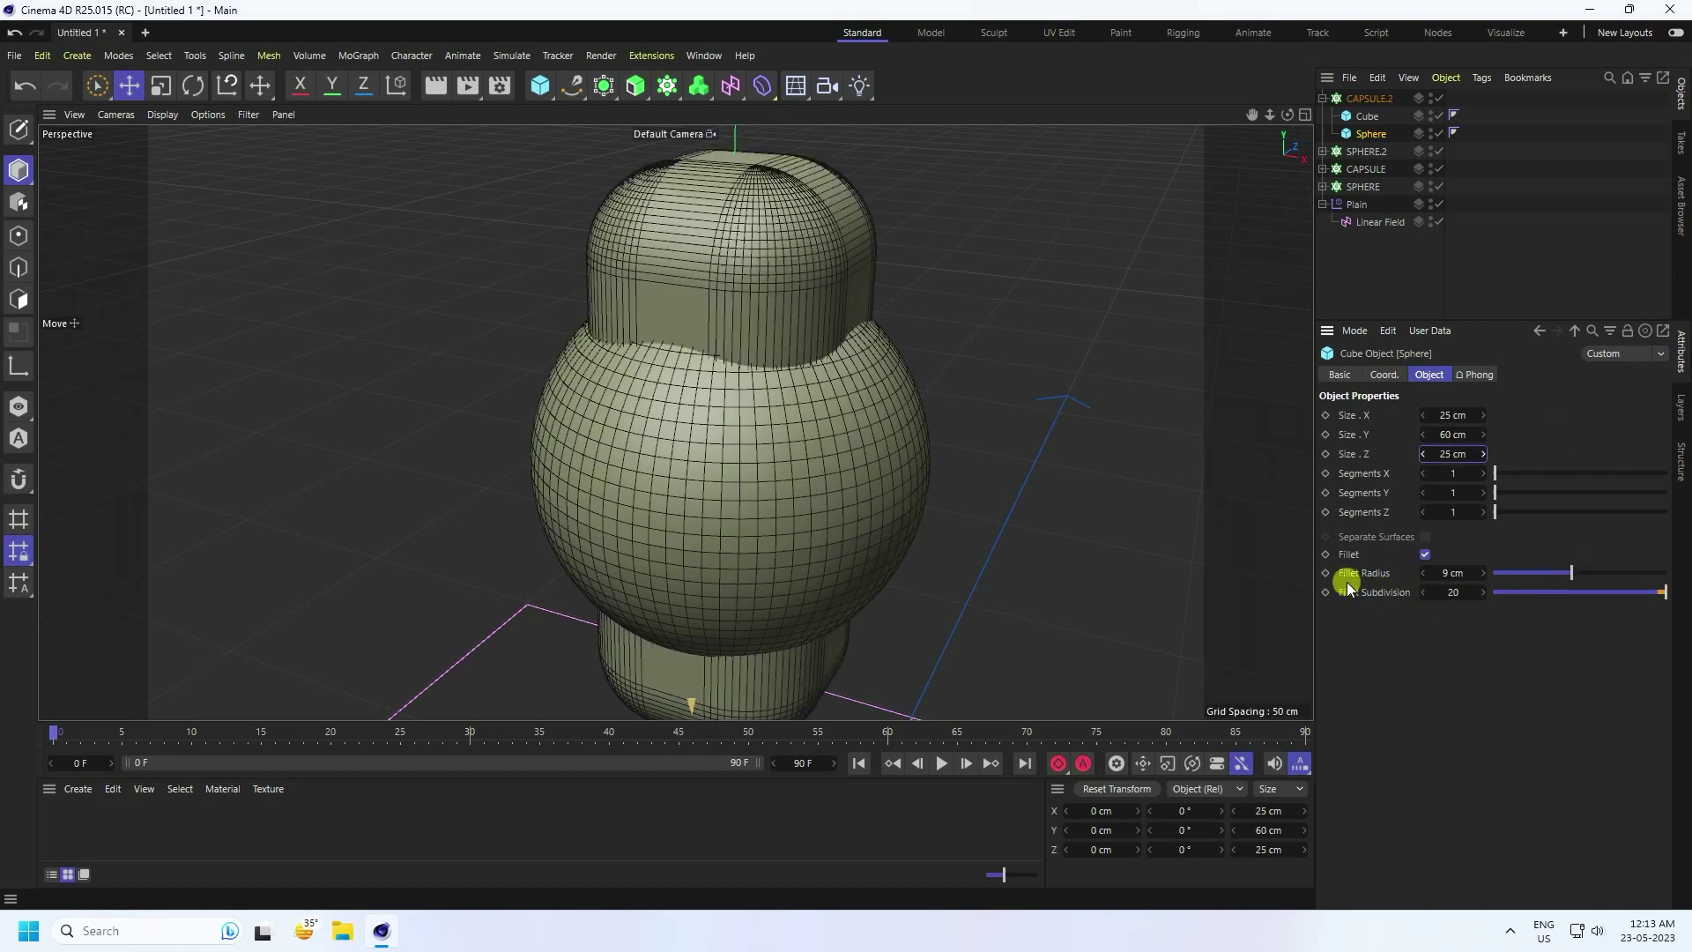
Give CAPSULE.2's Sphere a 12.5 cm fillet radius and collapse its hierarchy
{"action": "left_click", "coordinate": [1444, 573]}
{"action": "type", "text": "12.5"}
{"action": "key", "text": "Return"}
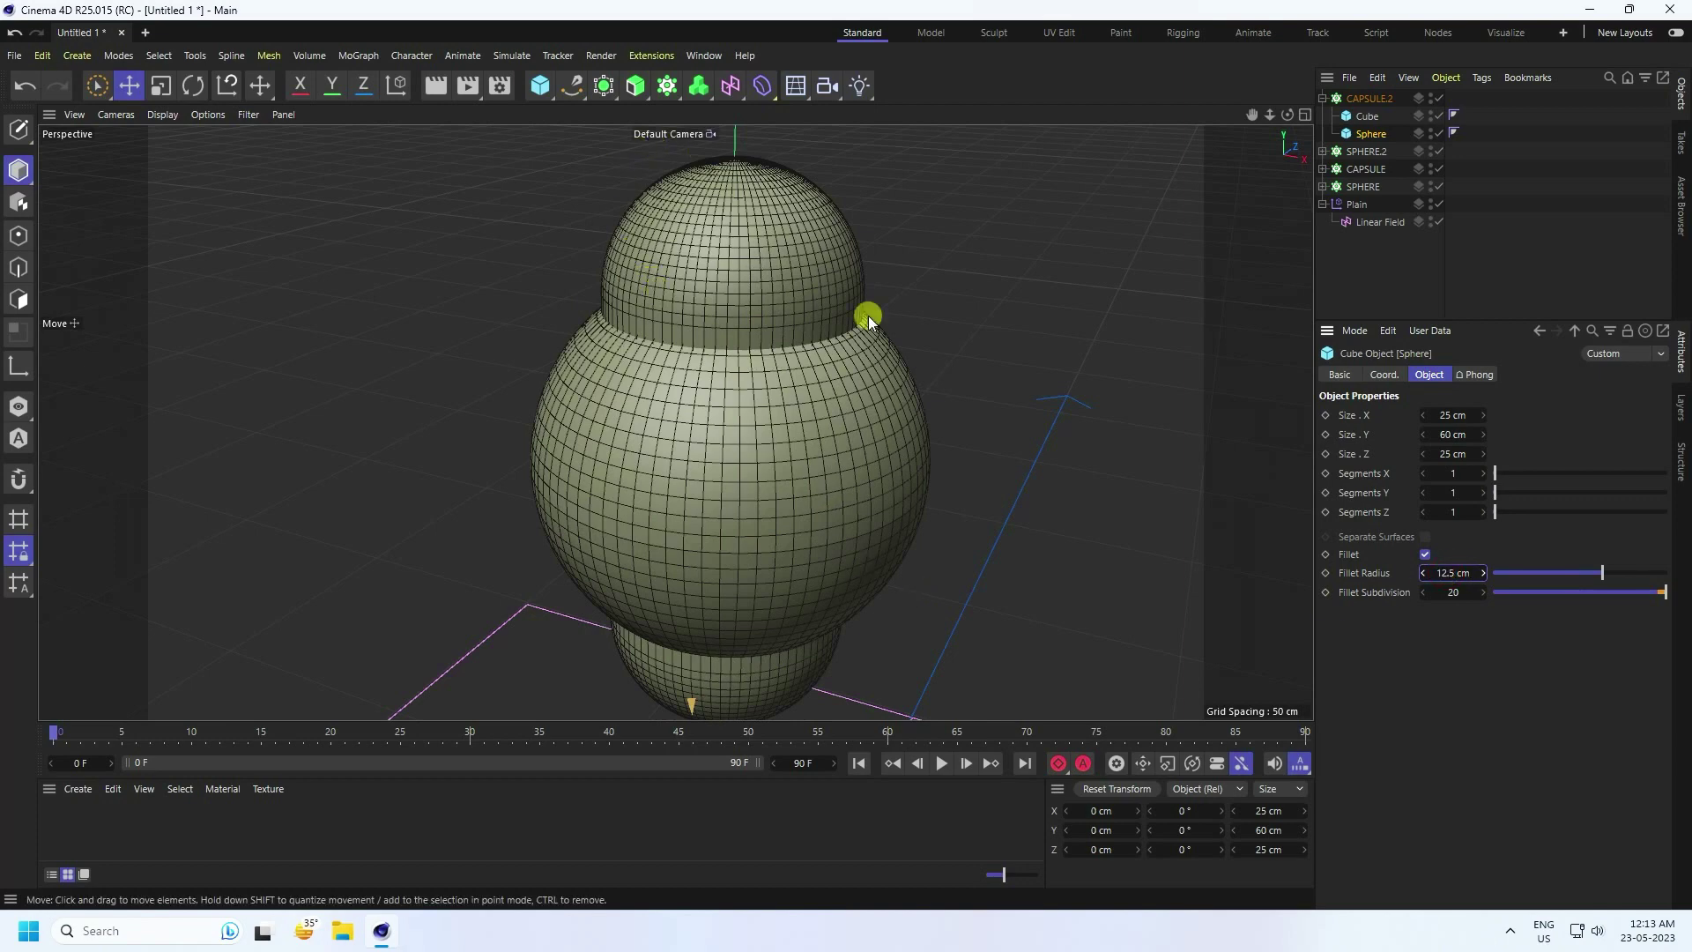
{"action": "left_click", "coordinate": [1322, 98]}
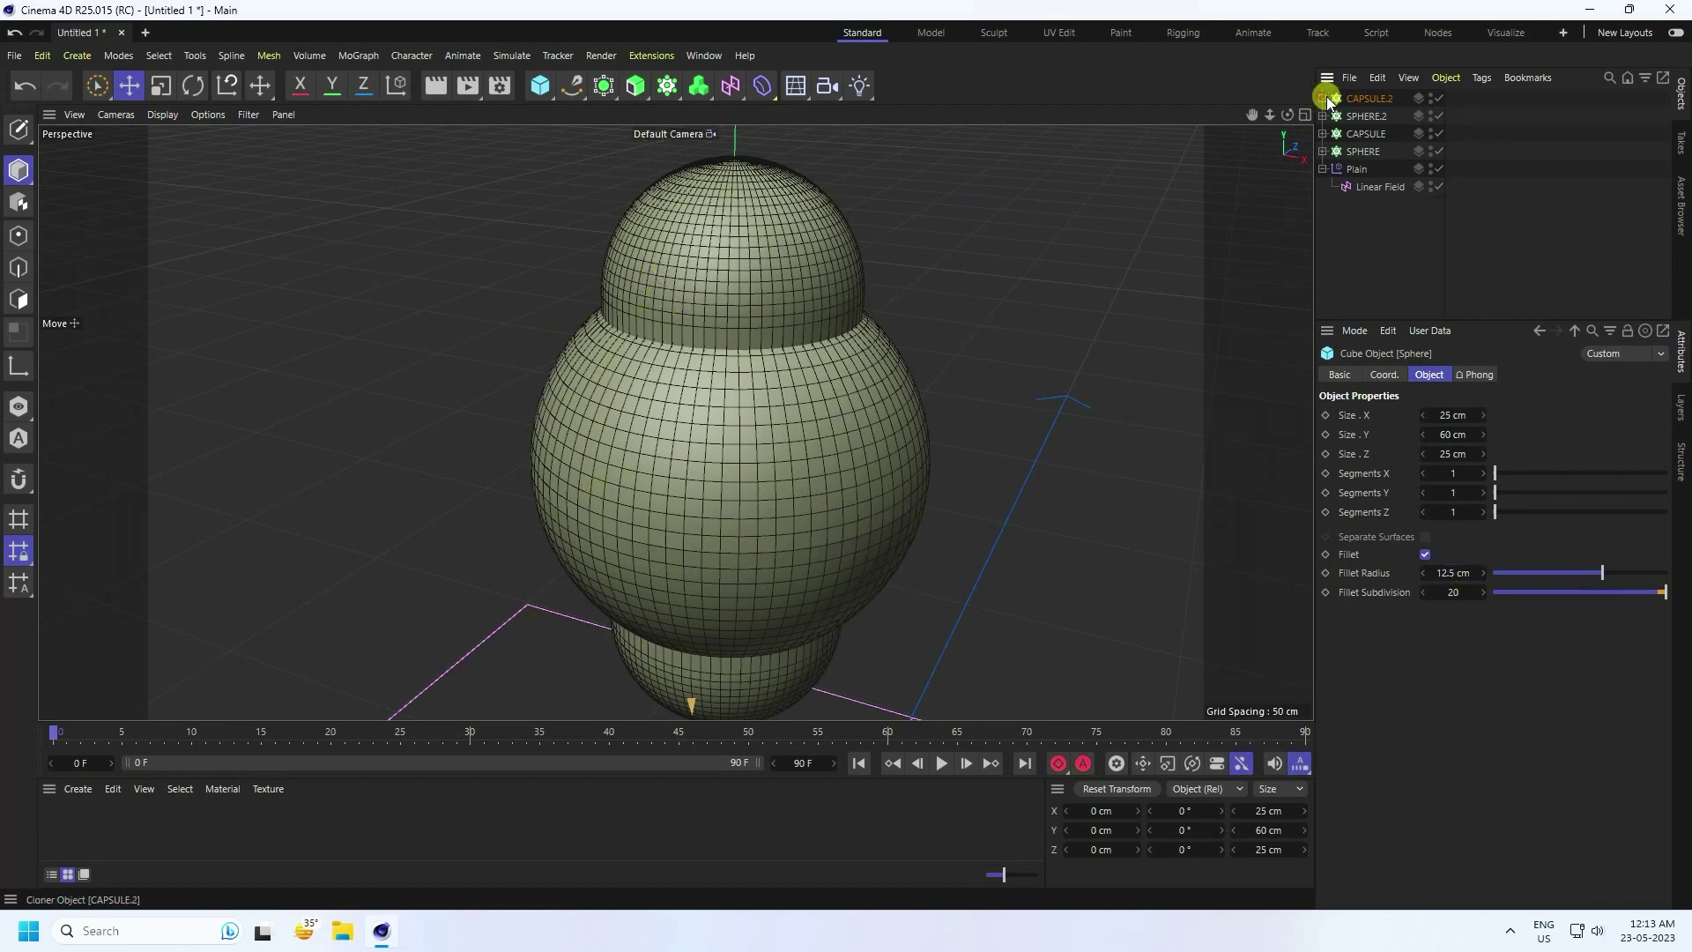
Move the Linear Field to about −81 cm on Y and set the animation end frame to 700
{"action": "scroll", "coordinate": [685, 200], "scroll_direction": "down", "scroll_amount": 8}
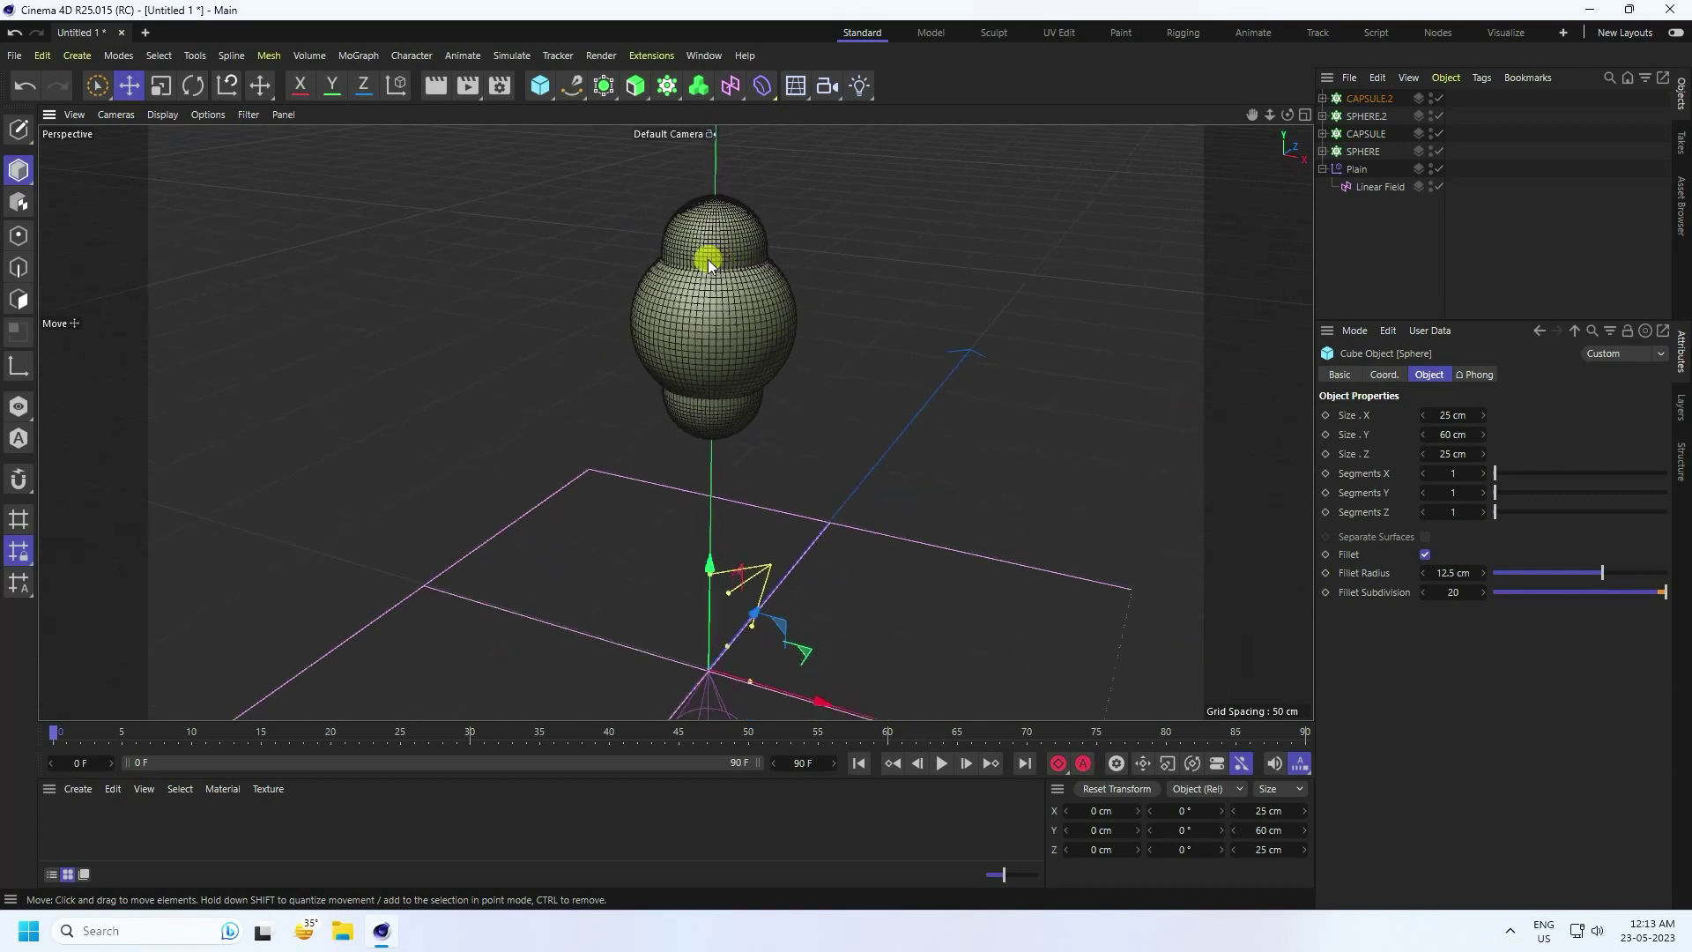
{"action": "left_click", "coordinate": [1376, 186]}
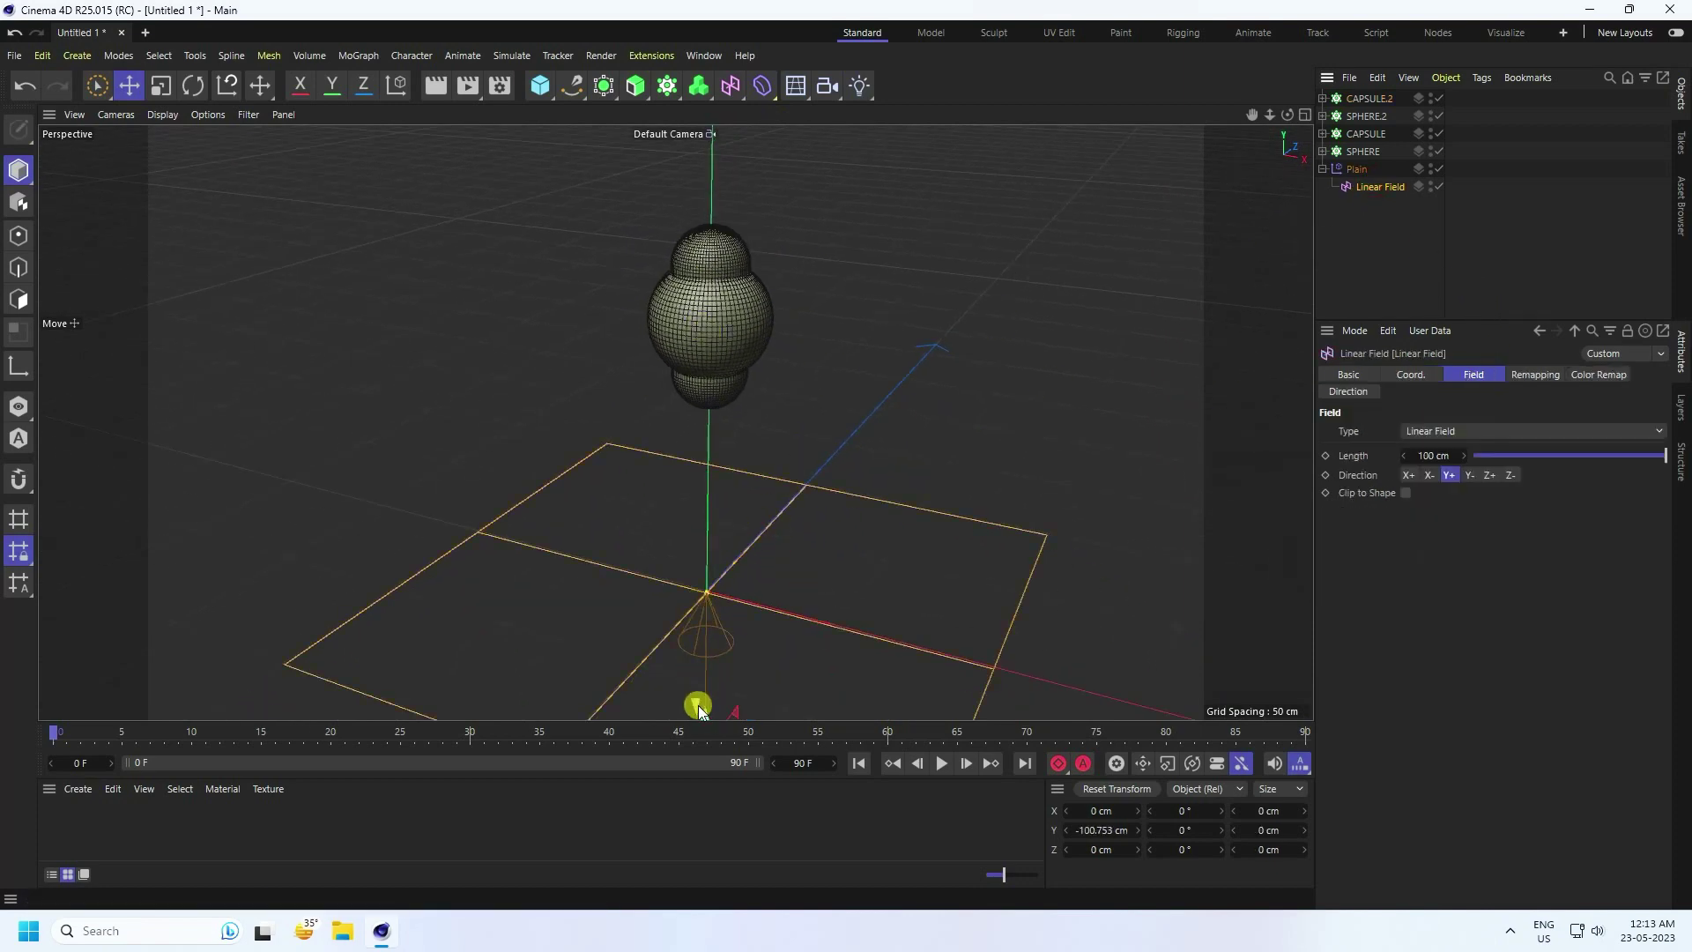
{"action": "scroll", "coordinate": [725, 504], "scroll_direction": "down", "scroll_amount": 2}
{"action": "left_click_drag", "start_coordinate": [707, 672], "coordinate": [843, 646]}
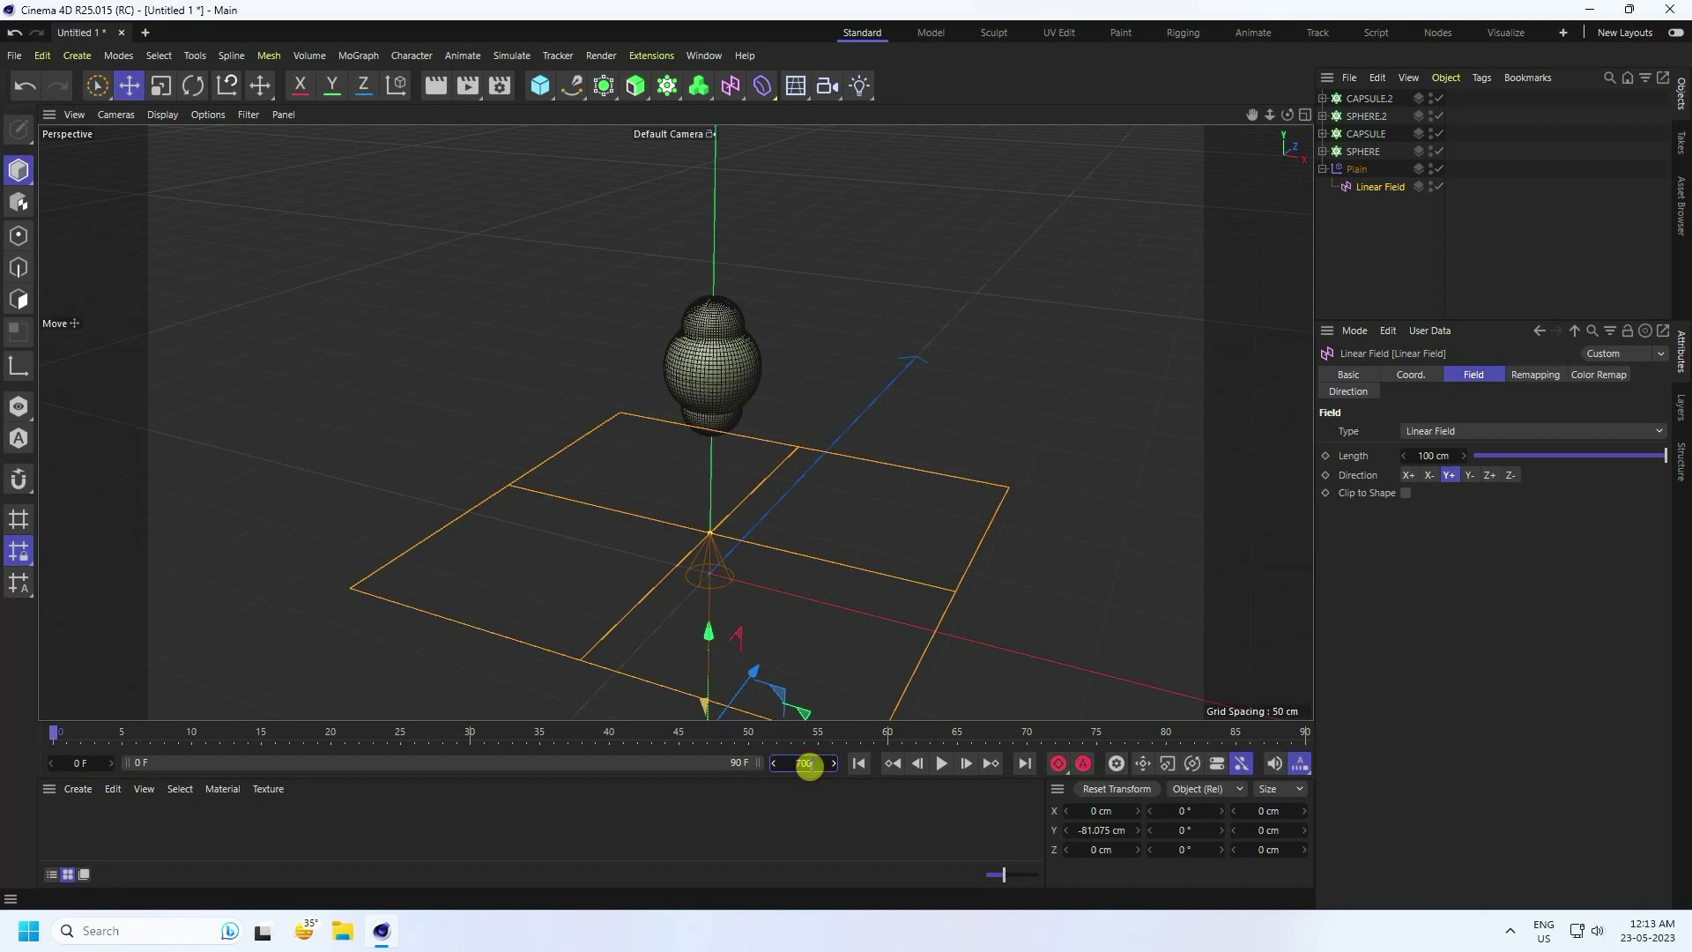
{"action": "key", "text": "Return"}
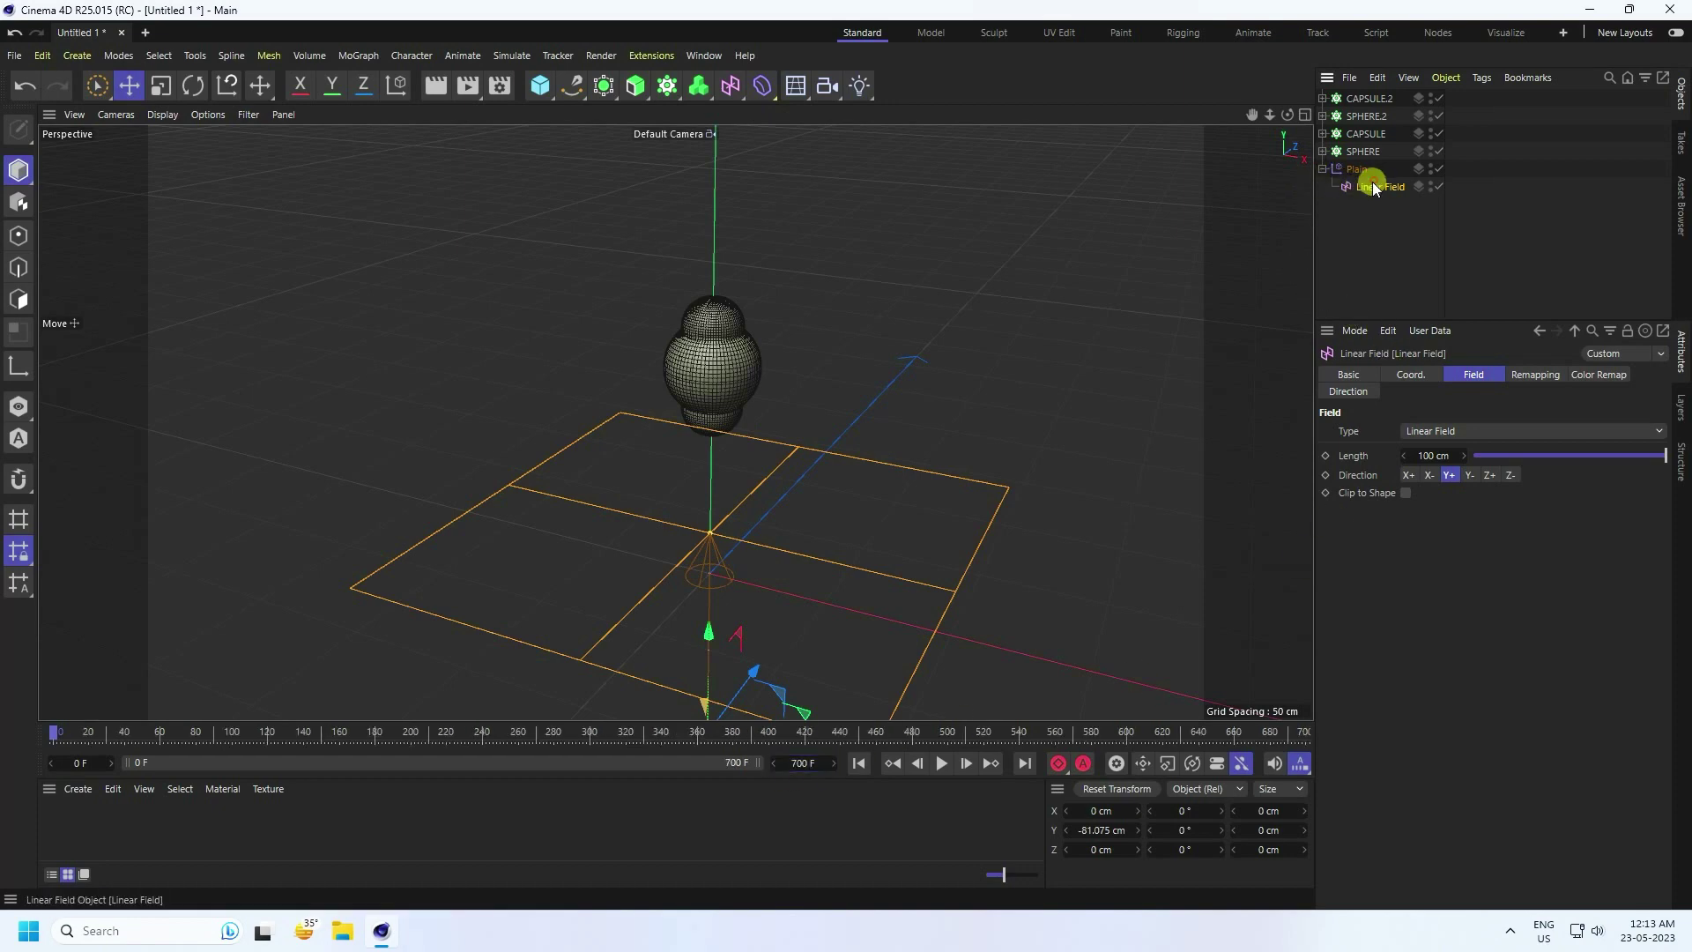
{"action": "left_click", "coordinate": [1410, 375]}
Set the Linear Field's P.Y to 200 cm and keyframe it at frame 0
{"action": "double_click", "coordinate": [1395, 450]}
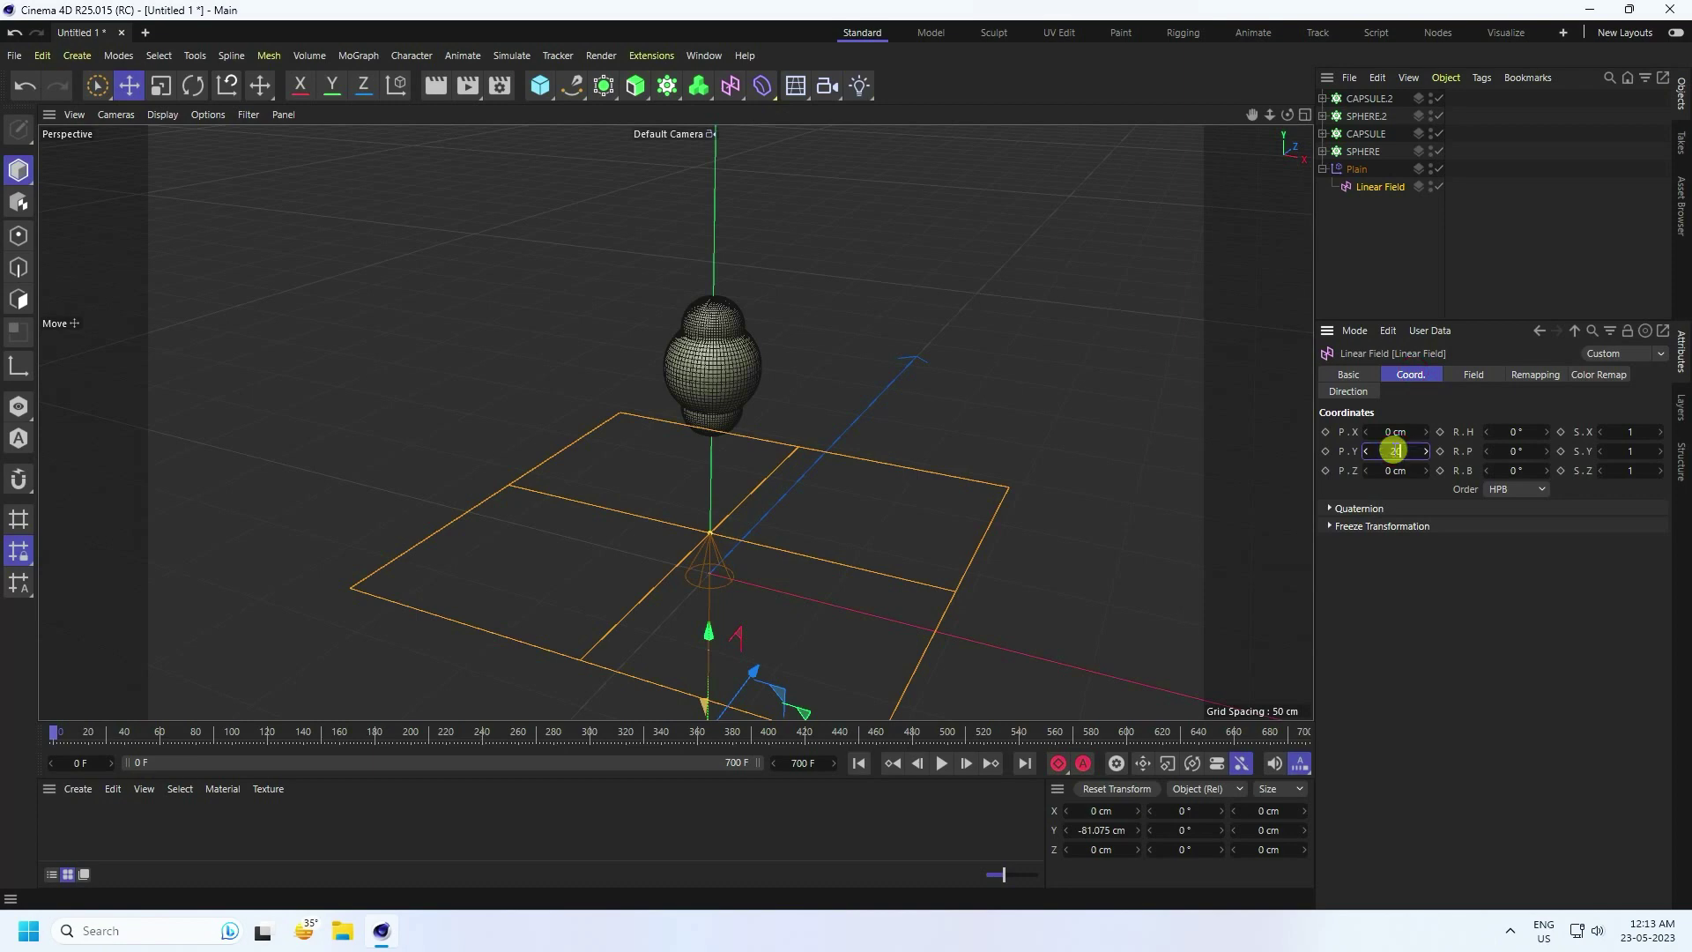
{"action": "type", "text": "200"}
{"action": "key", "text": "Return"}
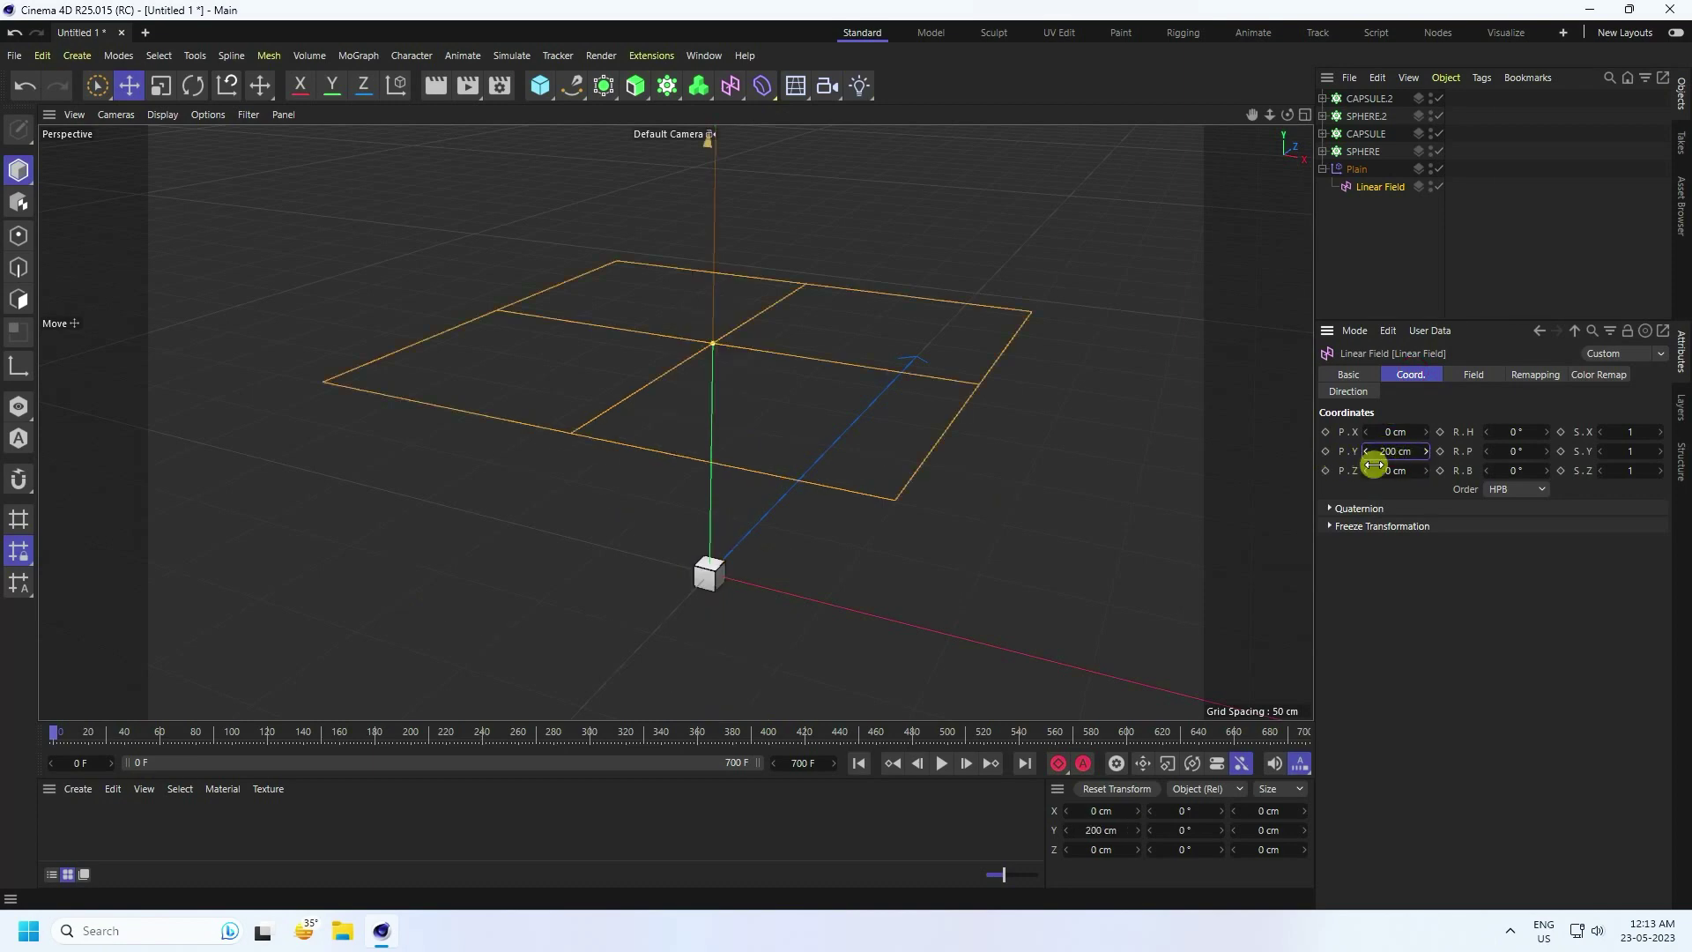
{"action": "left_click", "coordinate": [1325, 450]}
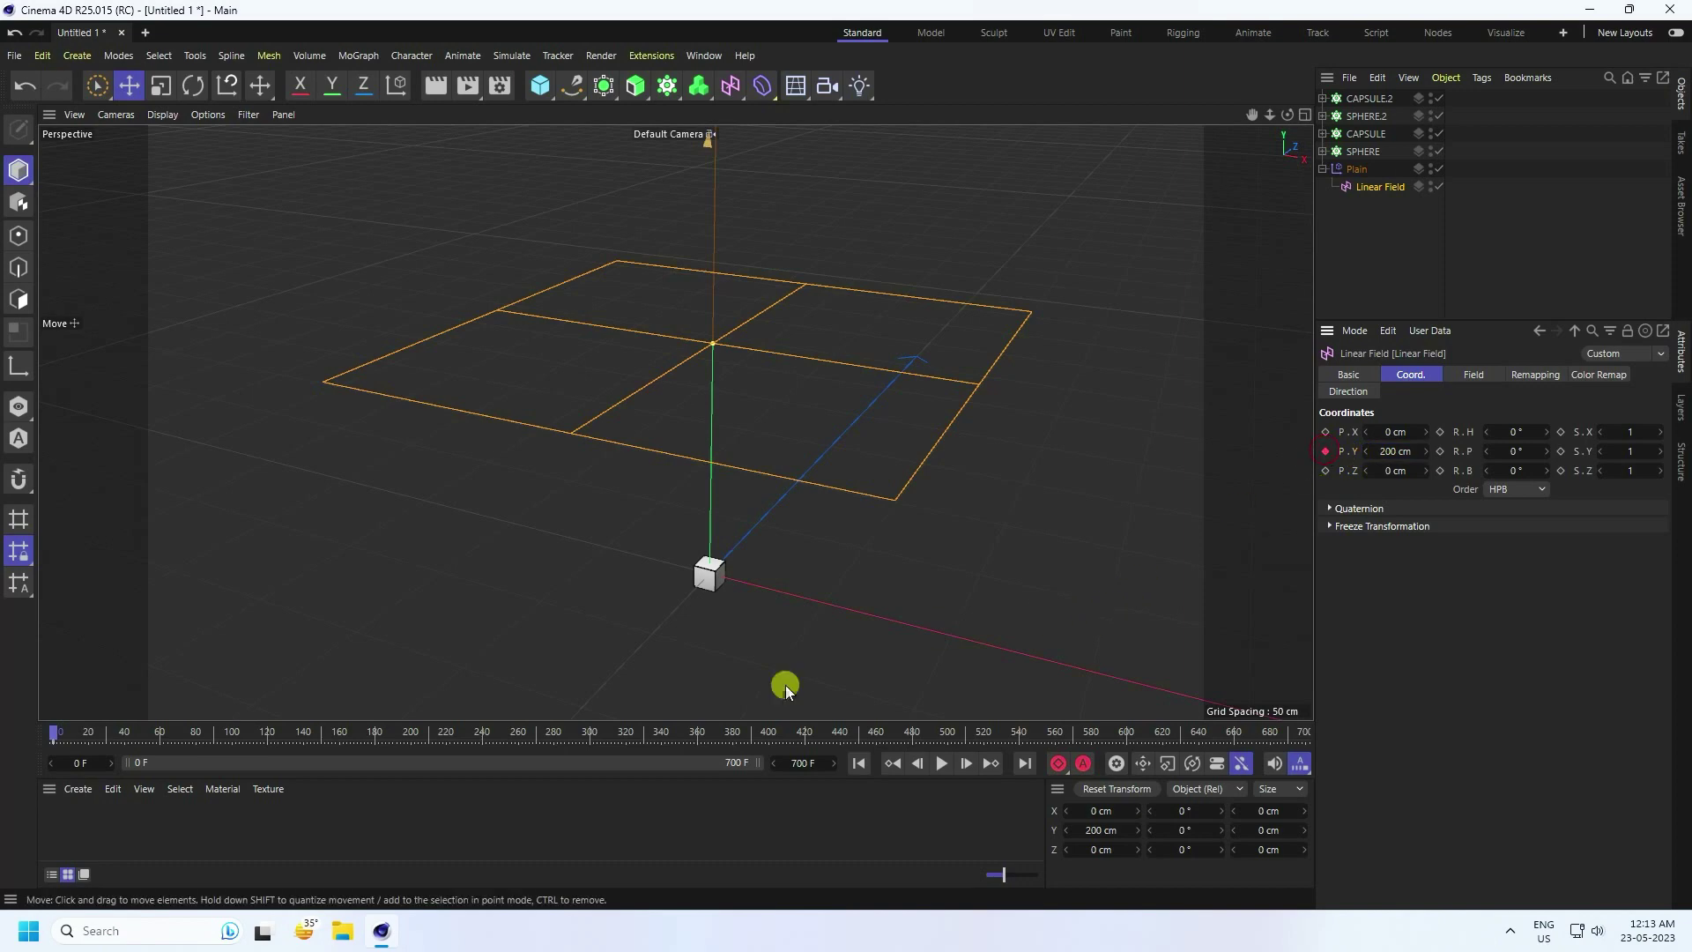
At frame 80, set the field's P.Y to -100 cm and keyframe it
{"action": "mouse_move", "coordinate": [76, 743]}
{"action": "left_mouse_down"}
{"action": "mouse_move", "coordinate": [211, 749]}
{"action": "mouse_move", "coordinate": [197, 748]}
{"action": "left_mouse_up"}
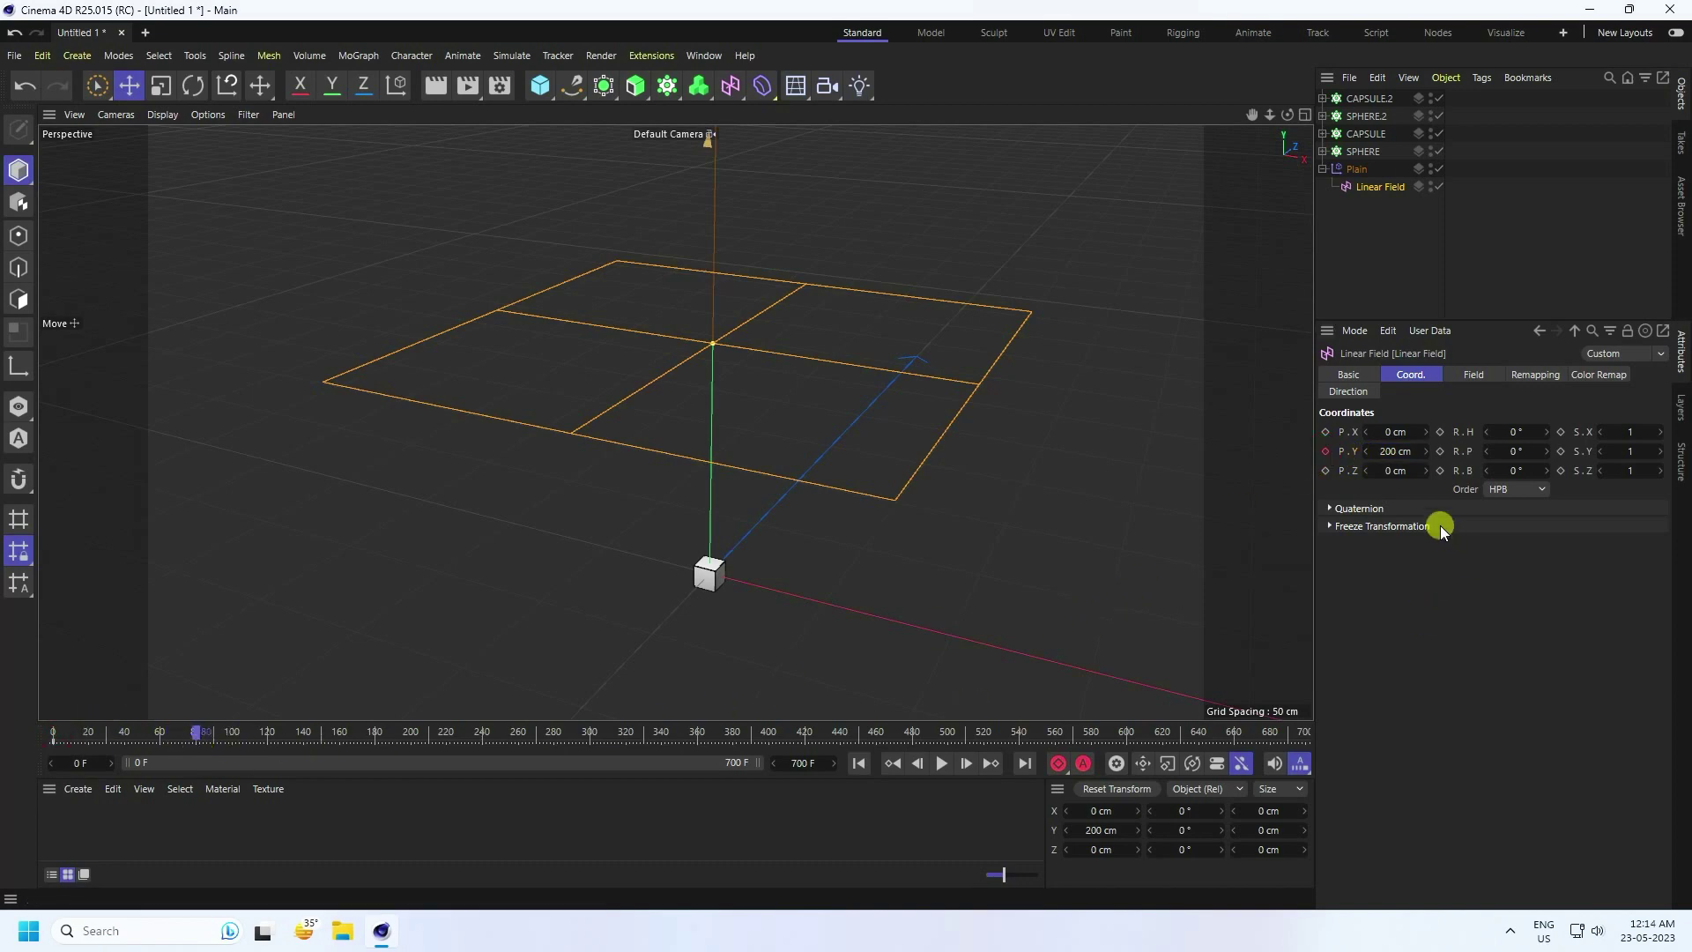
{"action": "left_click_drag", "start_coordinate": [1393, 449], "coordinate": [1397, 450]}
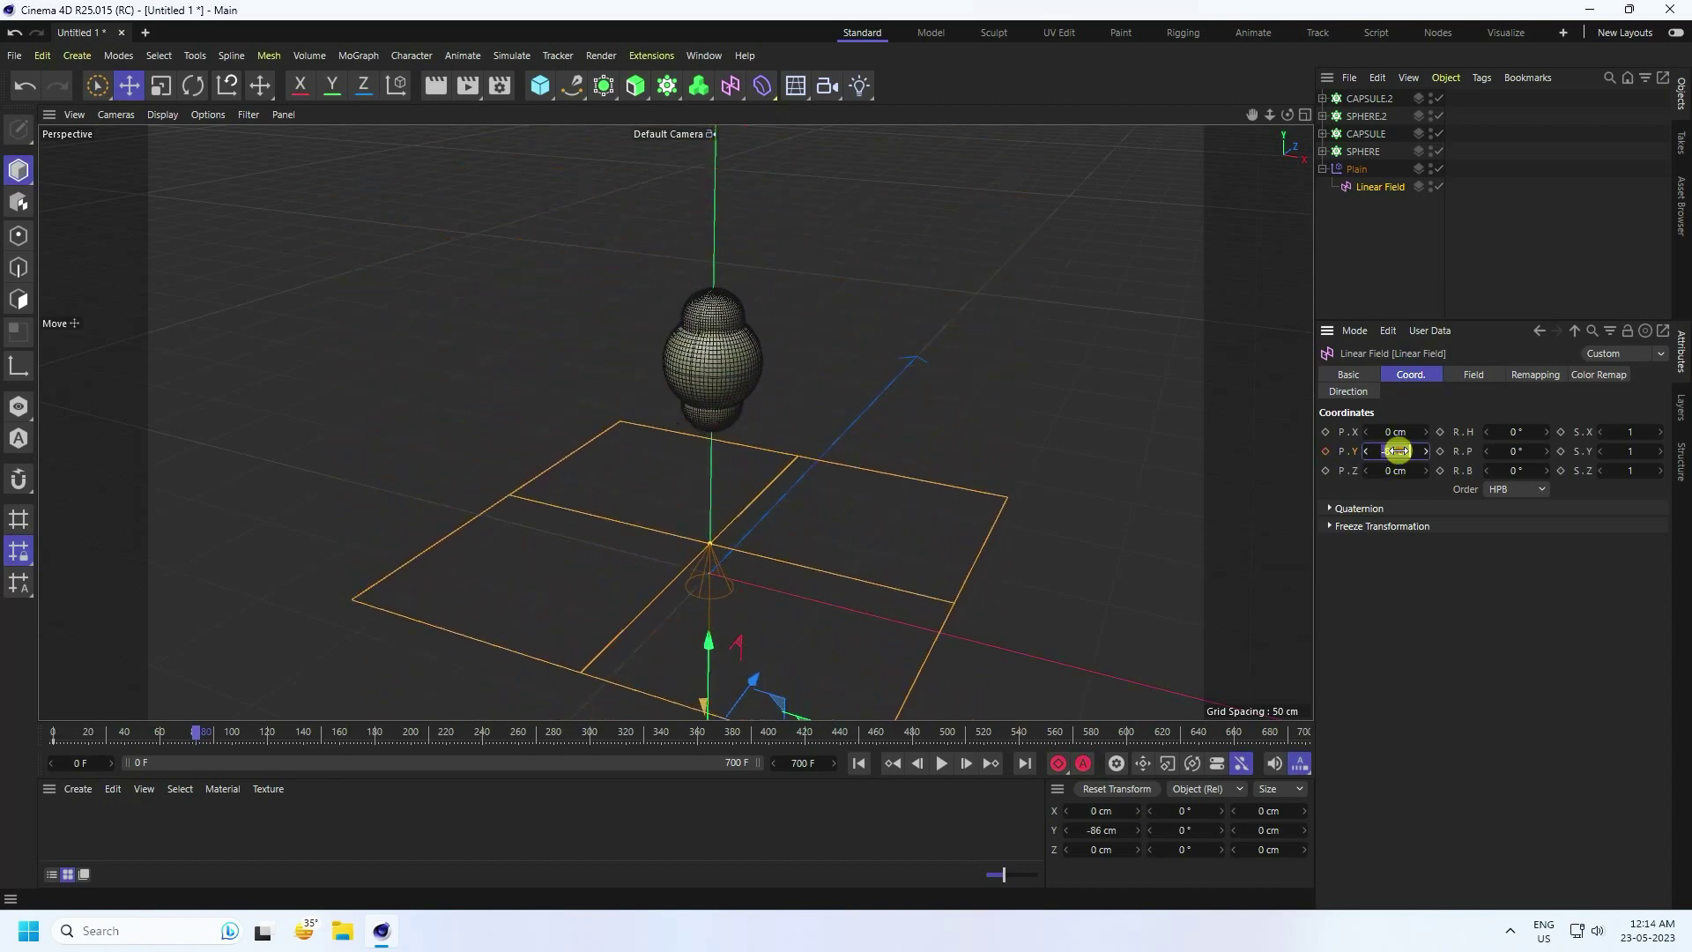
{"action": "type", "text": "-100"}
{"action": "key", "text": "Return"}
{"action": "left_click", "coordinate": [1325, 451]}
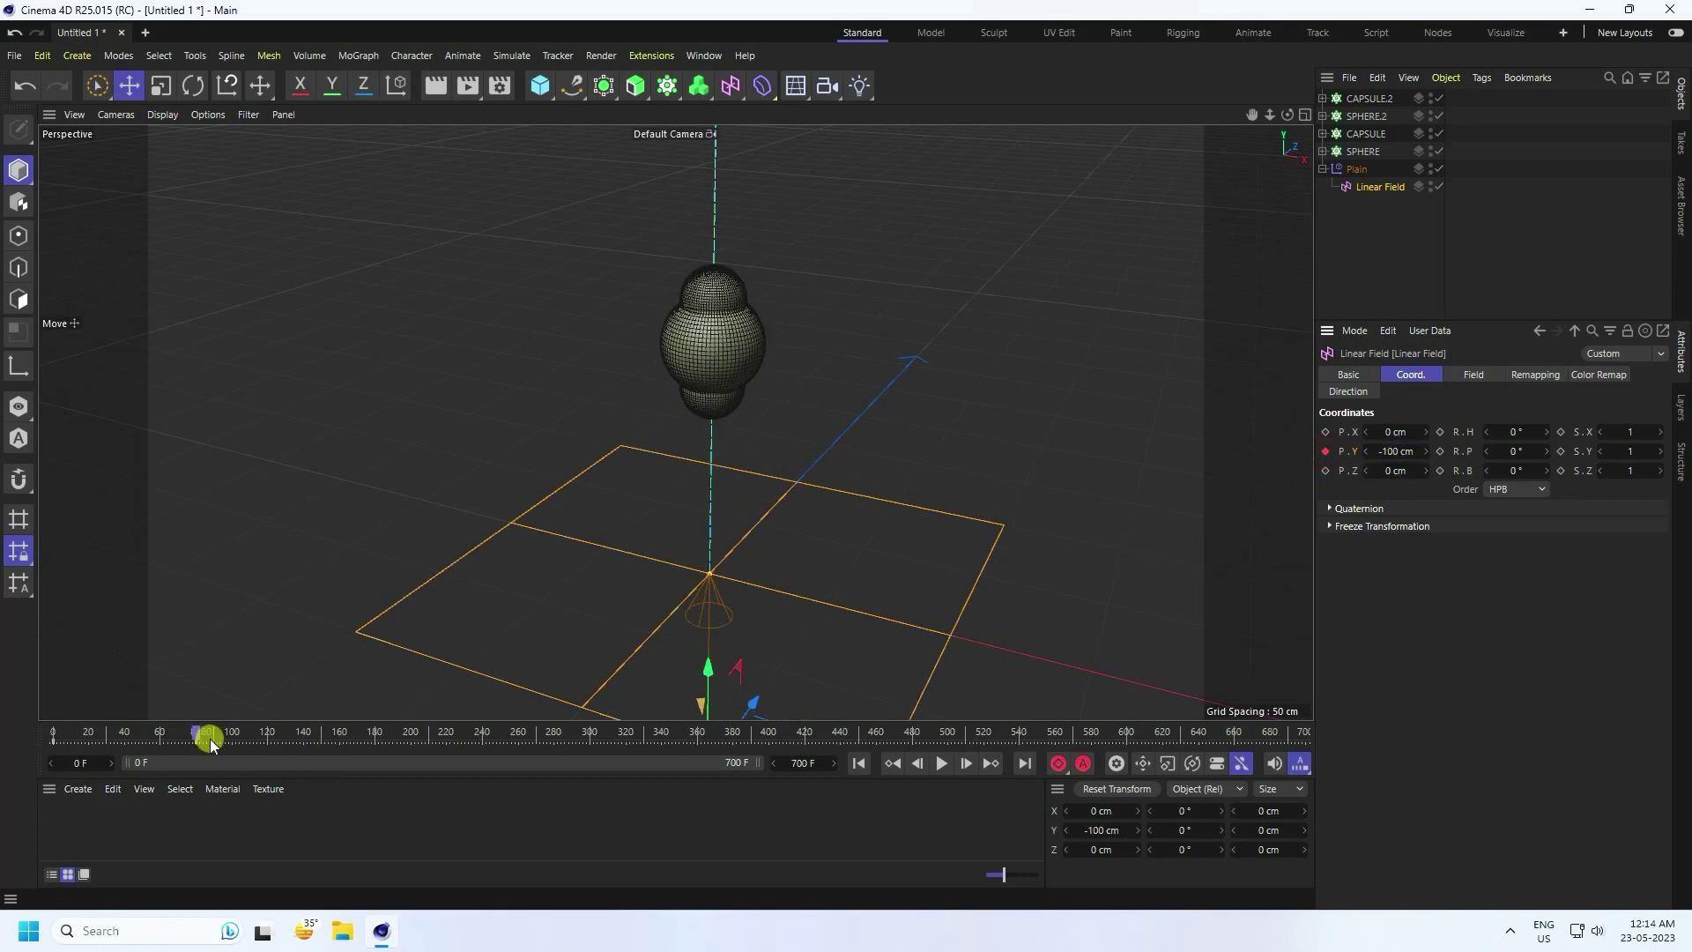
At frame 160, keyframe the field's P.Y back at 200 cm
{"action": "left_click_drag", "start_coordinate": [197, 739], "coordinate": [272, 739]}
{"action": "double_click", "coordinate": [1386, 451]}
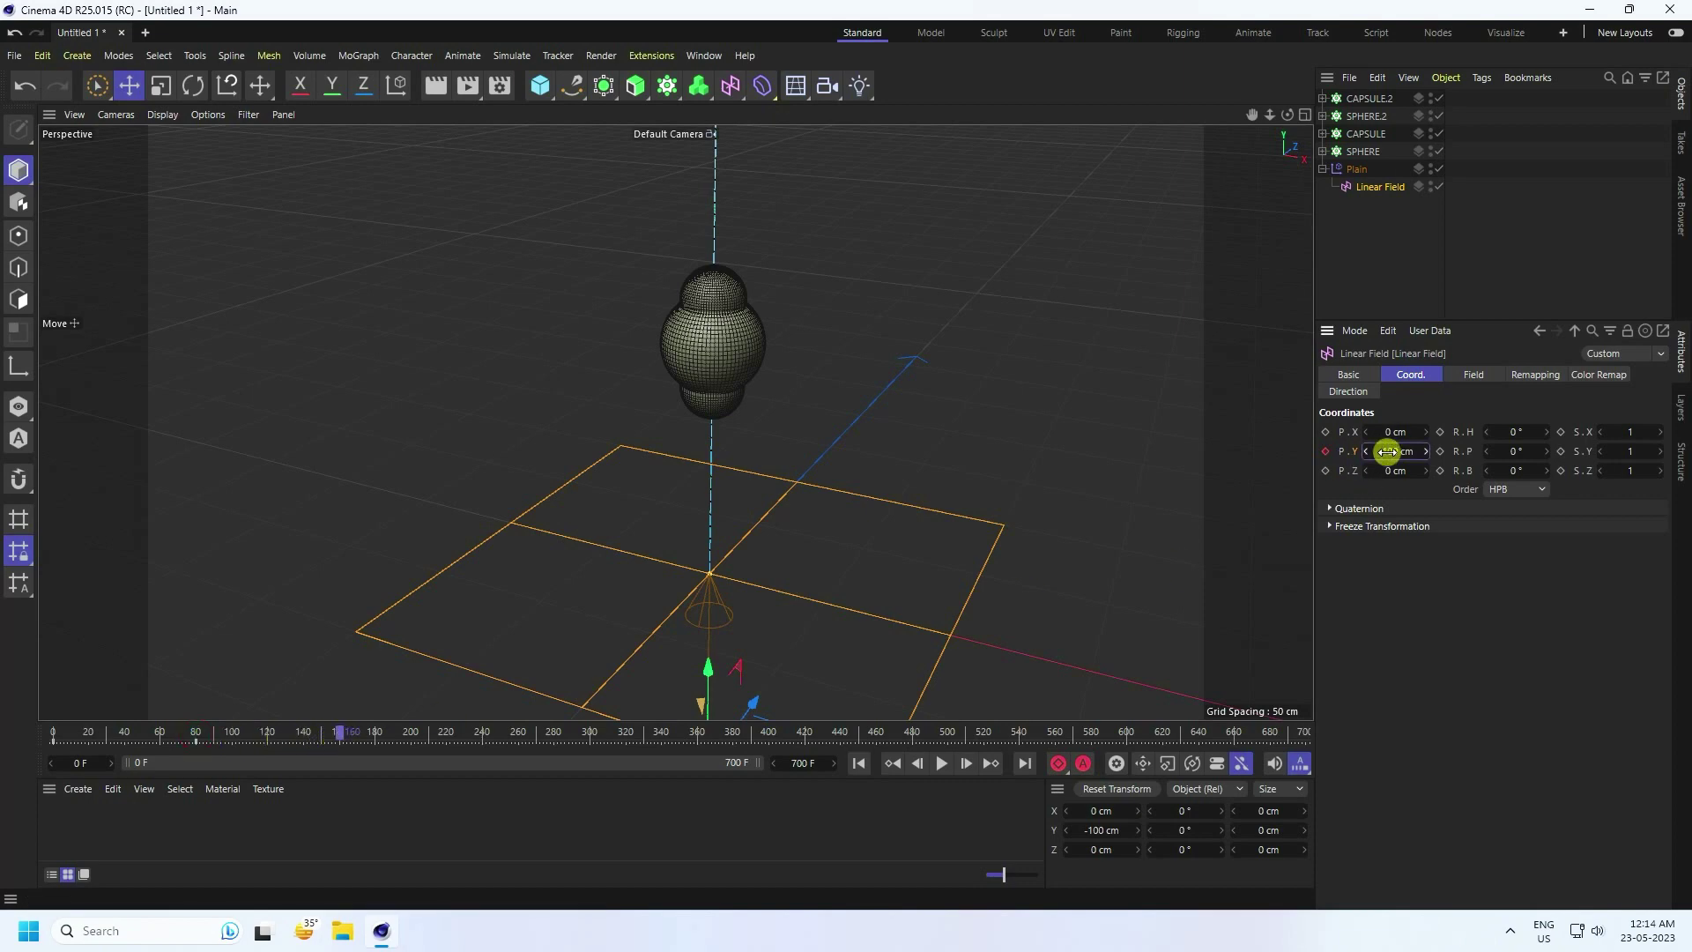
{"action": "type", "text": "200"}
{"action": "left_click", "coordinate": [1329, 453]}
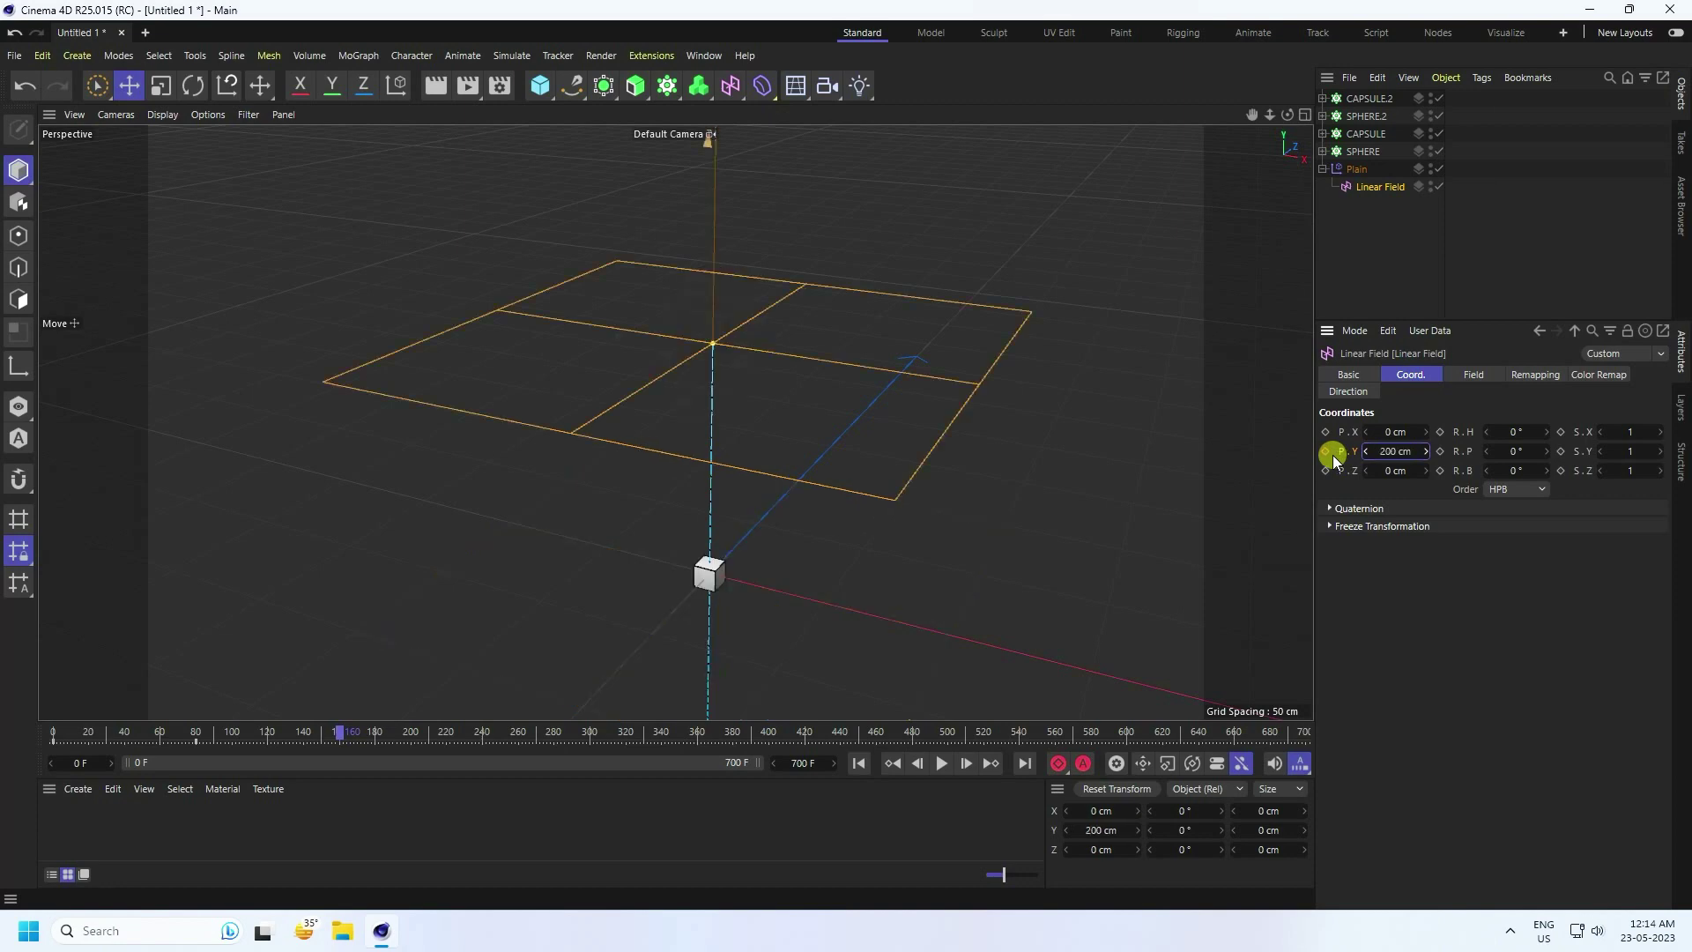
Preview the sweep, then change the frame 80 height to -150 cm
{"action": "left_click", "coordinate": [859, 763]}
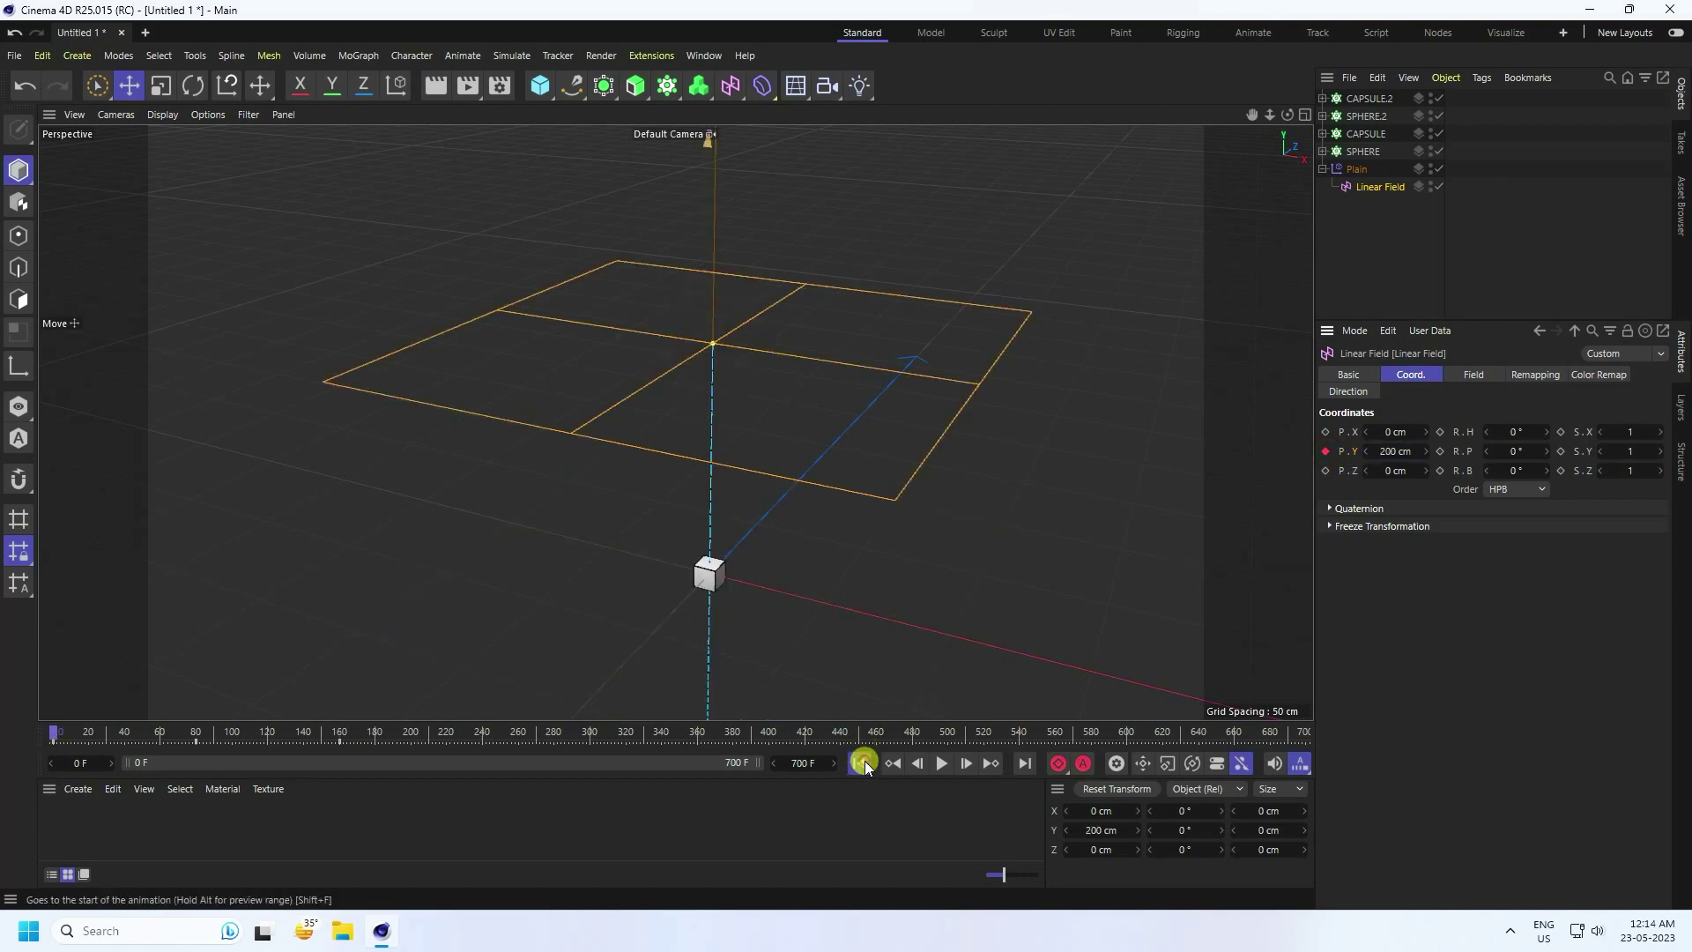
{"action": "left_click", "coordinate": [942, 763]}
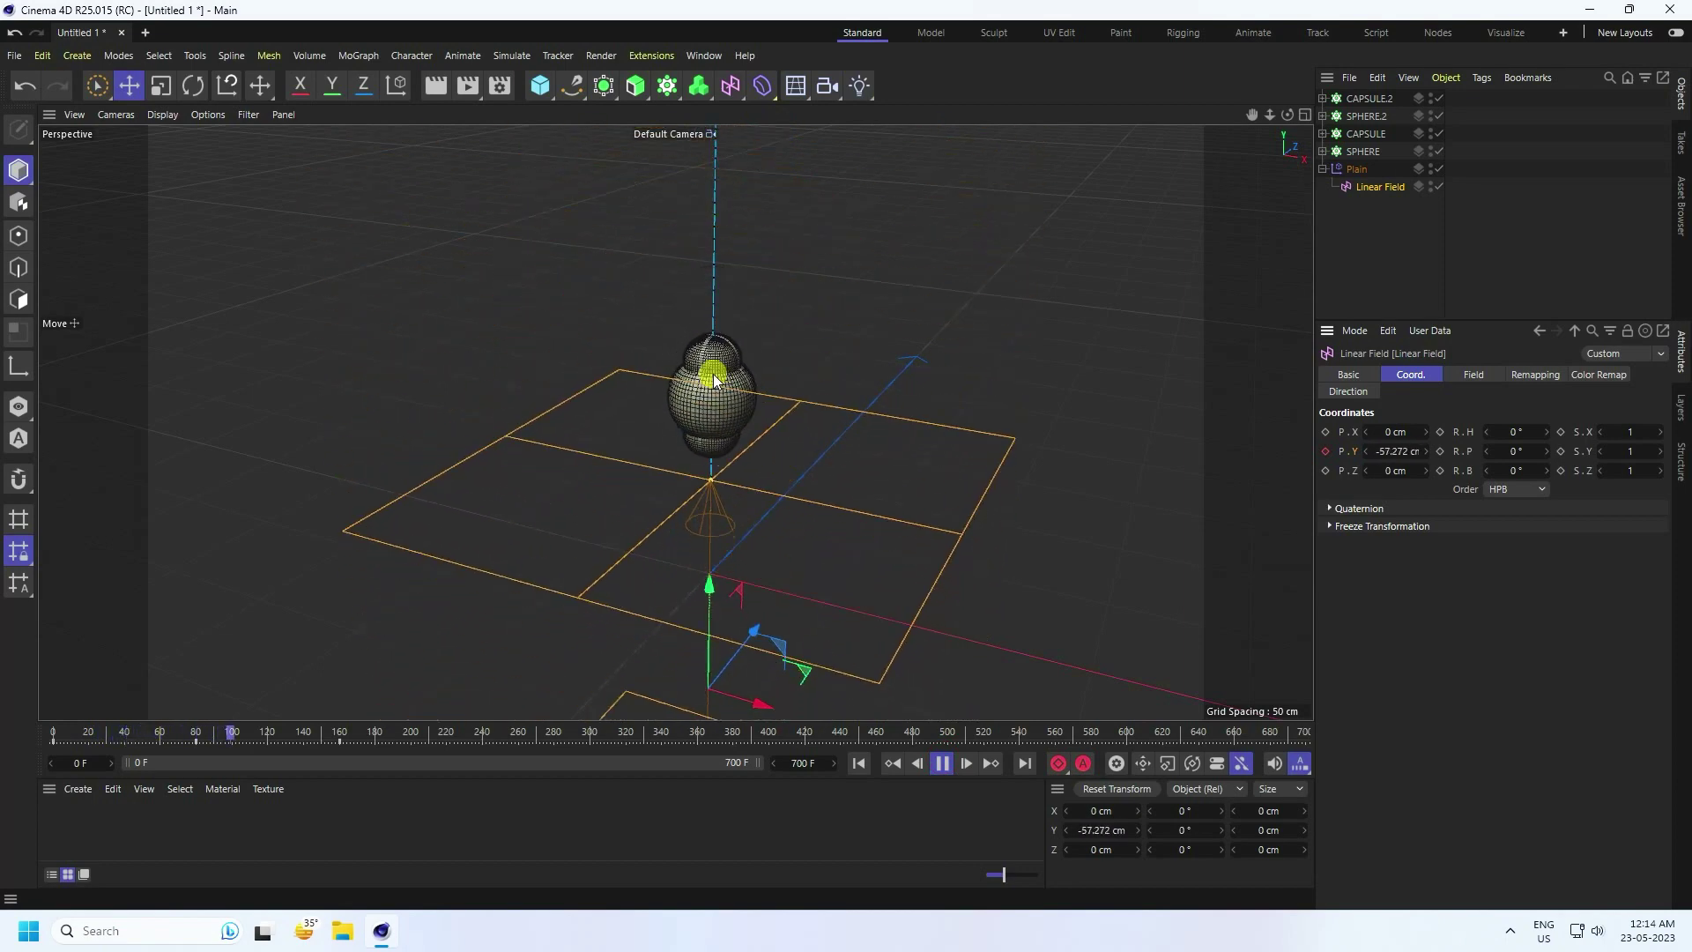
{"action": "left_click", "coordinate": [940, 765]}
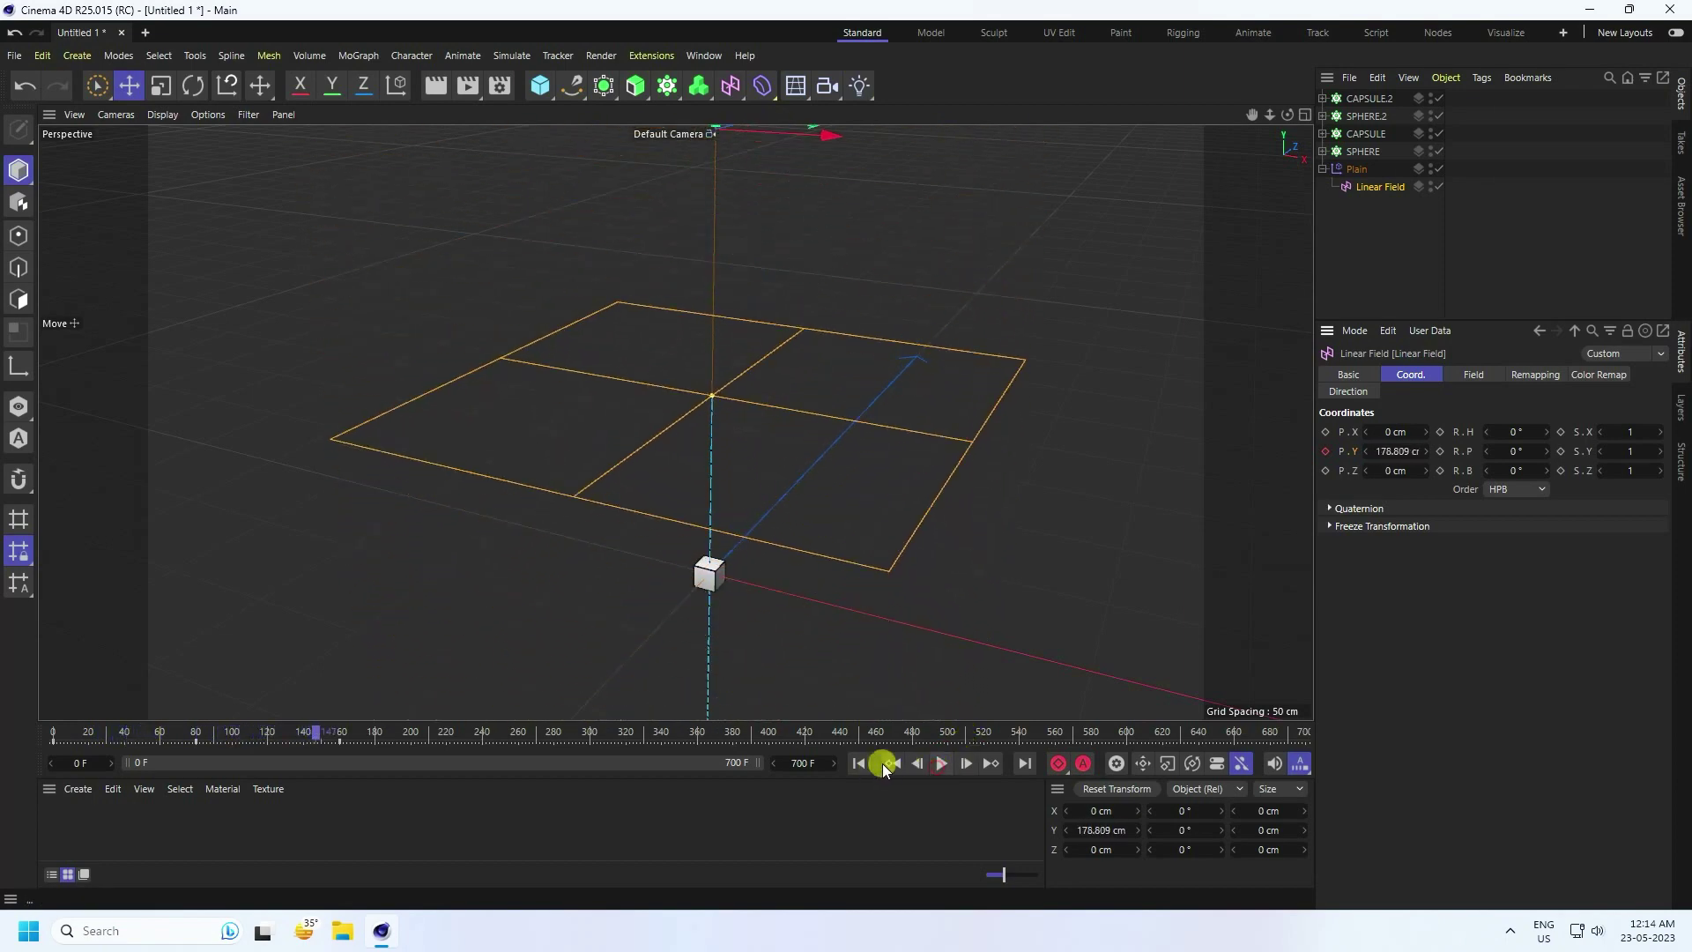
{"action": "left_click", "coordinate": [893, 763]}
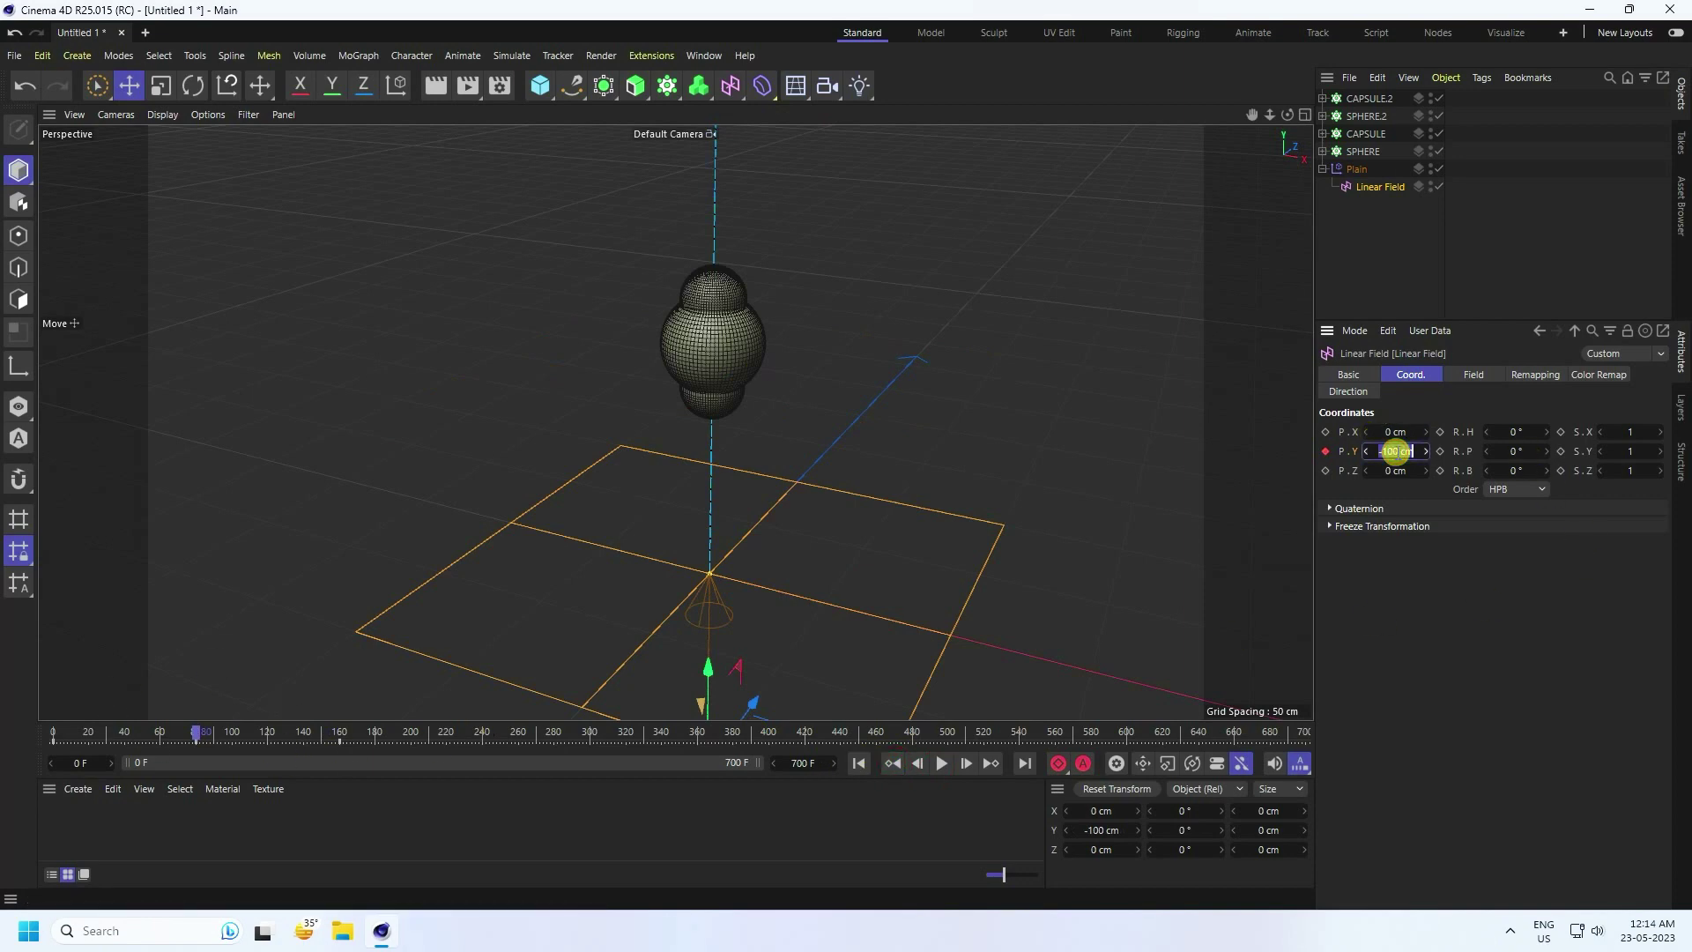
{"action": "key", "text": "Return"}
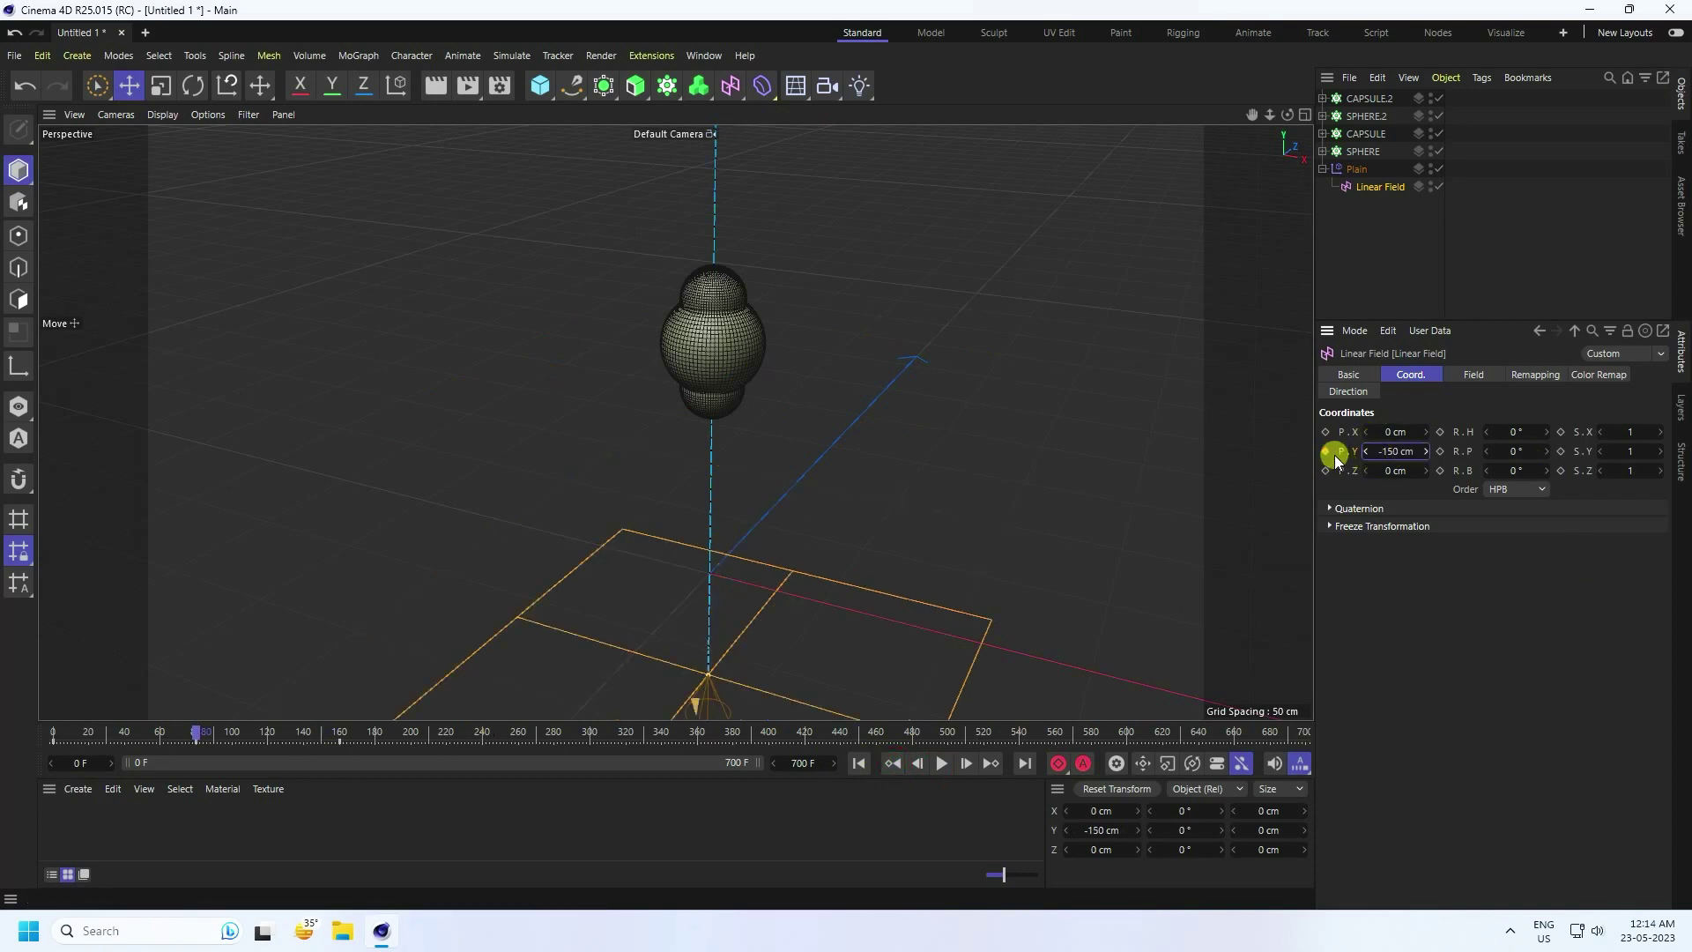
Replay the field animation to check it and rewind to the first frame
{"action": "left_click", "coordinate": [859, 764]}
{"action": "left_click", "coordinate": [943, 763]}
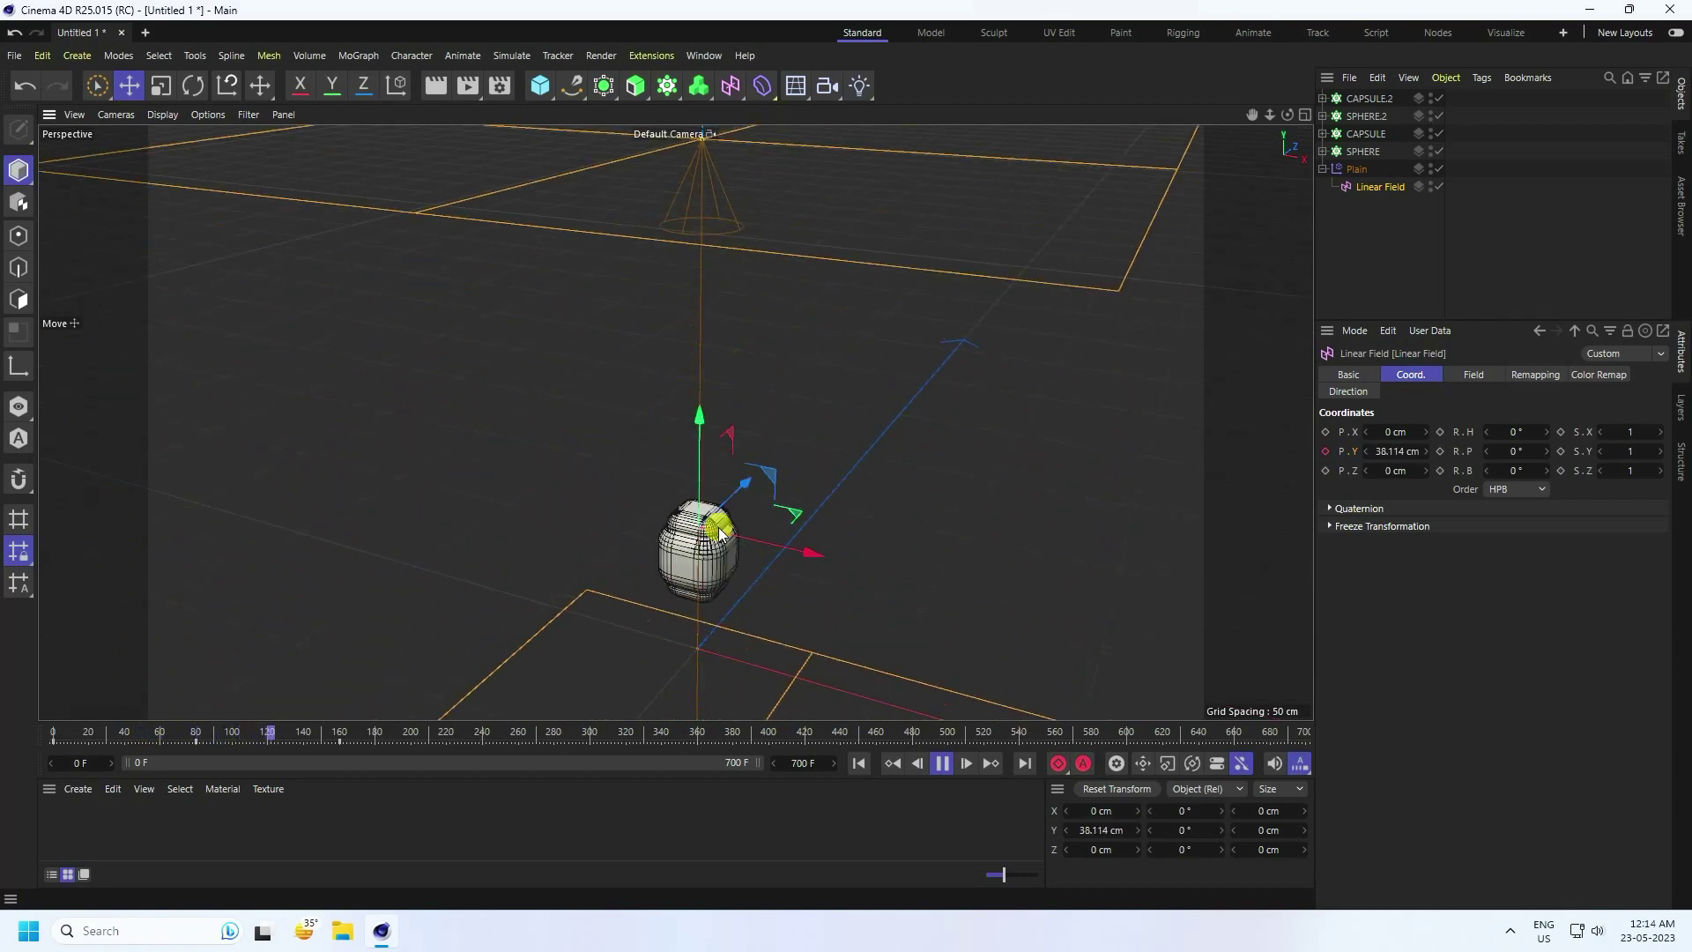
{"action": "left_click", "coordinate": [939, 763]}
{"action": "left_click", "coordinate": [858, 763]}
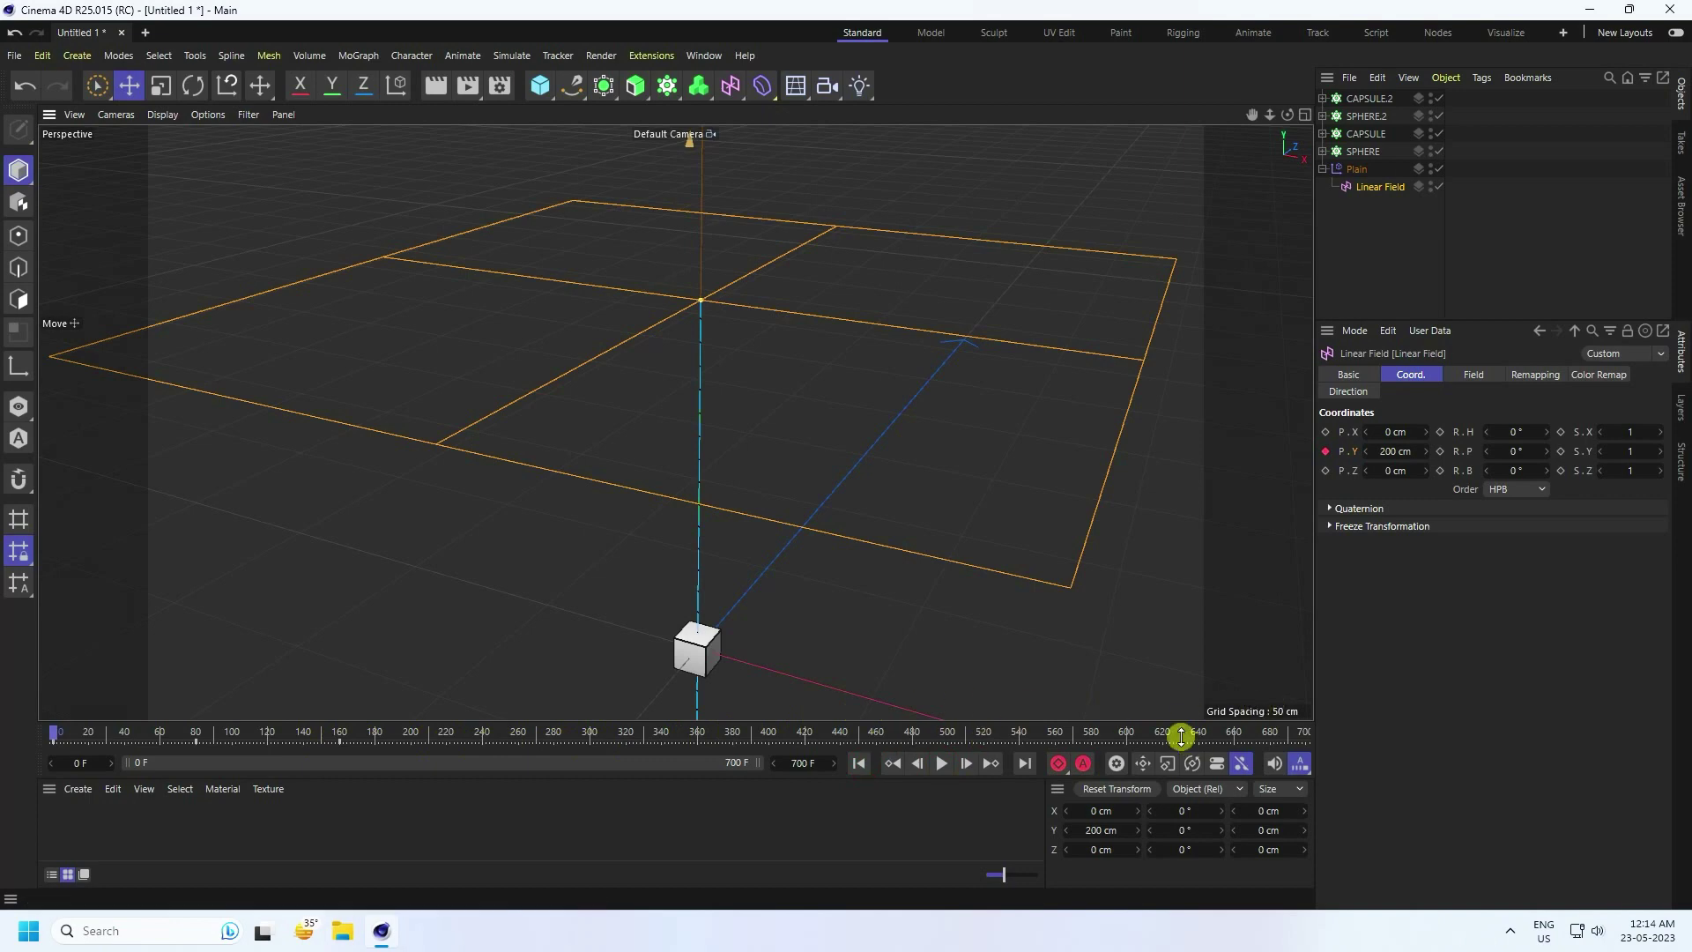
{"action": "left_click", "coordinate": [1380, 186]}
{"action": "left_click", "coordinate": [709, 55]}
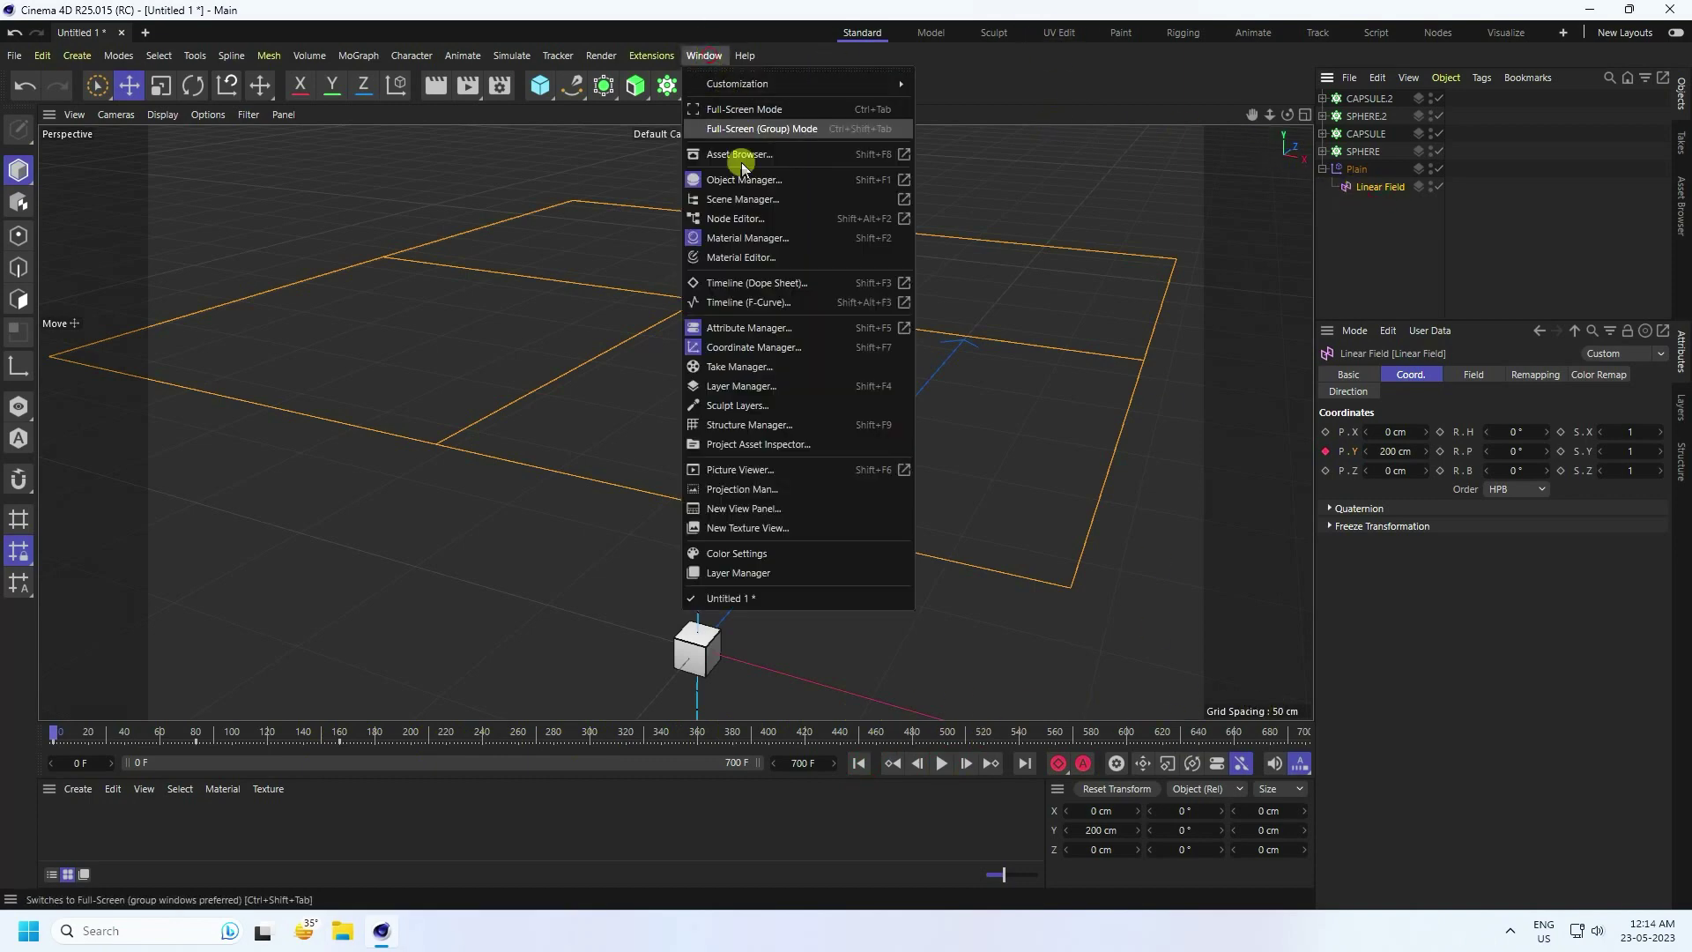
In the Linear Field's F-Curve timeline, select the wave's three keys and move to frame 160
{"action": "left_click", "coordinate": [745, 302]}
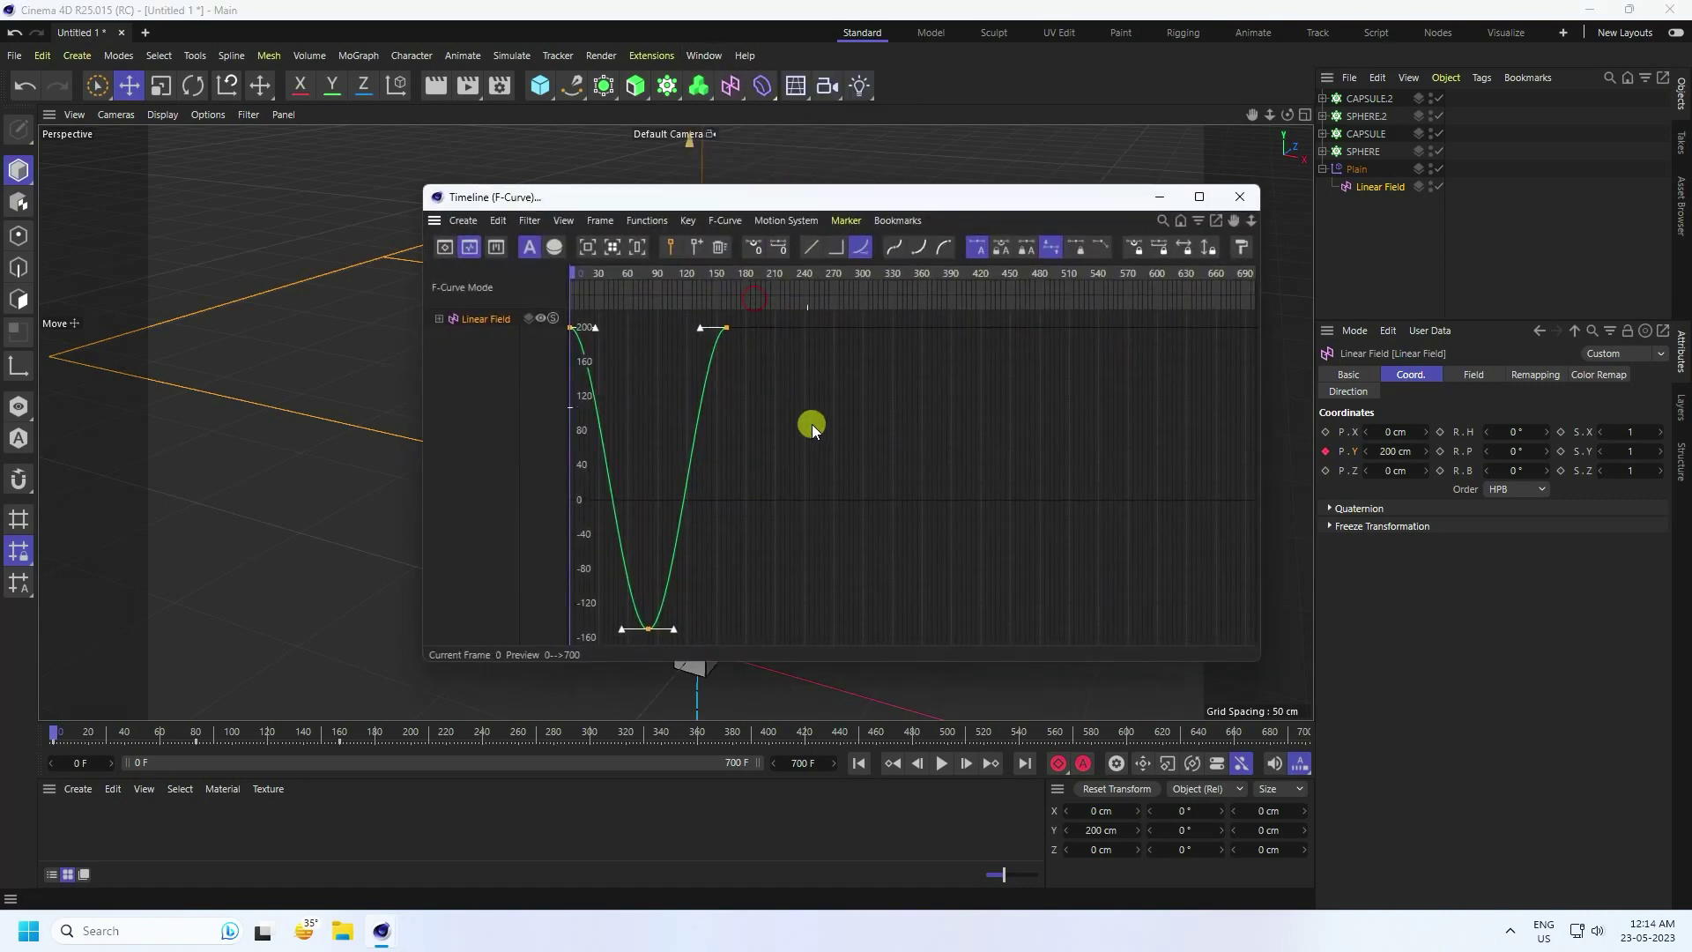
{"action": "scroll", "coordinate": [841, 456], "scroll_direction": "down", "scroll_amount": 5}
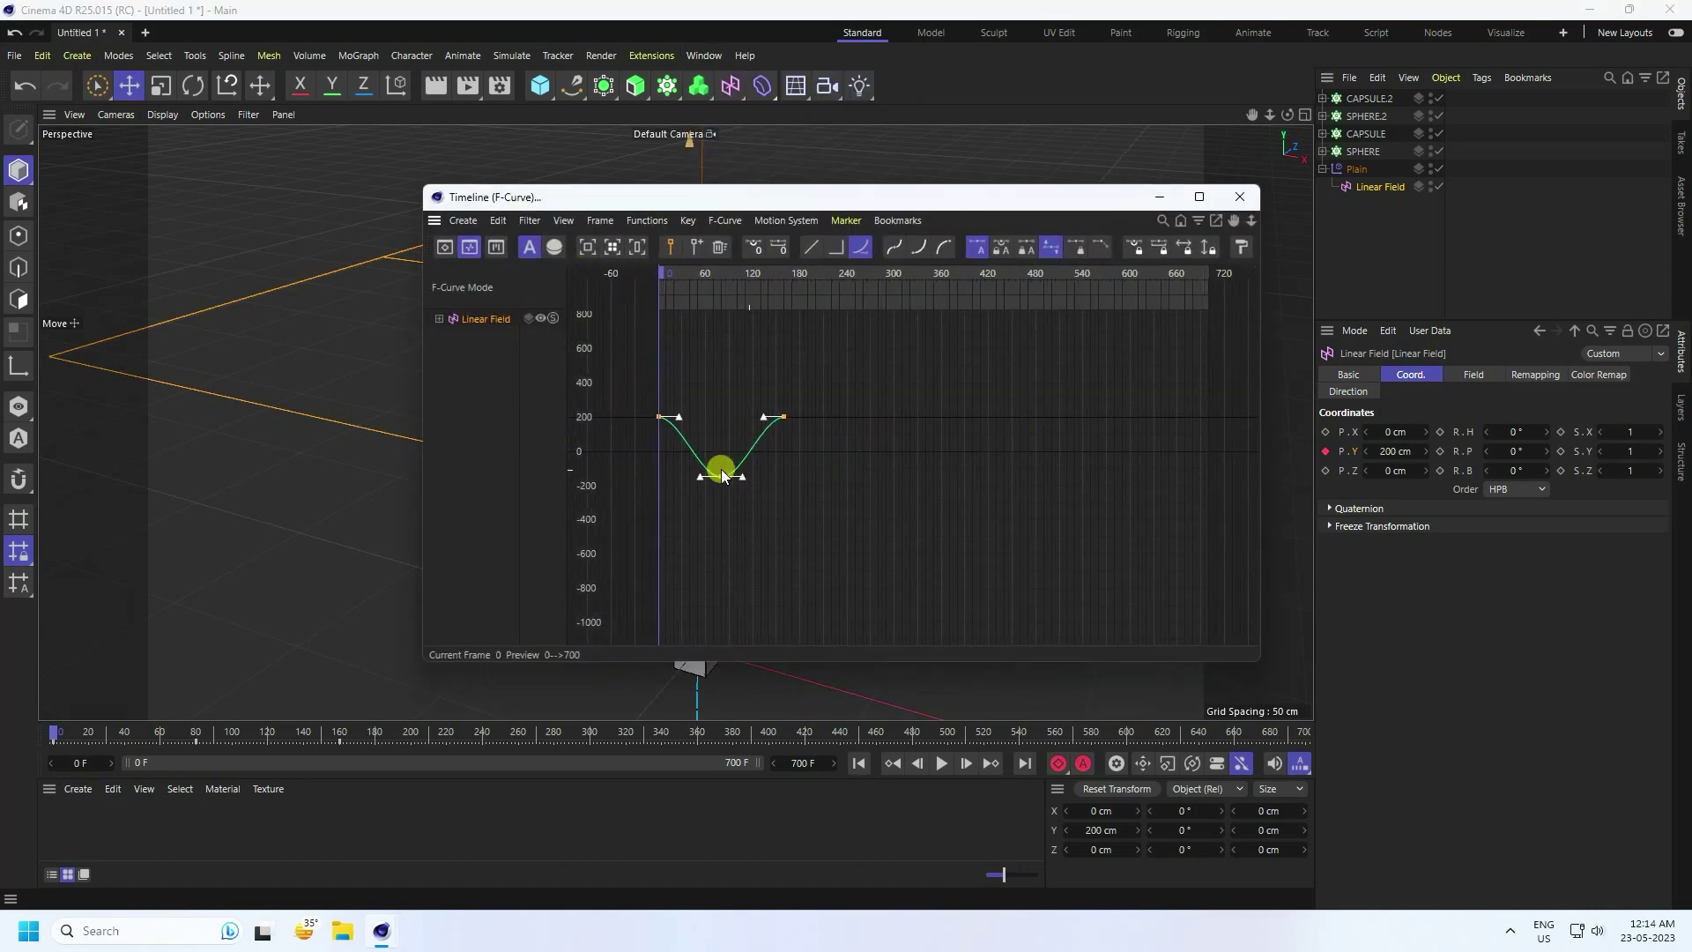
{"action": "left_click", "coordinate": [795, 516]}
{"action": "left_click_drag", "start_coordinate": [841, 388], "coordinate": [610, 573]}
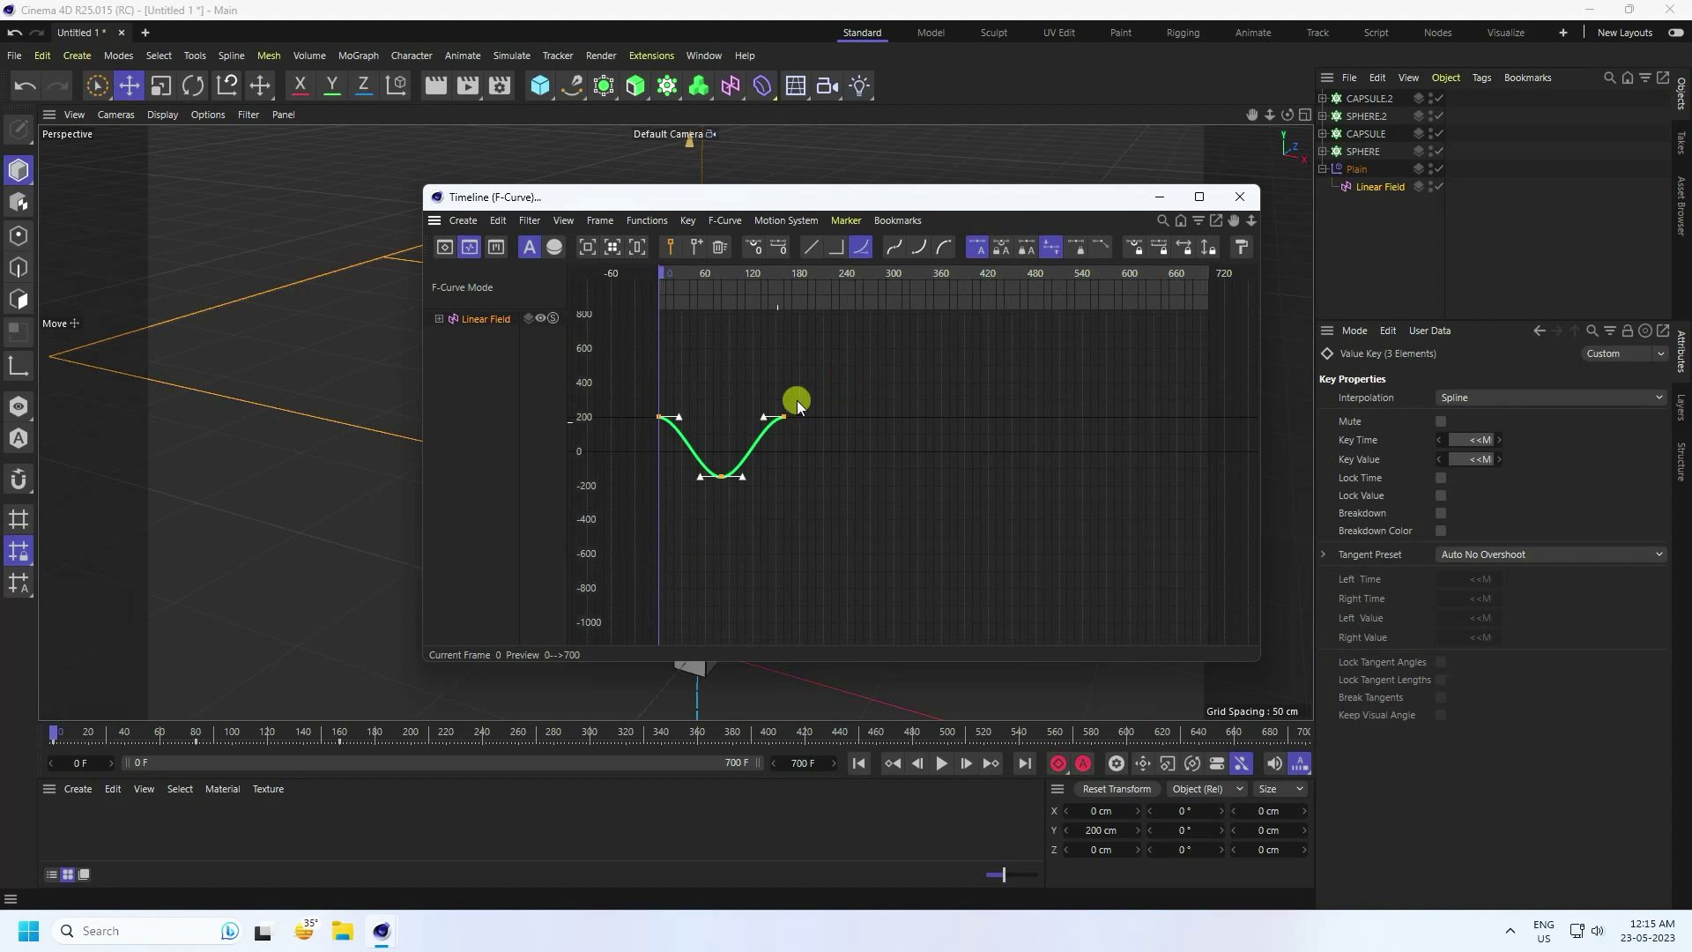
{"action": "left_click_drag", "start_coordinate": [828, 363], "coordinate": [661, 558]}
{"action": "left_click_drag", "start_coordinate": [781, 273], "coordinate": [785, 275]}
{"action": "left_click", "coordinate": [340, 732]}
Paste the wave repeatedly from frame 160 until it runs past frame 640, then close the editor
{"action": "left_click_drag", "start_coordinate": [623, 389], "coordinate": [886, 518]}
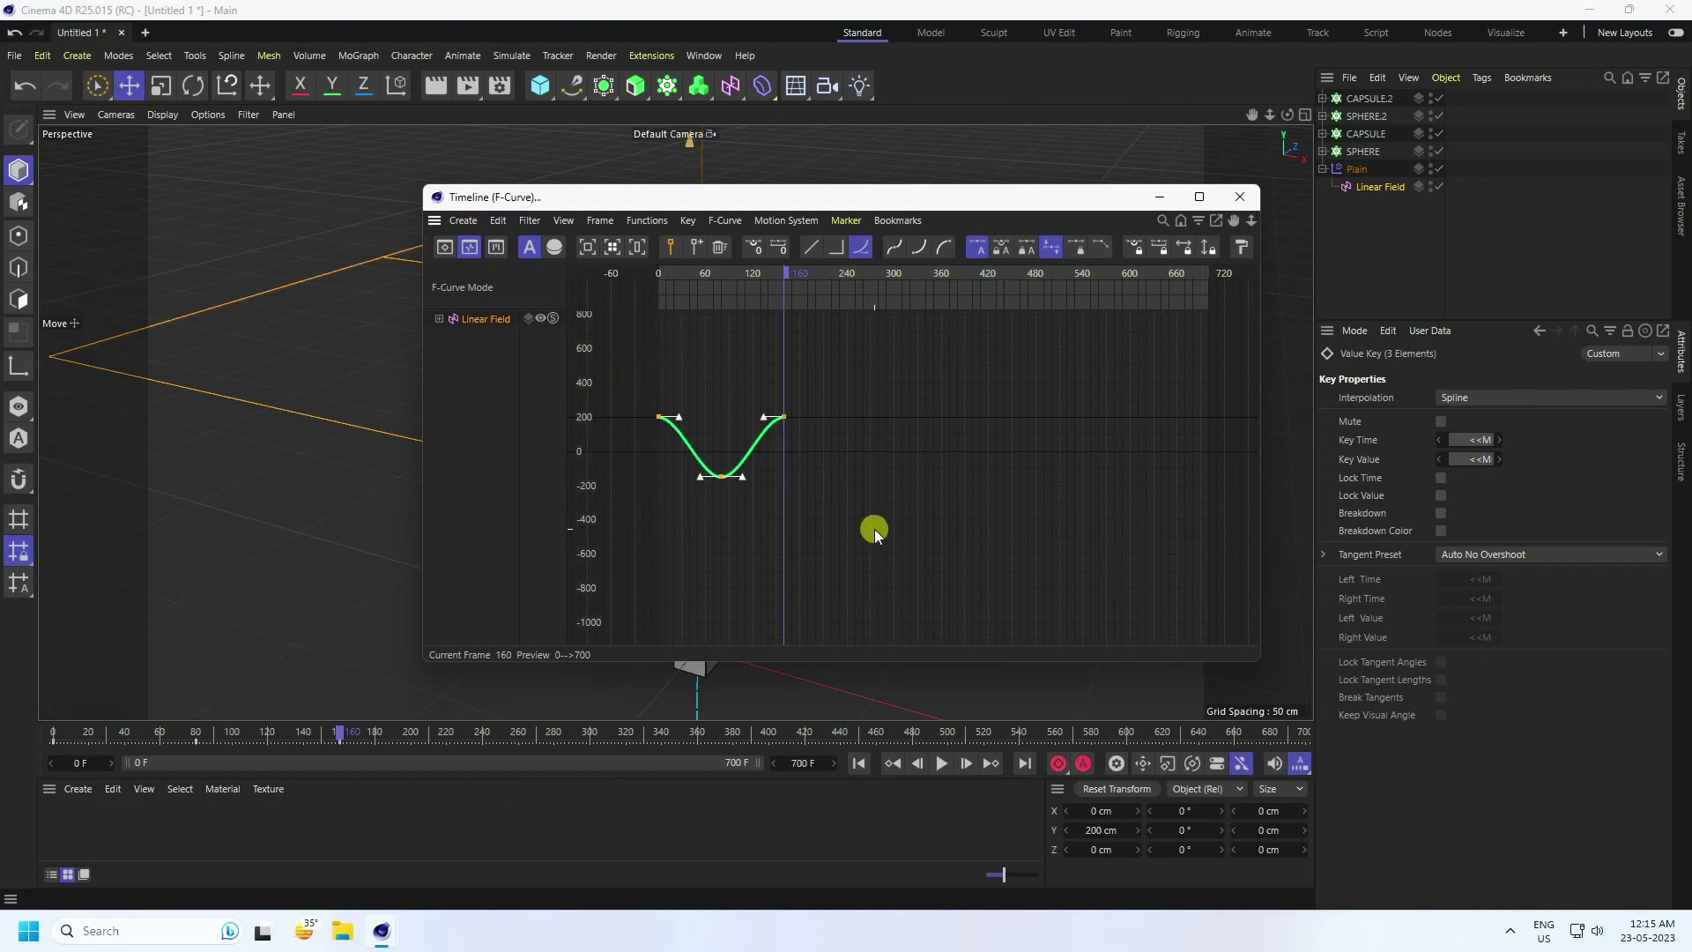
{"action": "key", "text": "ctrl+v"}
{"action": "left_click_drag", "start_coordinate": [624, 379], "coordinate": [970, 543]}
{"action": "key", "text": "ctrl+v"}
{"action": "left_click_drag", "start_coordinate": [640, 397], "coordinate": [1051, 582]}
{"action": "key", "text": "ctrl+v"}
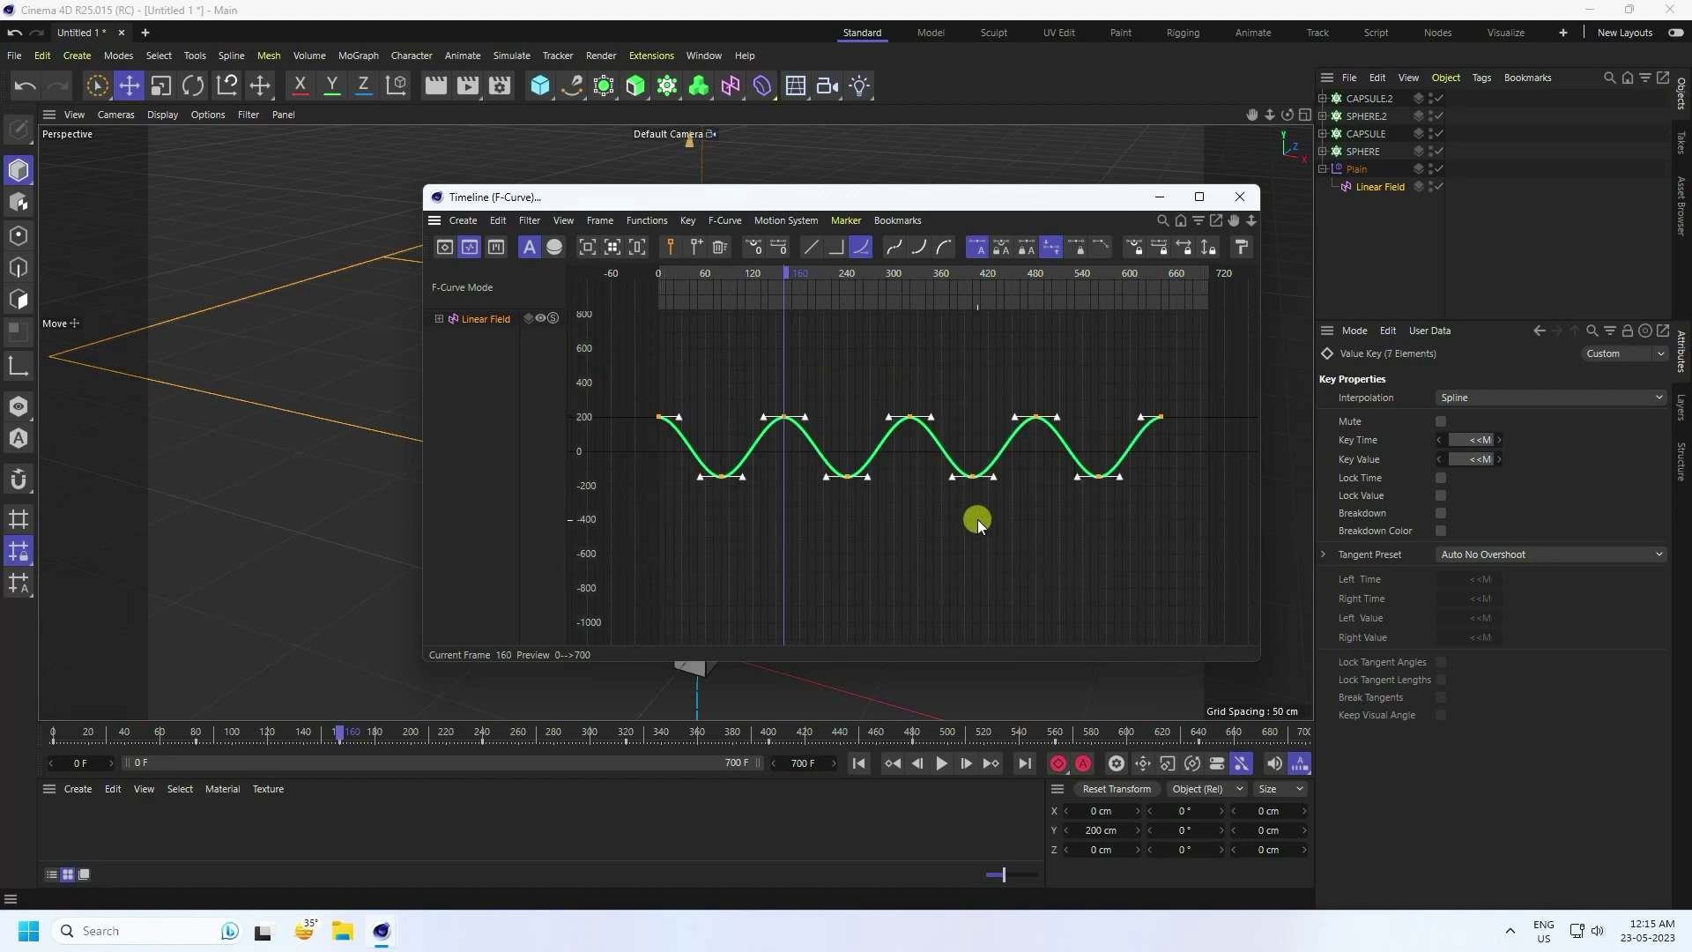
{"action": "left_click_drag", "start_coordinate": [1225, 401], "coordinate": [642, 583]}
{"action": "key", "text": "ctrl+v"}
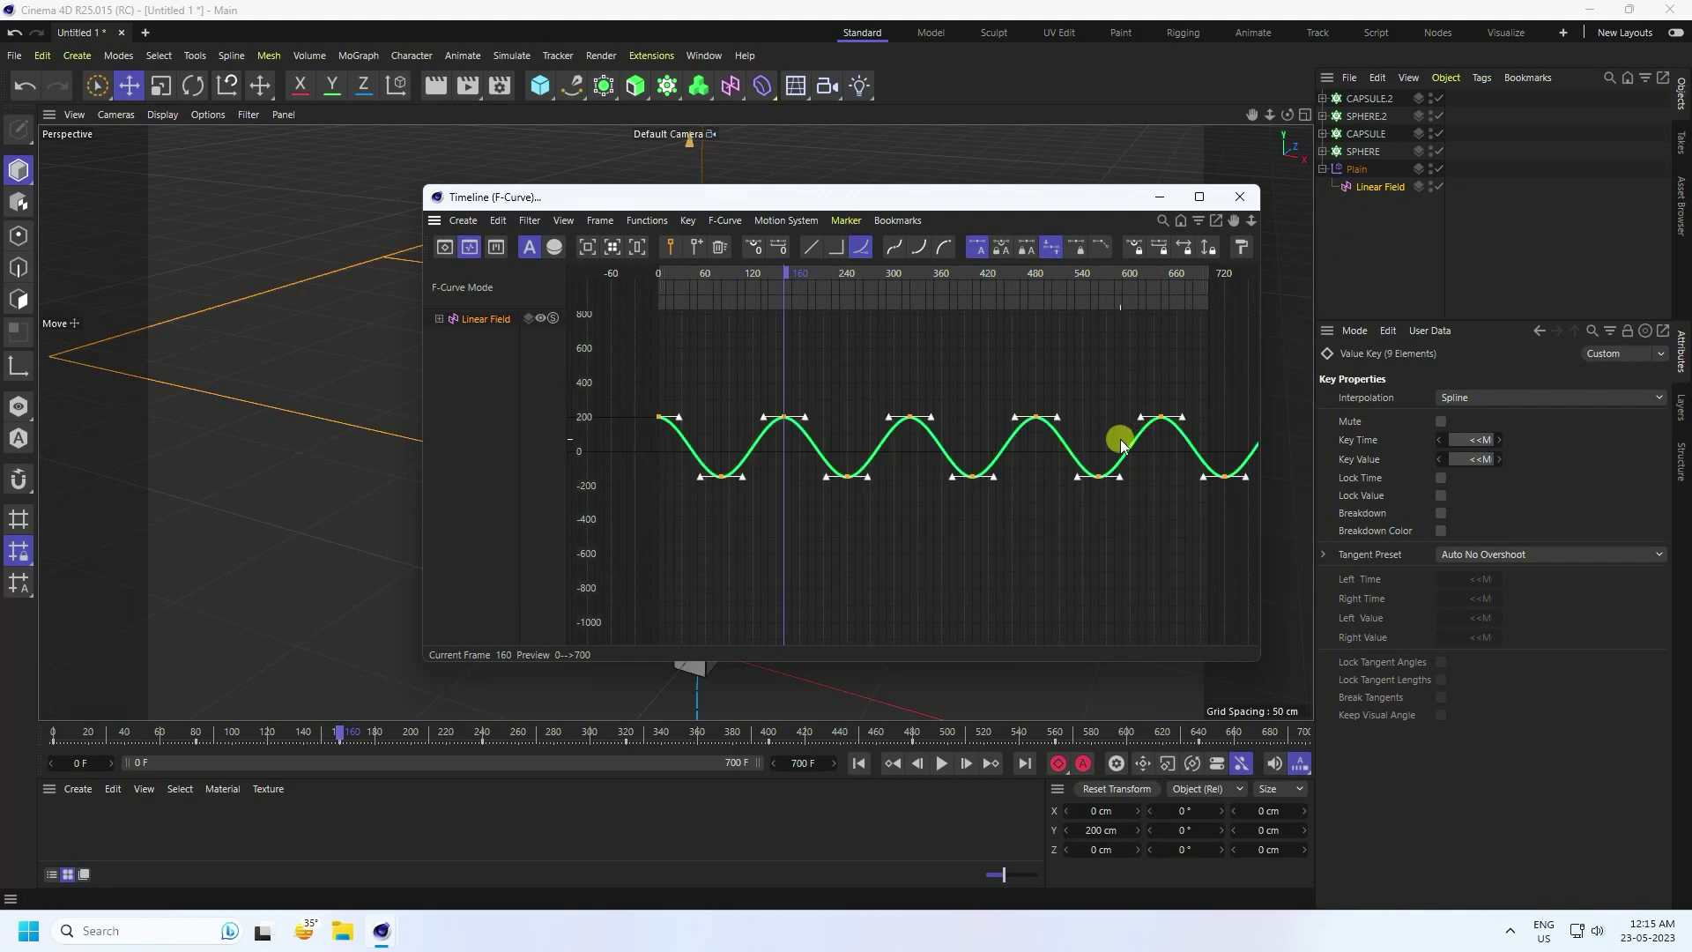
{"action": "mouse_move", "coordinate": [1262, 659]}
{"action": "left_mouse_down"}
{"action": "mouse_move", "coordinate": [1519, 823]}
{"action": "mouse_move", "coordinate": [1236, 647]}
{"action": "left_mouse_up"}
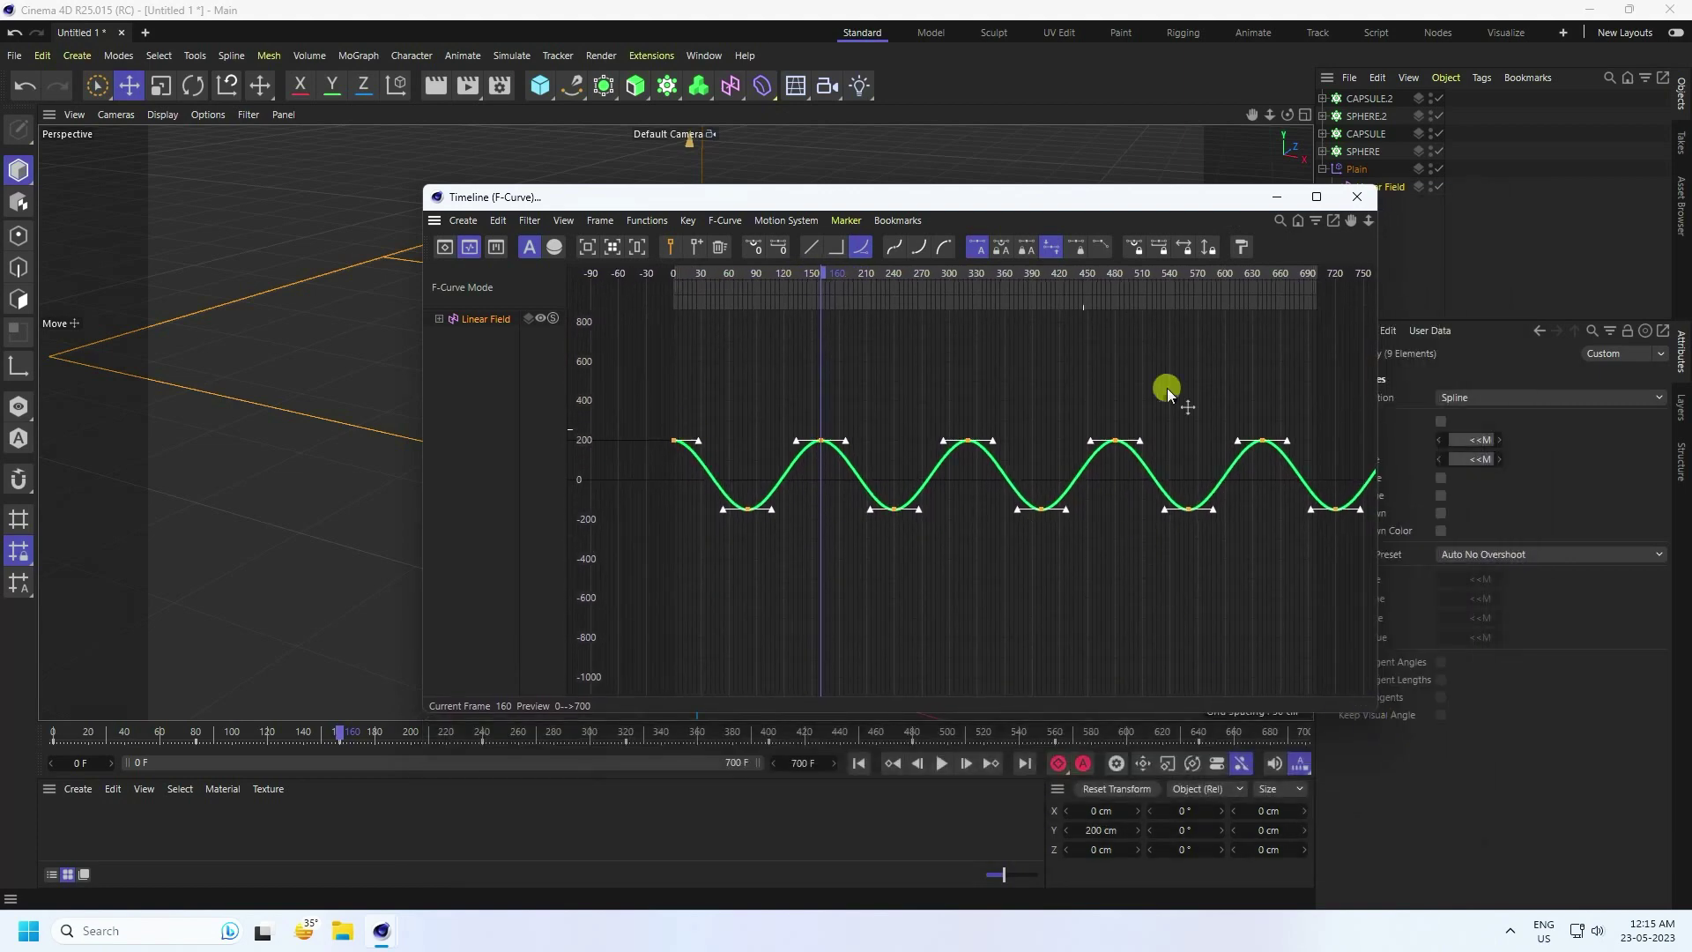
{"action": "left_click", "coordinate": [1357, 197]}
Play the field animation from frame 0, rewind, and add a new MoGraph Cloner
{"action": "left_click", "coordinate": [861, 764]}
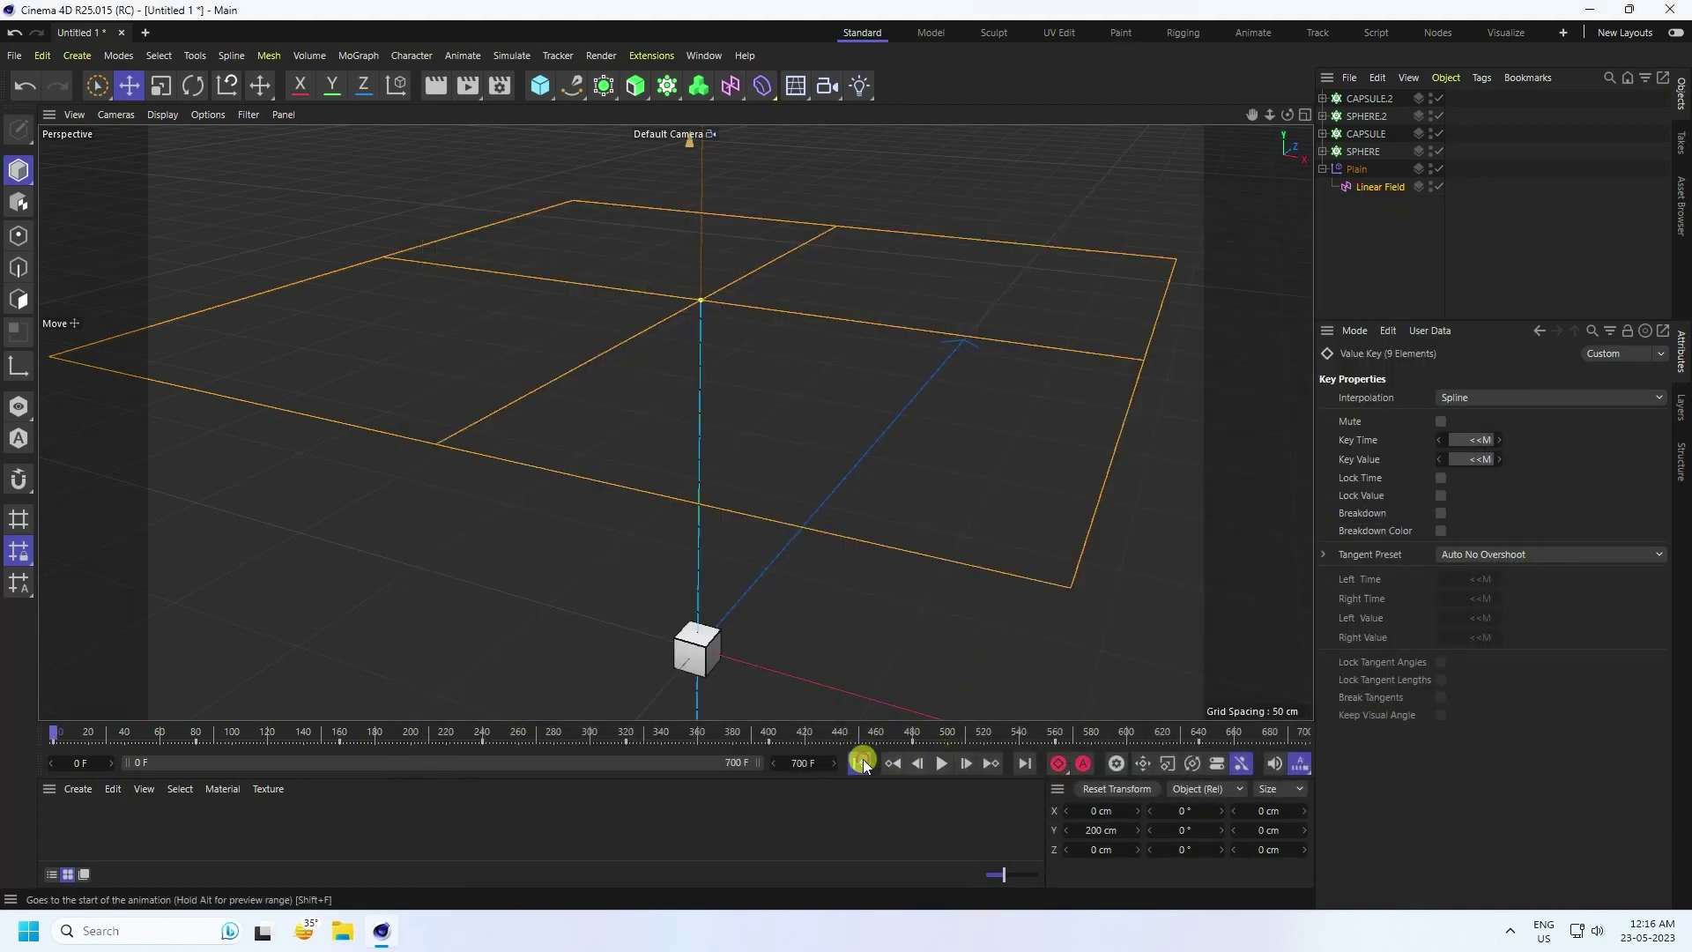
{"action": "left_click", "coordinate": [942, 763]}
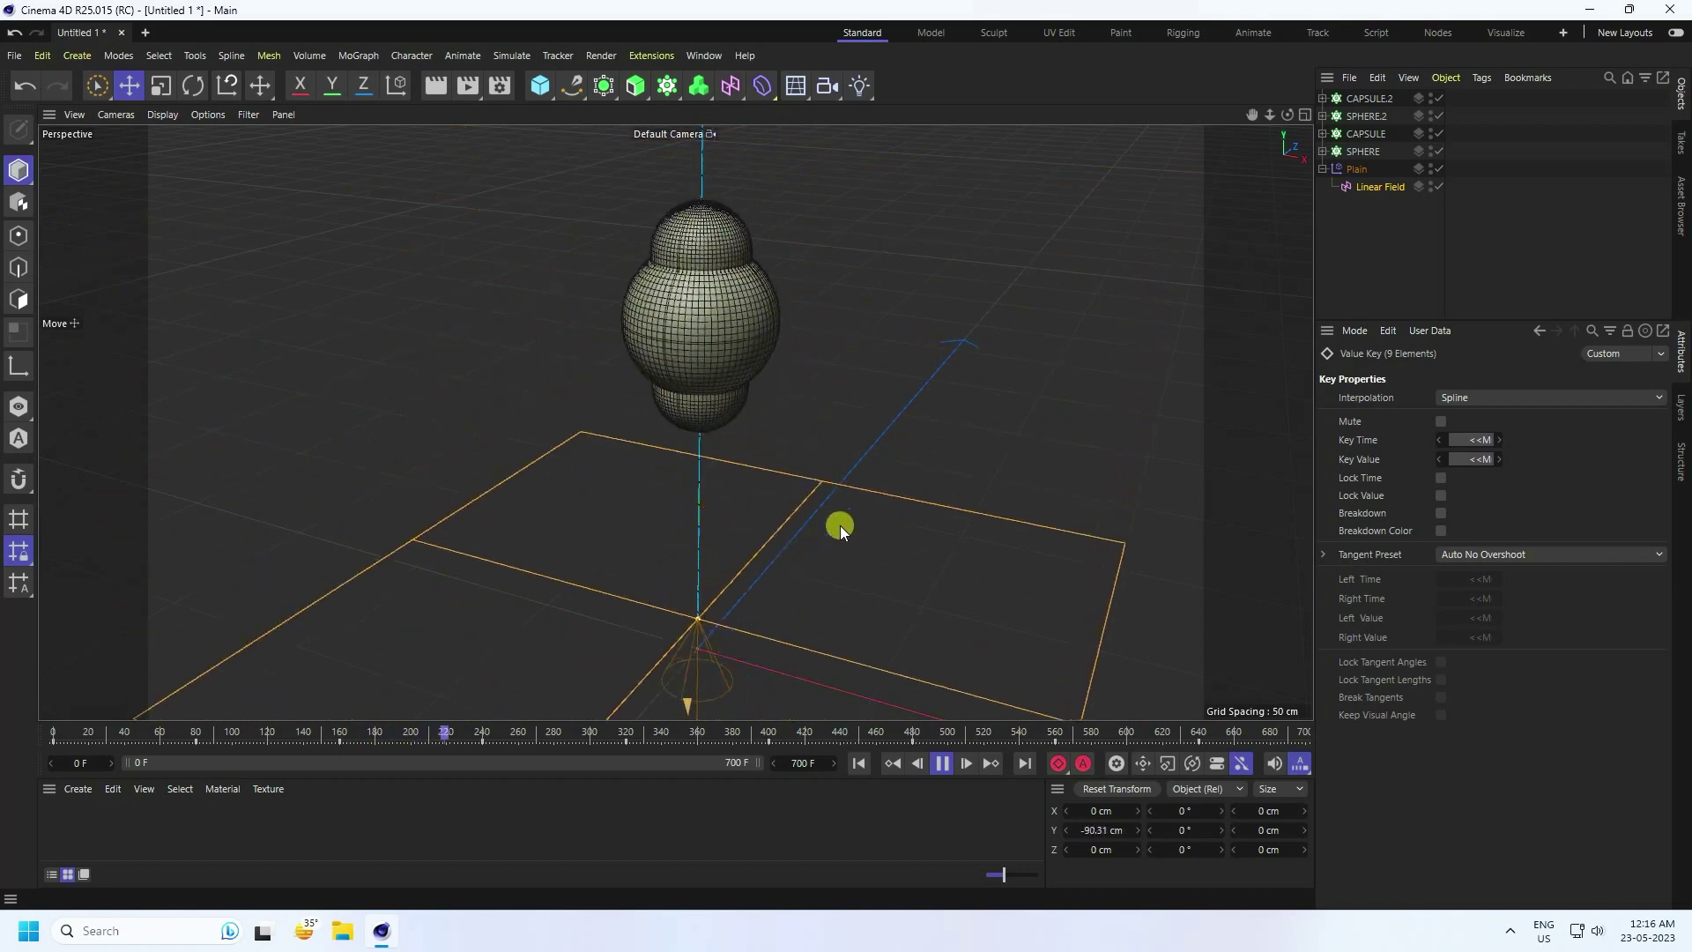
{"action": "left_click", "coordinate": [940, 763]}
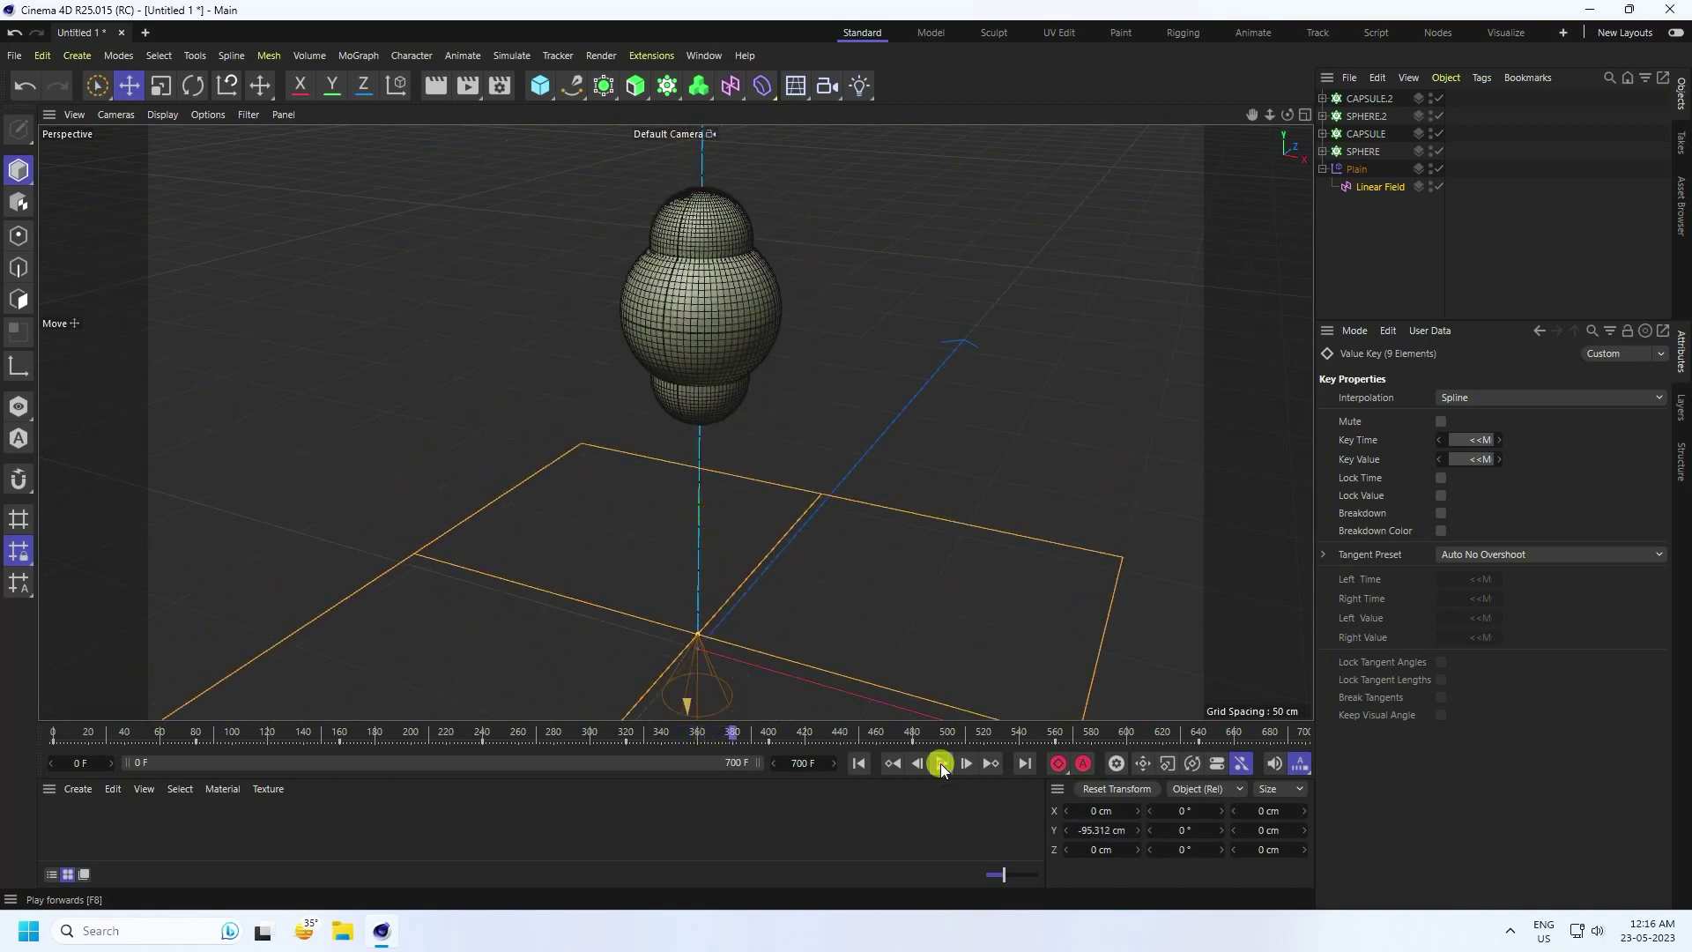
{"action": "left_click", "coordinate": [858, 763]}
{"action": "left_click", "coordinate": [364, 57]}
{"action": "left_click", "coordinate": [368, 110]}
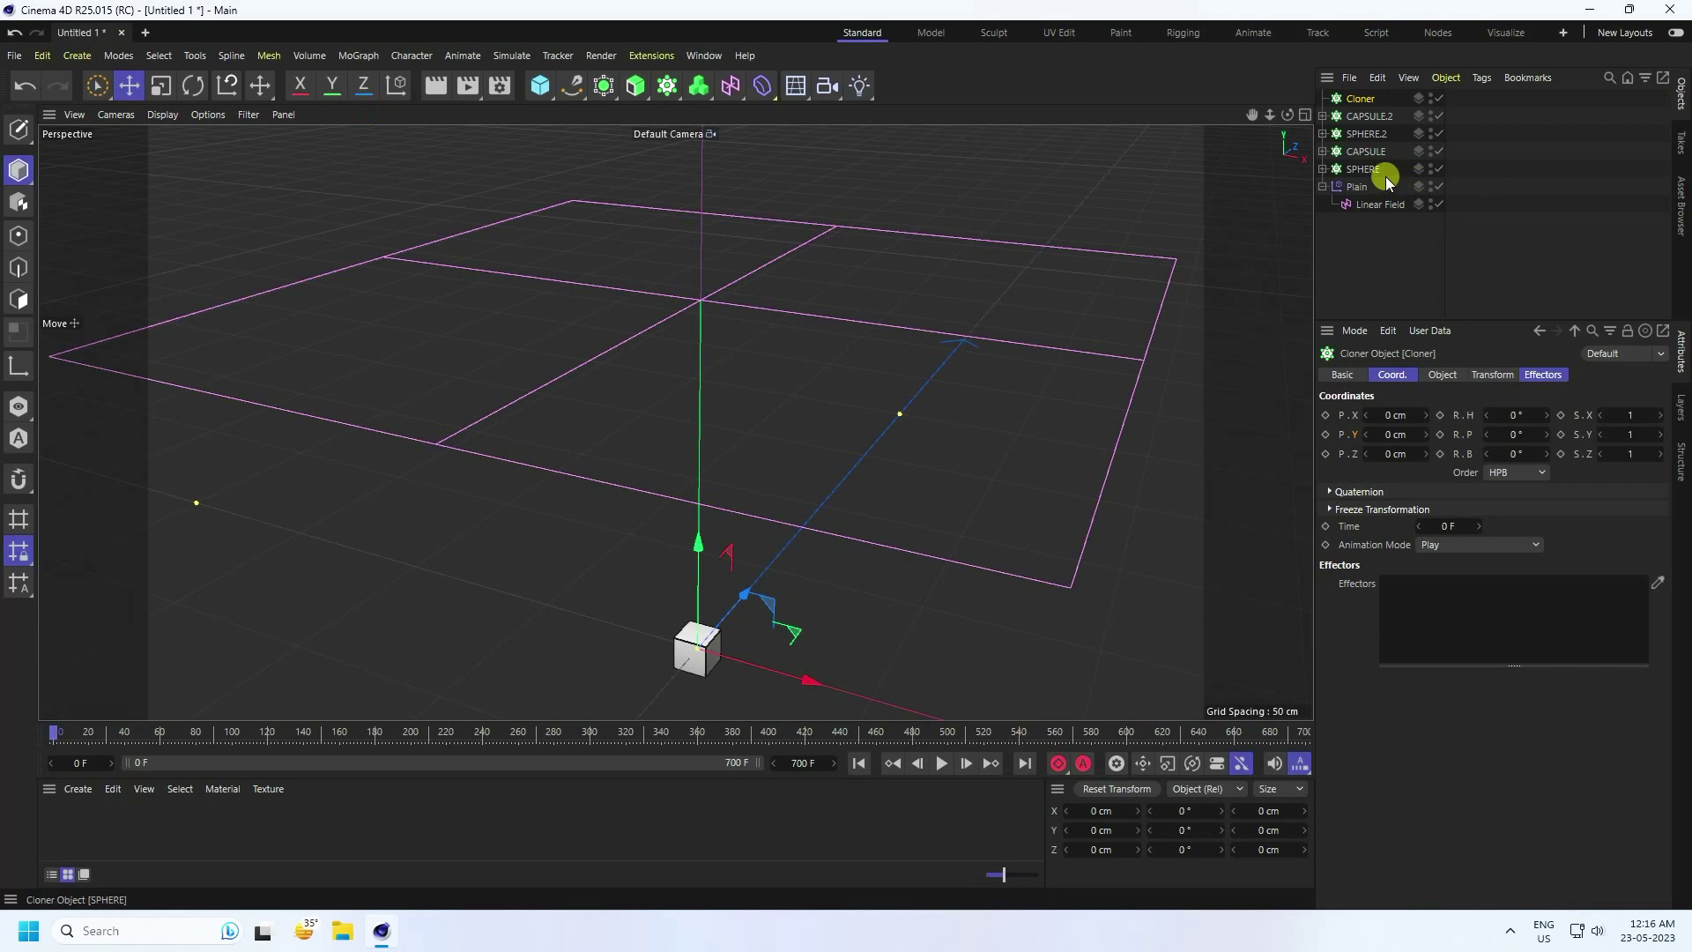
Place CAPSULE.2, SPHERE.2, CAPSULE and SPHERE under the Cloner with 10 cm grid spacing on each axis
{"action": "left_click_drag", "start_coordinate": [1391, 174], "coordinate": [1347, 105]}
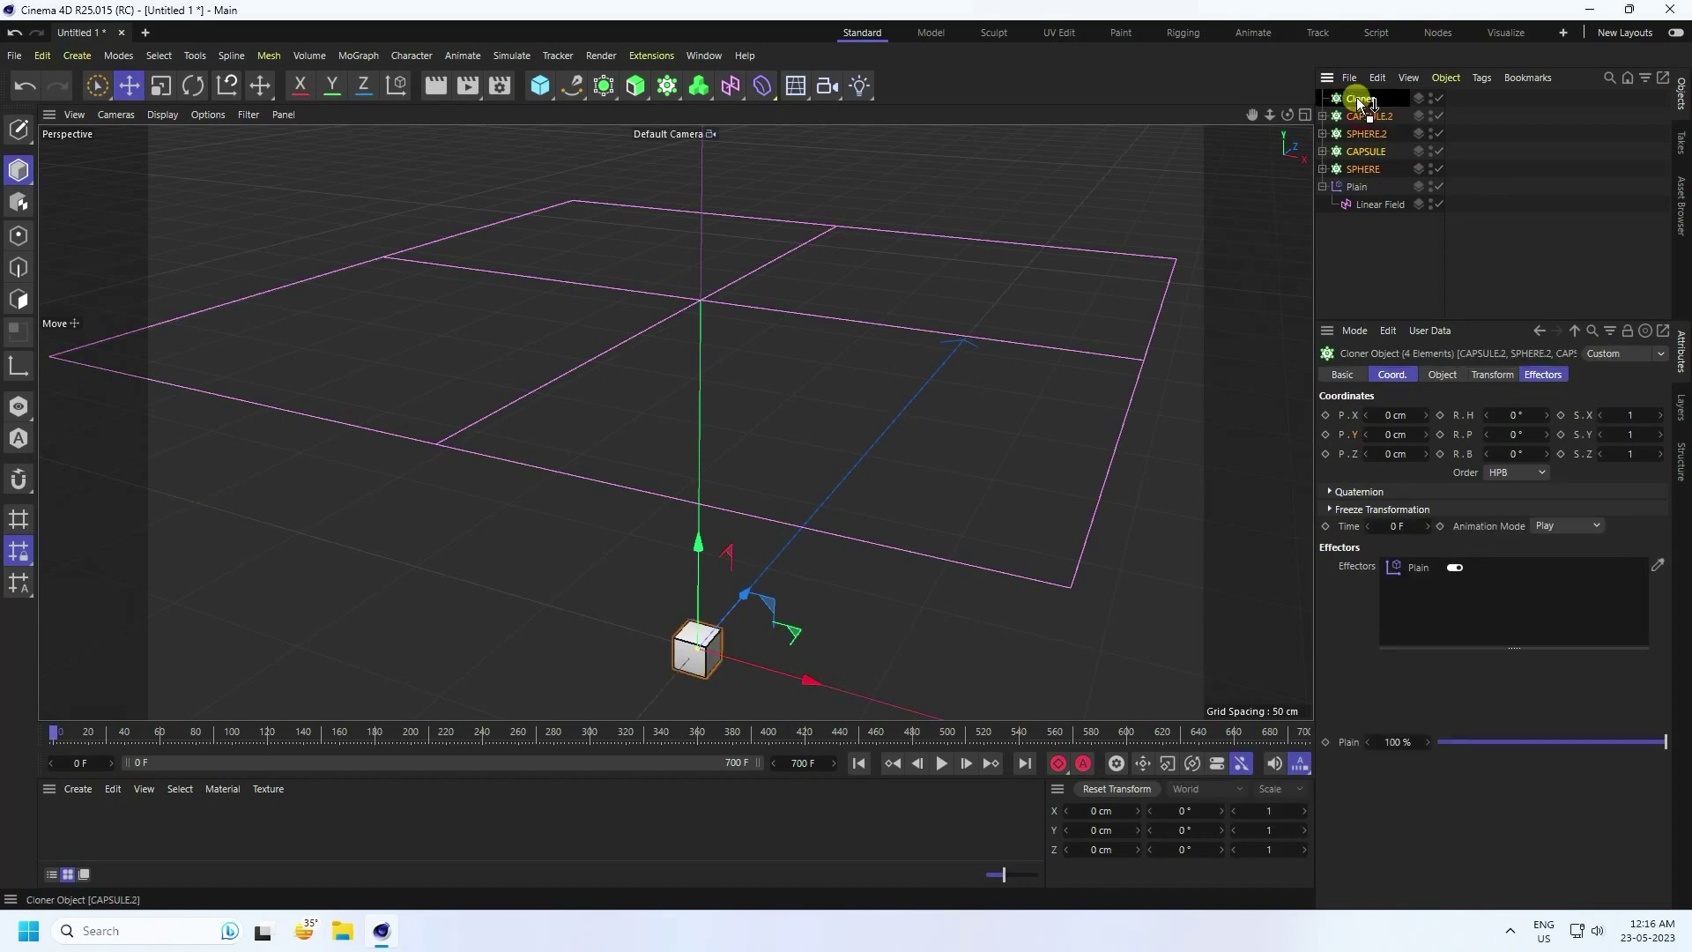
{"action": "left_click_drag", "start_coordinate": [1356, 97], "coordinate": [1362, 97]}
{"action": "scroll", "coordinate": [653, 421], "scroll_direction": "down", "scroll_amount": 4}
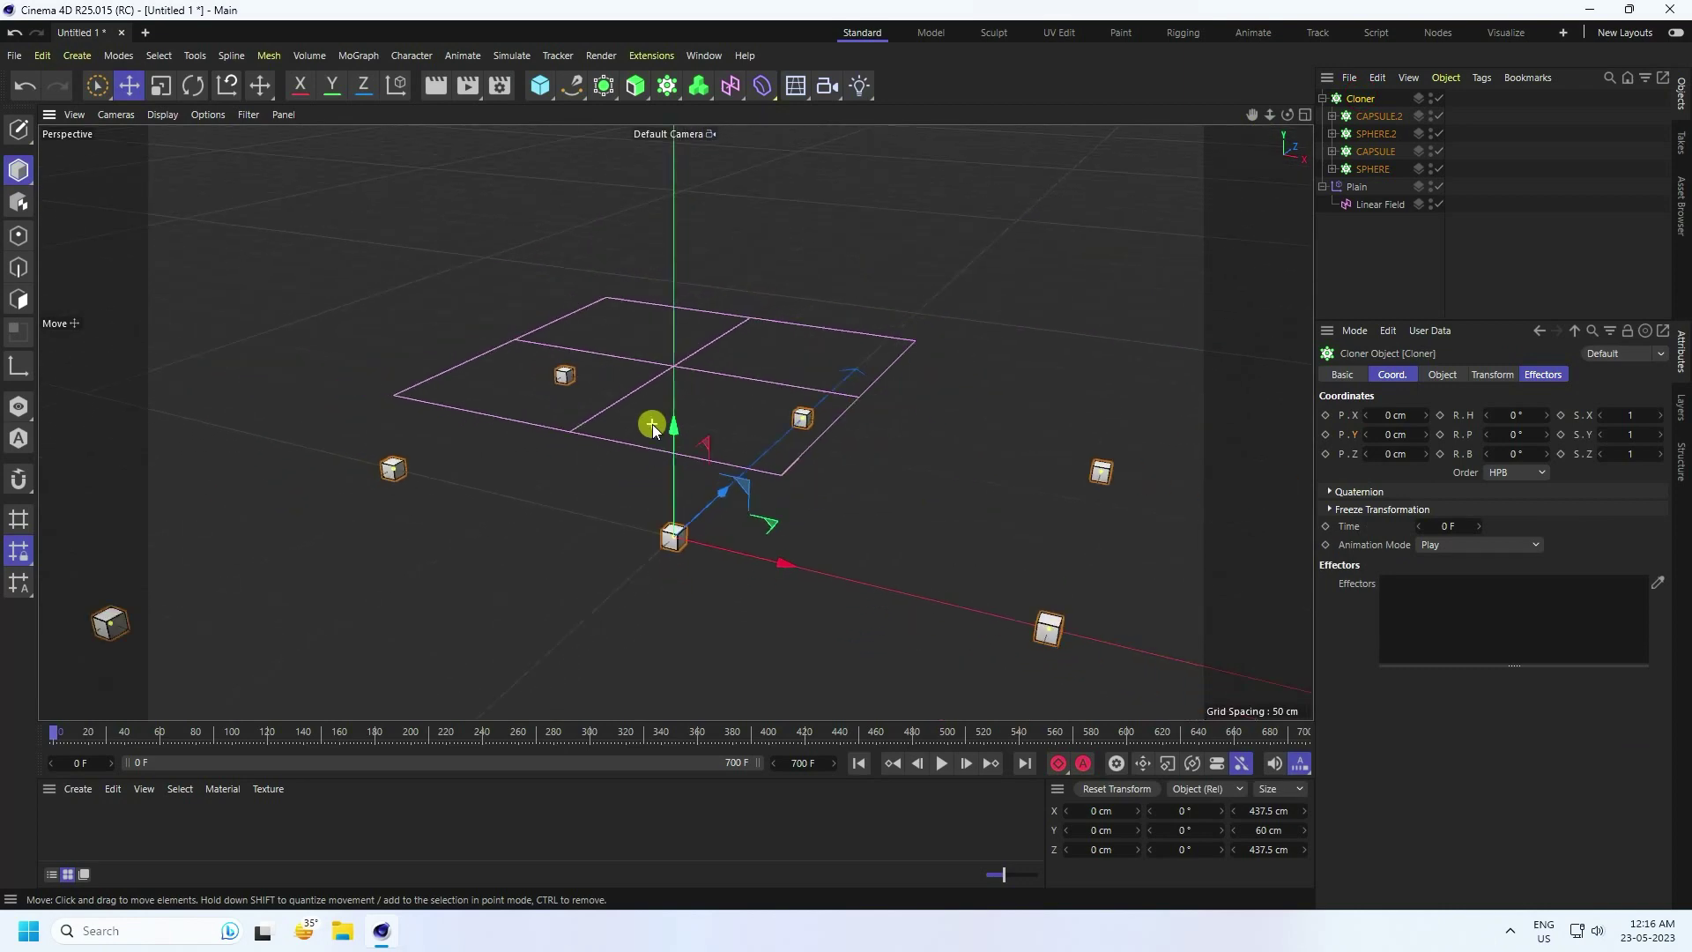
{"action": "scroll", "coordinate": [652, 425], "scroll_direction": "down", "scroll_amount": 2}
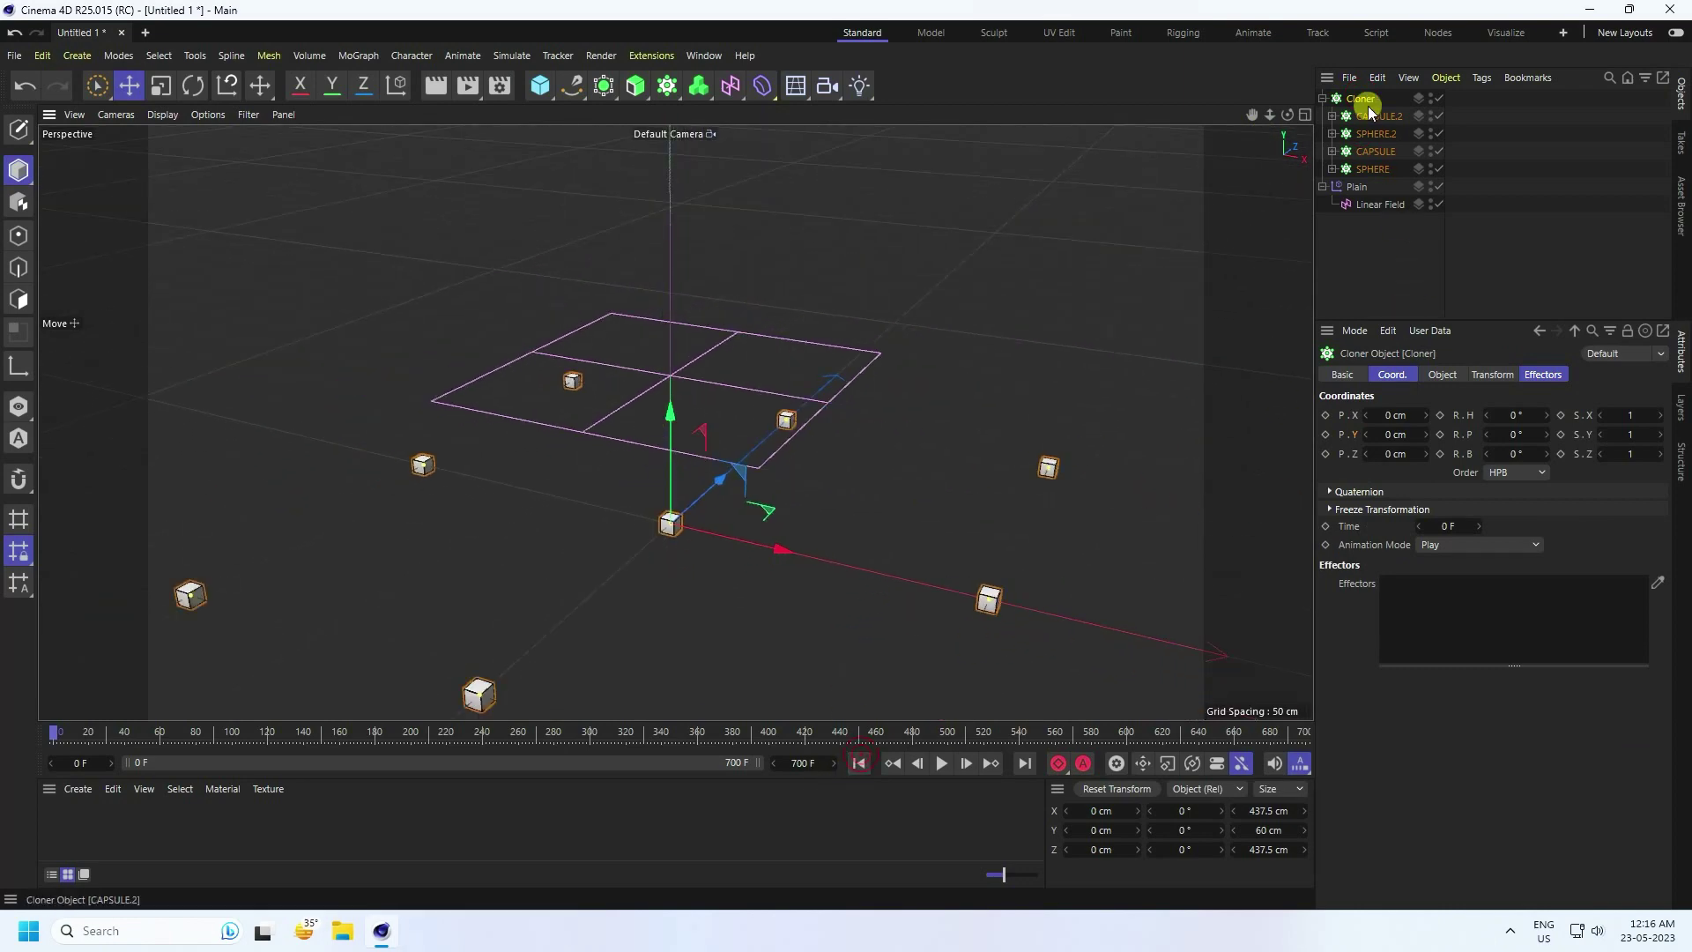
{"action": "left_click", "coordinate": [1446, 375]}
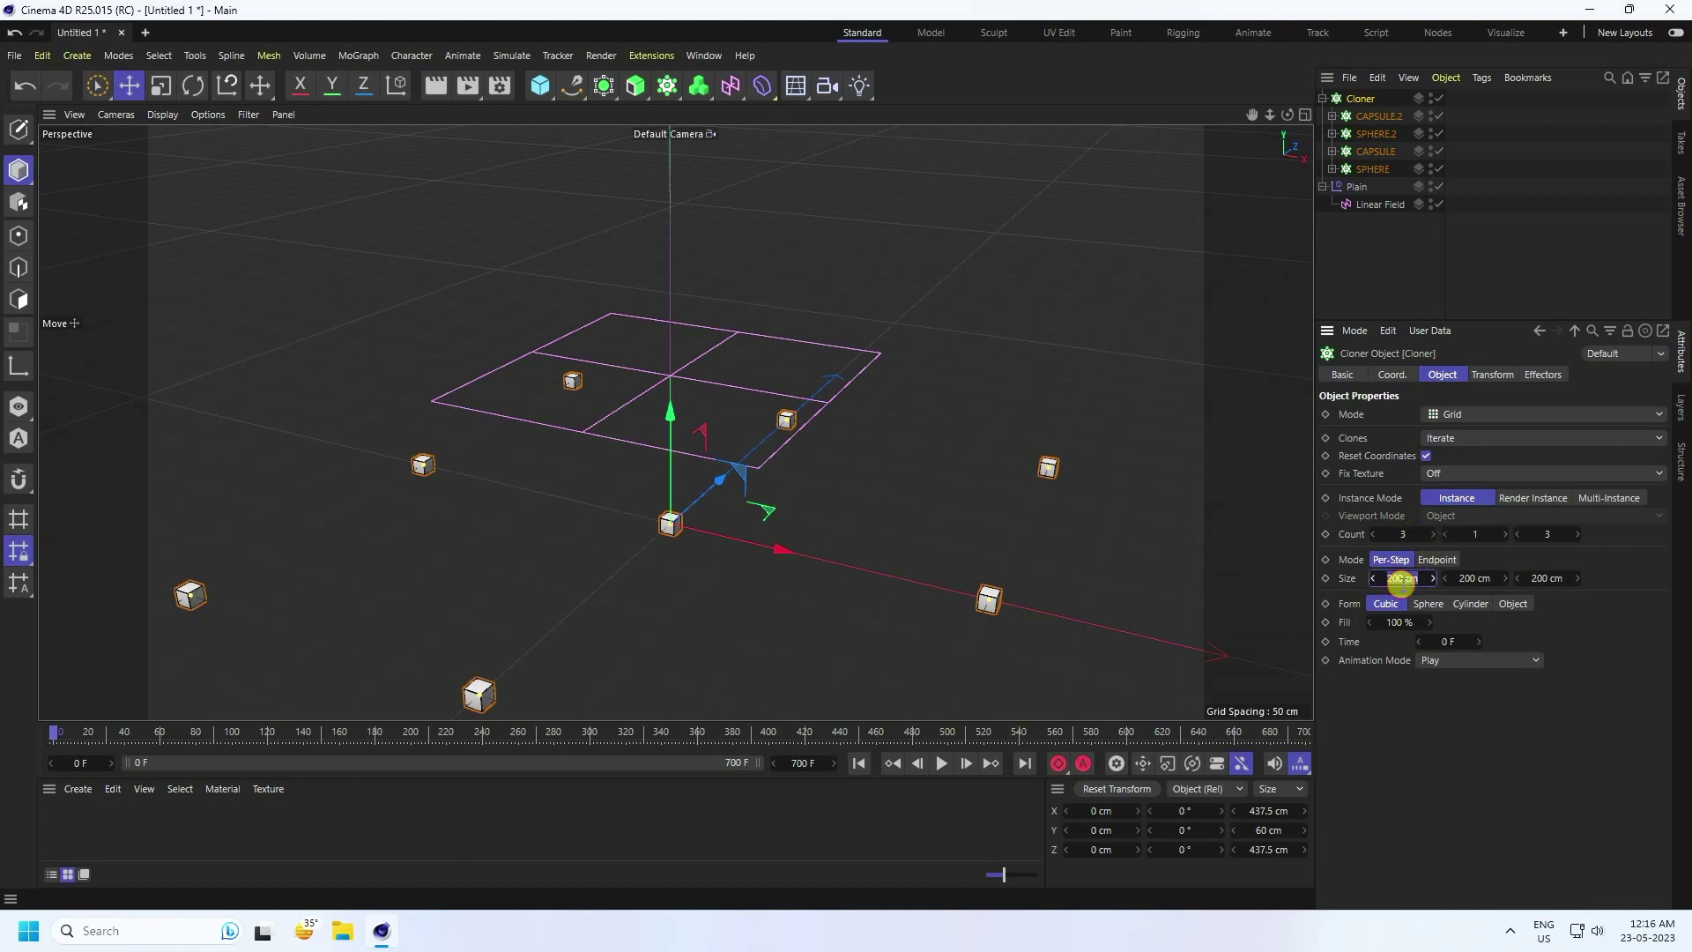
{"action": "key", "text": "Return"}
{"action": "left_click", "coordinate": [1476, 579]}
{"action": "left_click", "coordinate": [1541, 578]}
{"action": "key", "text": "Return"}
{"action": "key", "text": "h"}
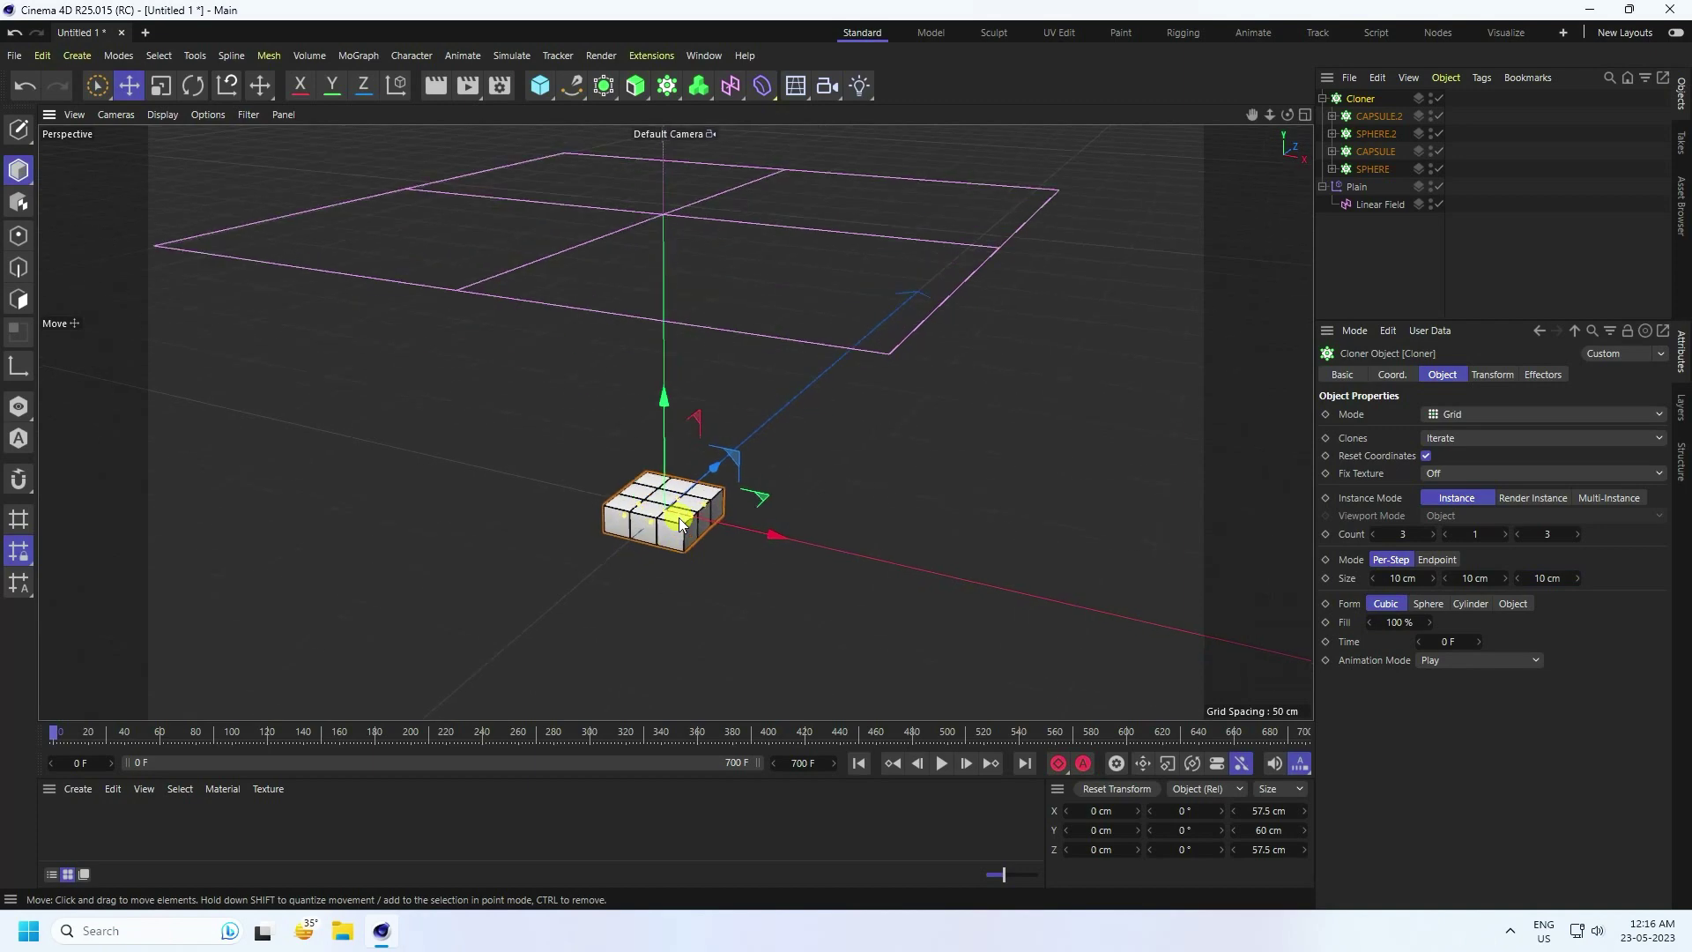
Set the grid clone count to 9, 5 and 10 on X, Y and Z
{"action": "left_click", "coordinate": [1433, 535]}
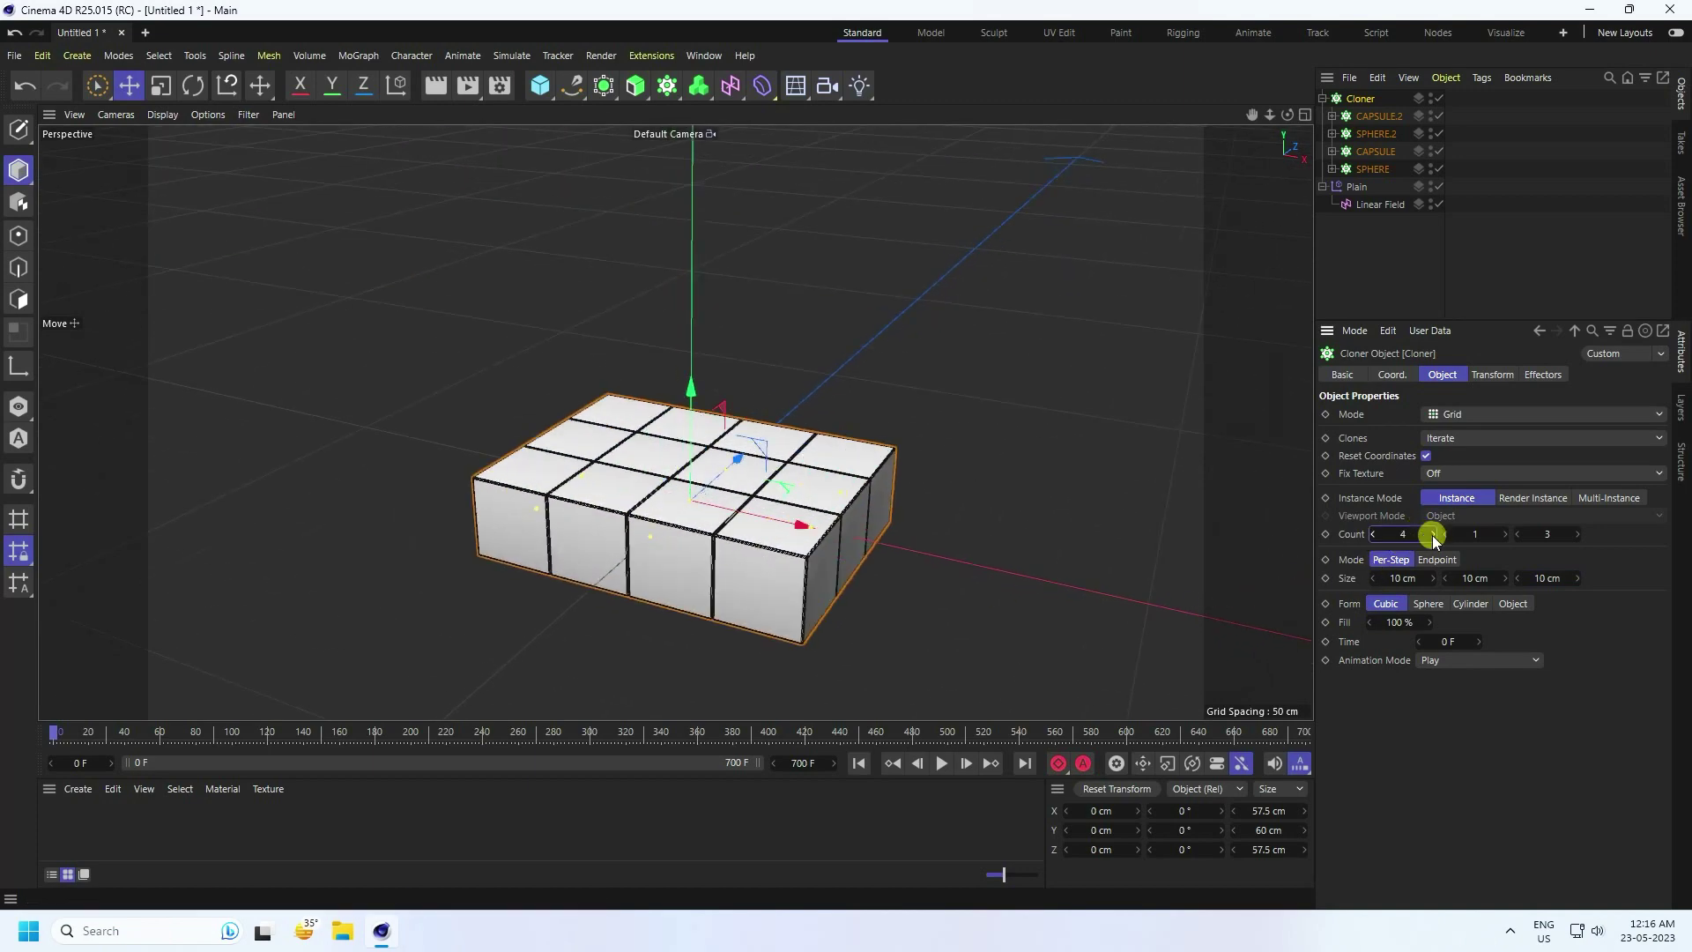
{"action": "left_click", "coordinate": [1433, 535]}
{"action": "left_click", "coordinate": [1433, 535]}
{"action": "left_click", "coordinate": [1433, 535]}
{"action": "left_click", "coordinate": [1433, 535]}
{"action": "left_click", "coordinate": [1433, 535]}
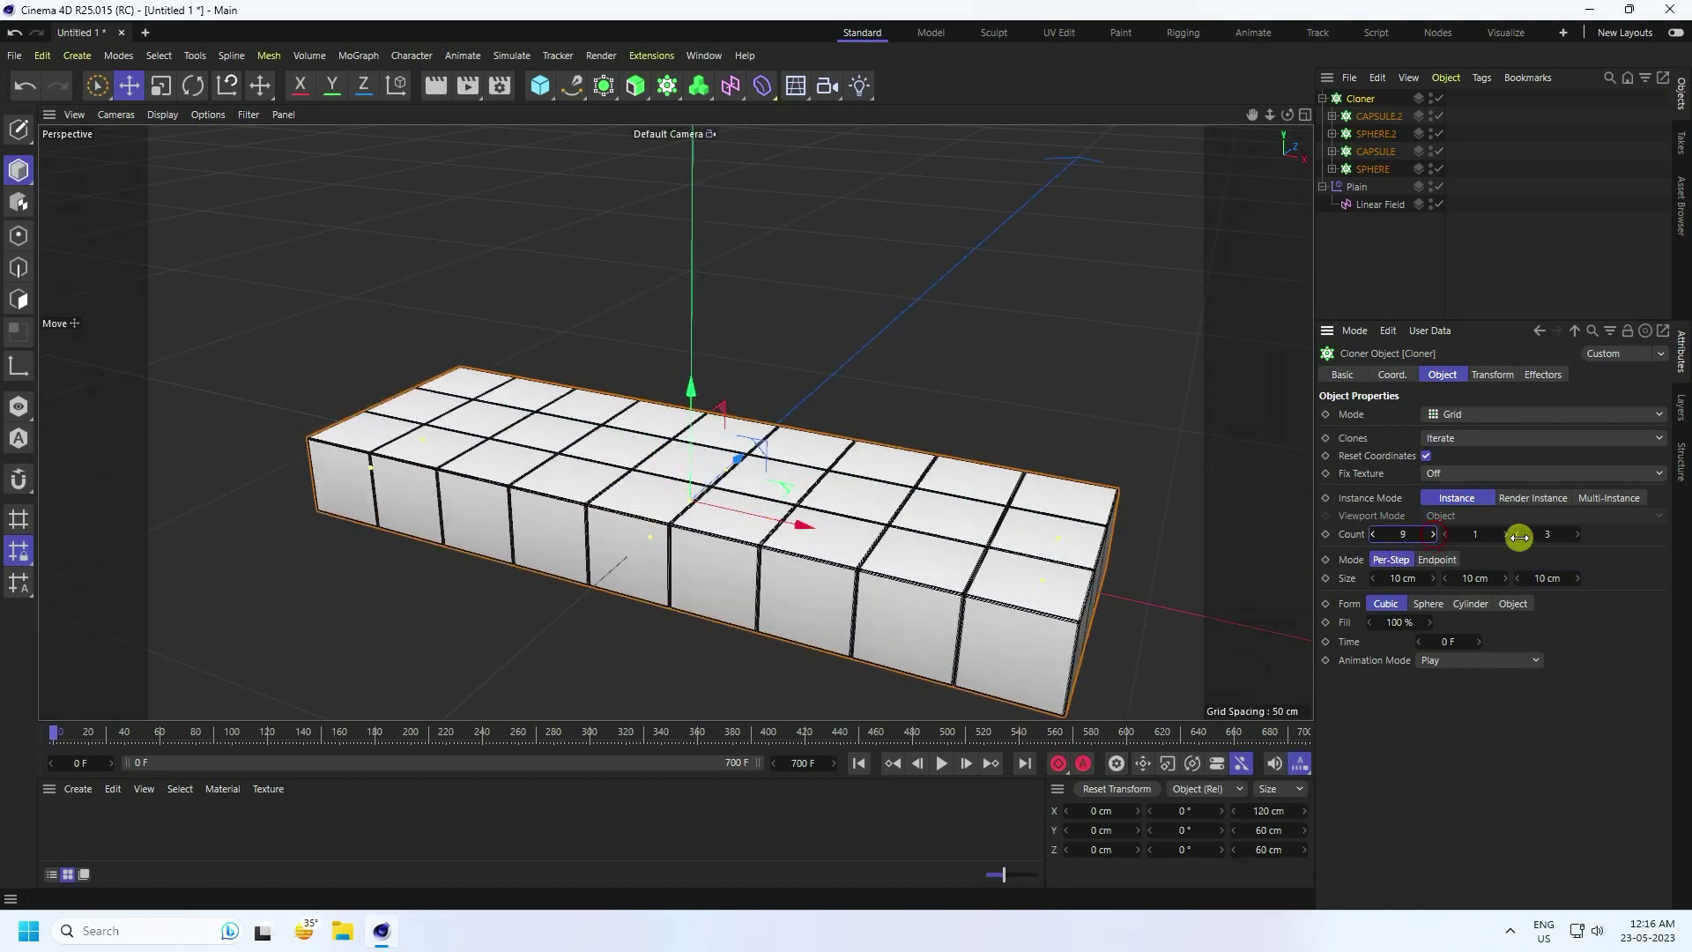
{"action": "left_click", "coordinate": [1507, 534]}
{"action": "left_click", "coordinate": [1507, 534]}
{"action": "left_click", "coordinate": [1506, 534]}
{"action": "left_click", "coordinate": [1507, 534]}
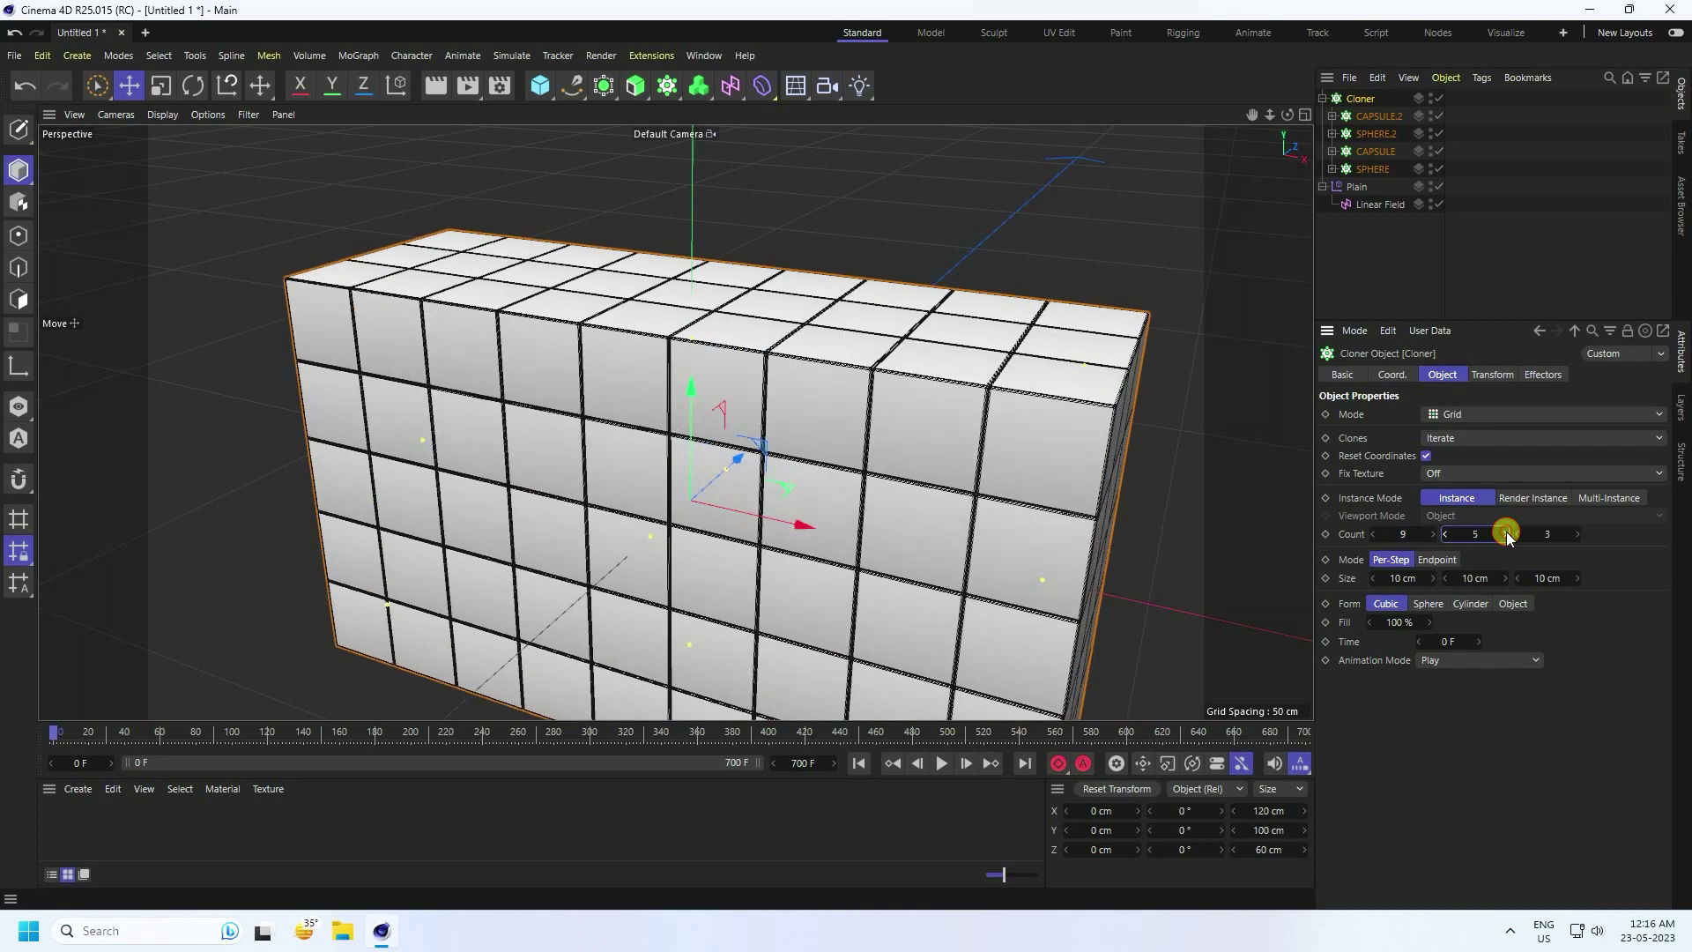
{"action": "key", "text": "h"}
{"action": "left_click", "coordinate": [1579, 535]}
{"action": "left_click", "coordinate": [1578, 535]}
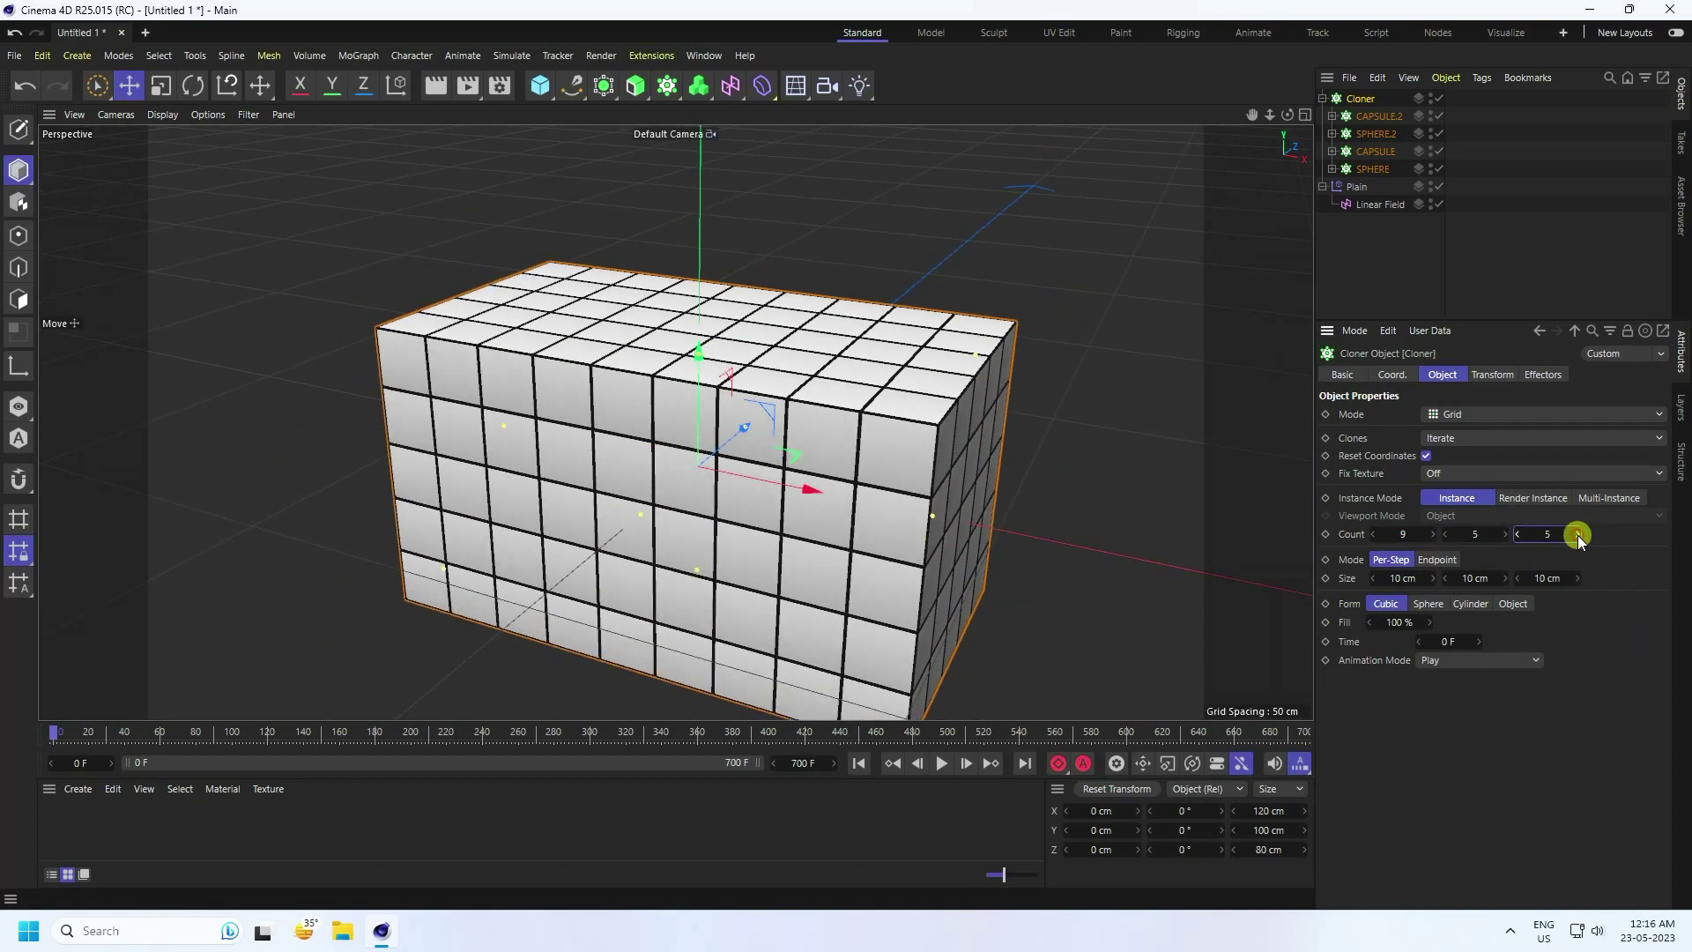
{"action": "left_click", "coordinate": [1578, 535]}
{"action": "left_click", "coordinate": [1578, 535]}
{"action": "left_click", "coordinate": [1578, 535]}
{"action": "left_click", "coordinate": [1578, 535]}
{"action": "left_click", "coordinate": [1578, 535]}
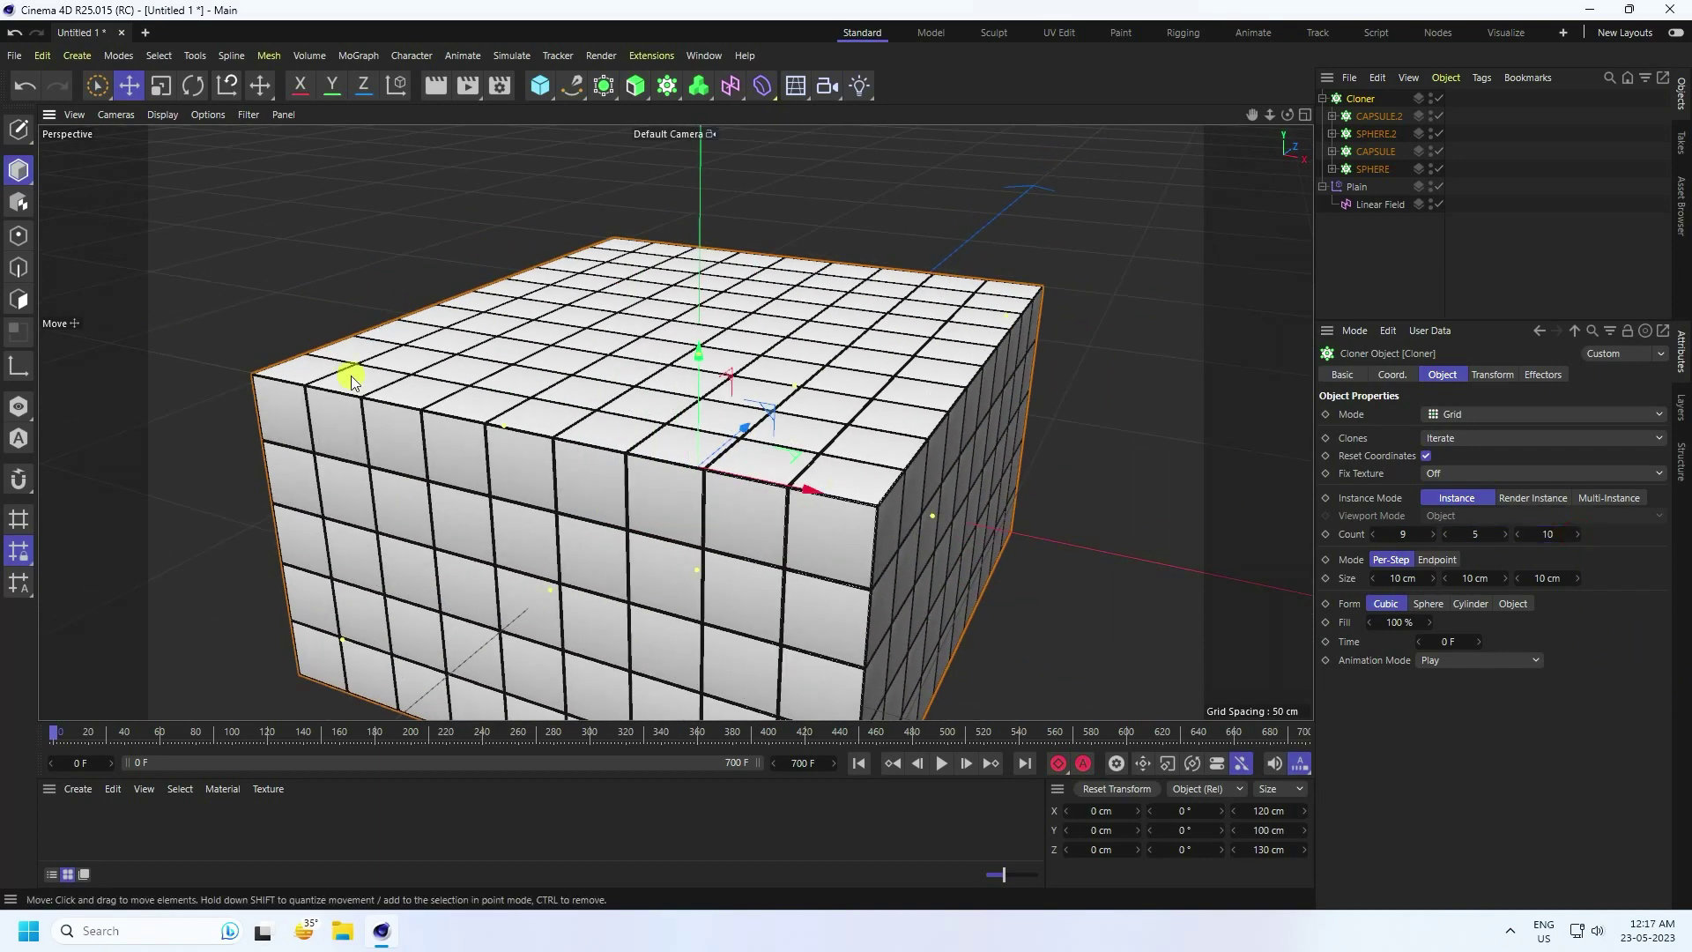
{"action": "scroll", "coordinate": [991, 571], "scroll_direction": "down", "scroll_amount": 5}
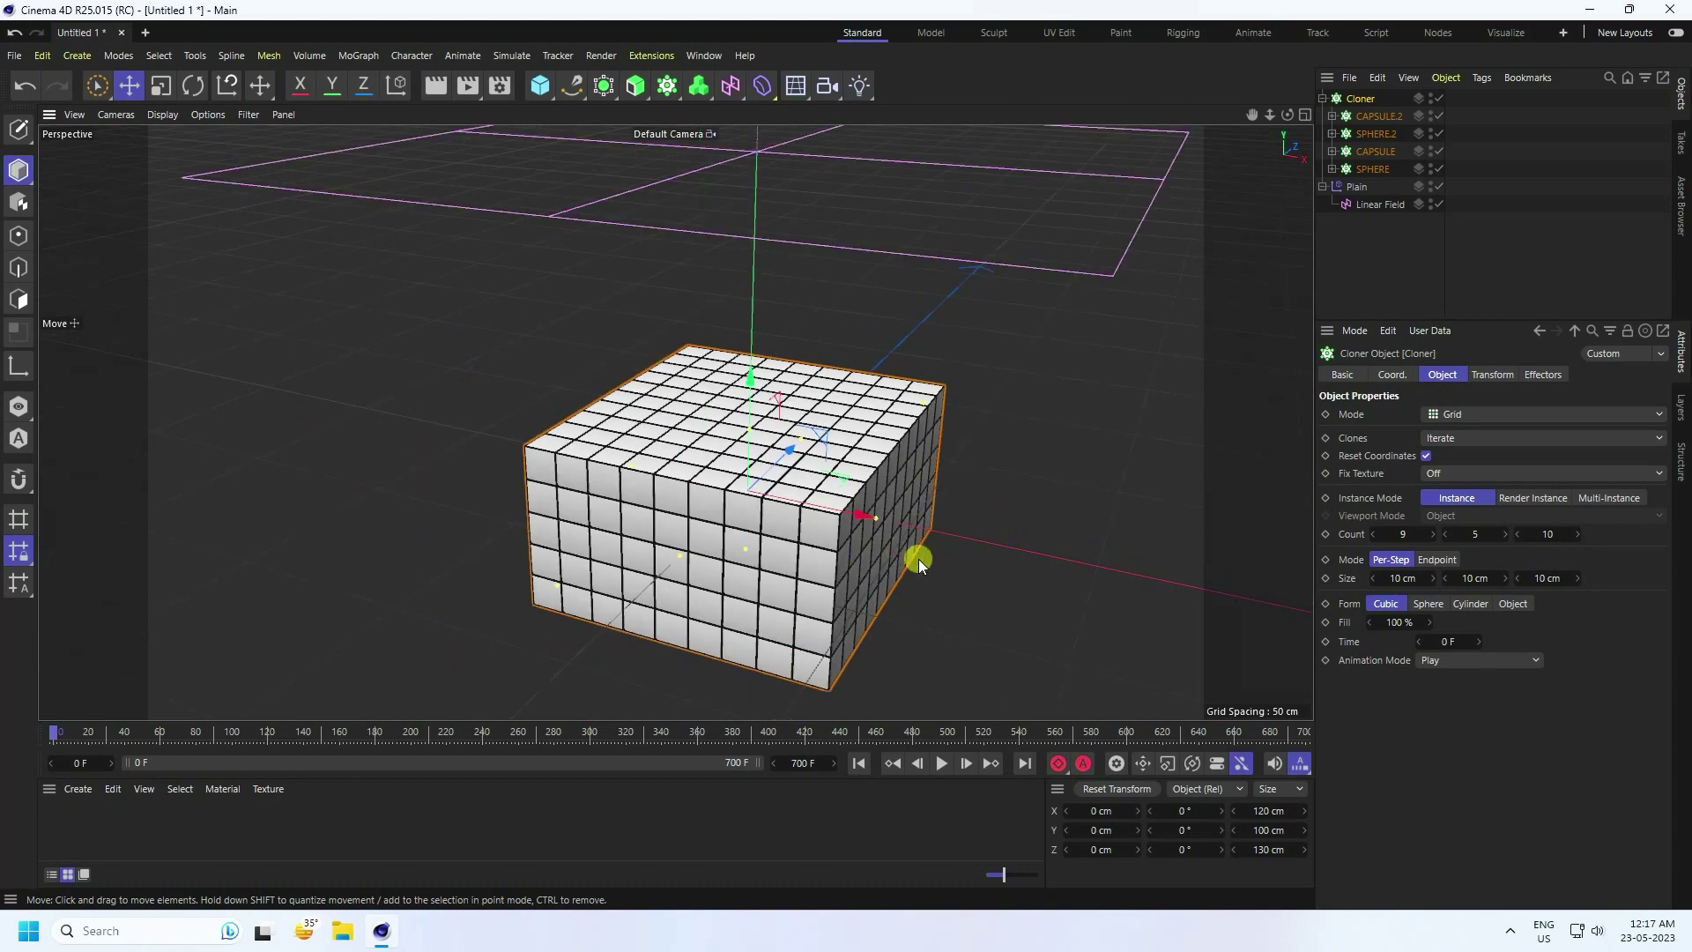
{"action": "mouse_move", "coordinate": [918, 558]}
{"action": "left_mouse_down", "text": "alt"}
{"action": "mouse_move", "coordinate": [876, 612]}
{"action": "mouse_move", "coordinate": [940, 517]}
{"action": "mouse_move", "coordinate": [895, 547]}
{"action": "mouse_move", "coordinate": [860, 544]}
{"action": "mouse_move", "coordinate": [884, 559]}
{"action": "left_mouse_up", "text": "alt"}
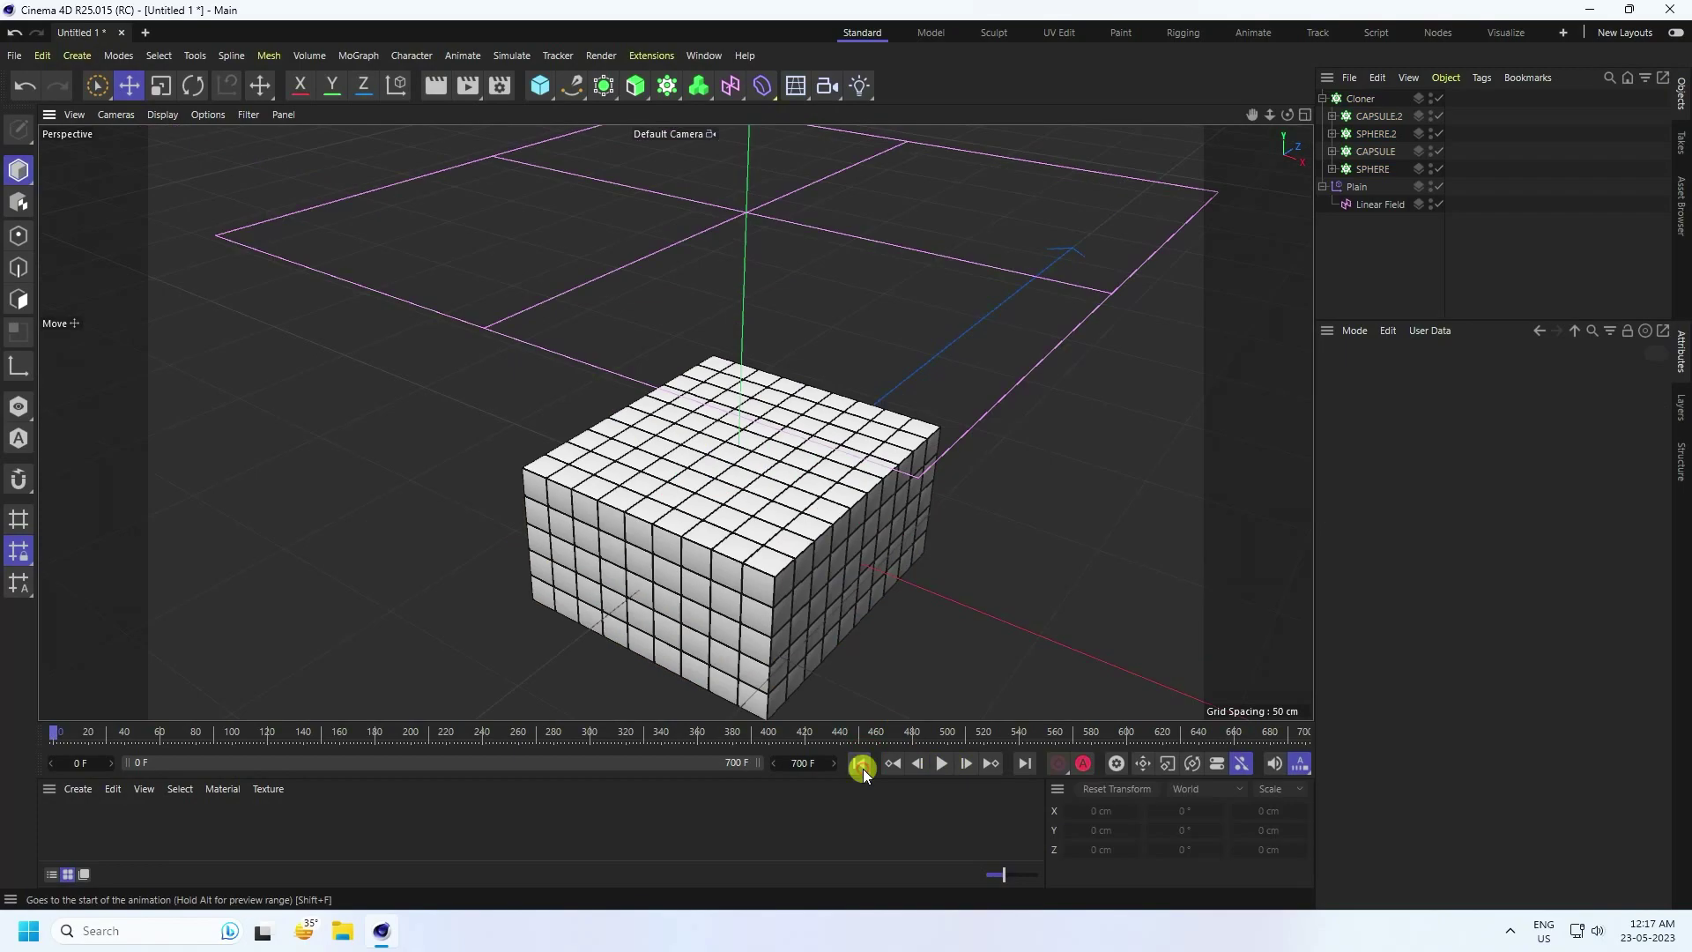
{"action": "left_click", "coordinate": [938, 763]}
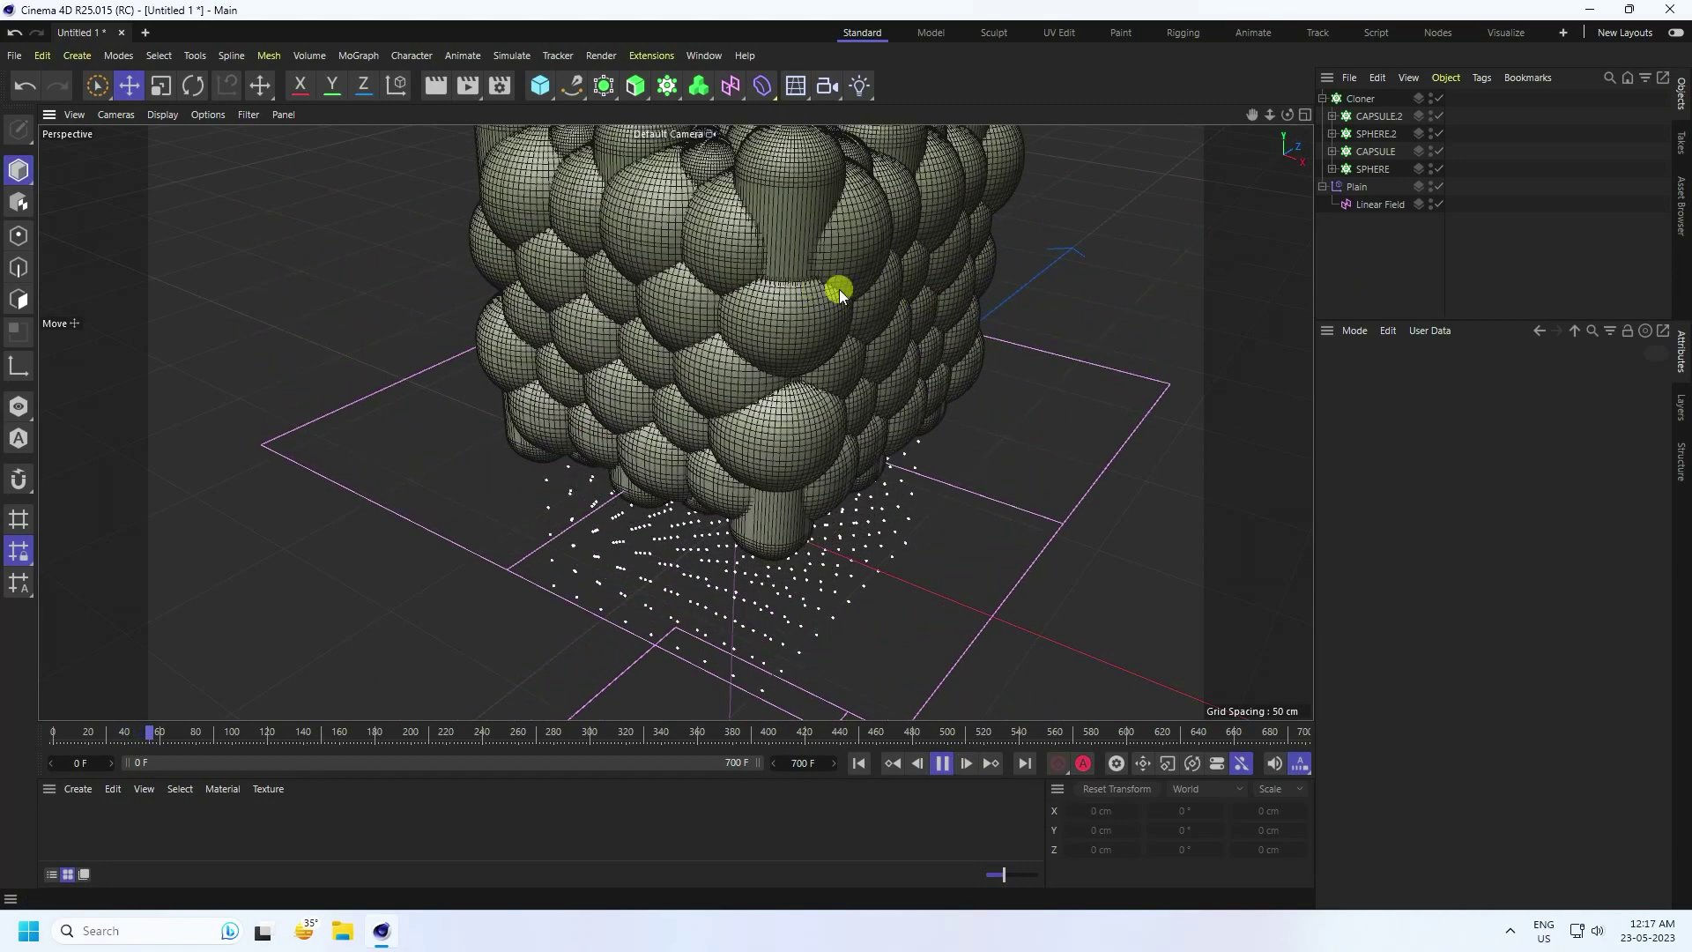
{"action": "left_click", "coordinate": [939, 763]}
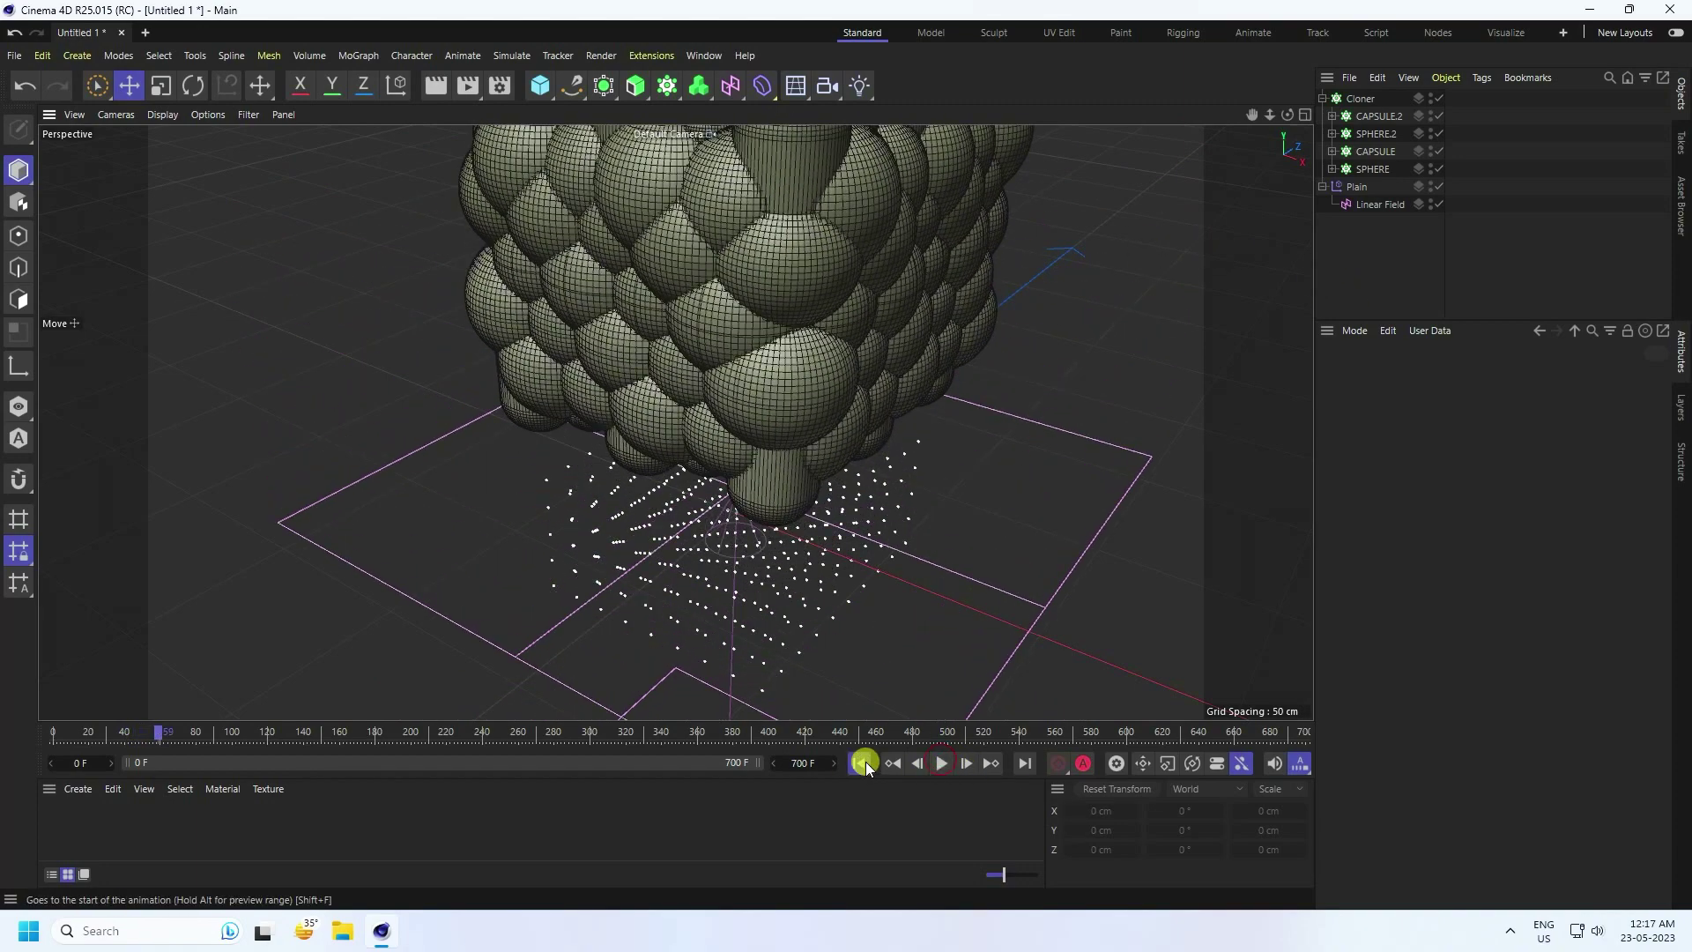
{"action": "left_click", "coordinate": [858, 763]}
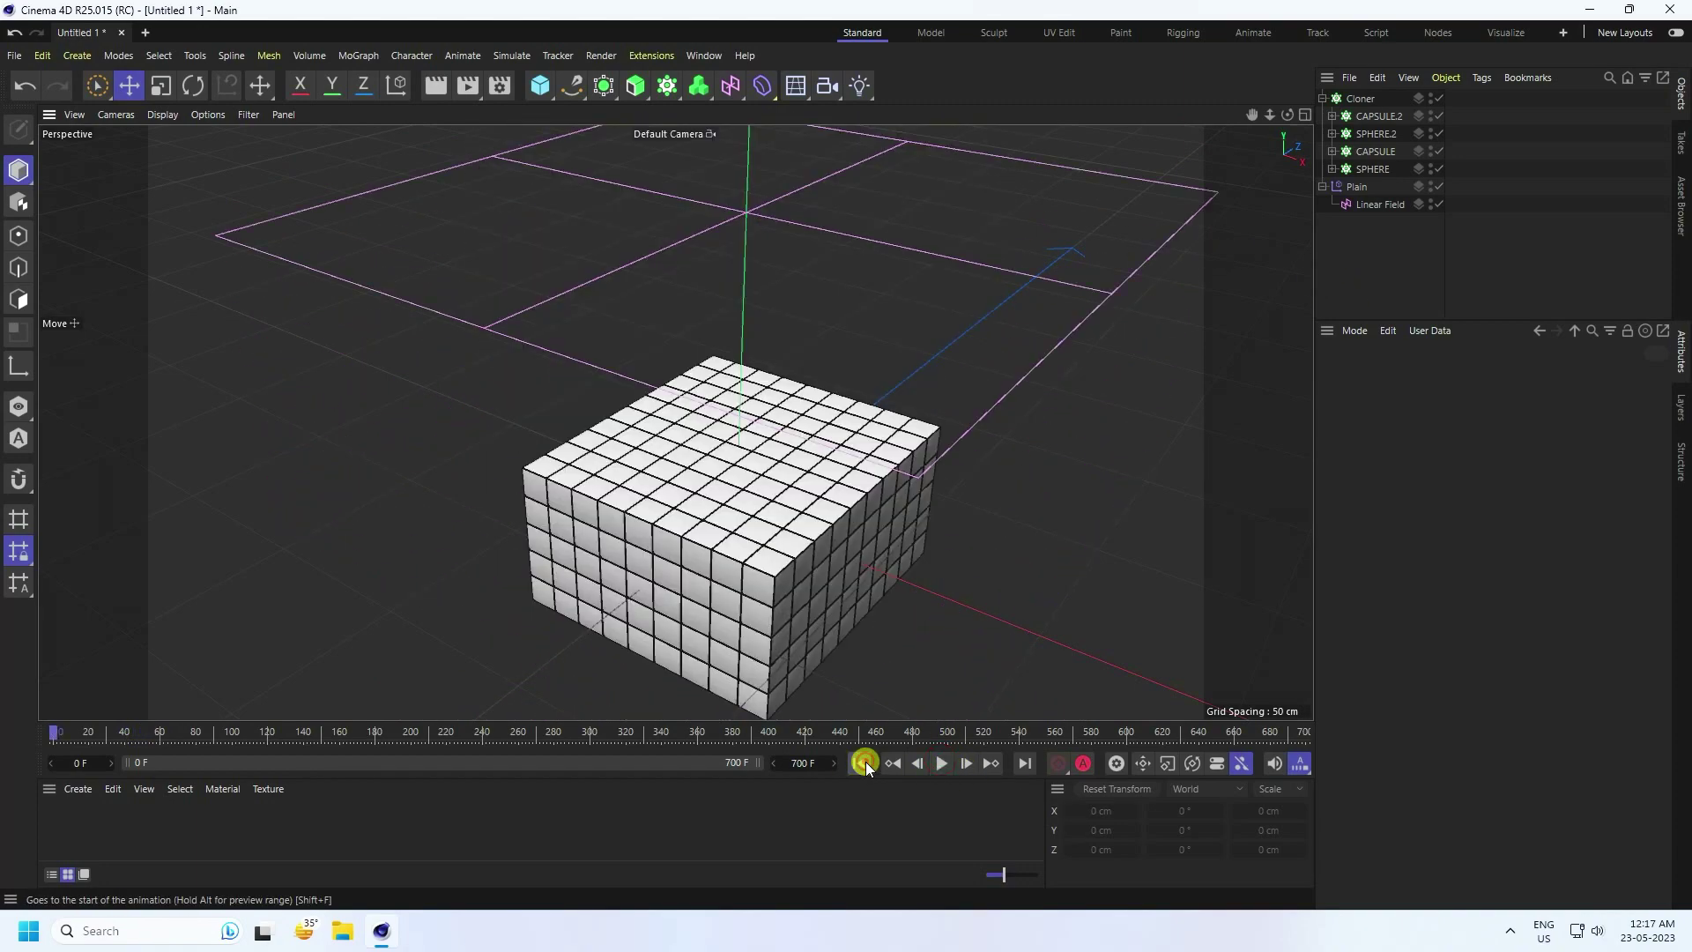
{"action": "left_click", "coordinate": [1354, 188]}
Enable Plain effector rotation with R.H 45°, R.P 20°, R.B -45°, then select the Cloner
{"action": "left_click", "coordinate": [1493, 374]}
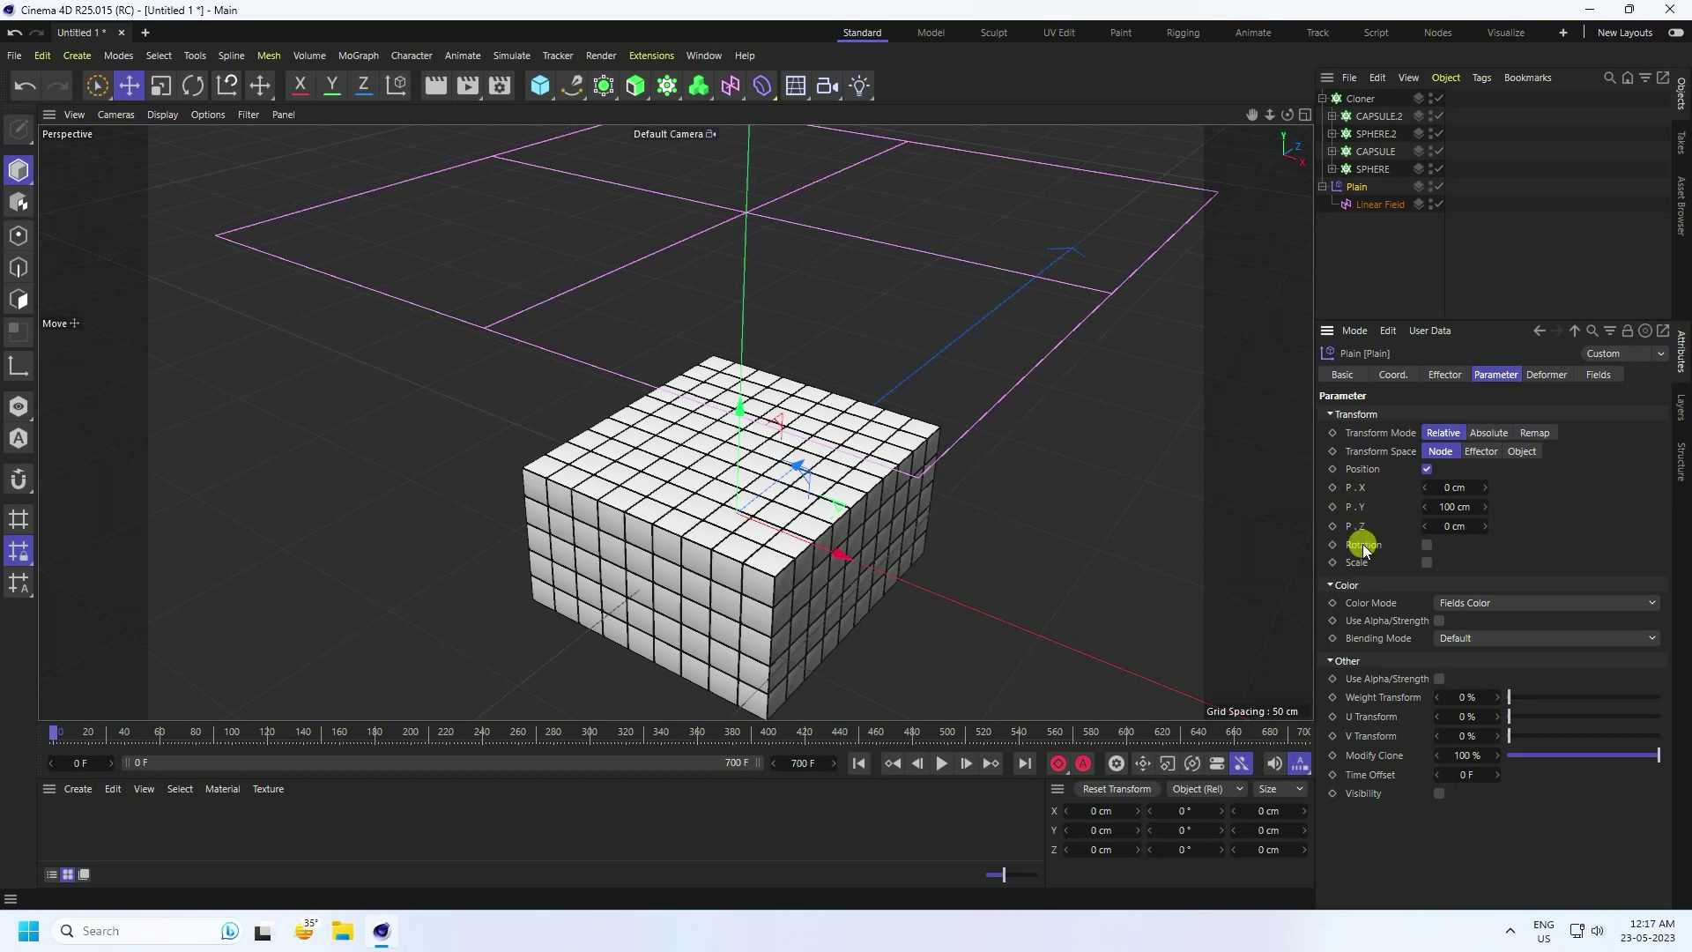
{"action": "left_click", "coordinate": [1427, 544]}
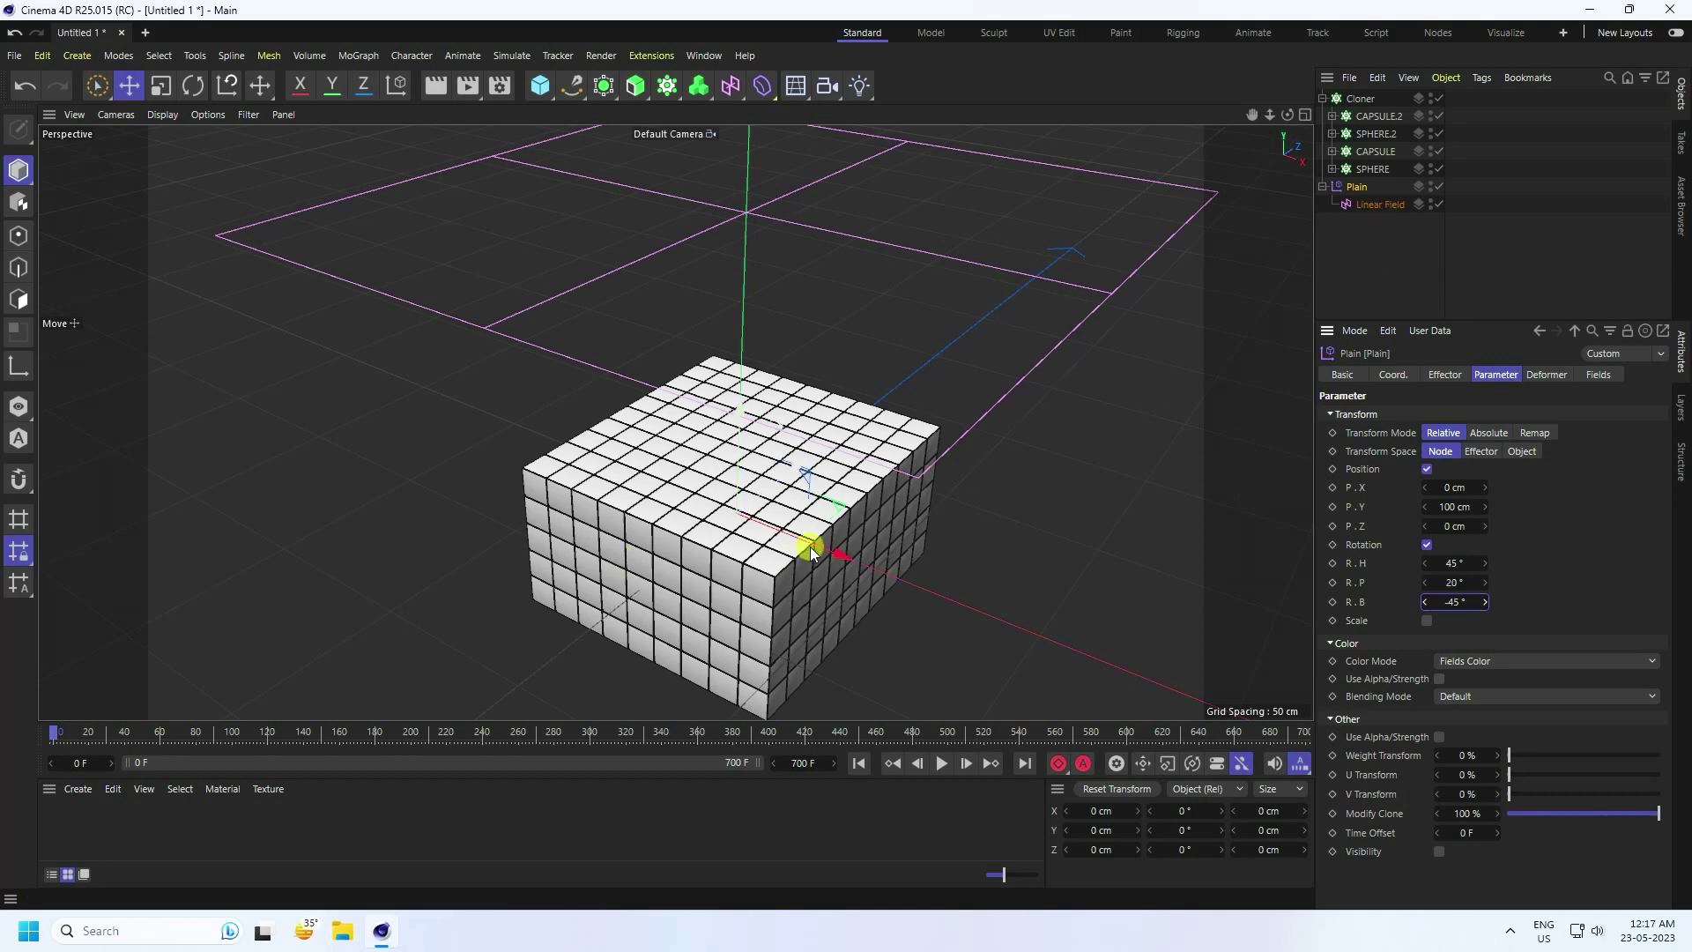
{"action": "middle_click_drag", "start_coordinate": [939, 546], "coordinate": [895, 506], "text": "alt"}
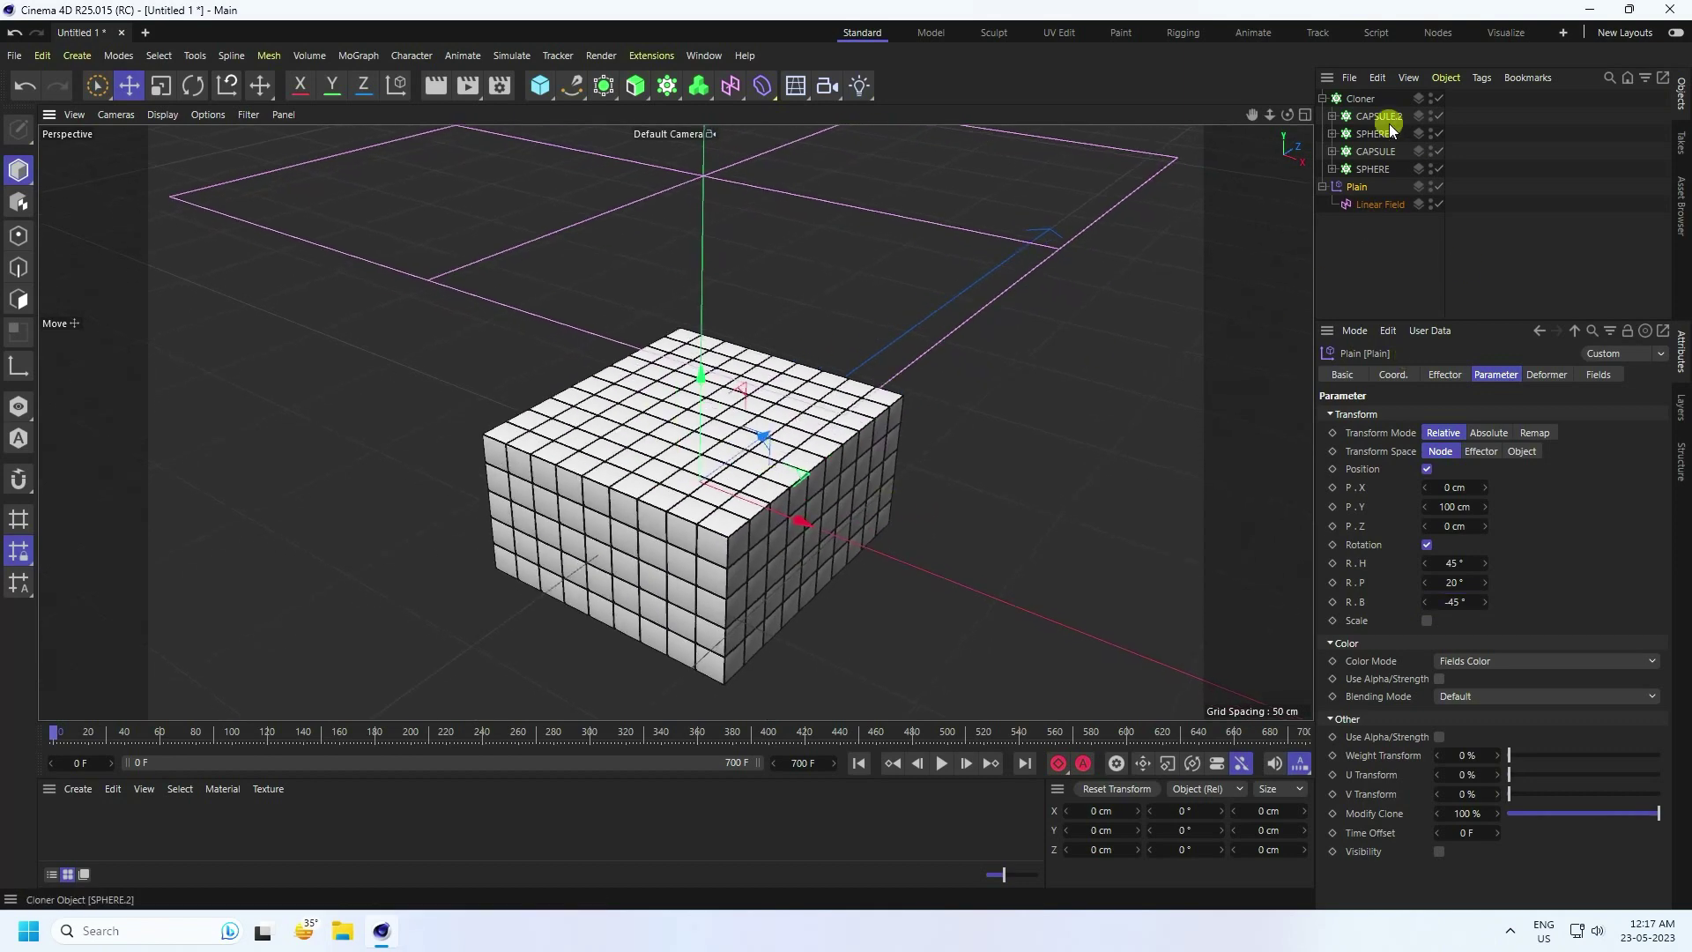
{"action": "left_click", "coordinate": [1368, 97]}
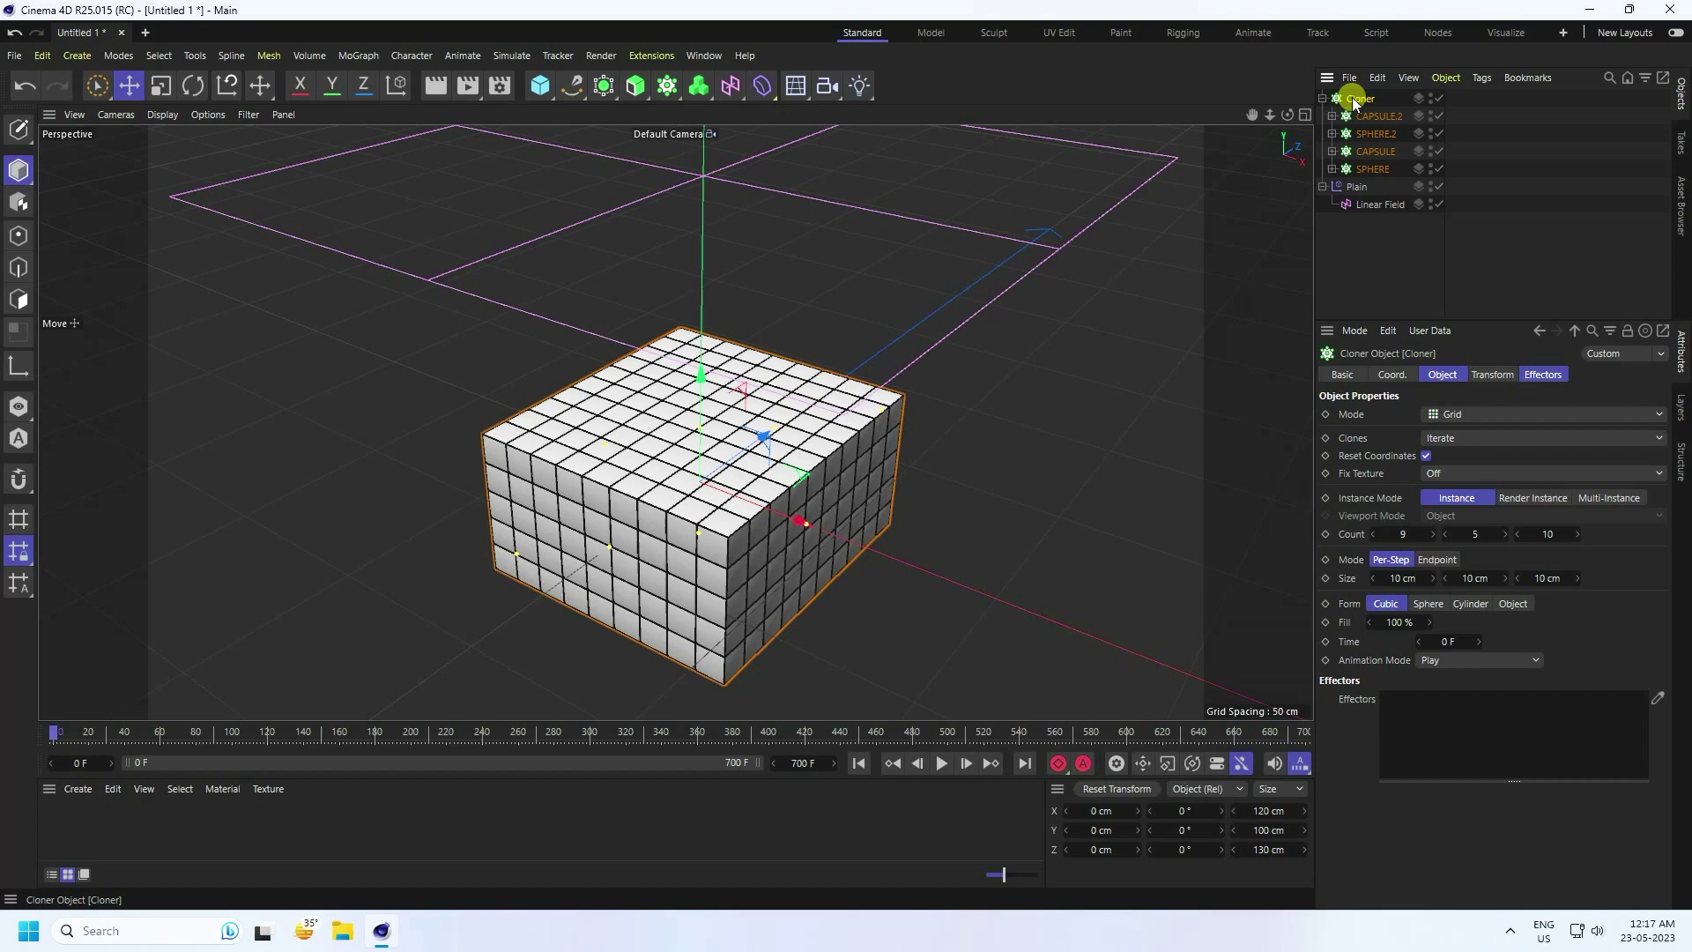
Add a Rigid Body dynamics tag to the Cloner and play the simulation from frame 0
{"action": "right_click", "coordinate": [1354, 101]}
{"action": "mouse_move", "coordinate": [1387, 239]}
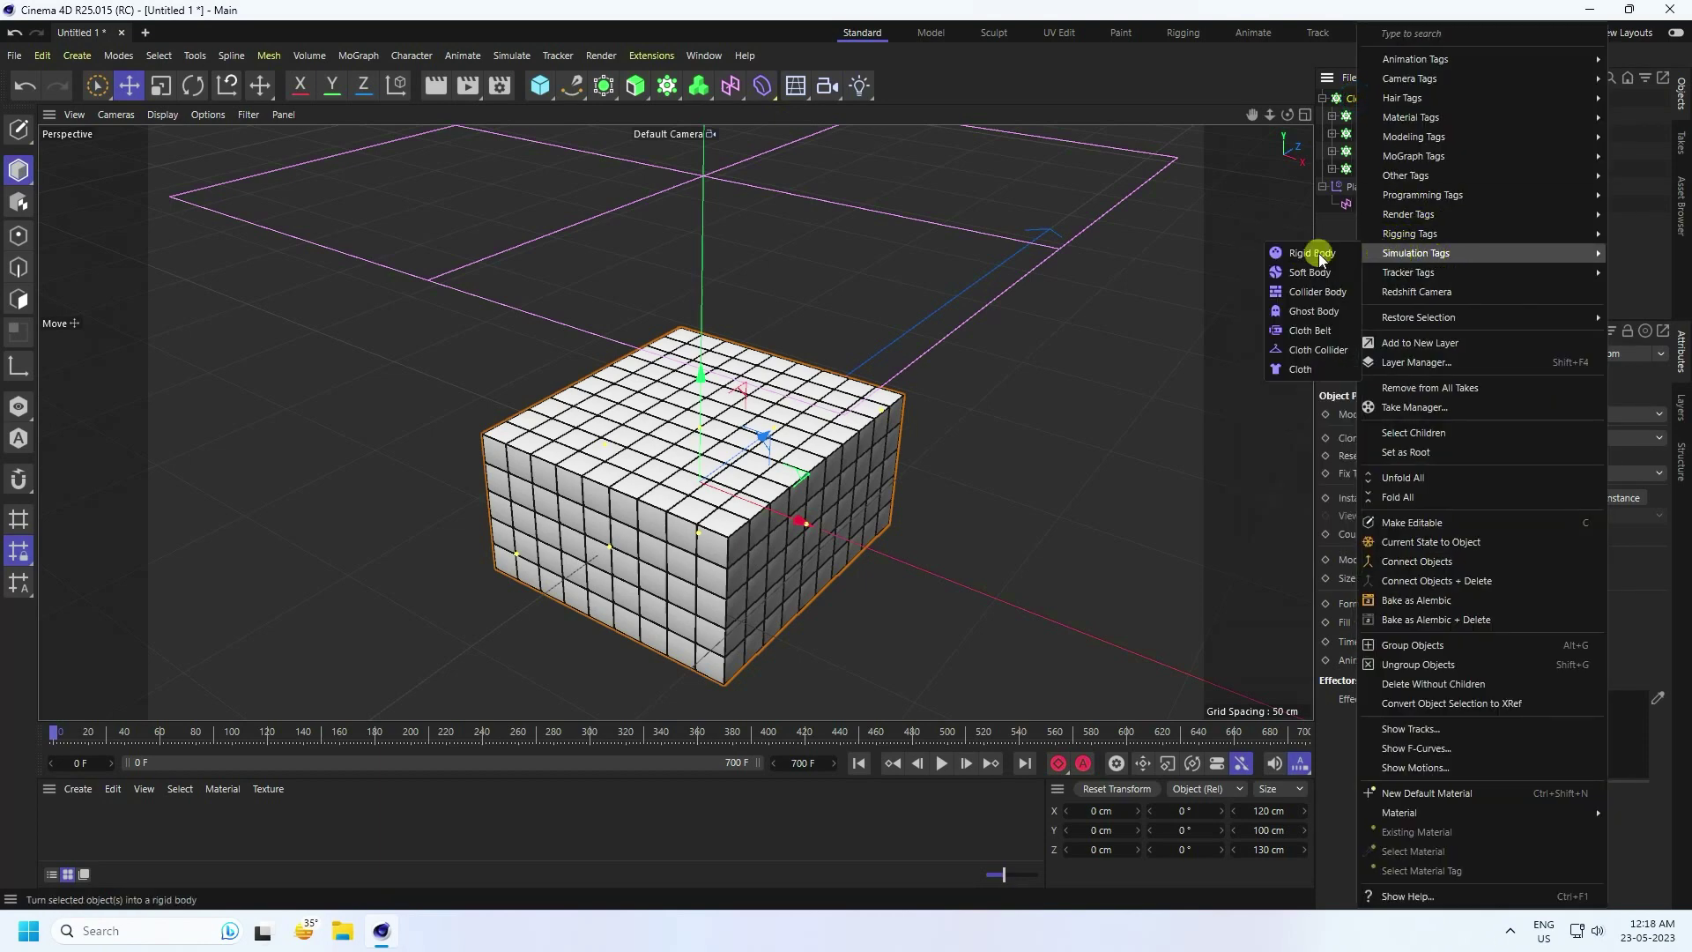
{"action": "left_click", "coordinate": [1316, 251]}
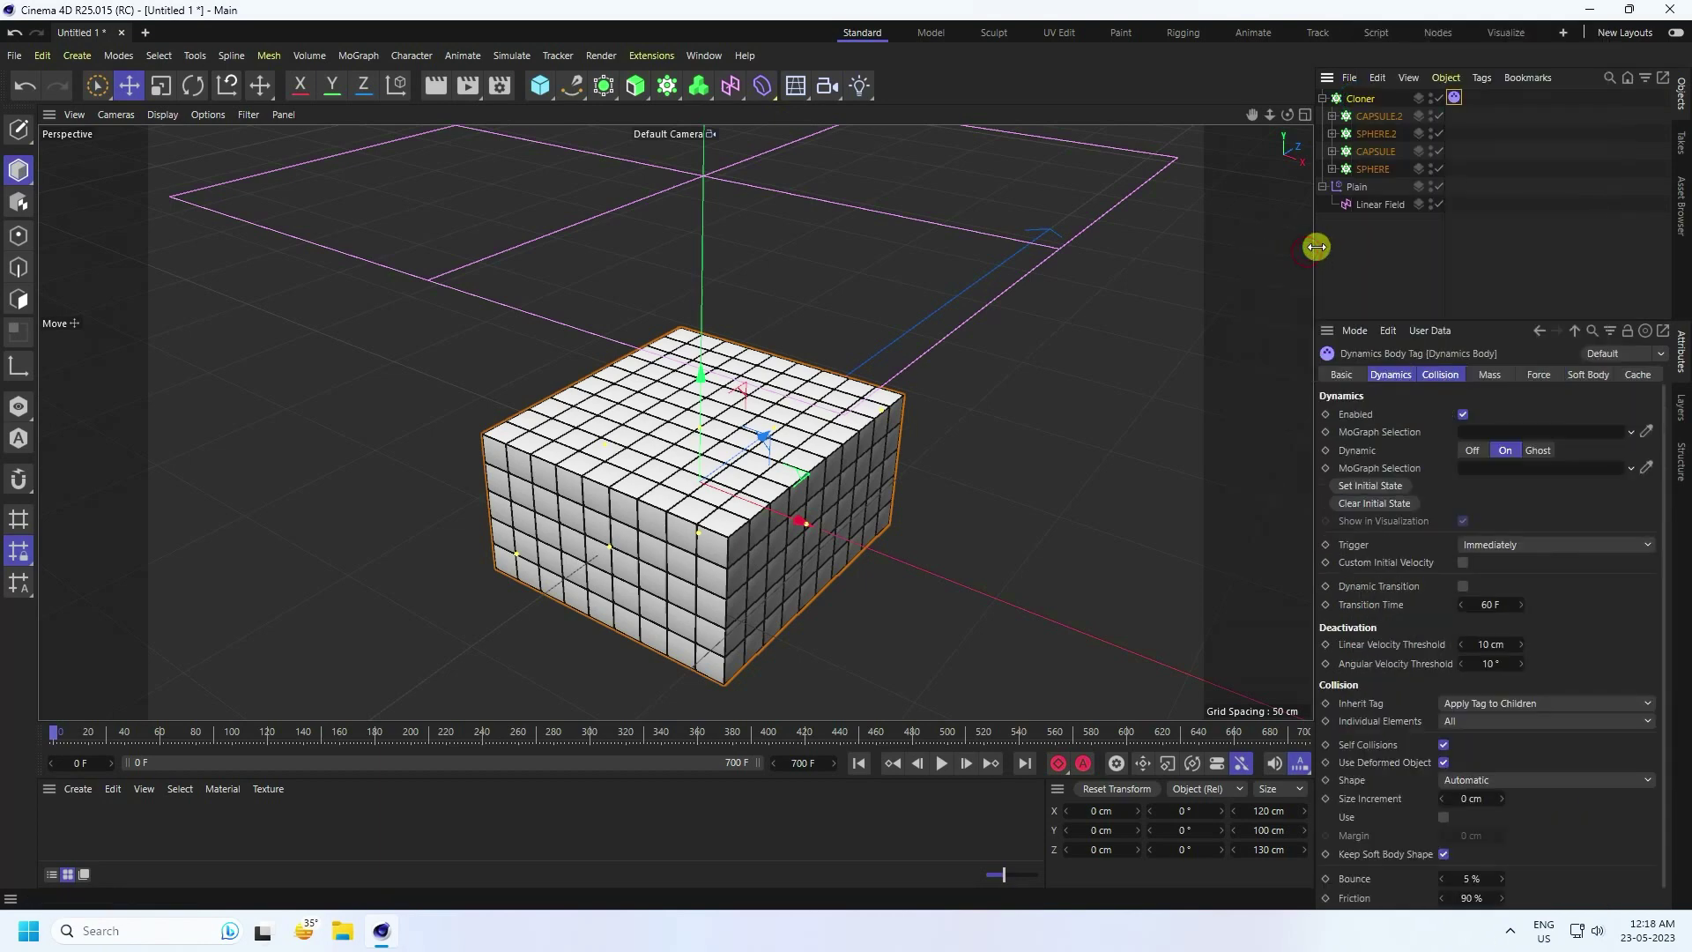
{"action": "left_click", "coordinate": [1489, 374]}
{"action": "left_click", "coordinate": [1538, 375]}
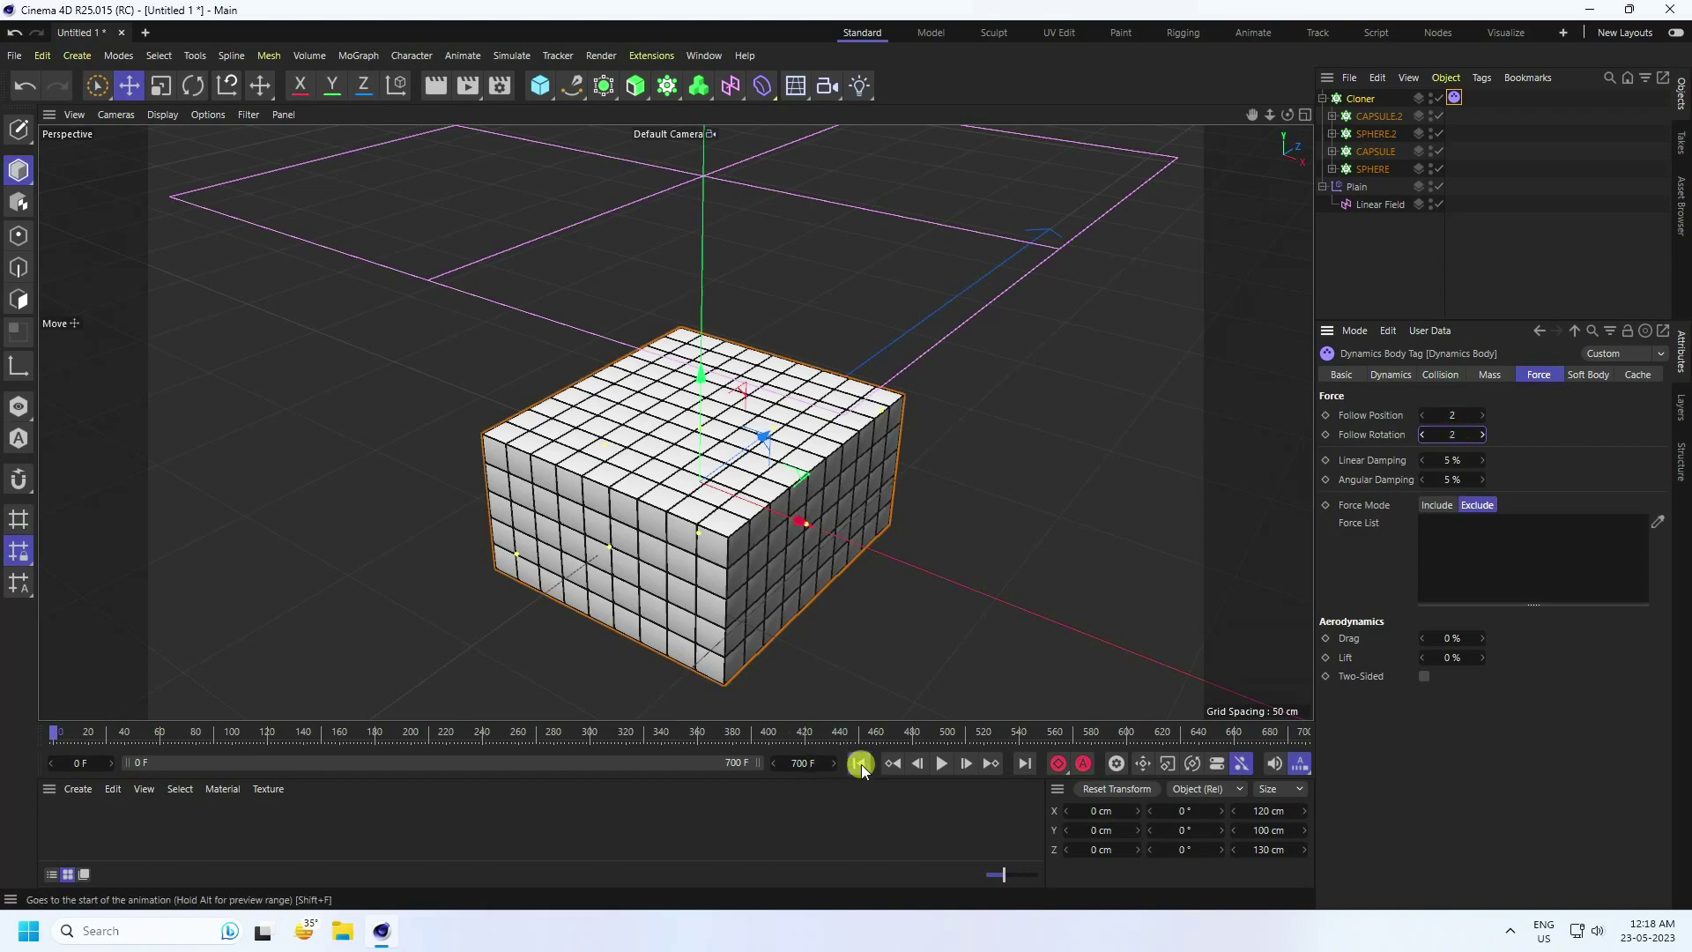
{"action": "left_click", "coordinate": [942, 763]}
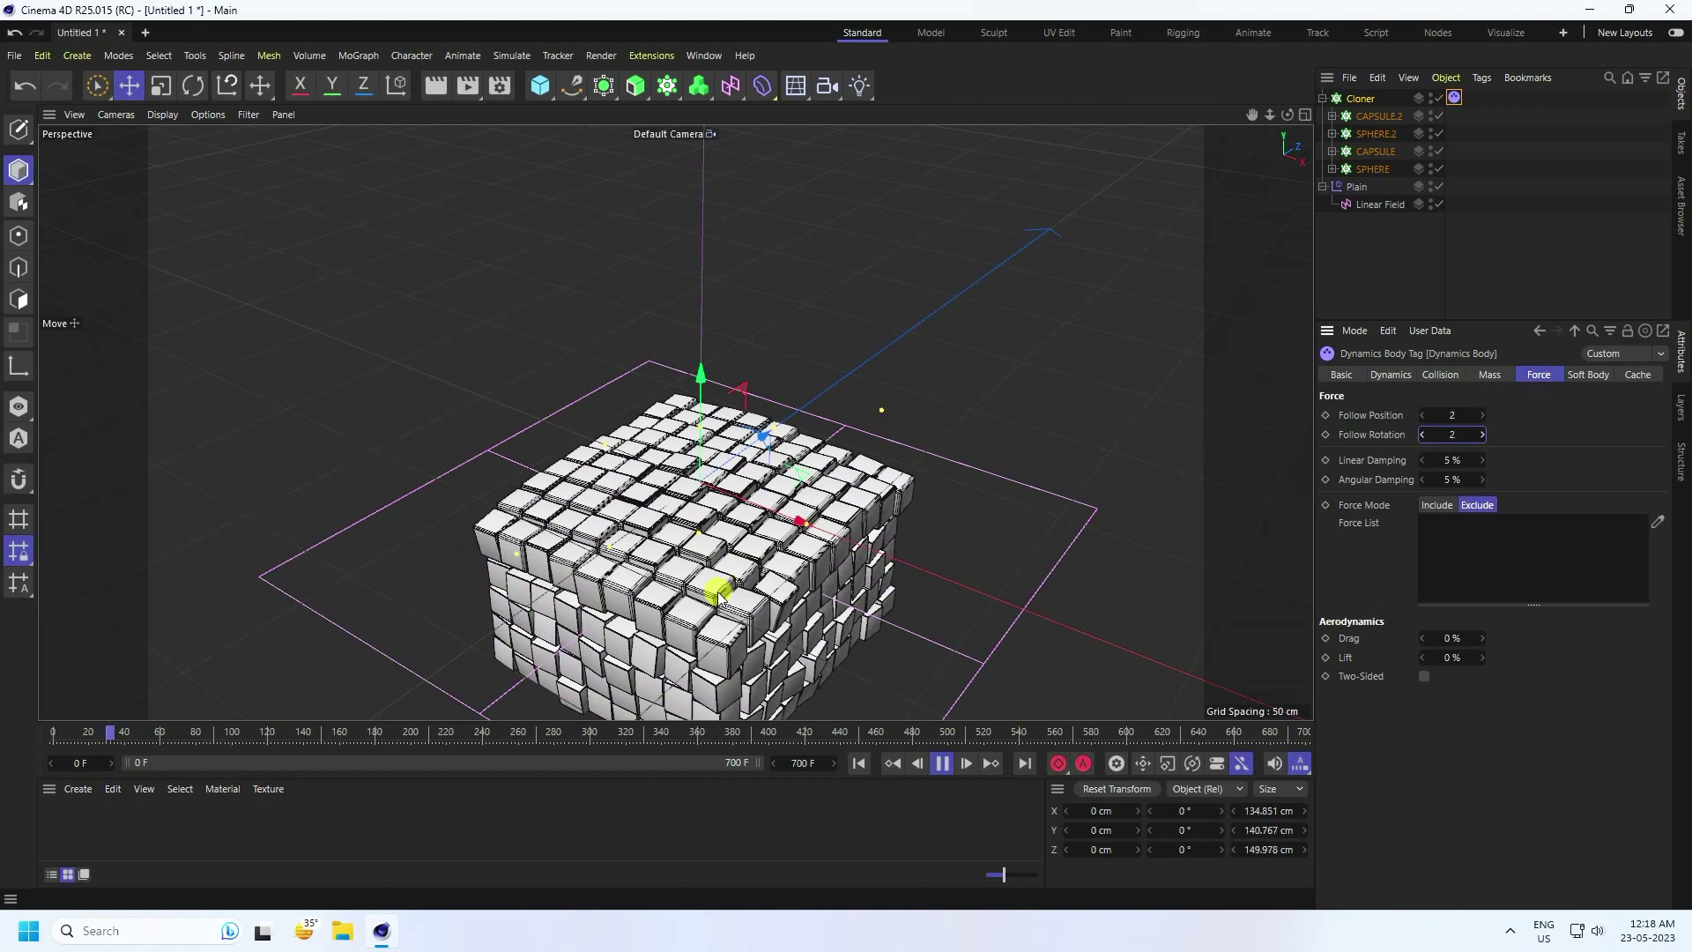
{"action": "left_click", "coordinate": [942, 763]}
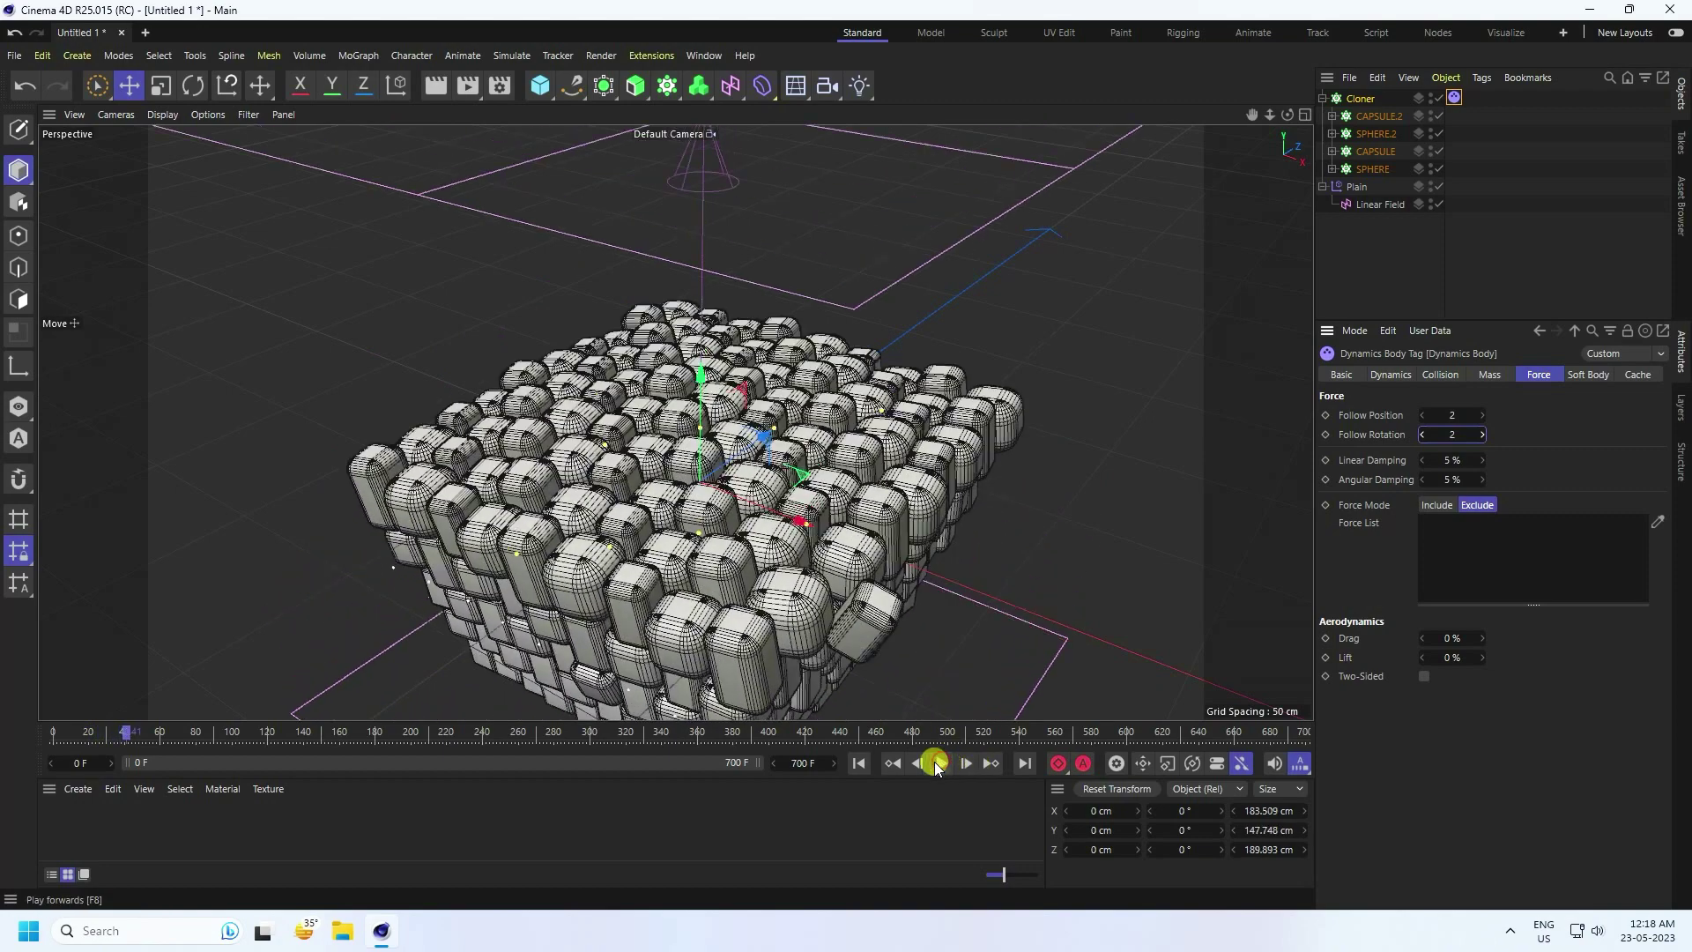
{"action": "left_click", "coordinate": [861, 763]}
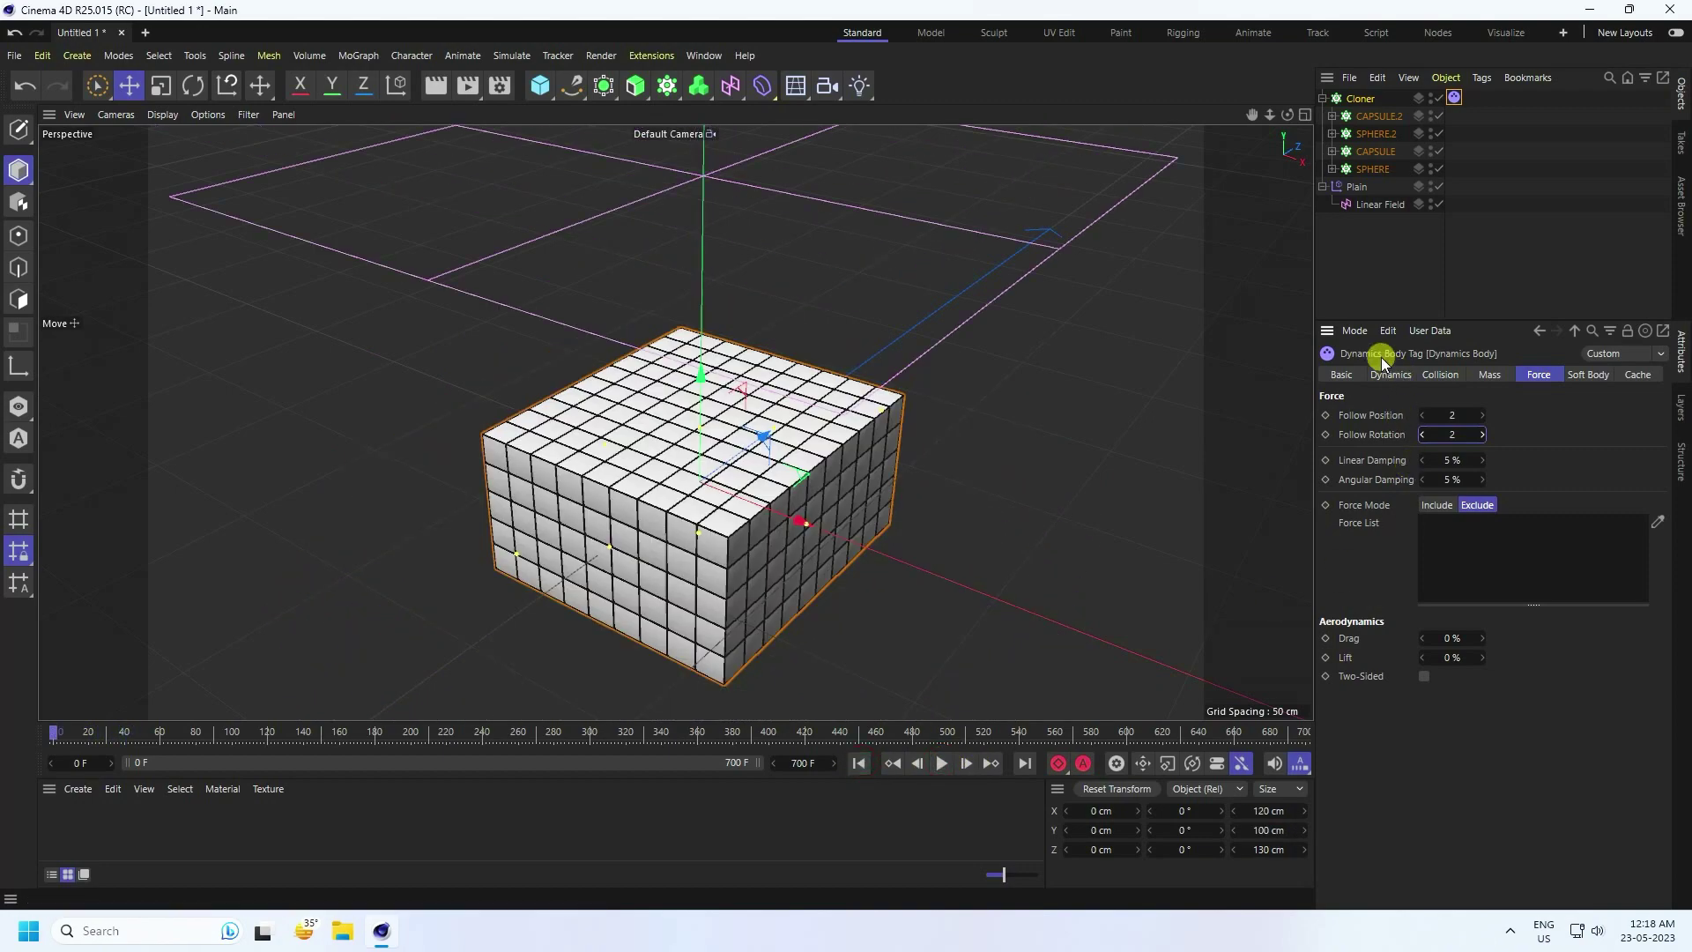
Set the project's dynamics Gravity to 0 cm and replay the simulation to check
{"action": "left_click", "coordinate": [1356, 330]}
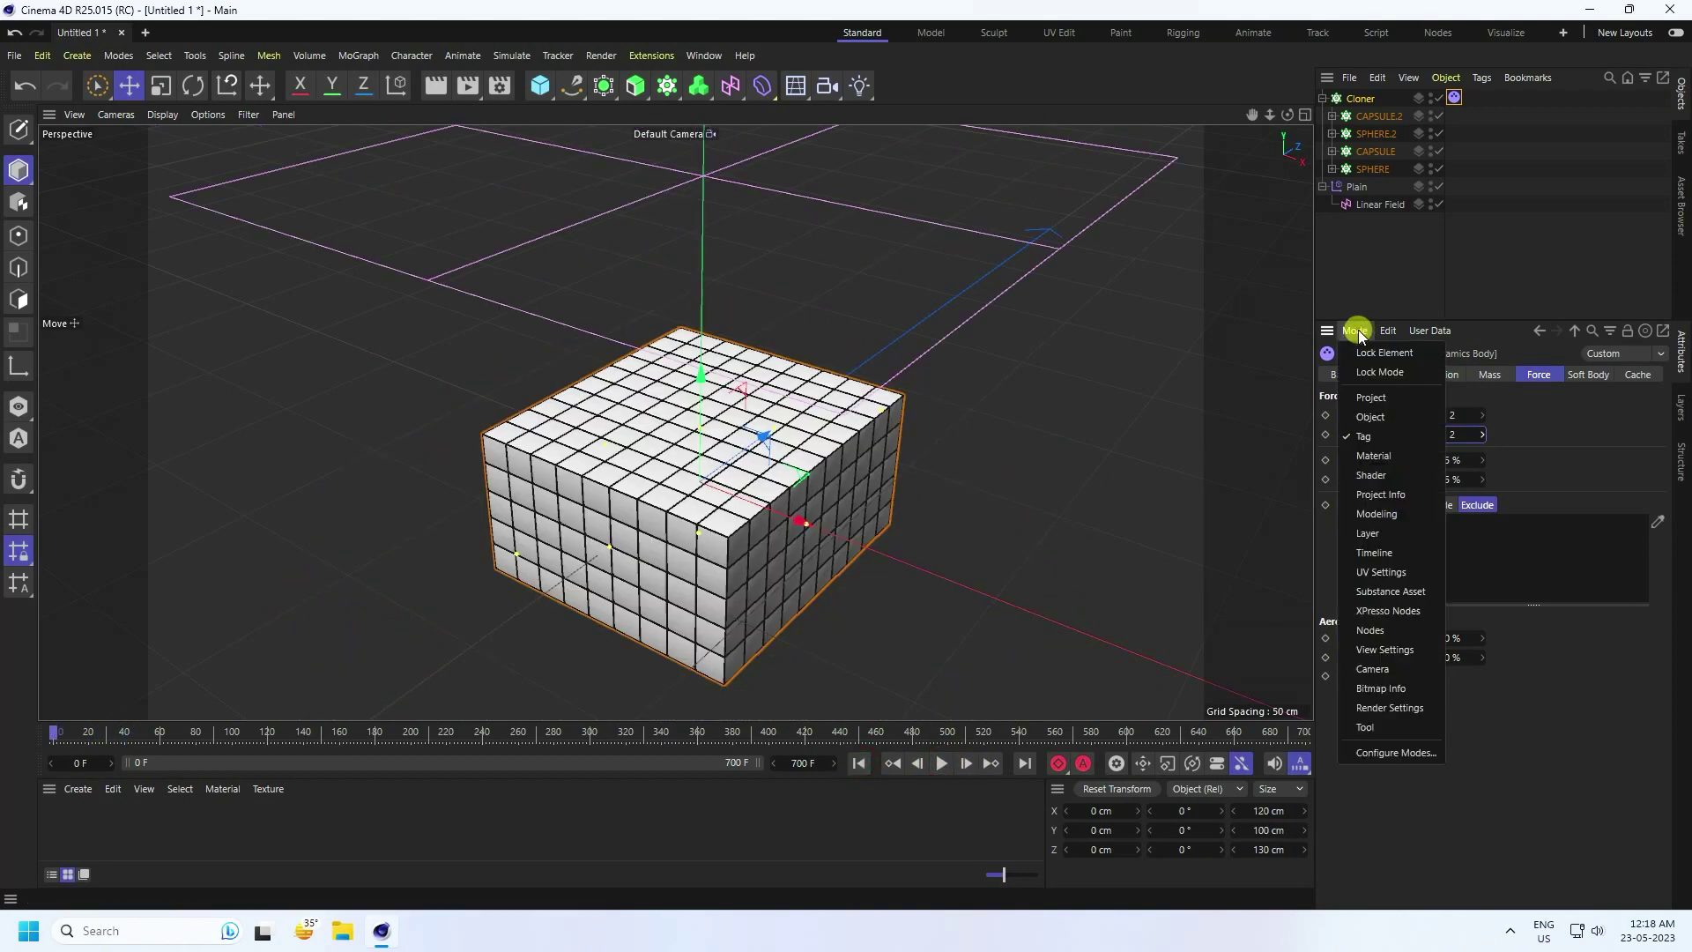
{"action": "left_click", "coordinate": [1385, 400]}
{"action": "left_click", "coordinate": [1533, 376]}
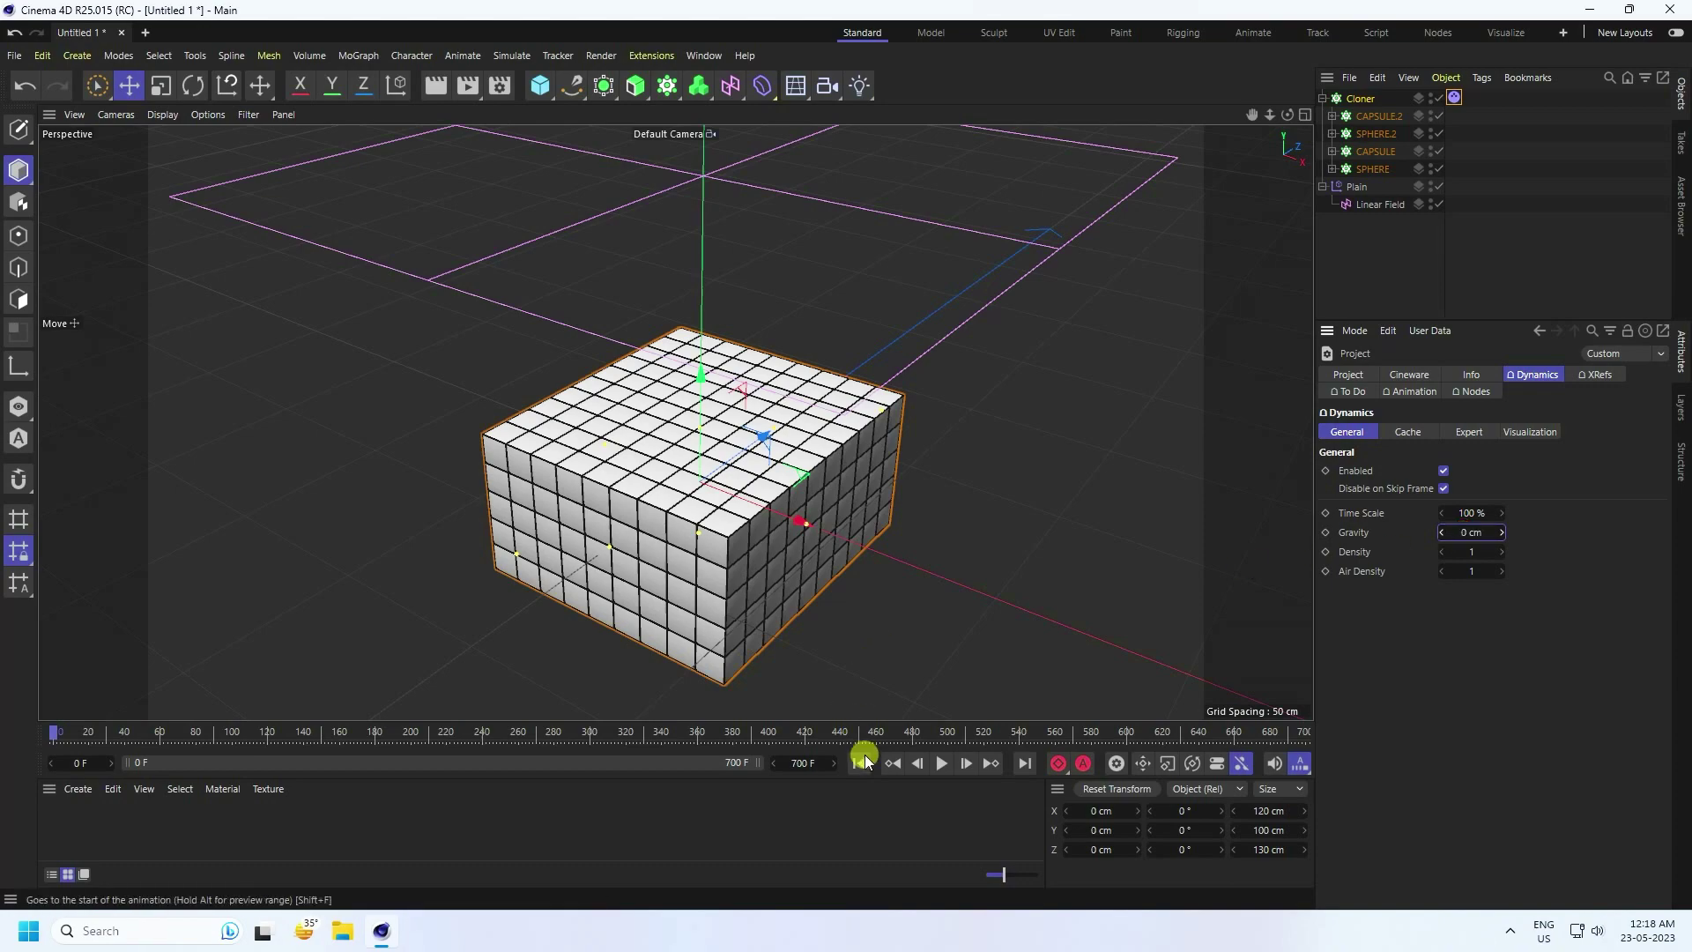
{"action": "left_click", "coordinate": [941, 763]}
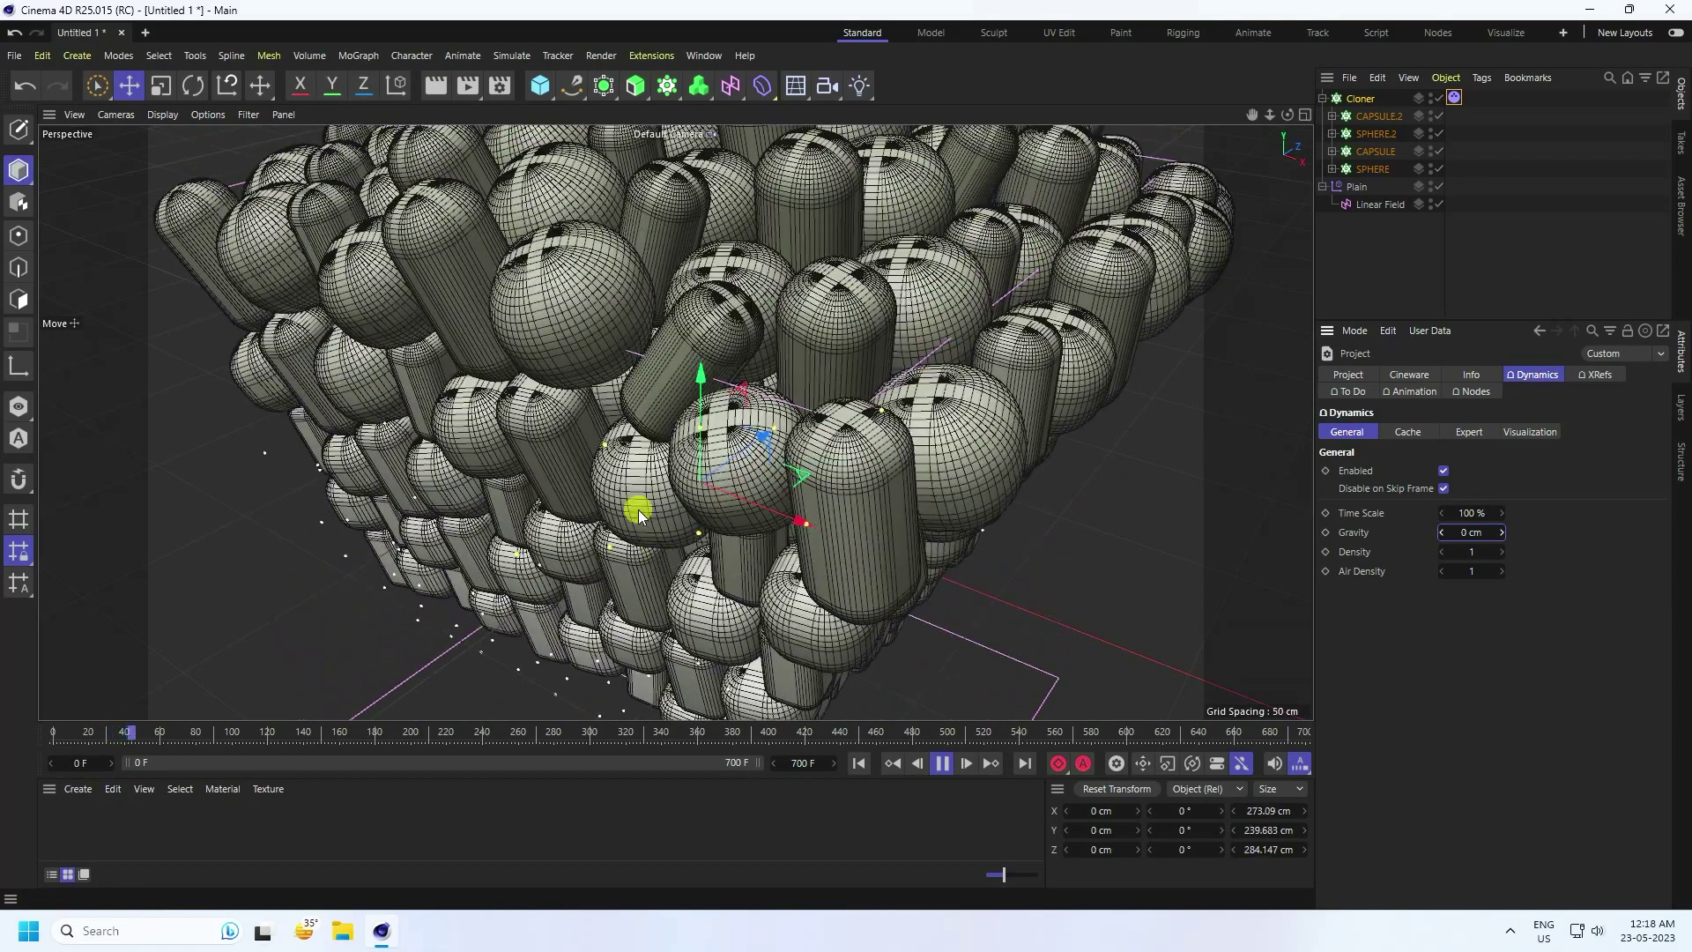
{"action": "left_click", "coordinate": [940, 765]}
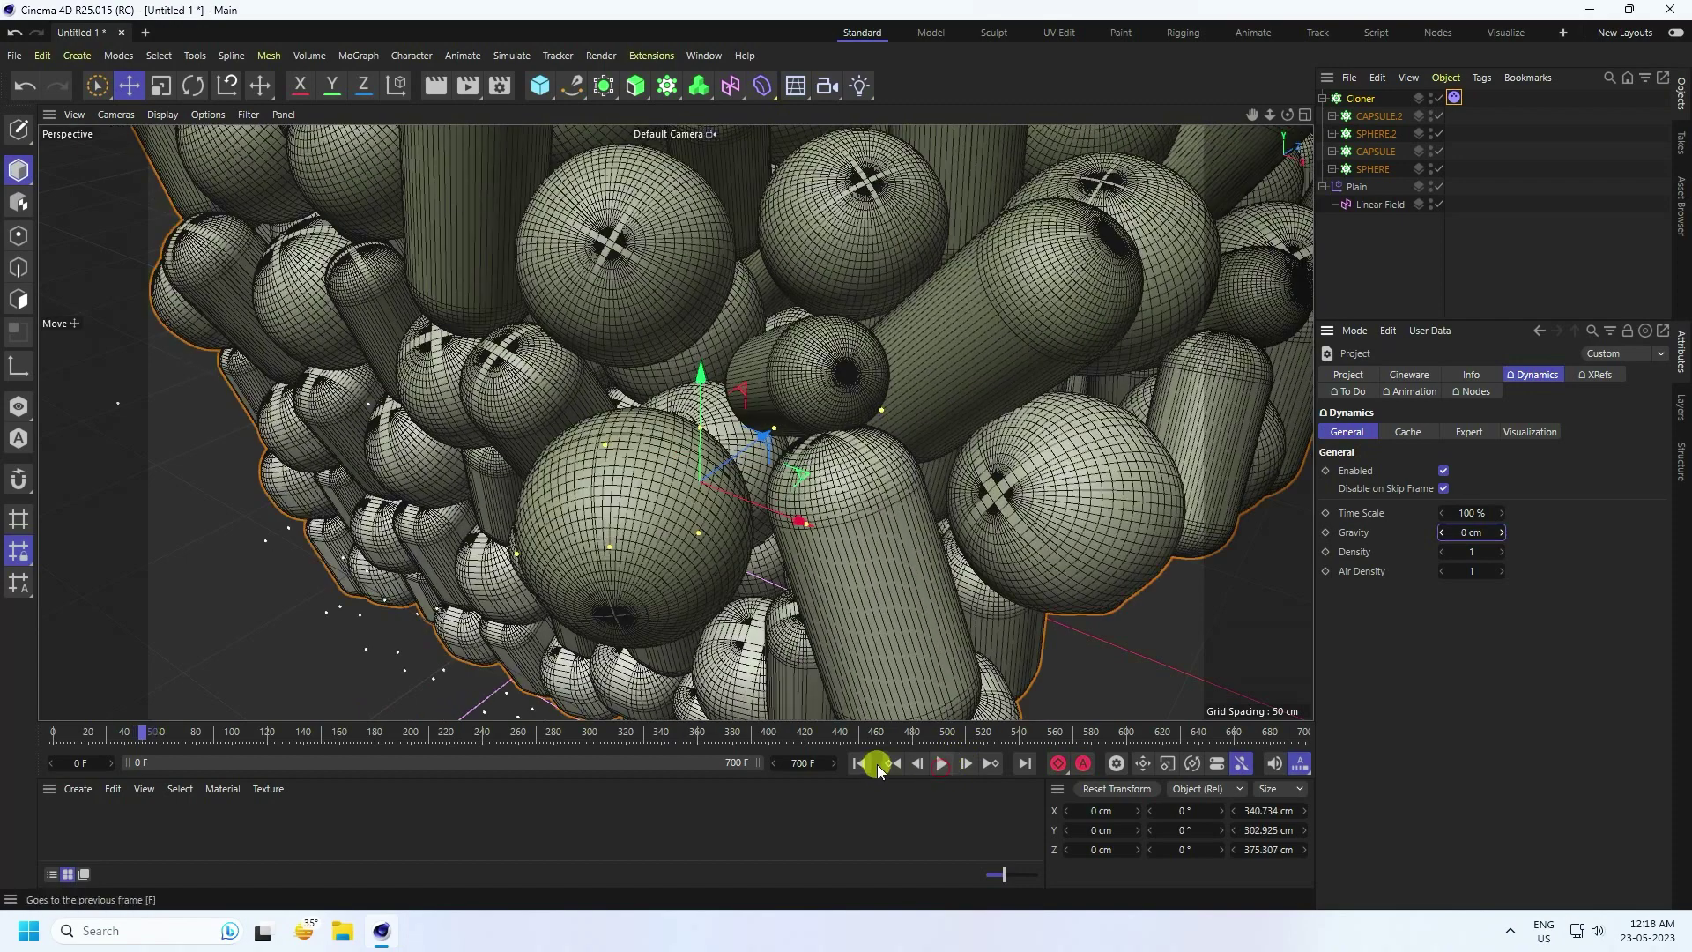
{"action": "left_click", "coordinate": [858, 763]}
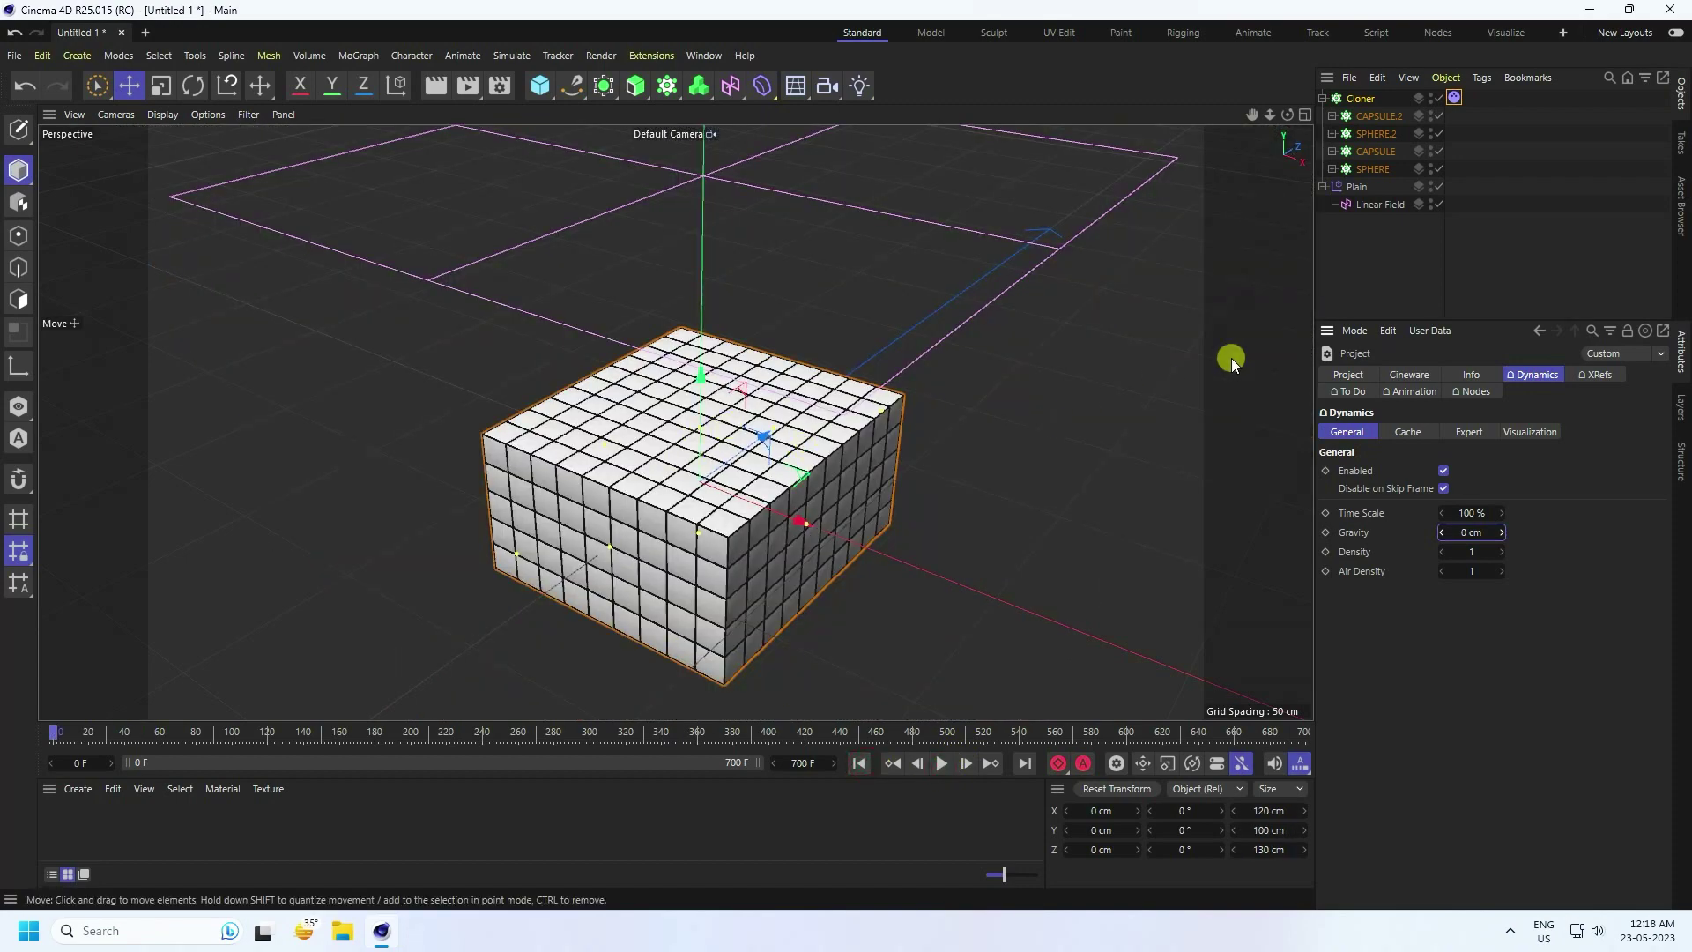
{"action": "left_click", "coordinate": [1359, 100]}
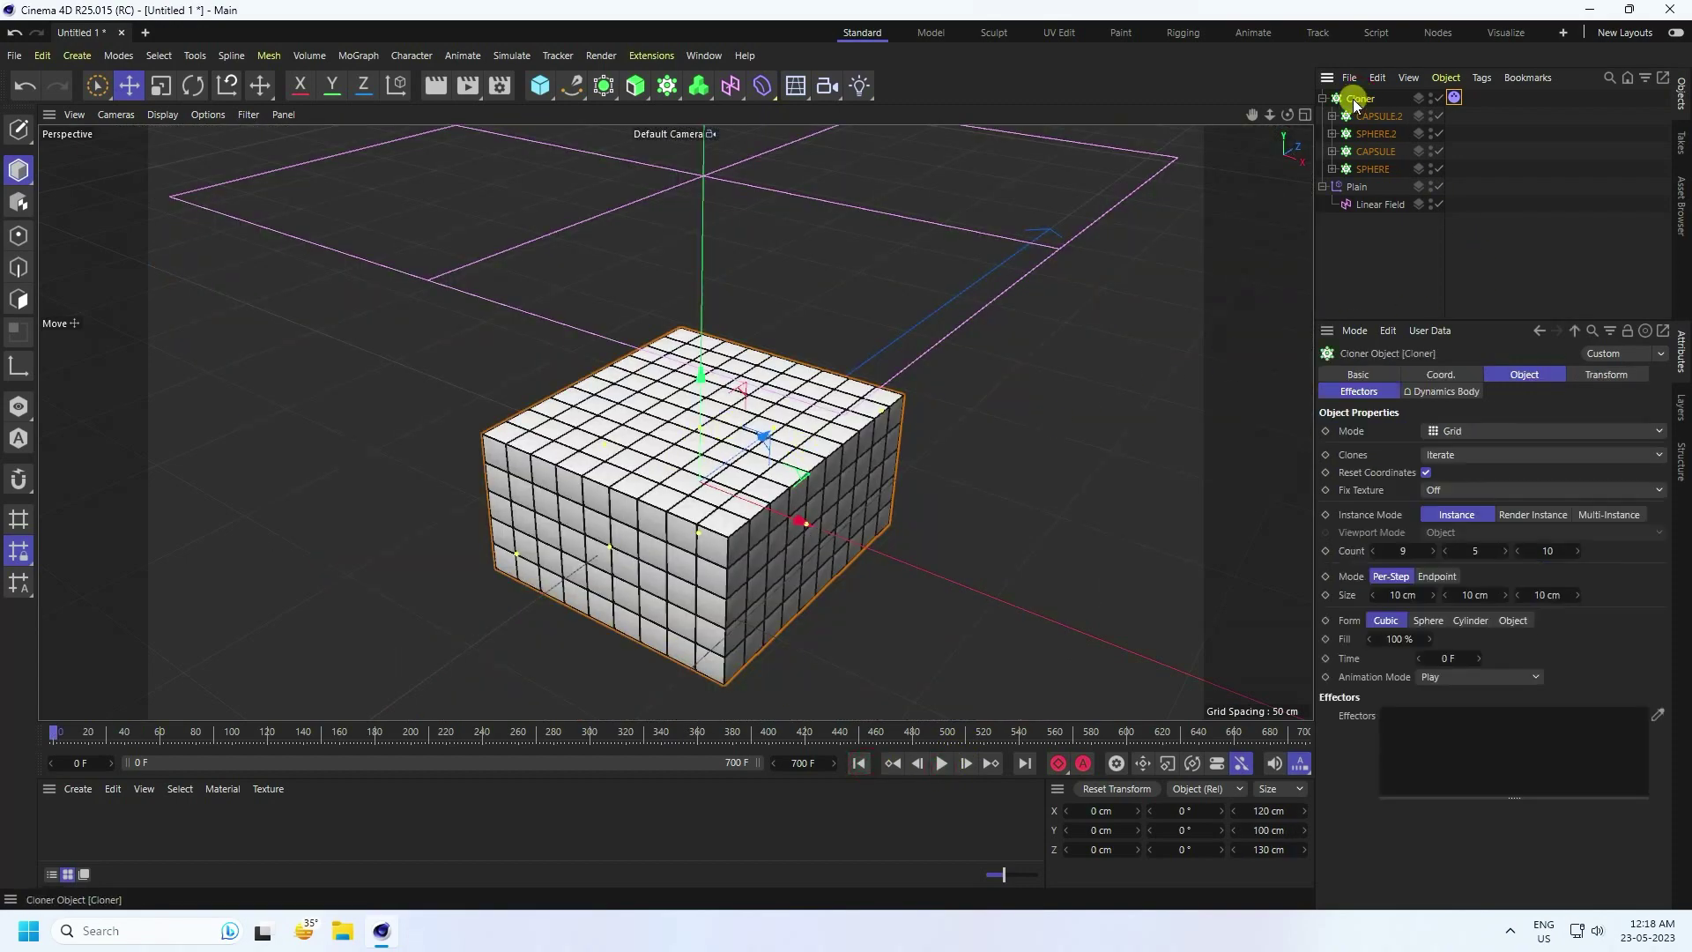
Add a Delay effector to the selected cloners with 64% strength in Spring mode
{"action": "left_click_drag", "start_coordinate": [1408, 111], "coordinate": [1350, 184]}
{"action": "left_click_drag", "start_coordinate": [1407, 106], "coordinate": [1351, 185]}
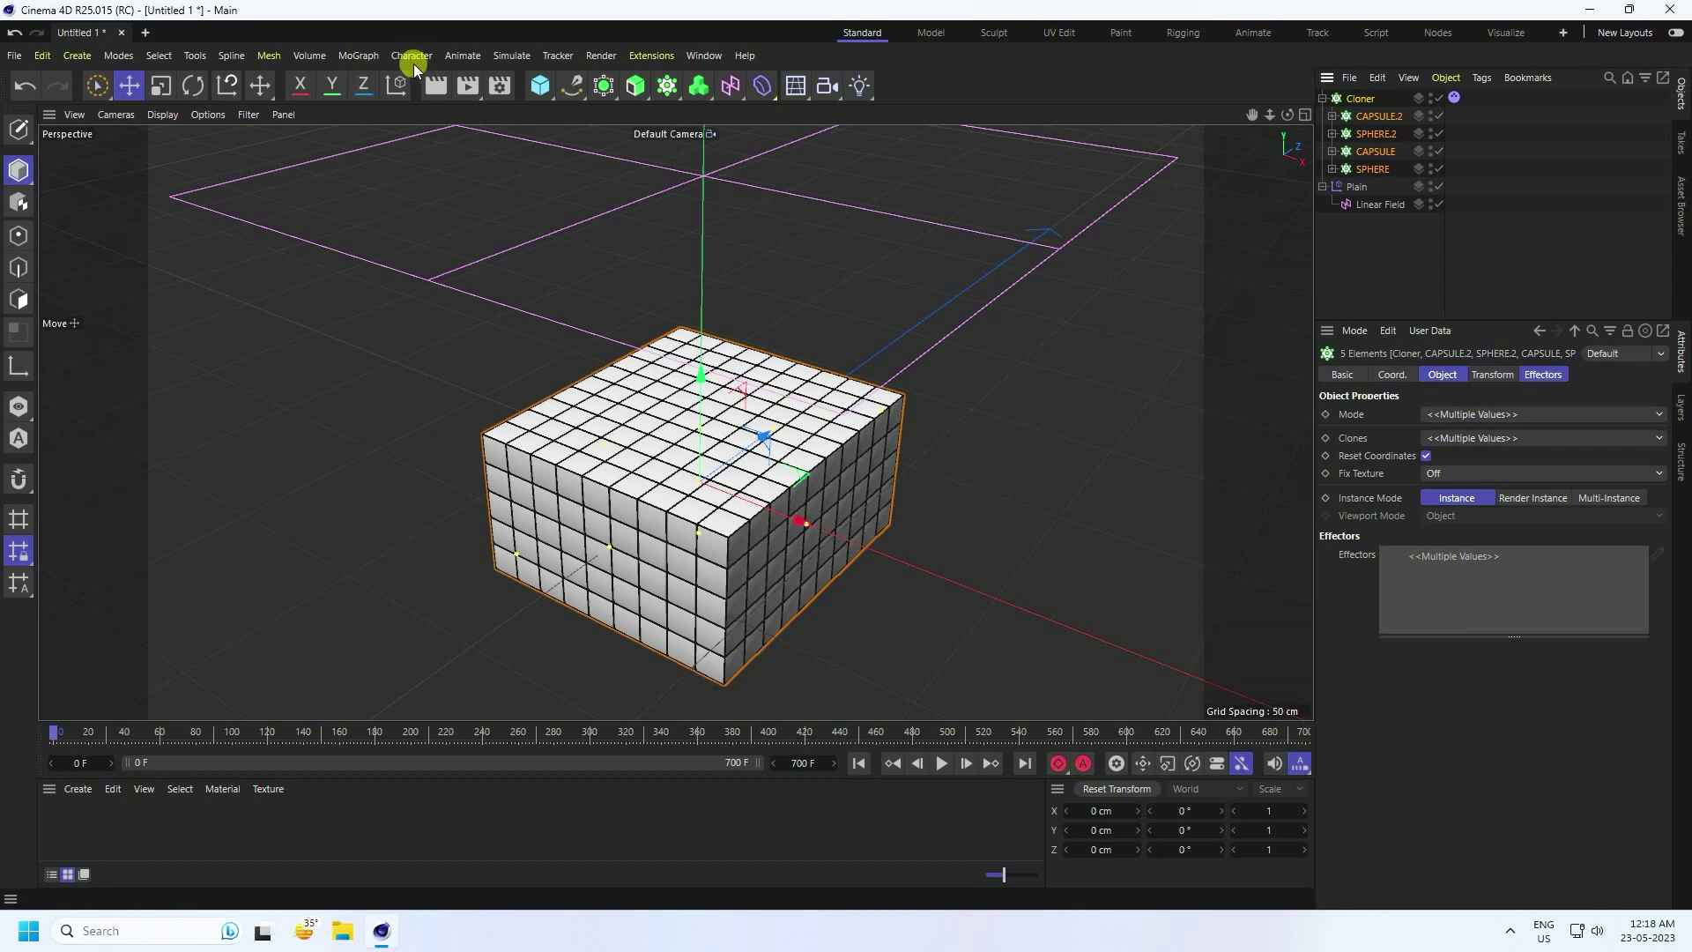
{"action": "left_click", "coordinate": [359, 55]}
{"action": "mouse_move", "coordinate": [484, 91]}
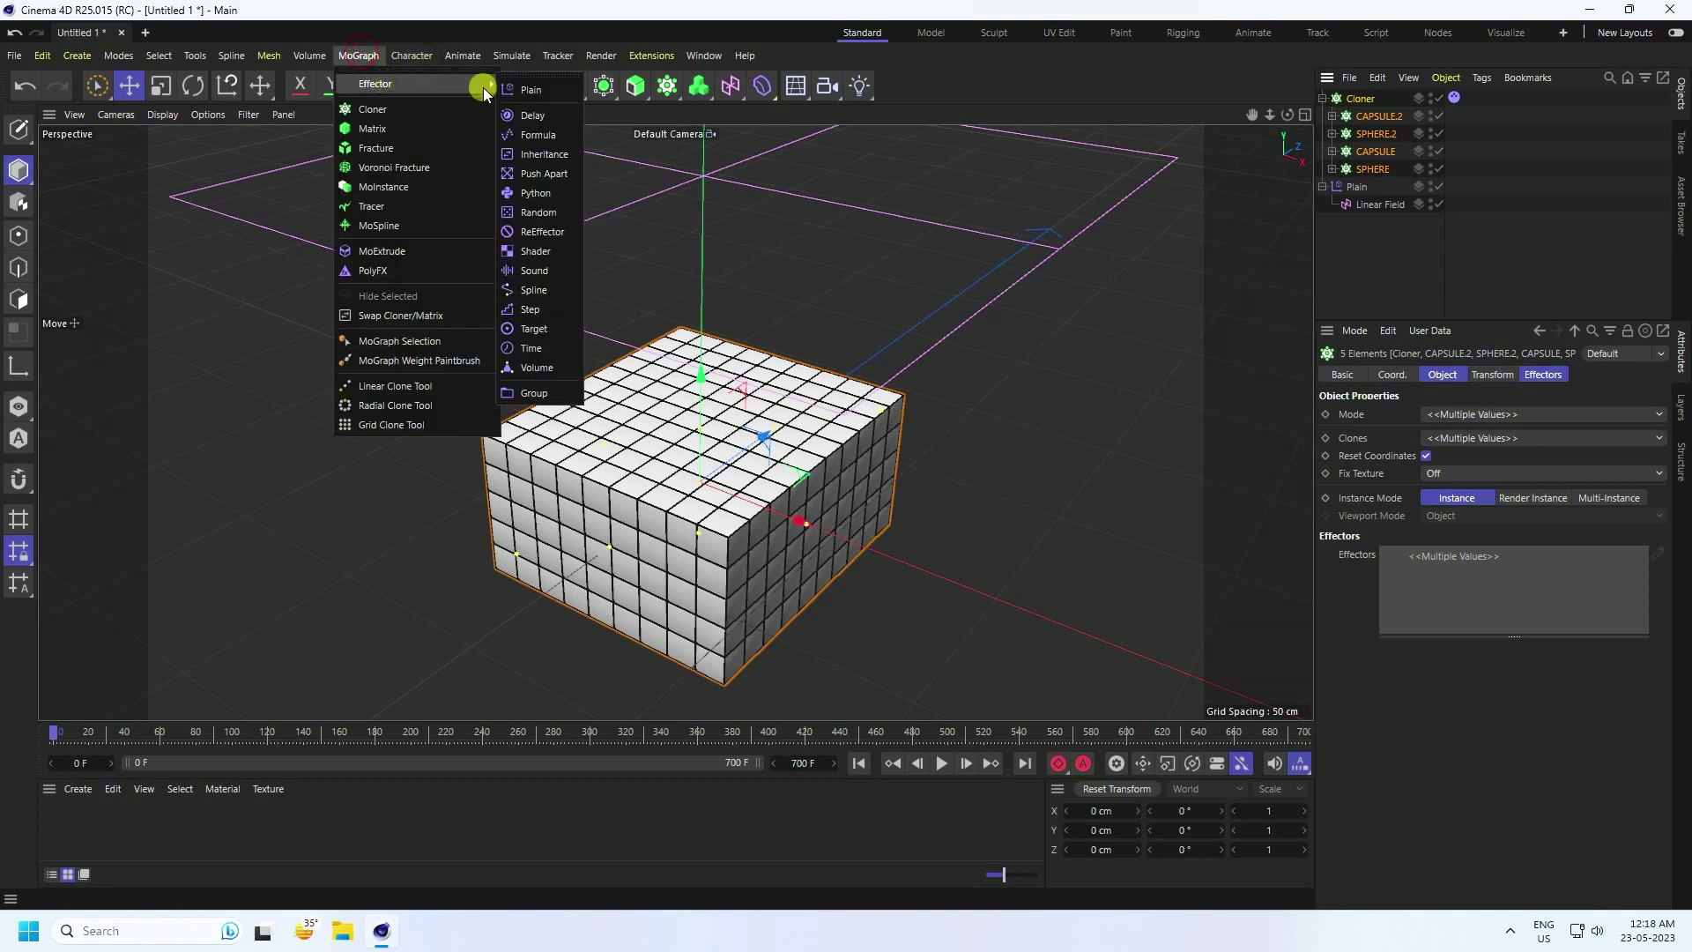
{"action": "left_click", "coordinate": [542, 114]}
{"action": "left_click", "coordinate": [1446, 378]}
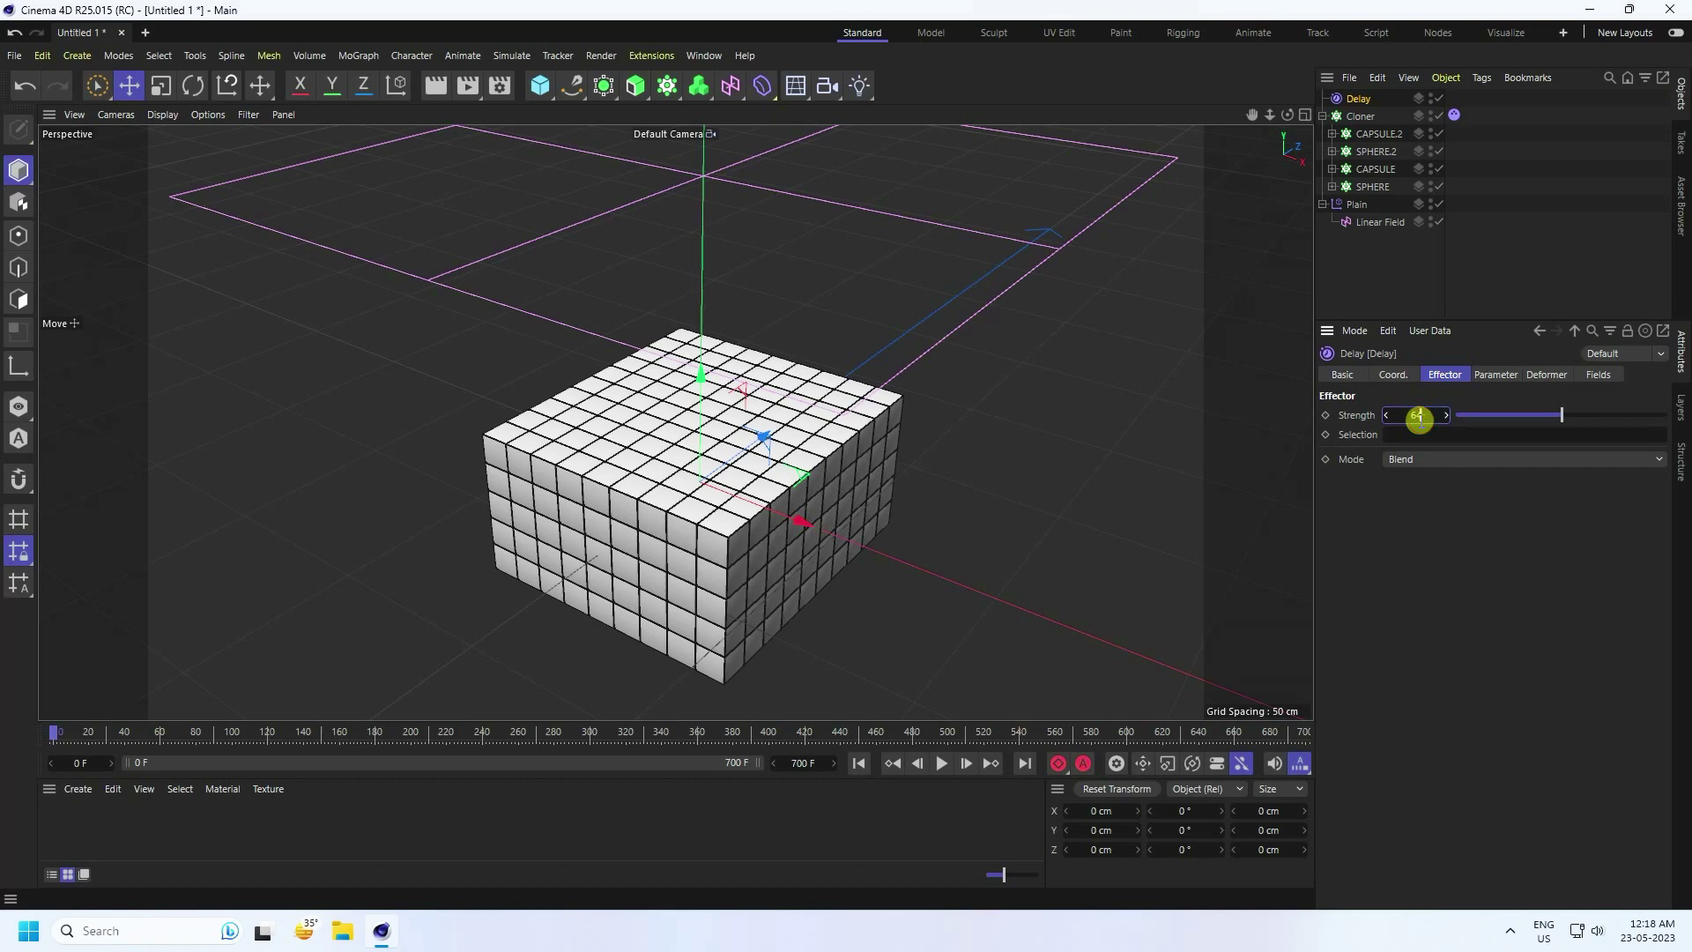
{"action": "left_click", "coordinate": [1403, 459]}
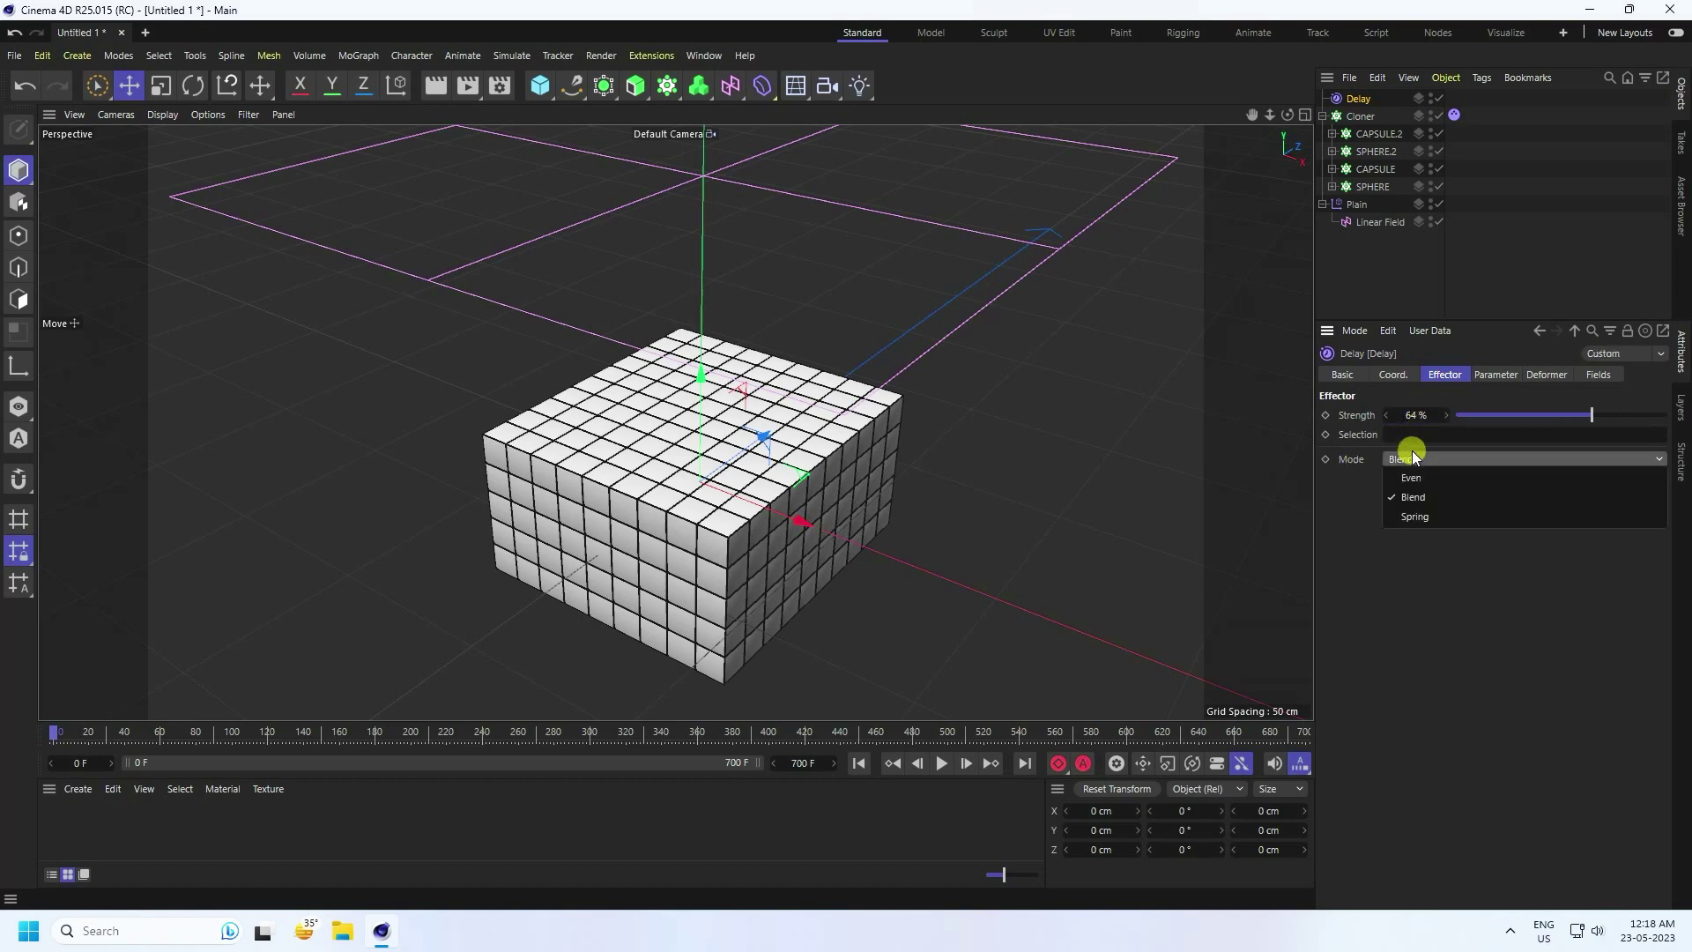
{"action": "left_click", "coordinate": [1408, 516]}
Add Delay to the SPHERE, CAPSULE, SPHERE.2 and CAPSULE.2 effector lists and remove it from the main Cloner
{"action": "left_click", "coordinate": [1375, 186]}
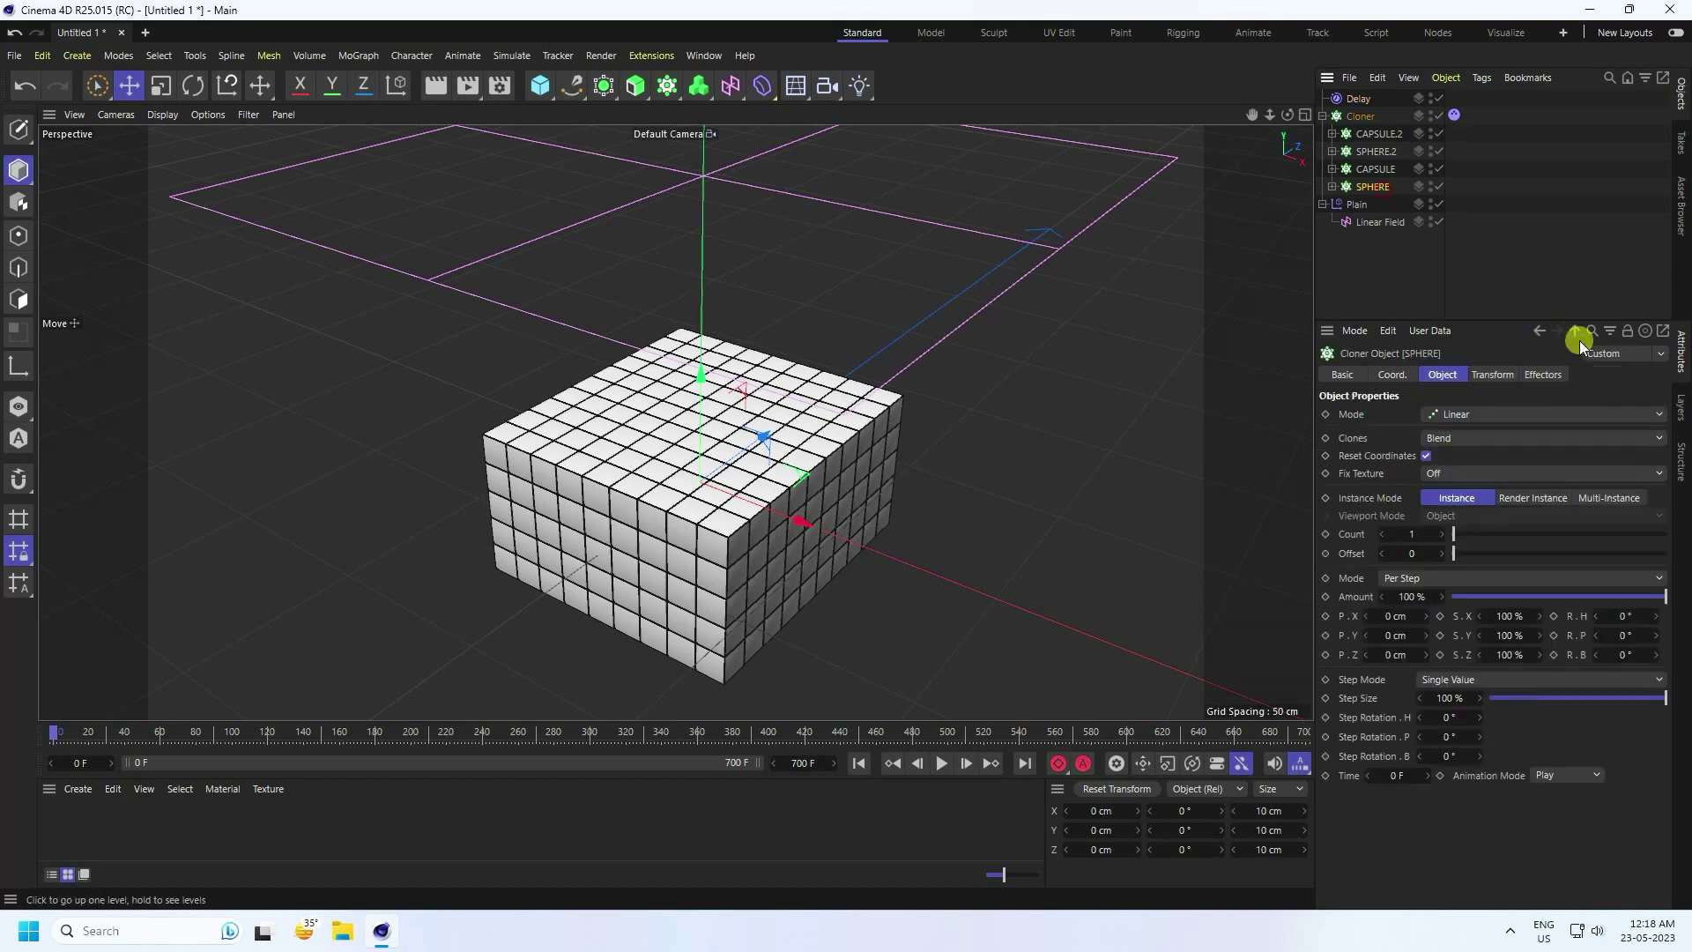
{"action": "left_click", "coordinate": [1544, 374]}
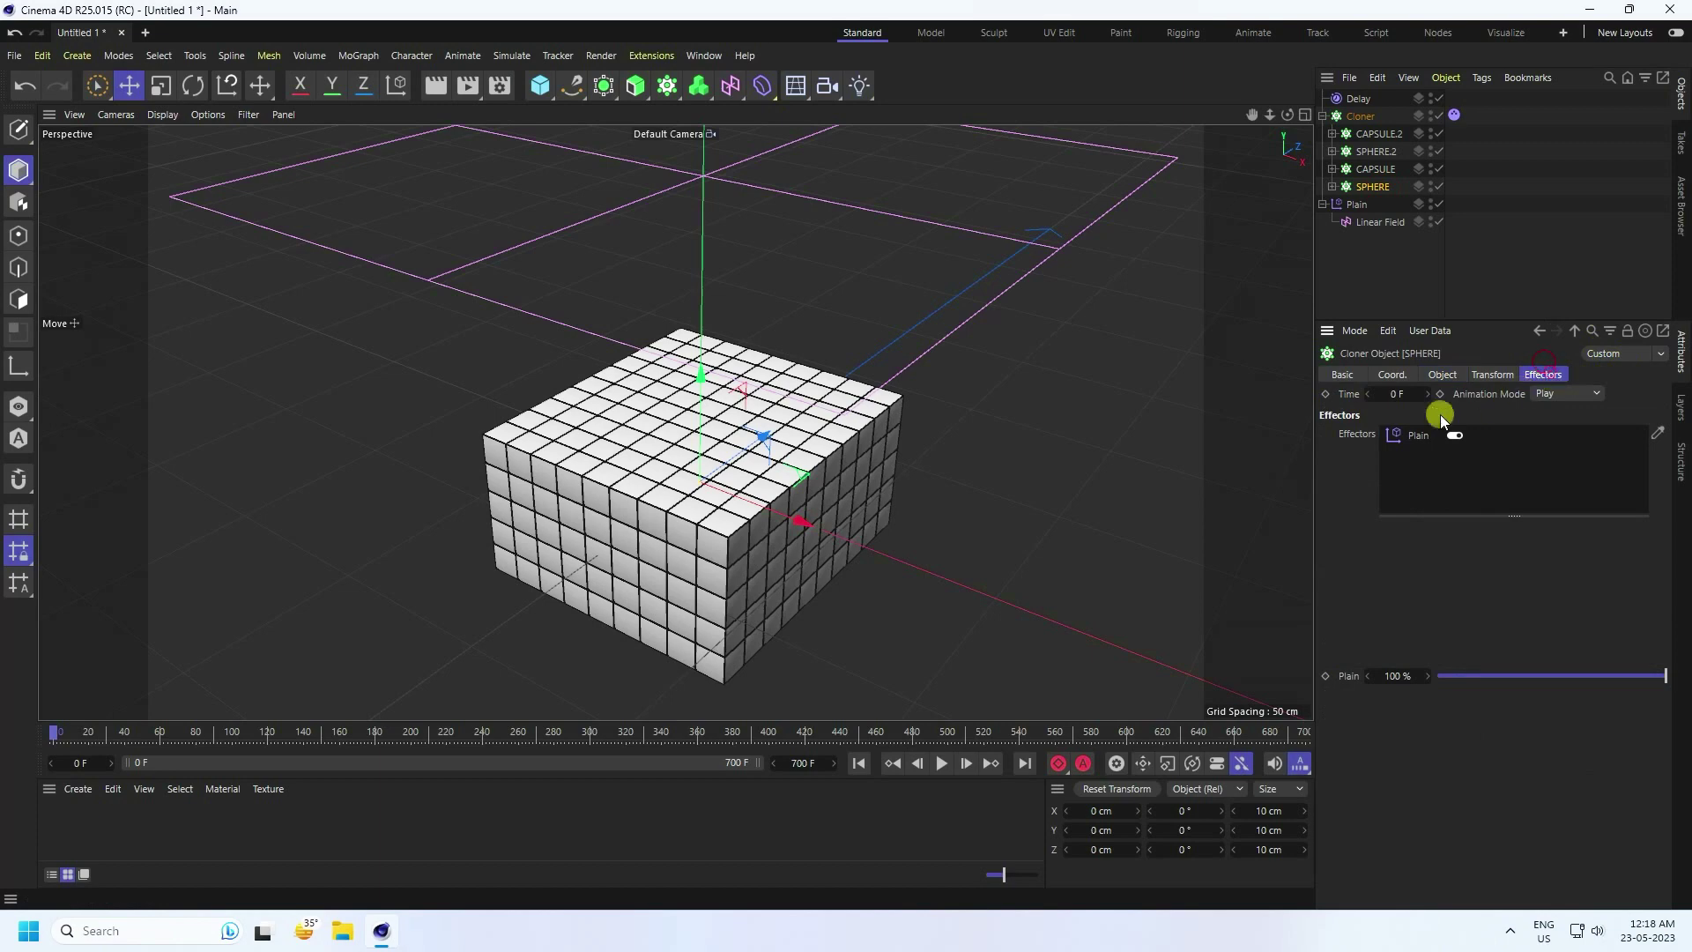
{"action": "left_click_drag", "start_coordinate": [1361, 97], "coordinate": [1434, 476]}
{"action": "left_click", "coordinate": [1373, 168]}
{"action": "left_click_drag", "start_coordinate": [1410, 319], "coordinate": [1419, 472]}
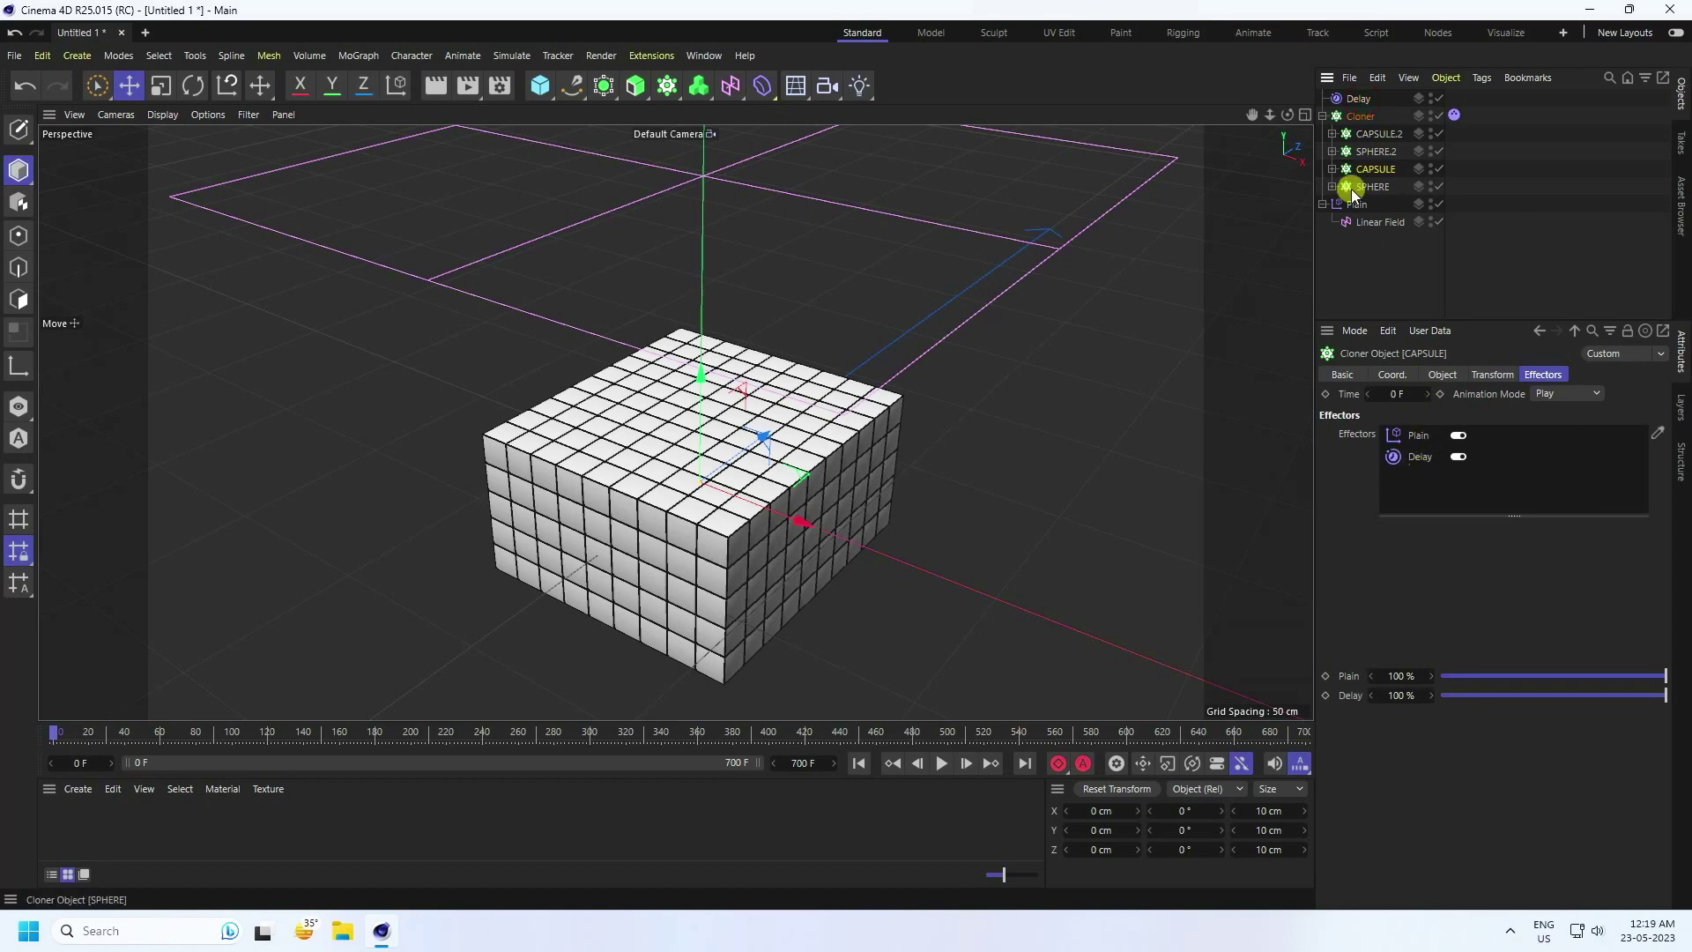
{"action": "left_click", "coordinate": [1368, 153]}
{"action": "left_click_drag", "start_coordinate": [1371, 99], "coordinate": [1419, 476]}
{"action": "left_click", "coordinate": [1374, 133]}
{"action": "left_click_drag", "start_coordinate": [1358, 99], "coordinate": [1445, 476]}
{"action": "left_click", "coordinate": [1362, 116]}
{"action": "left_click", "coordinate": [1398, 474]}
{"action": "key", "text": "Delete"}
Play the spring-delay simulation, rewind, enlarge the Object Manager, and select the four child cloners
{"action": "left_click", "coordinate": [860, 763]}
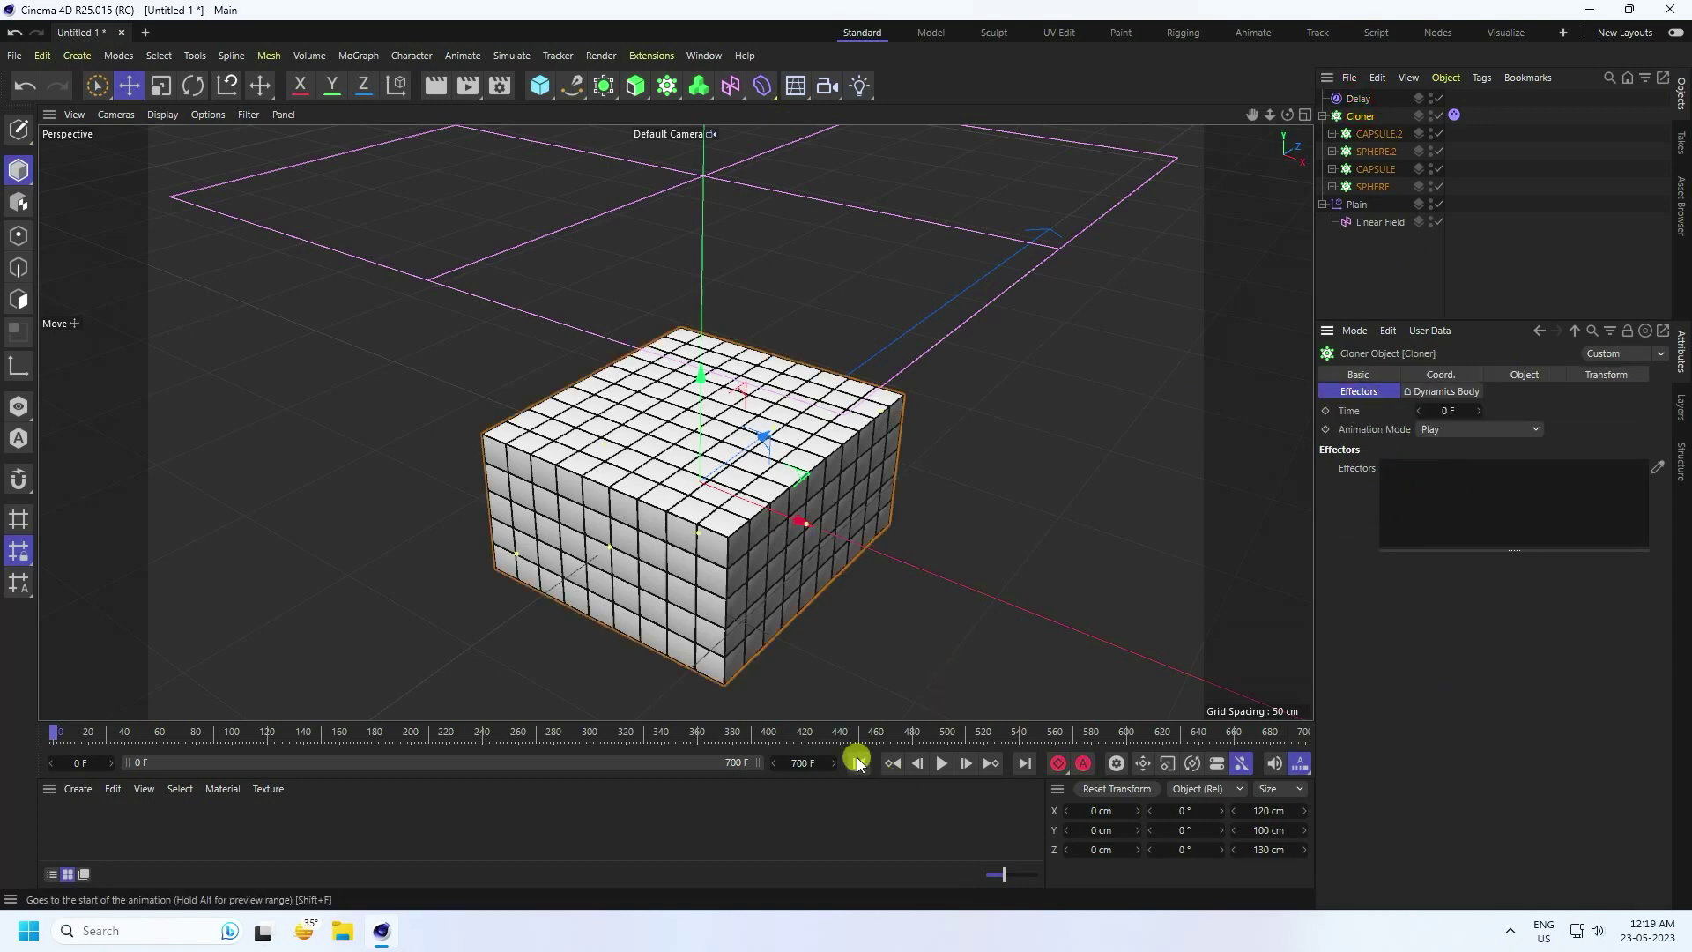
{"action": "left_click", "coordinate": [939, 764]}
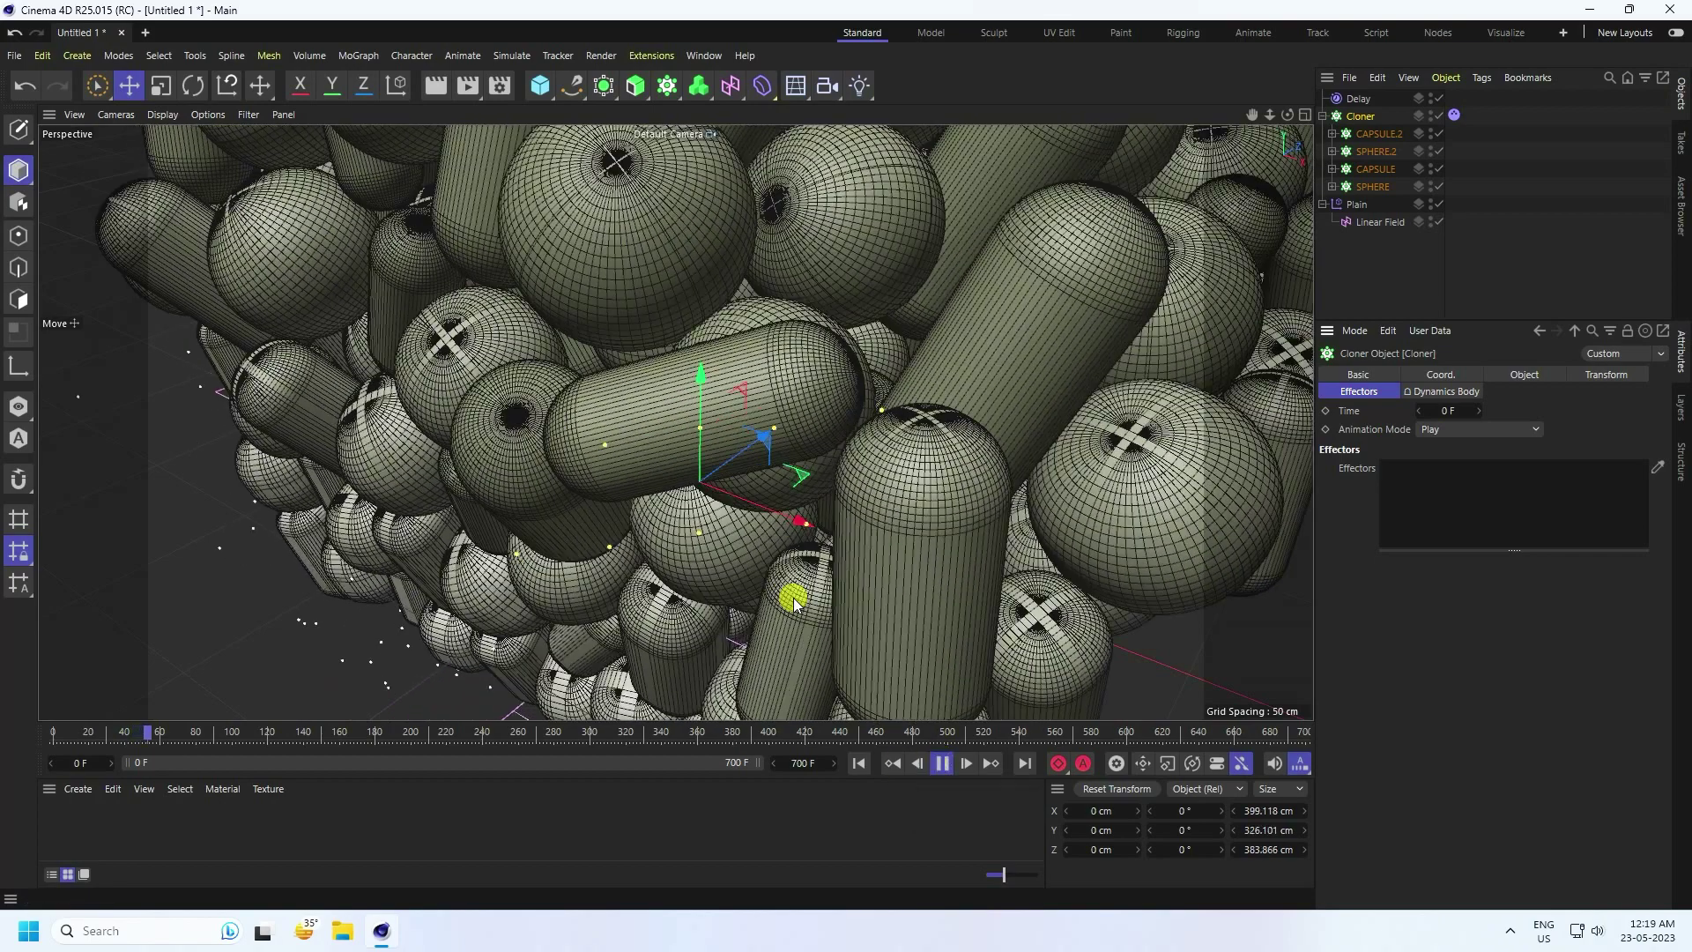
{"action": "left_click", "coordinate": [939, 763]}
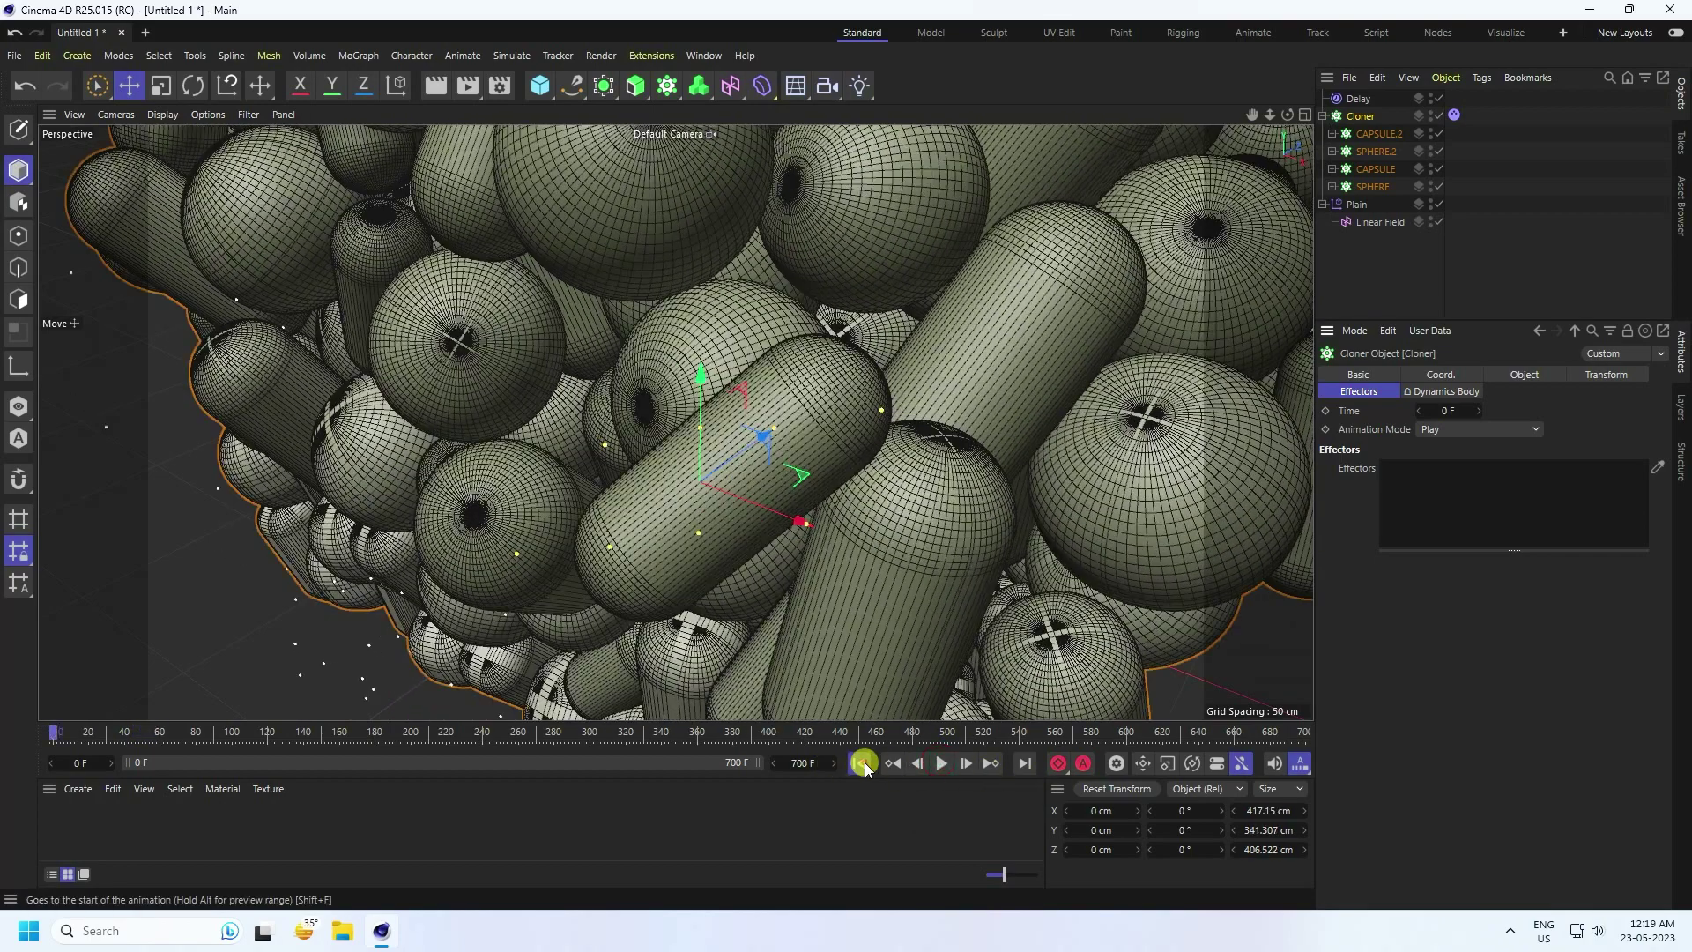
{"action": "left_click", "coordinate": [859, 763]}
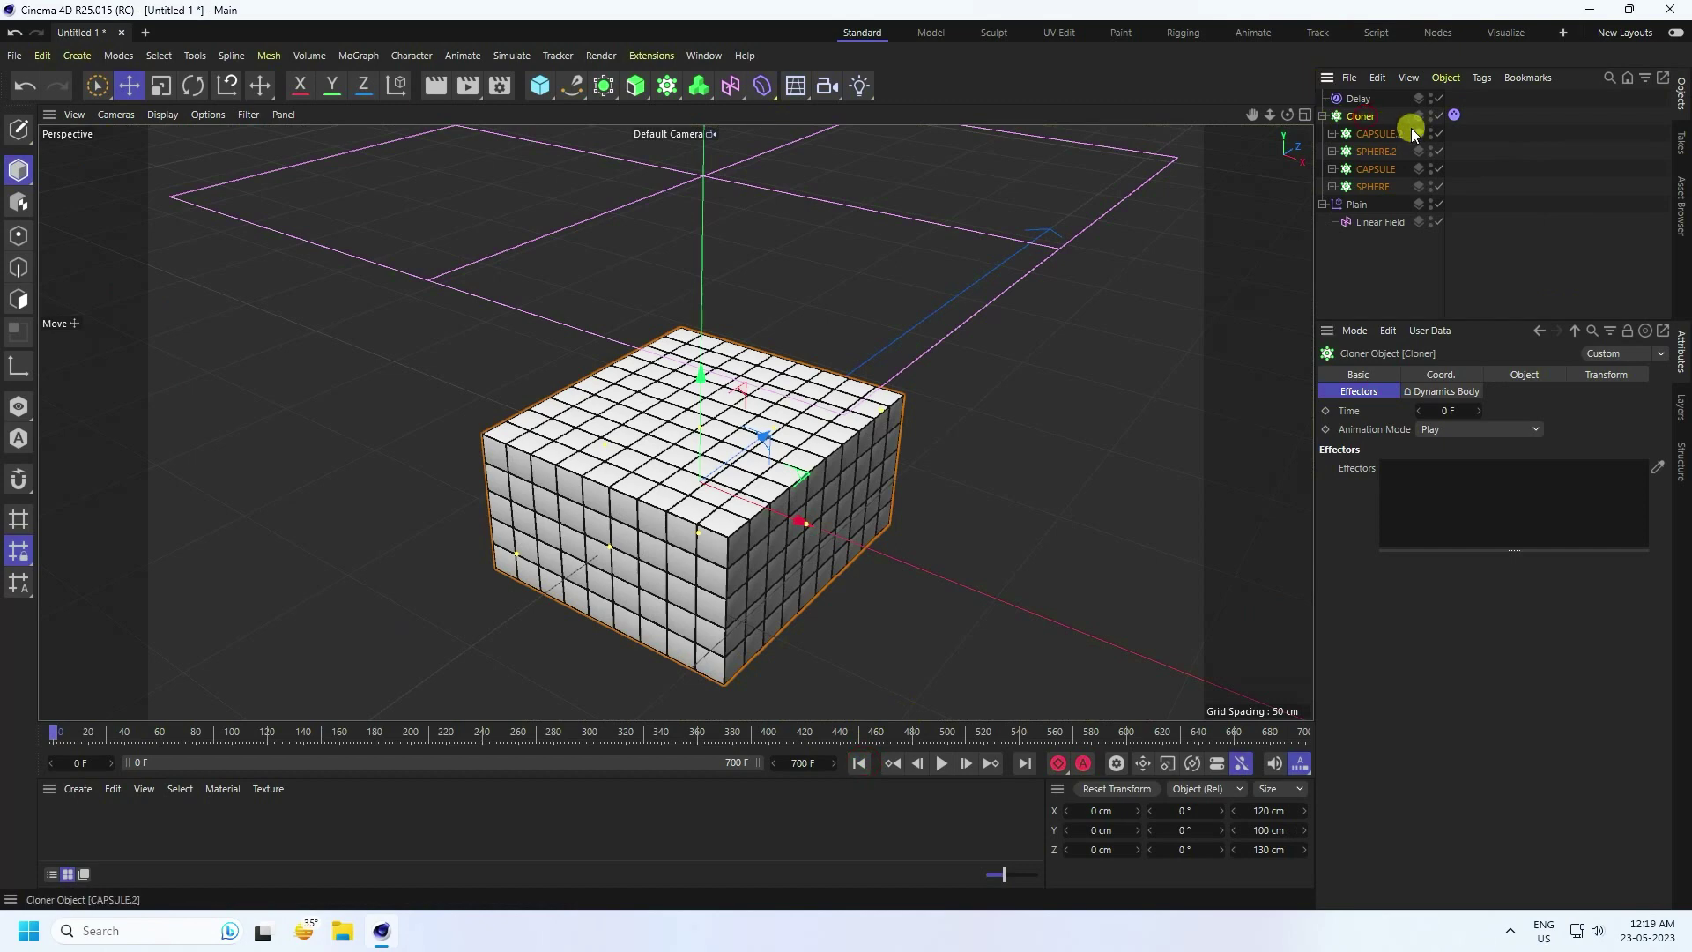
{"action": "left_click_drag", "start_coordinate": [1442, 321], "coordinate": [1442, 415]}
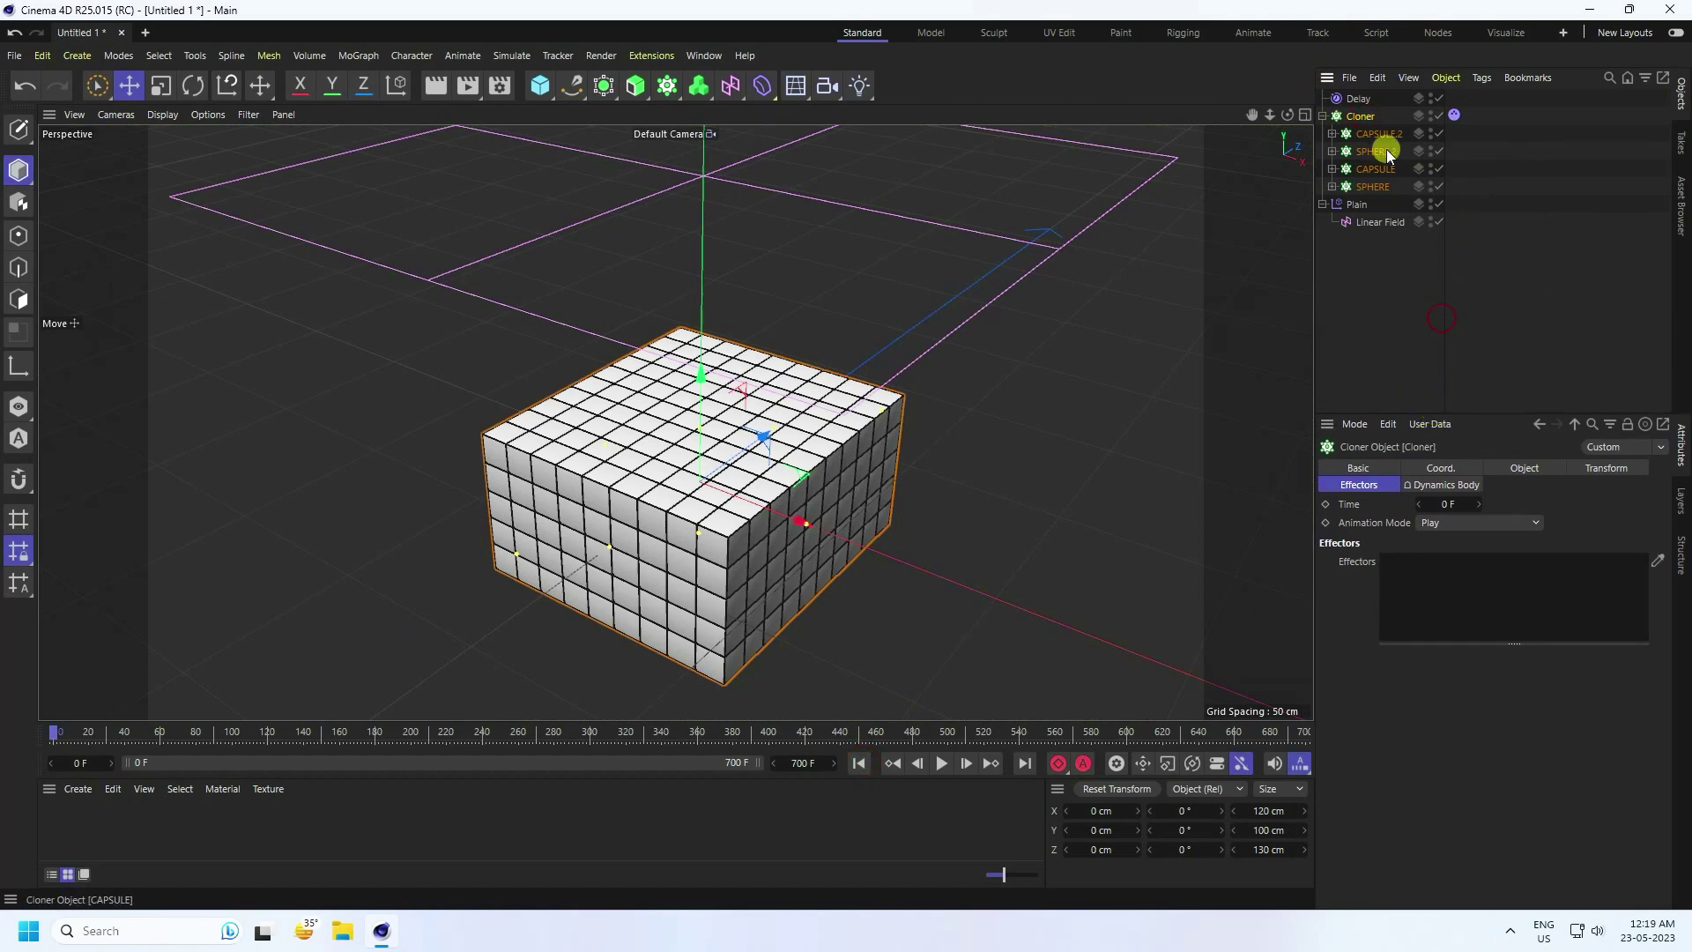
{"action": "left_click_drag", "start_coordinate": [1394, 188], "coordinate": [1348, 132]}
Add a Formula effector at 20% strength to the four child cloners
{"action": "left_click", "coordinate": [360, 57]}
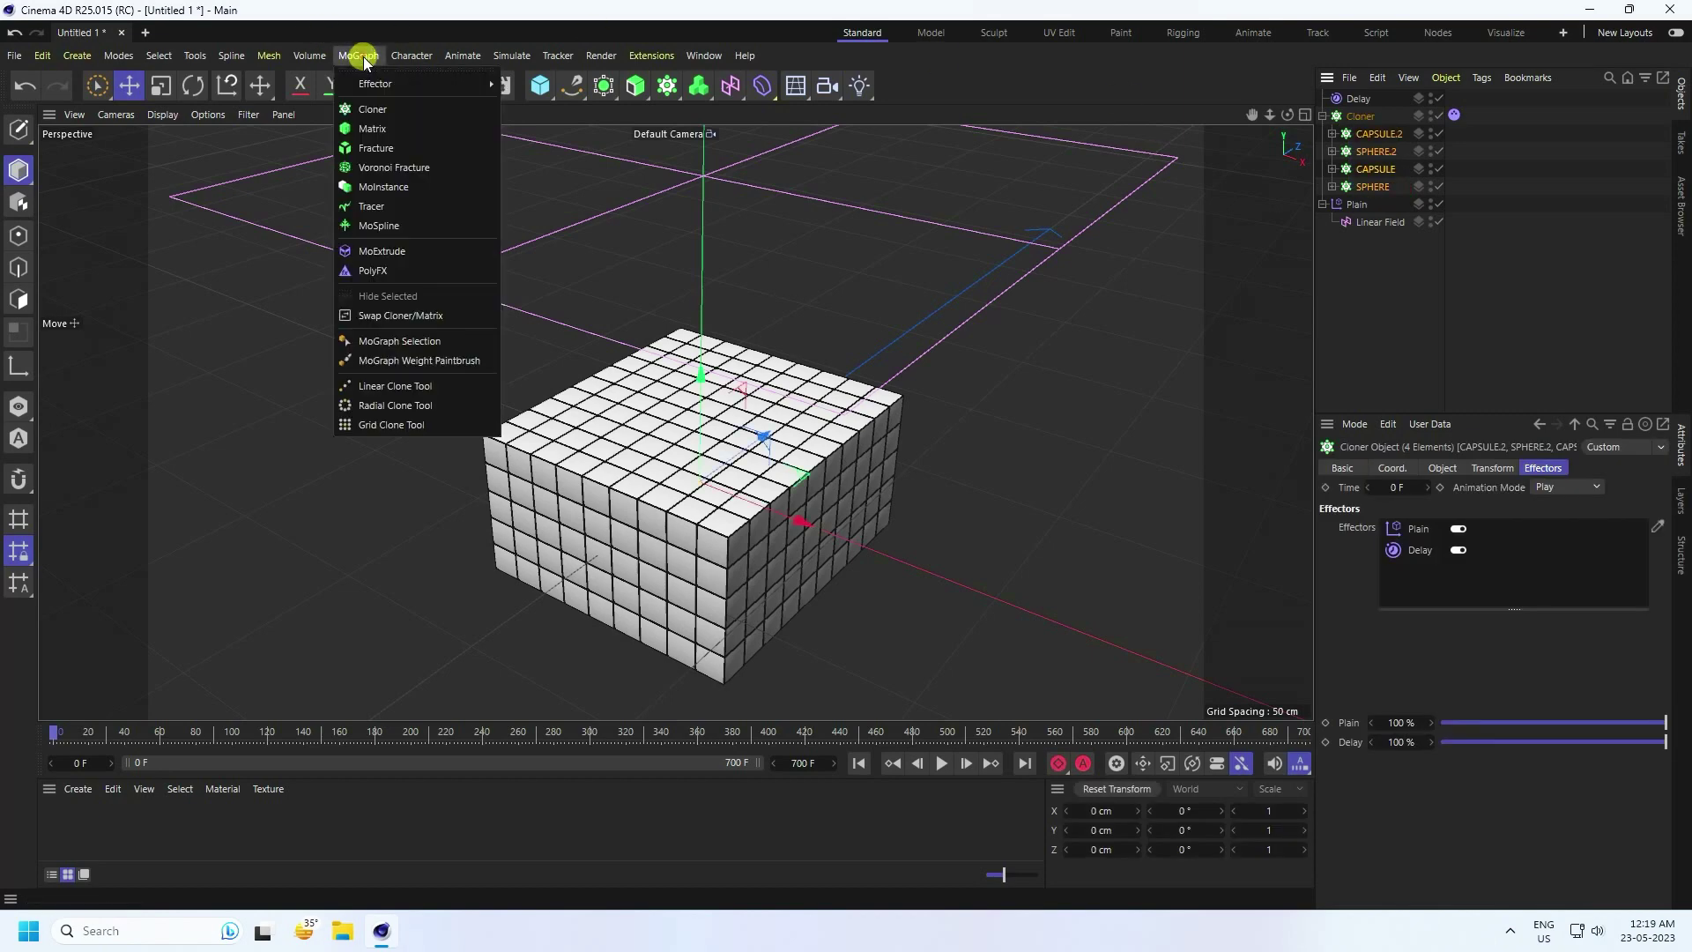
{"action": "mouse_move", "coordinate": [379, 83]}
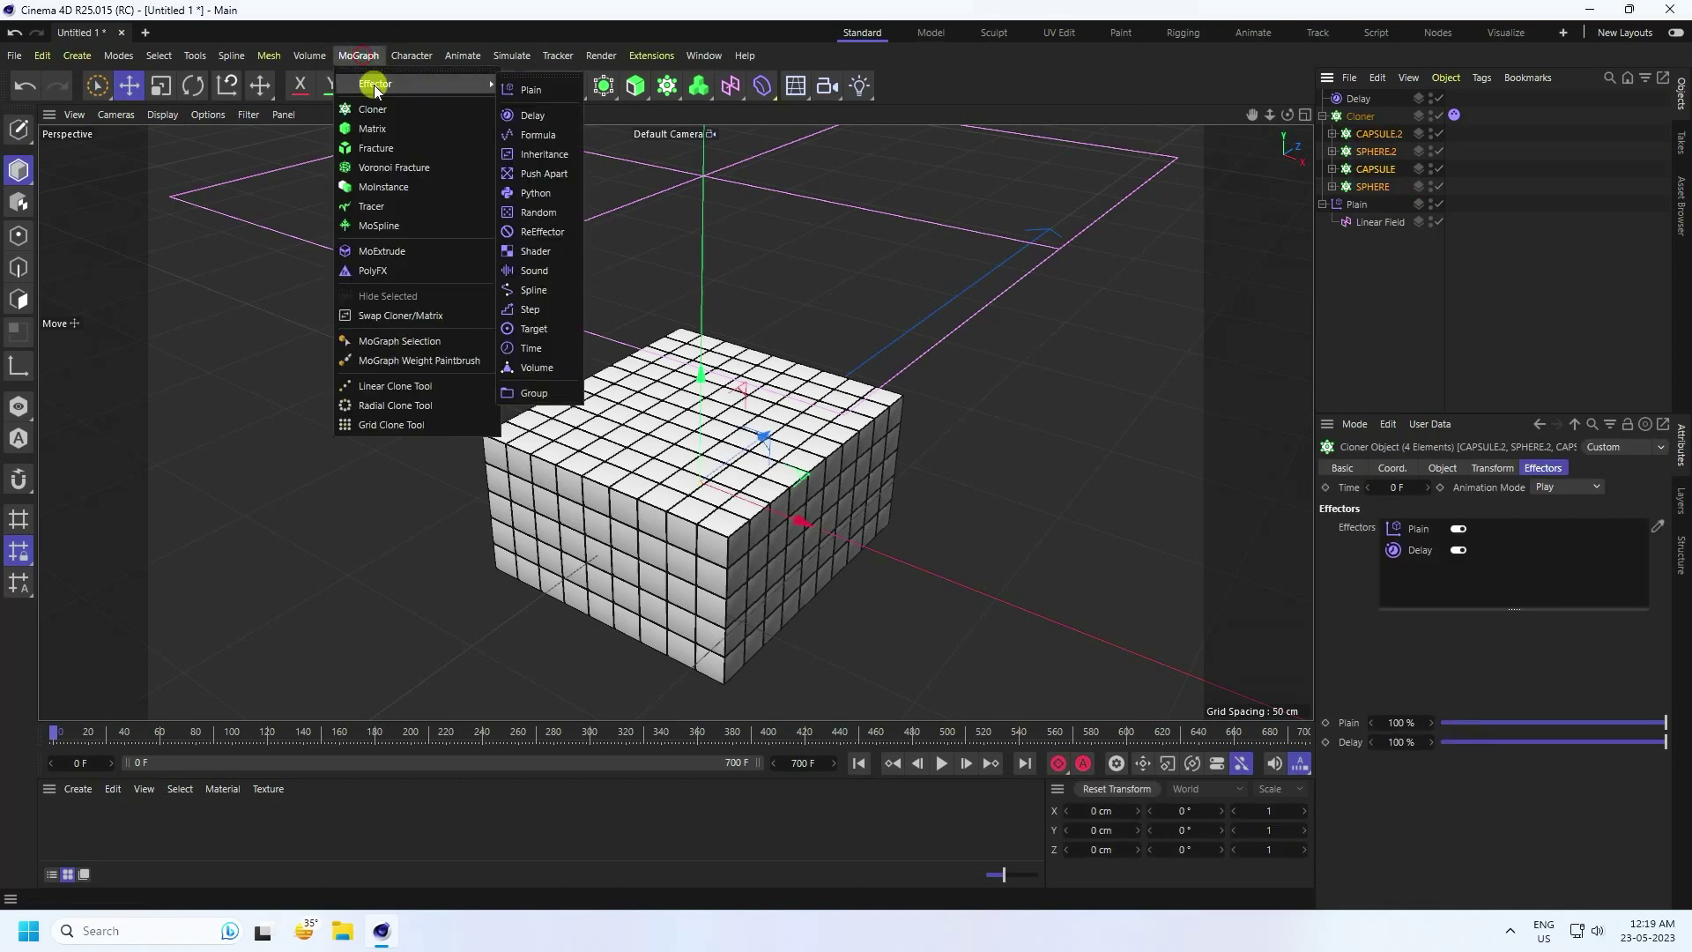
{"action": "left_click", "coordinate": [539, 137]}
{"action": "left_click", "coordinate": [1452, 469]}
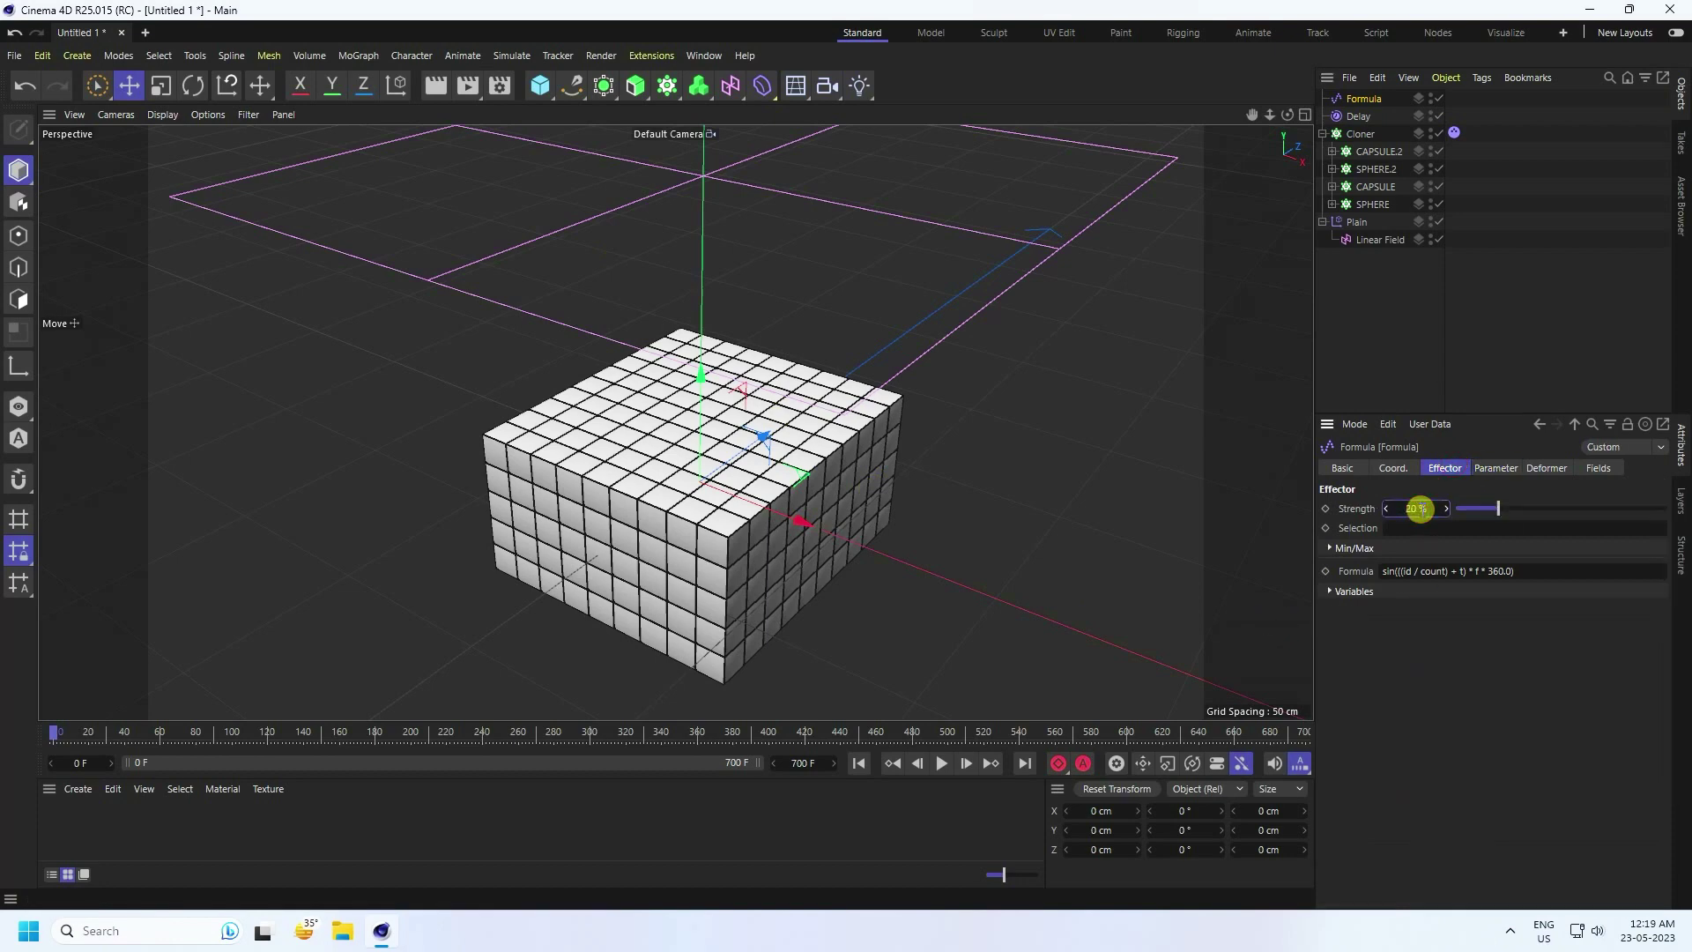
Play the simulation from frame 0 to preview the Formula wobble, then rewind
{"action": "left_click", "coordinate": [855, 764]}
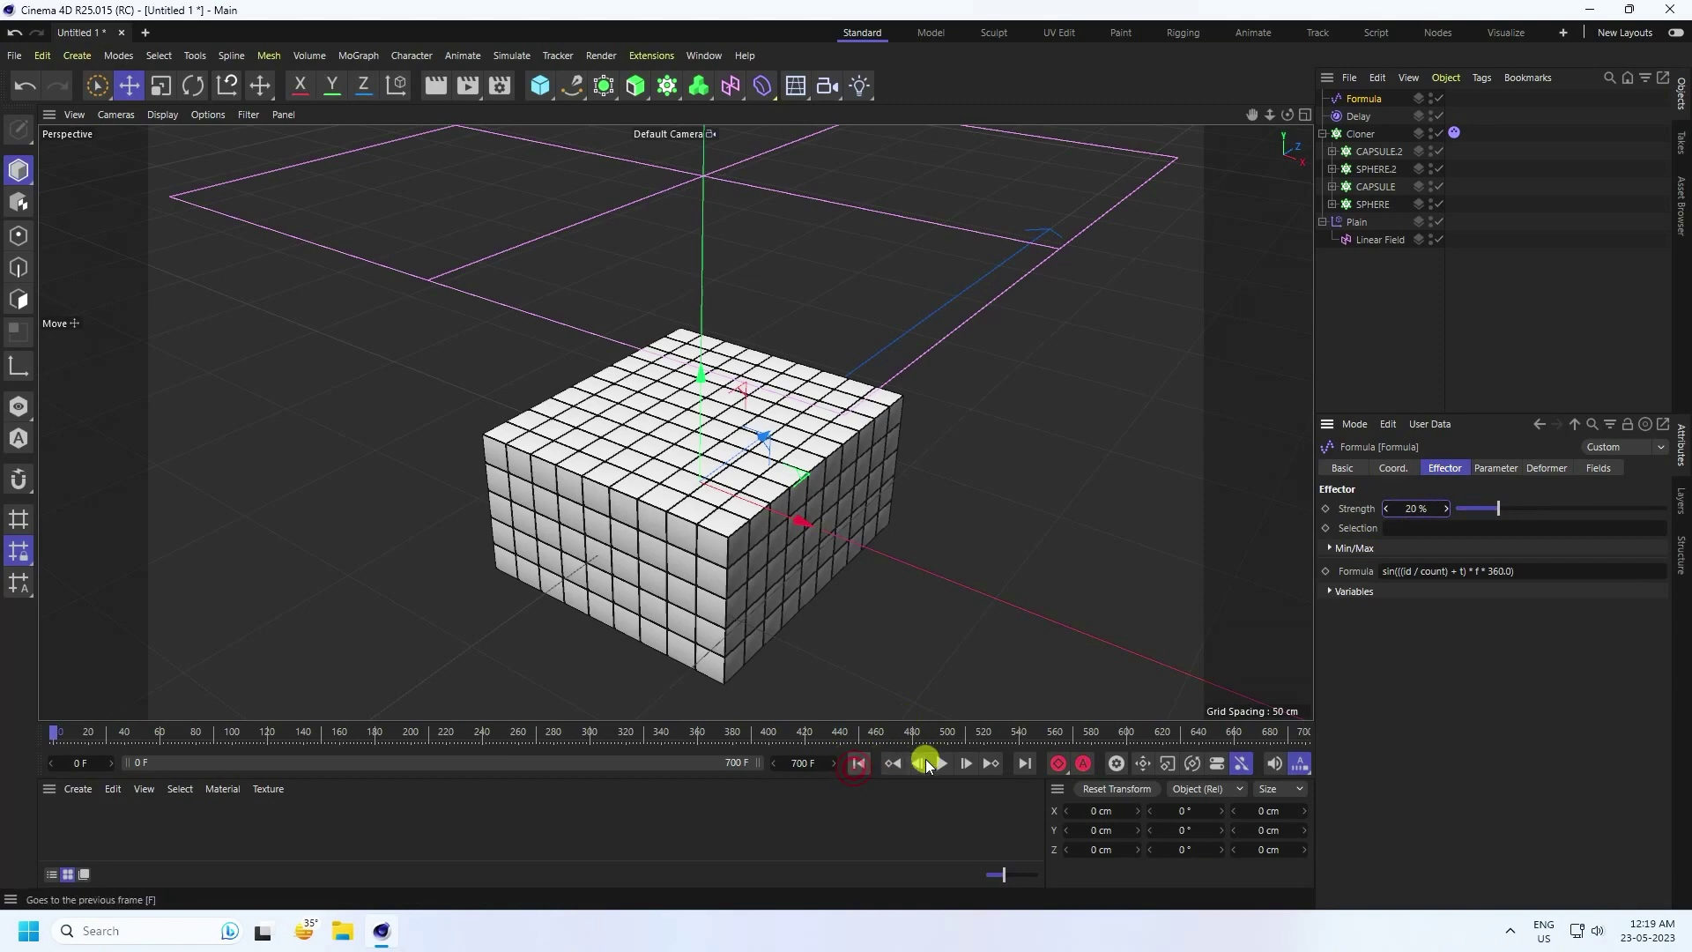
{"action": "left_click", "coordinate": [941, 764]}
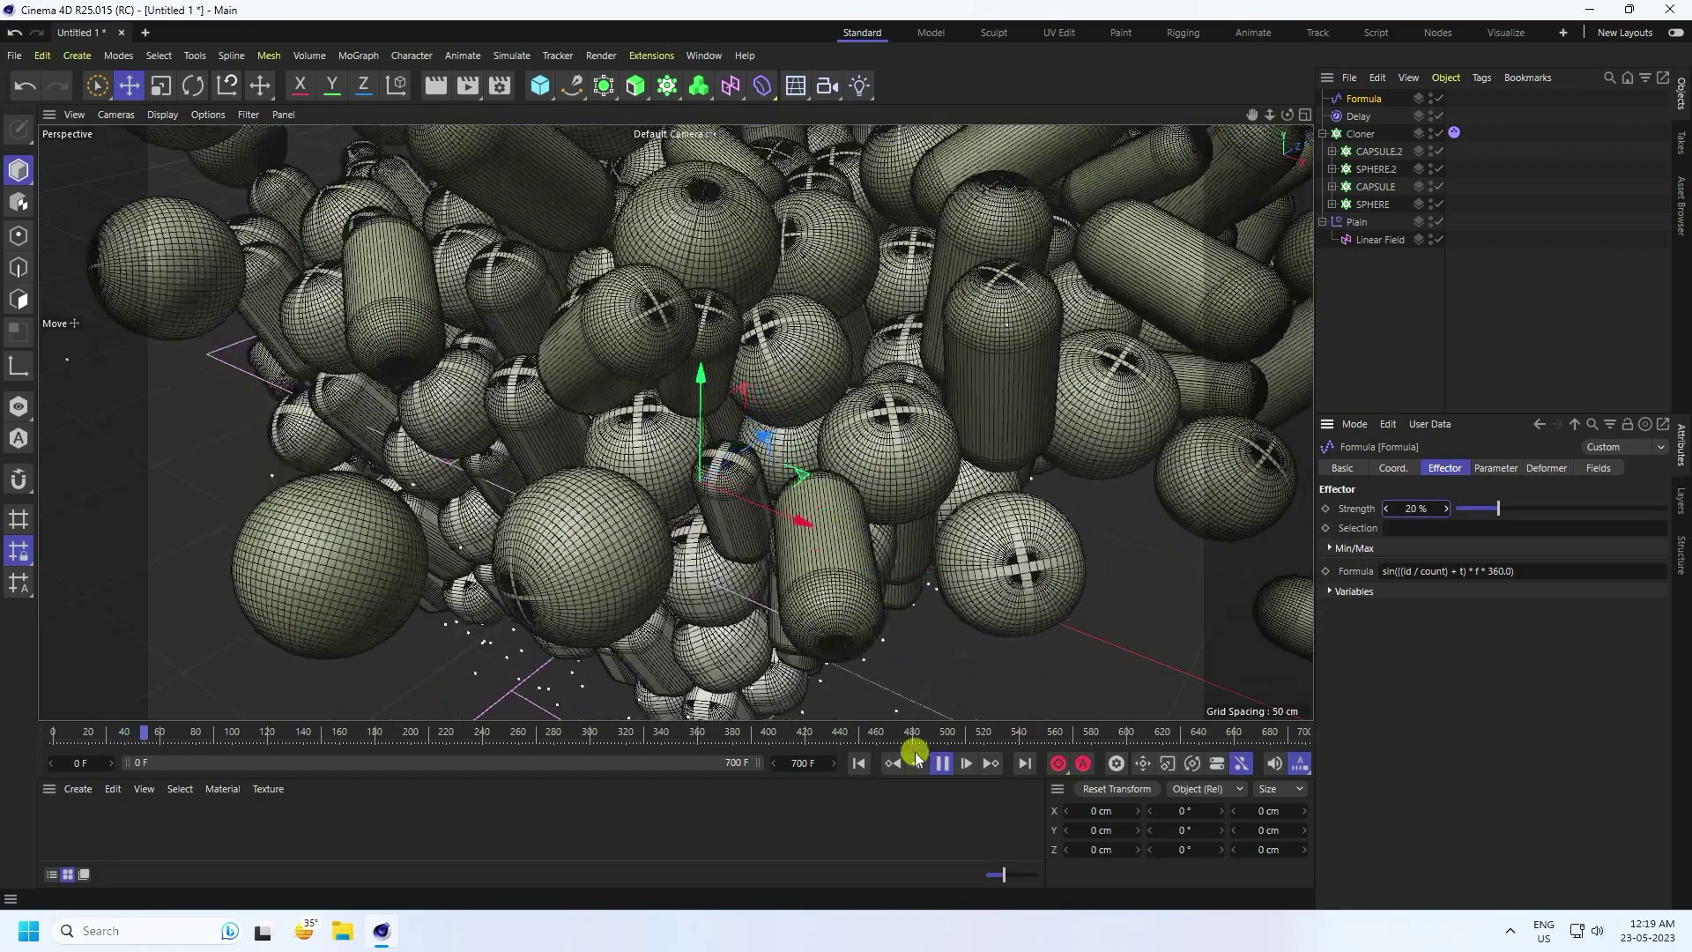
{"action": "left_click", "coordinate": [941, 762]}
{"action": "left_click", "coordinate": [858, 762]}
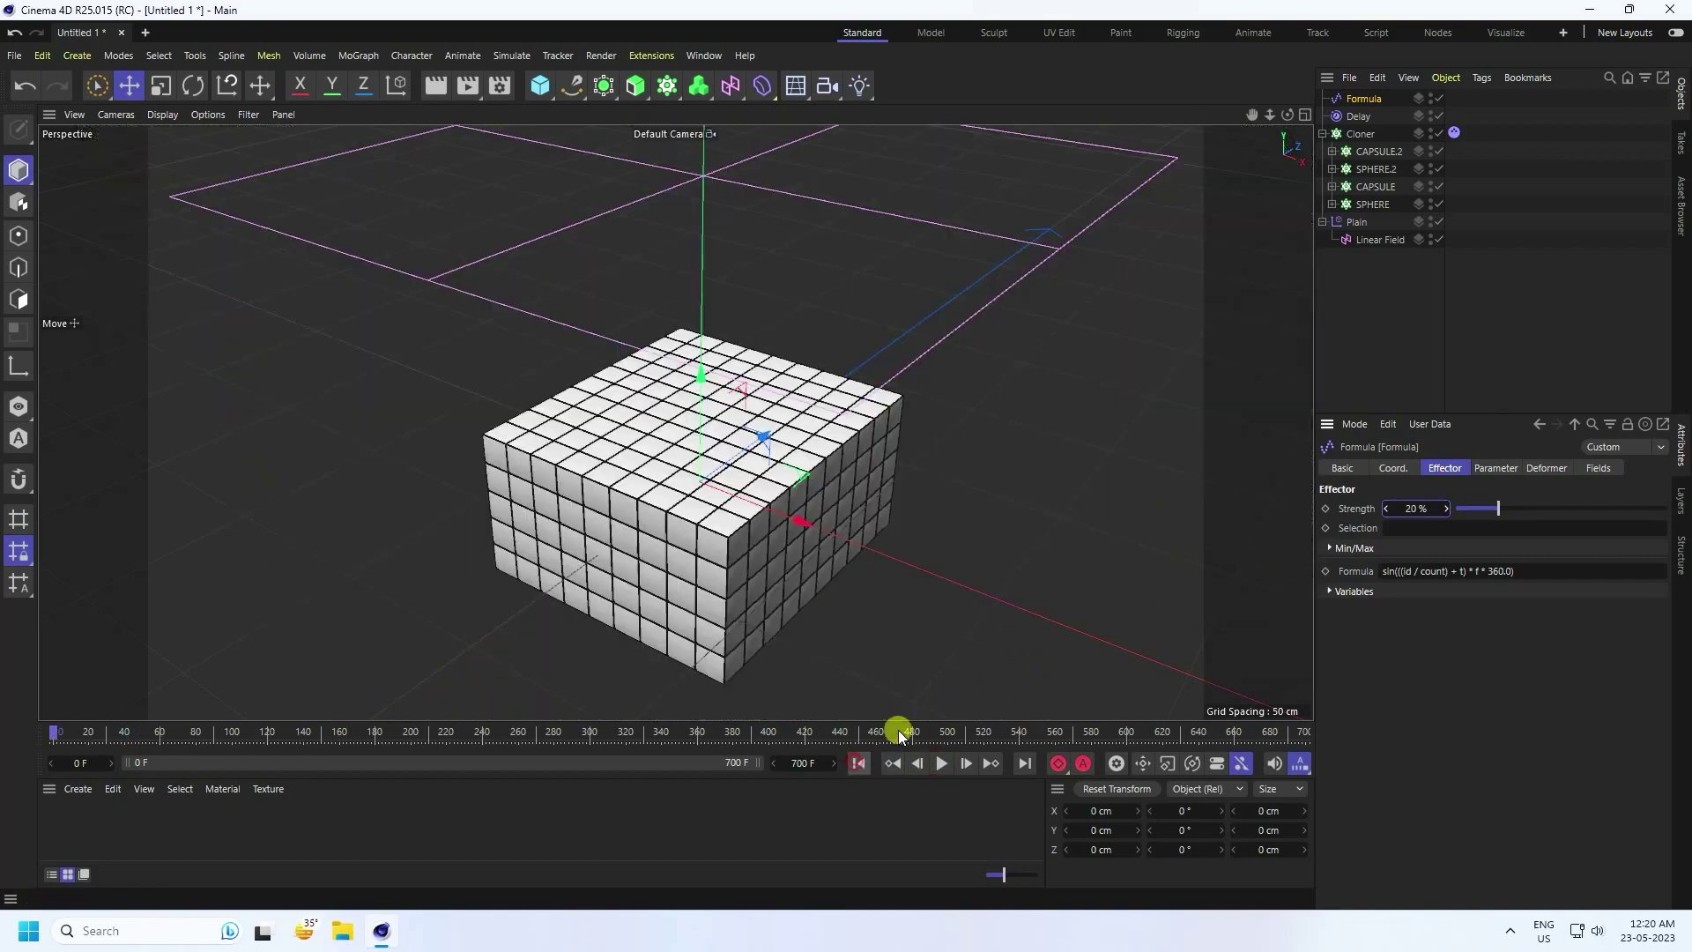
Add a Null object and put the Cloner inside it
{"action": "left_click", "coordinate": [544, 93]}
{"action": "left_click", "coordinate": [605, 113]}
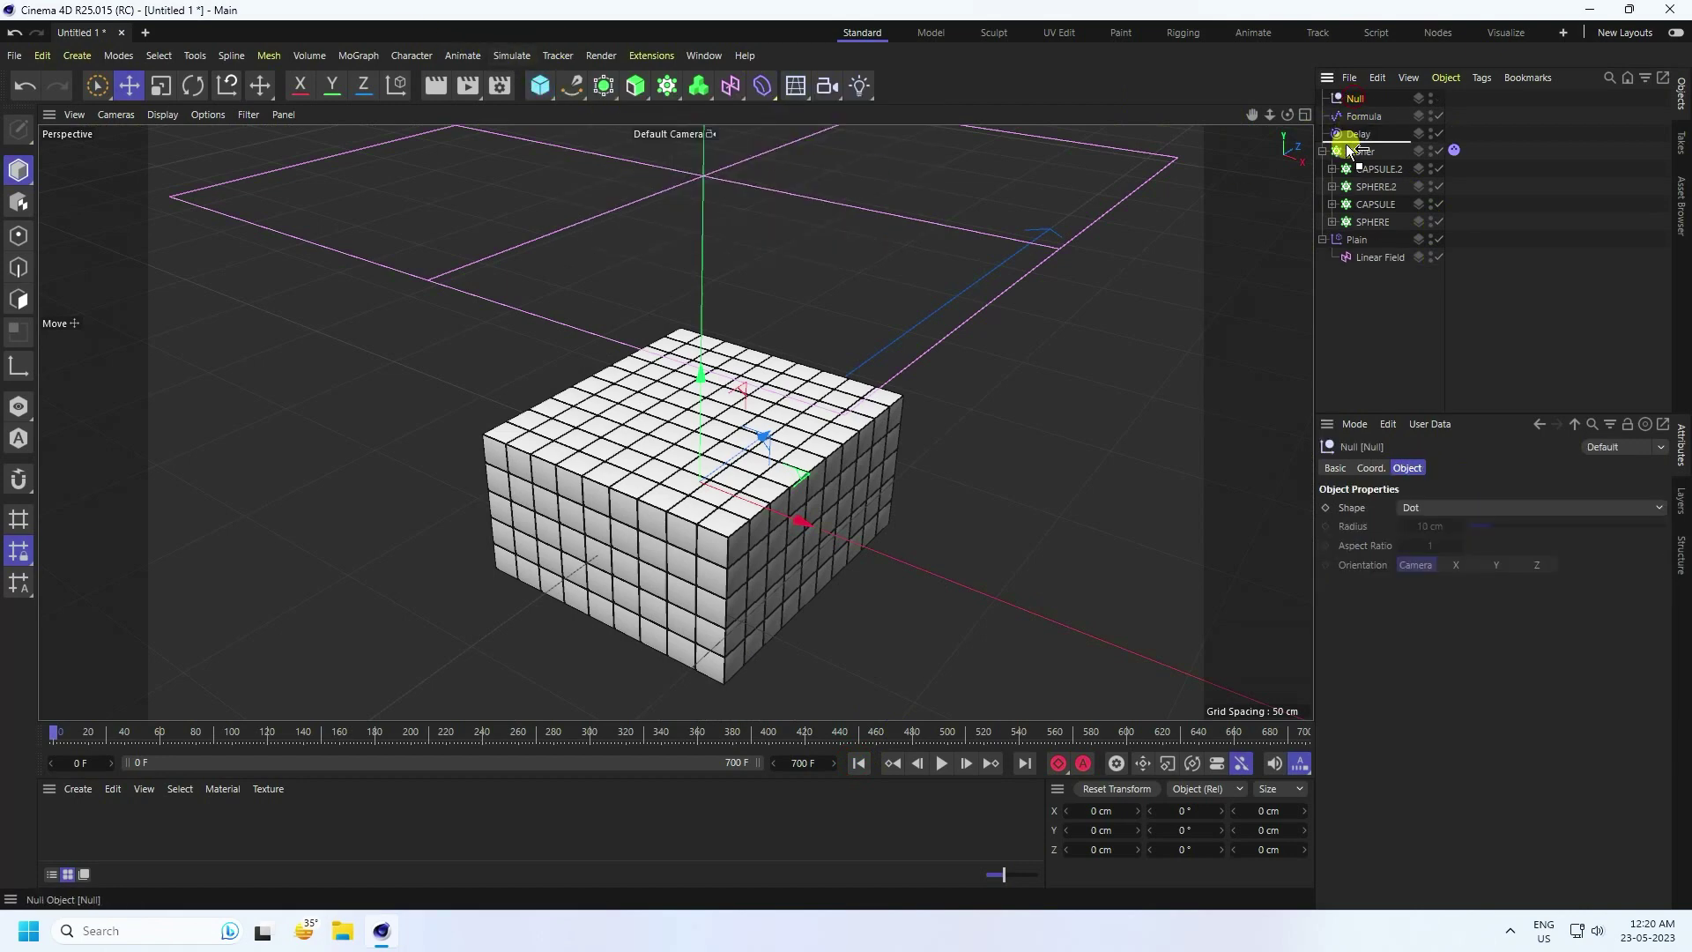
{"action": "left_click", "coordinate": [1357, 151]}
{"action": "left_click_drag", "start_coordinate": [1365, 157], "coordinate": [1331, 139]}
{"action": "left_click", "coordinate": [1359, 134]}
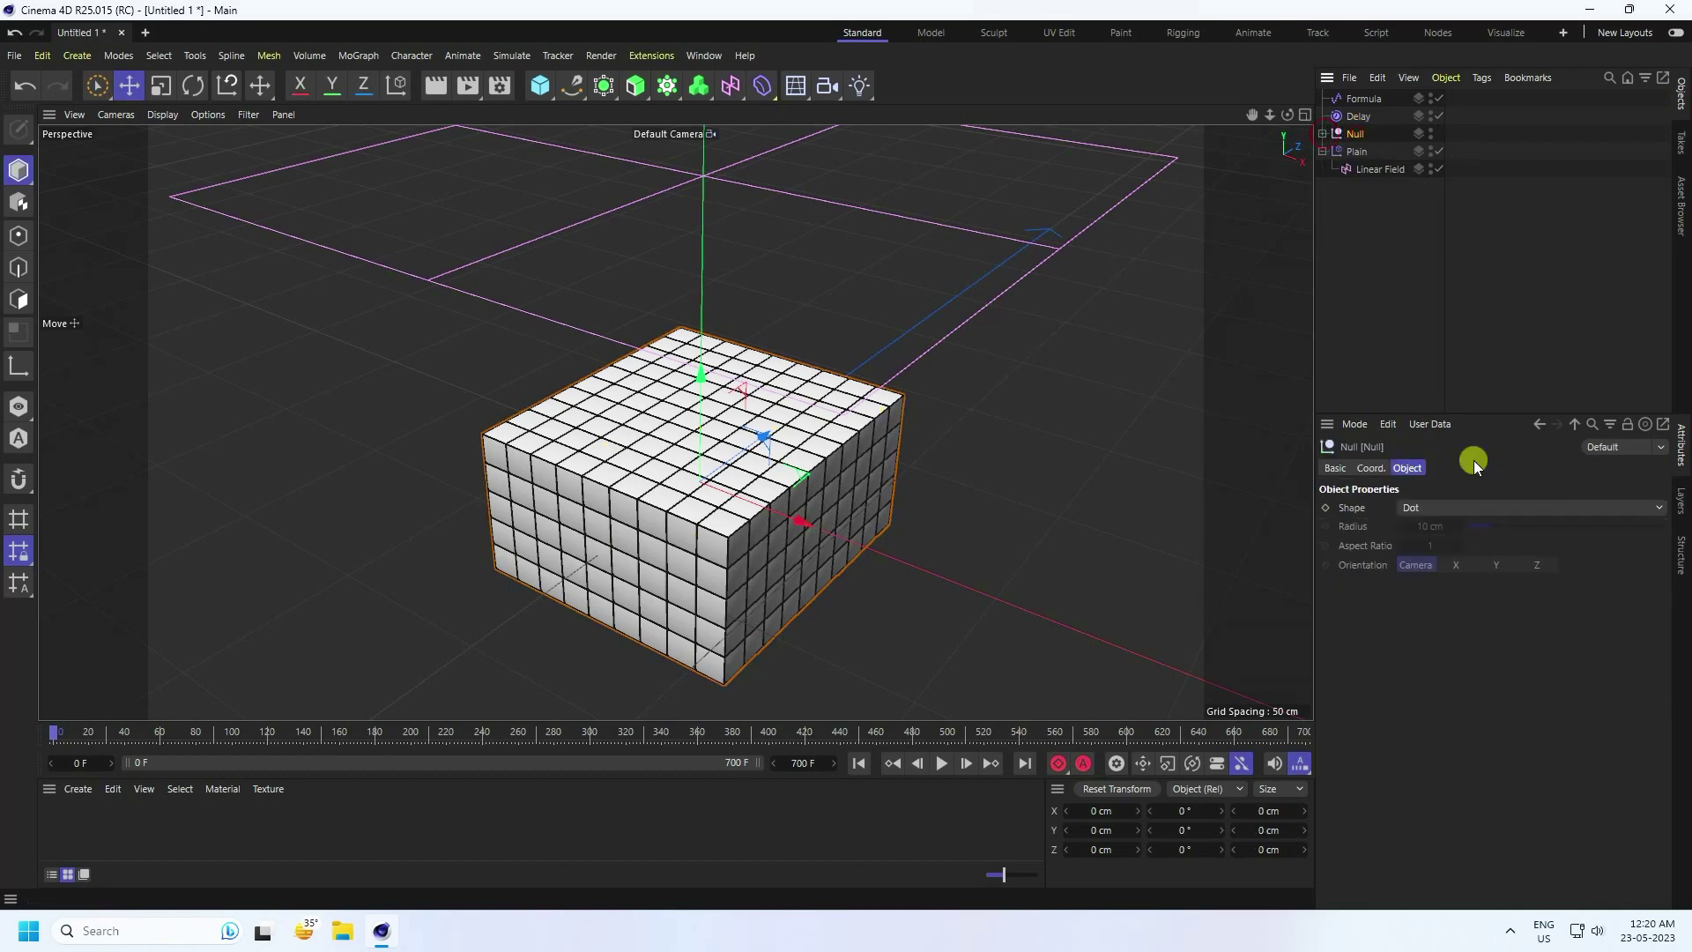
{"action": "left_click", "coordinate": [1371, 468]}
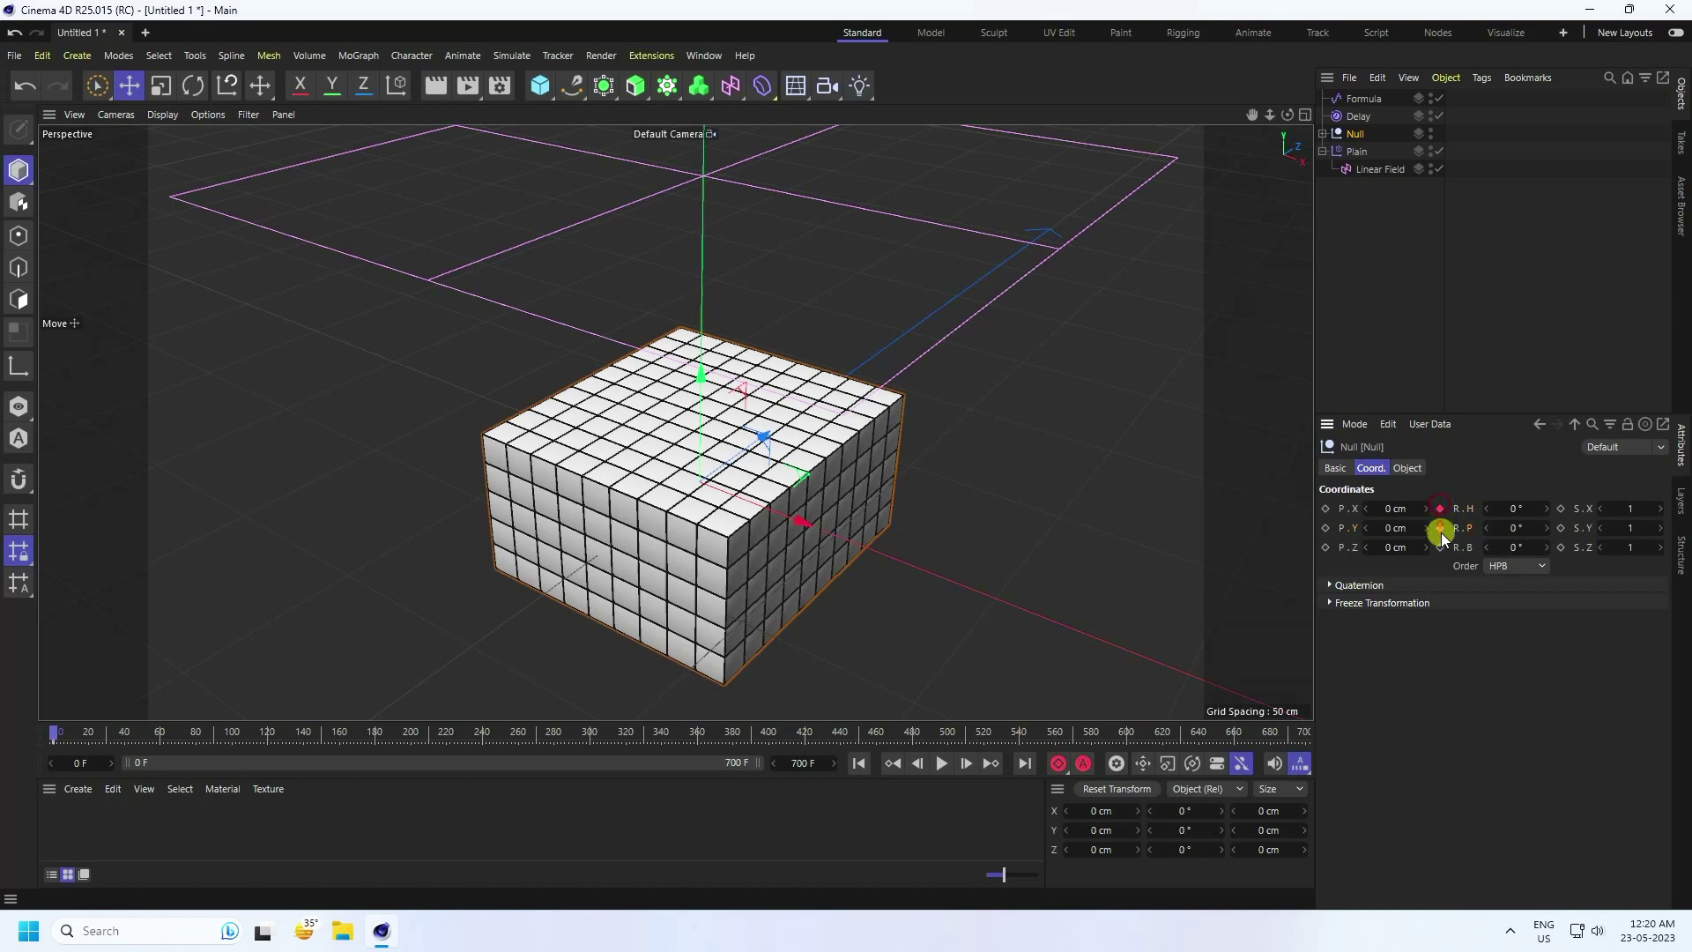
At frame 700, set the Null's H, P and B rotation to 720°, then rewind to frame 0
{"action": "left_click", "coordinate": [1027, 762]}
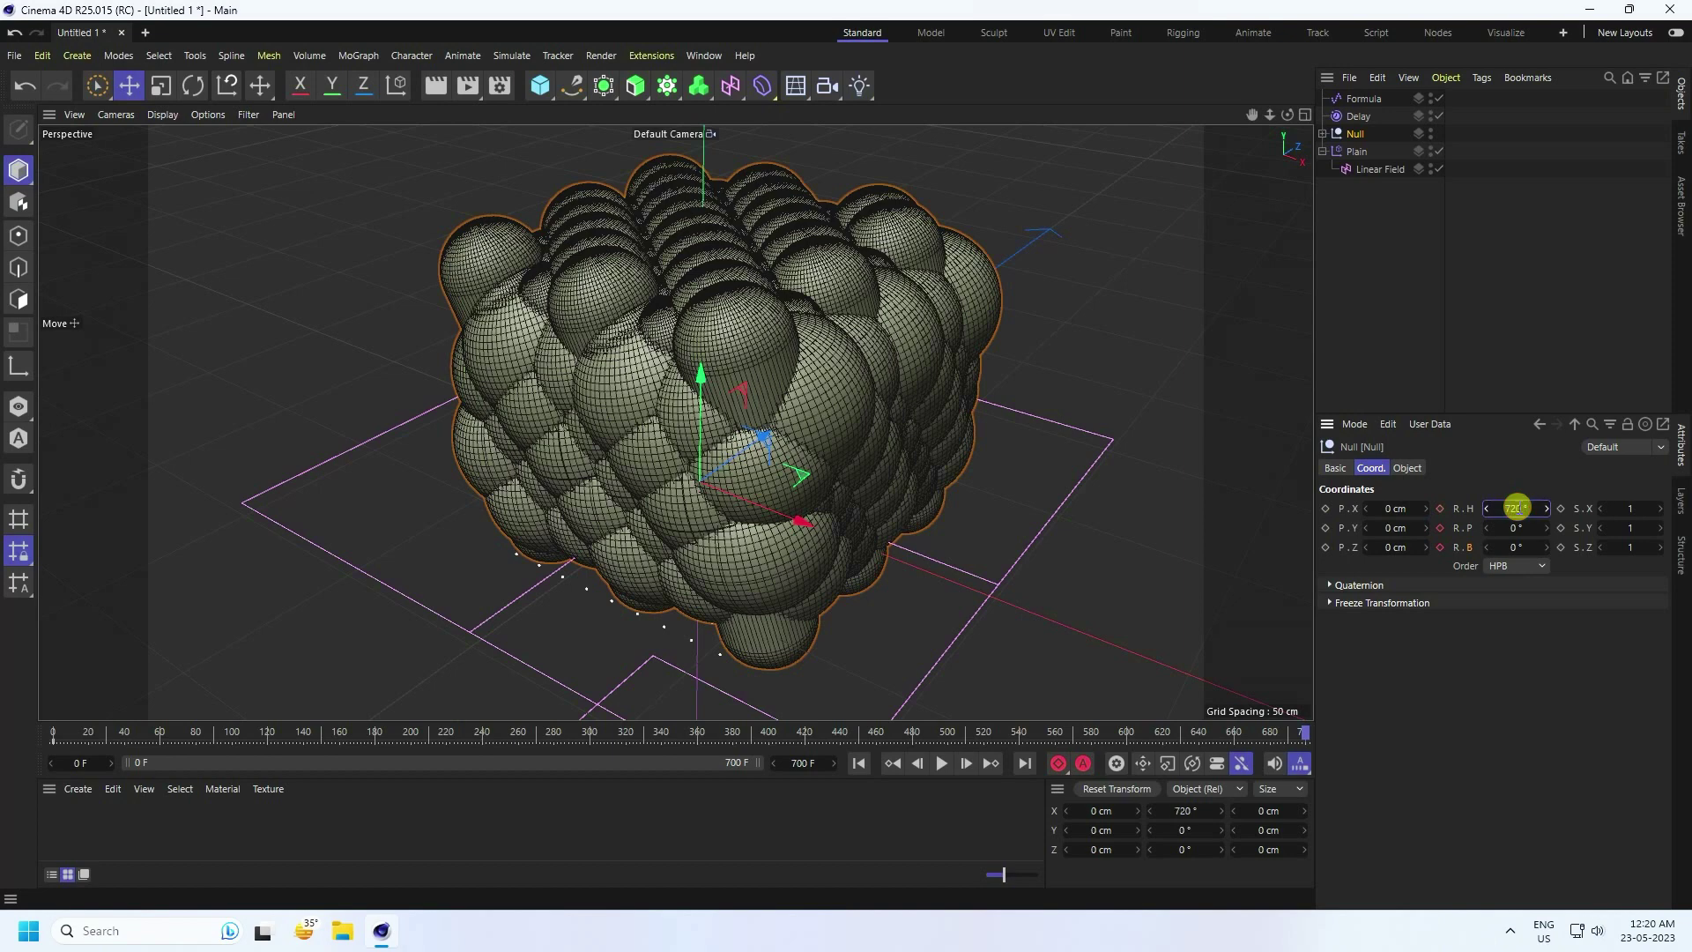
{"action": "left_click", "coordinate": [1513, 547]}
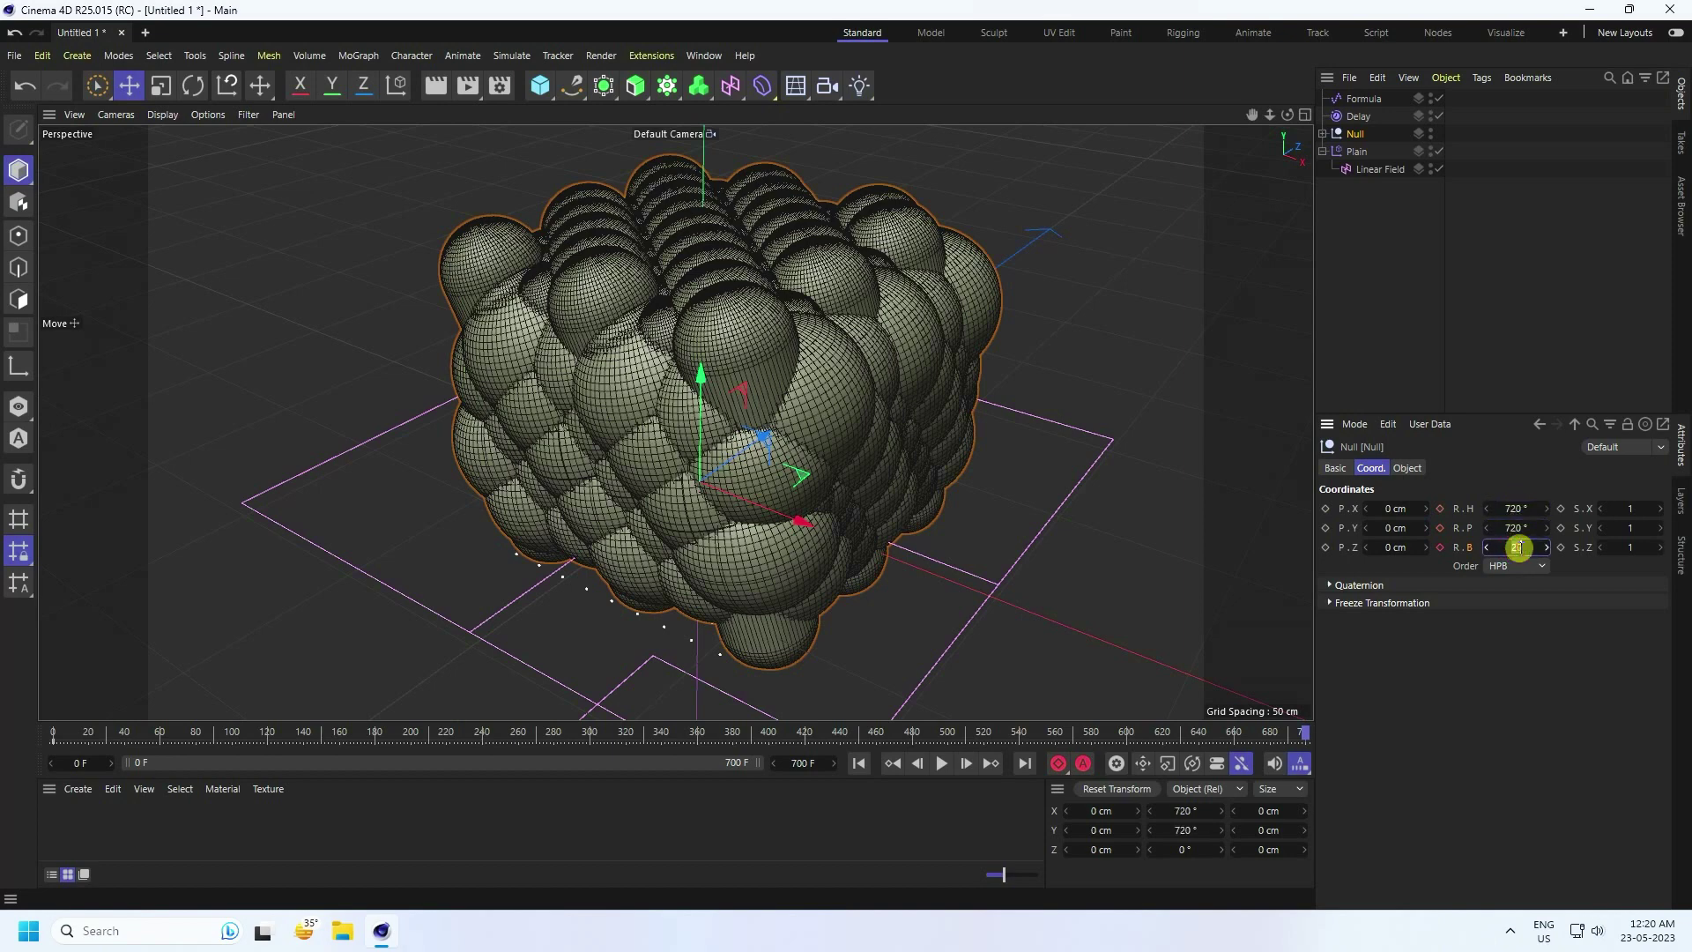
{"action": "key", "text": "Return"}
{"action": "left_click", "coordinate": [859, 764]}
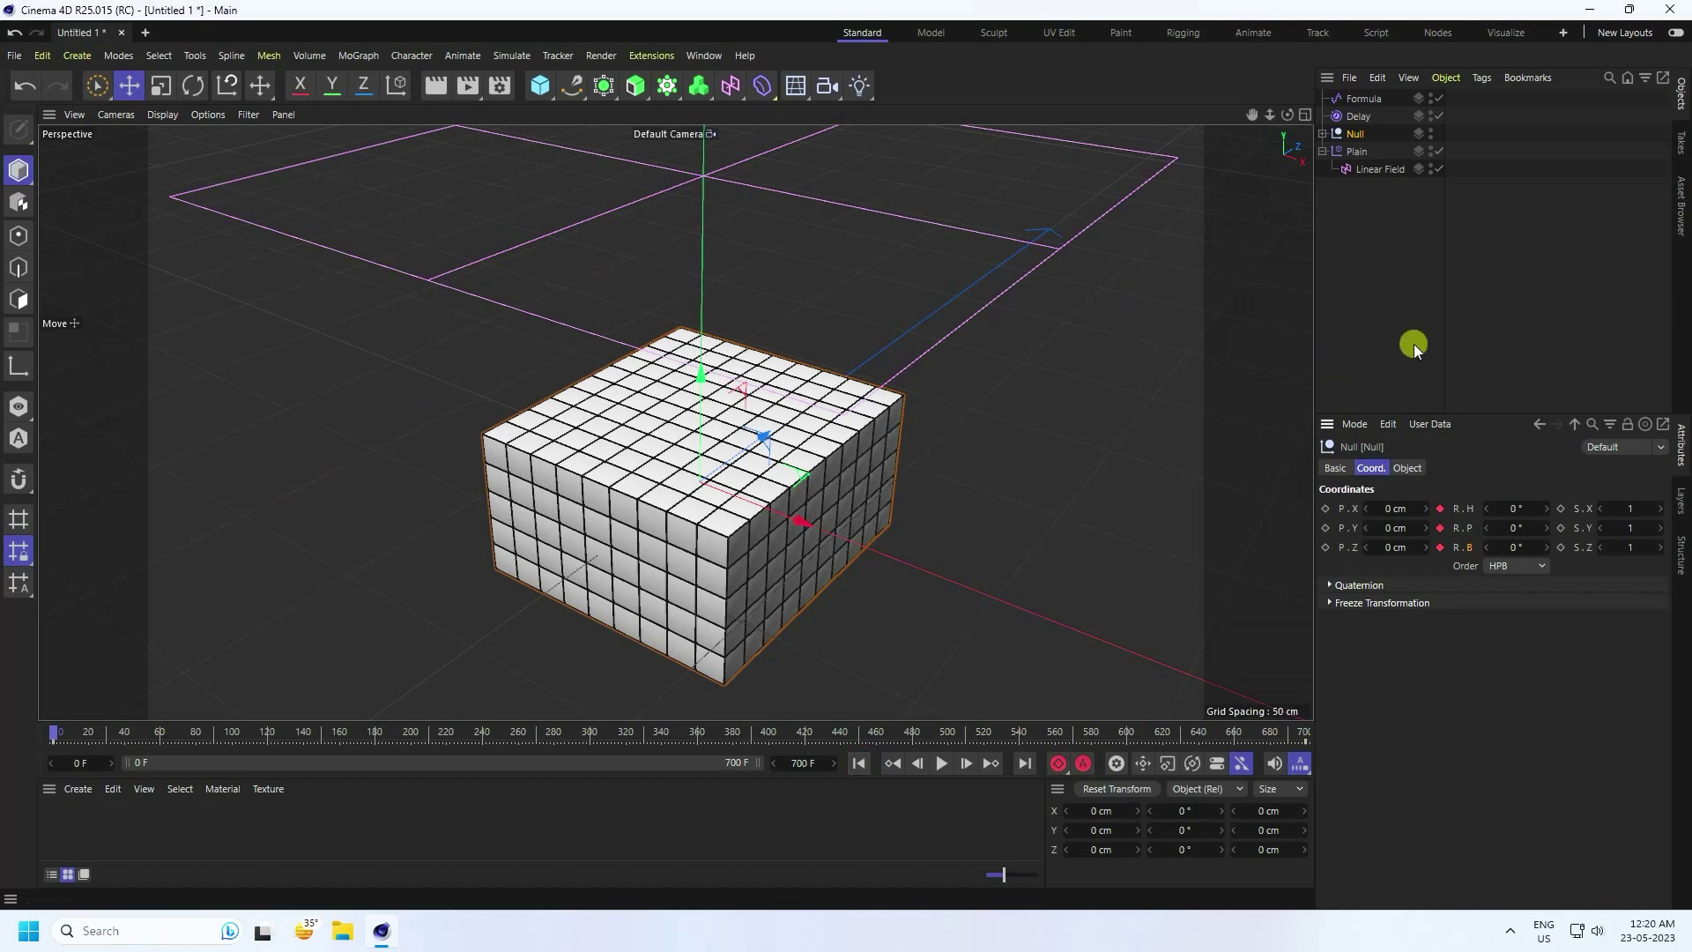
Switch all the Null's rotation keys to Linear interpolation in the F-Curve timeline, then play the animation
{"action": "left_click", "coordinate": [702, 54]}
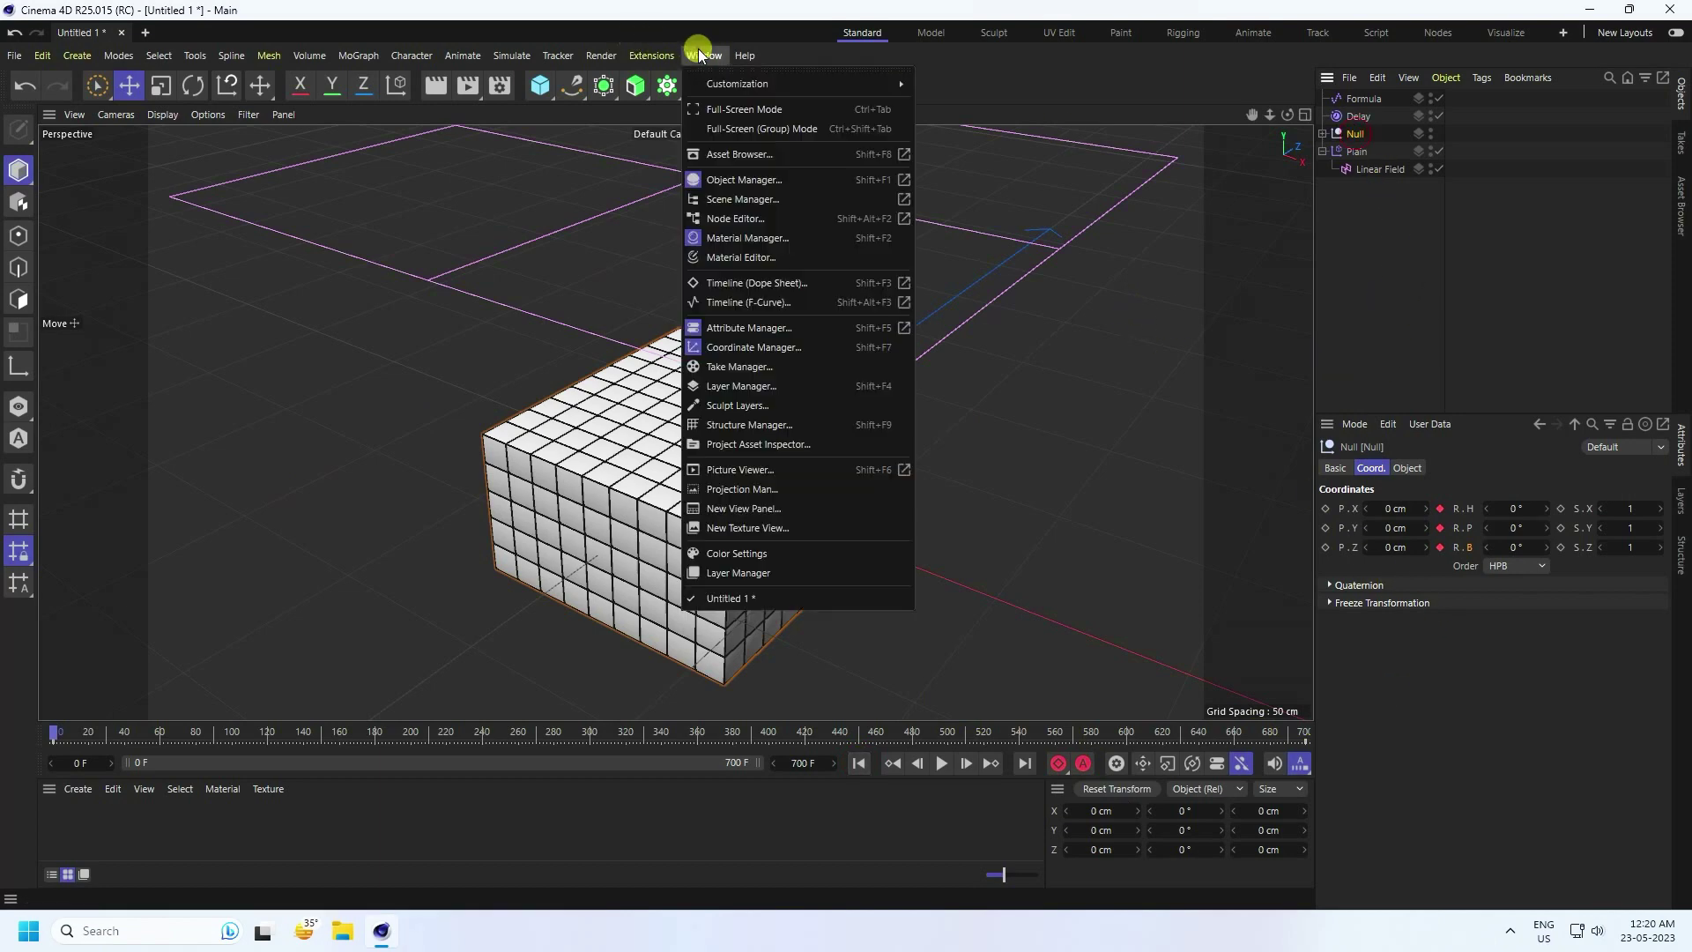
{"action": "left_click", "coordinate": [764, 302]}
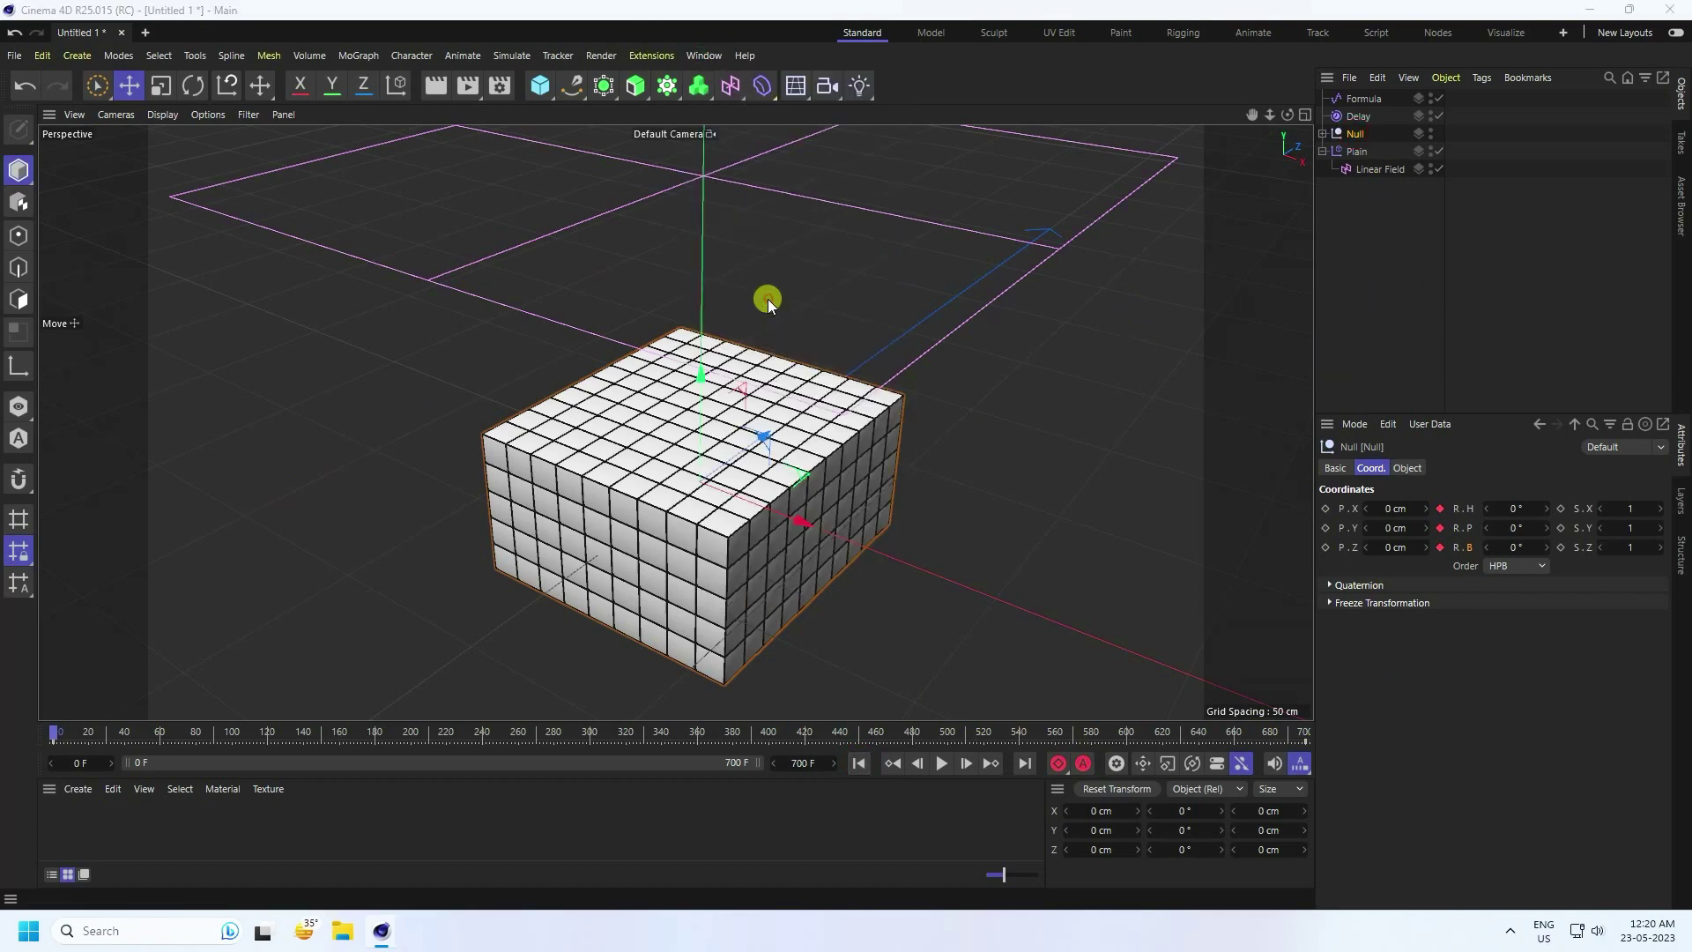
{"action": "left_click_drag", "start_coordinate": [488, 290], "coordinate": [1182, 508]}
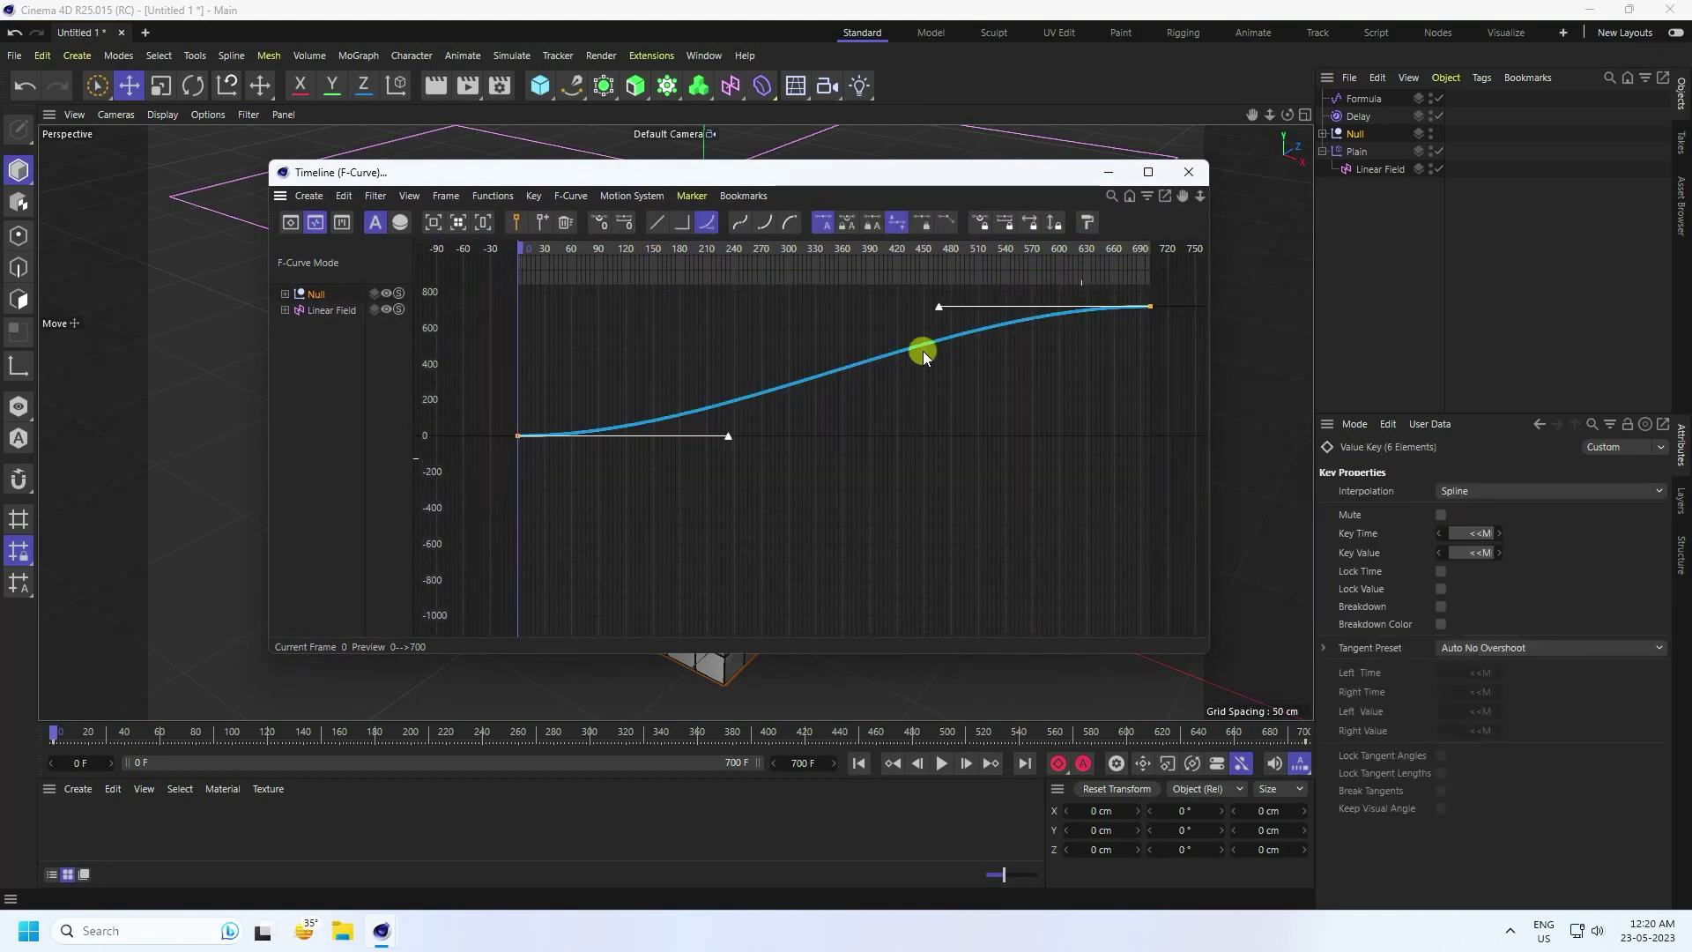
{"action": "left_click", "coordinate": [659, 219]}
{"action": "left_click", "coordinate": [1189, 172]}
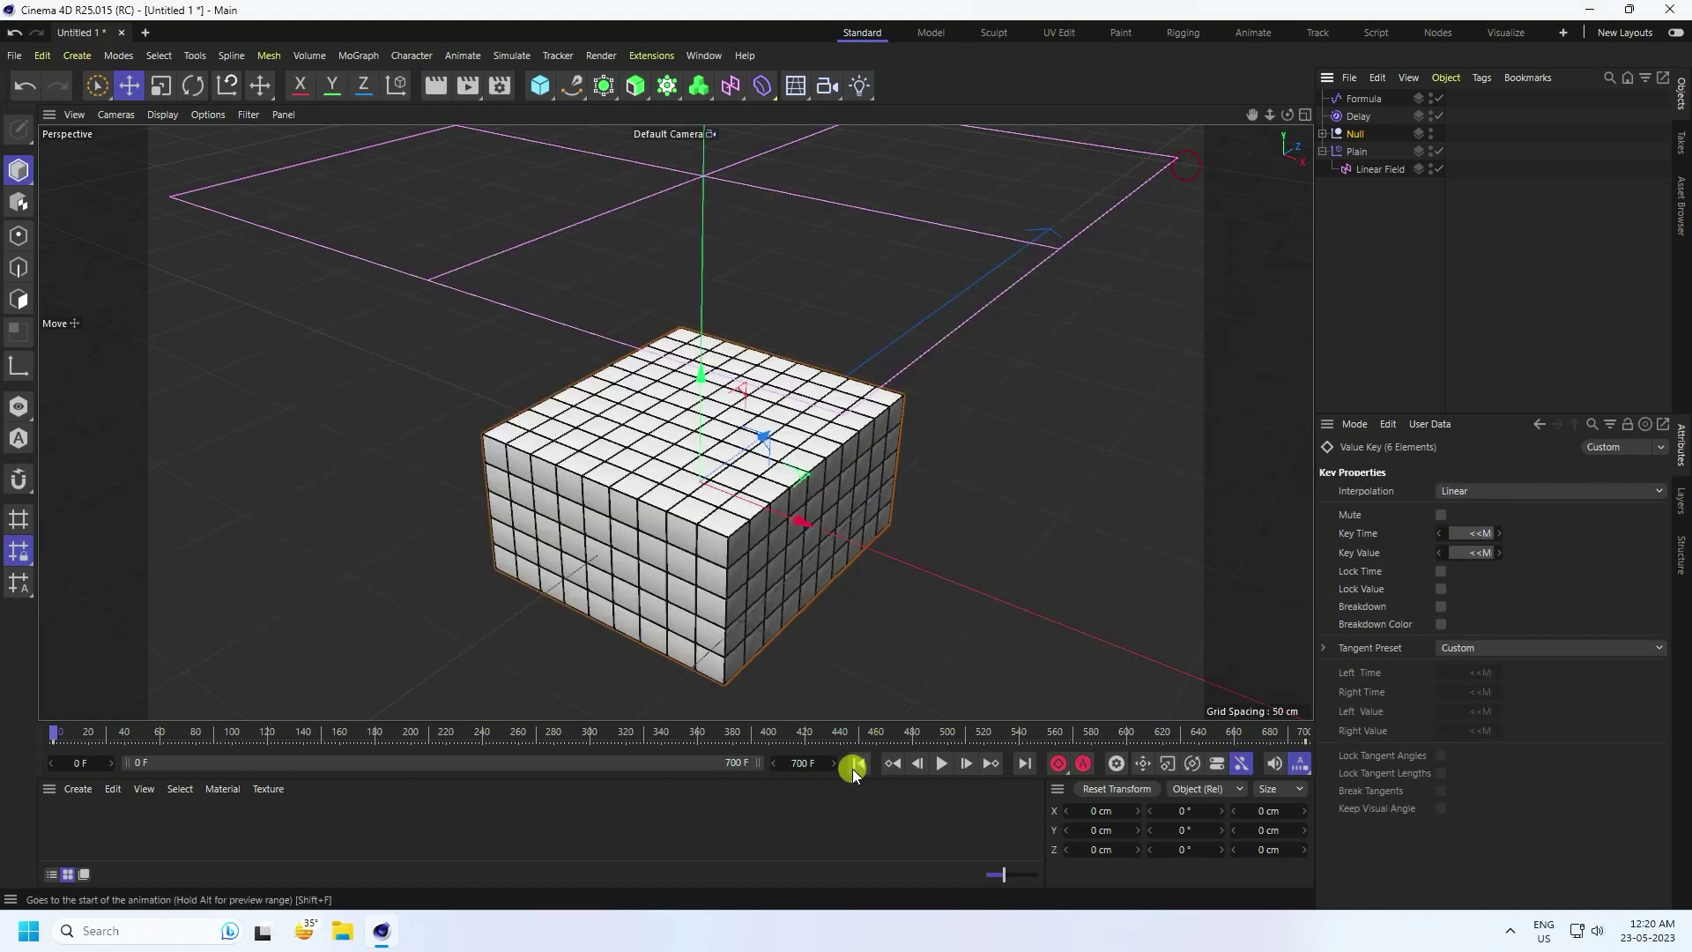
{"action": "left_click", "coordinate": [941, 763]}
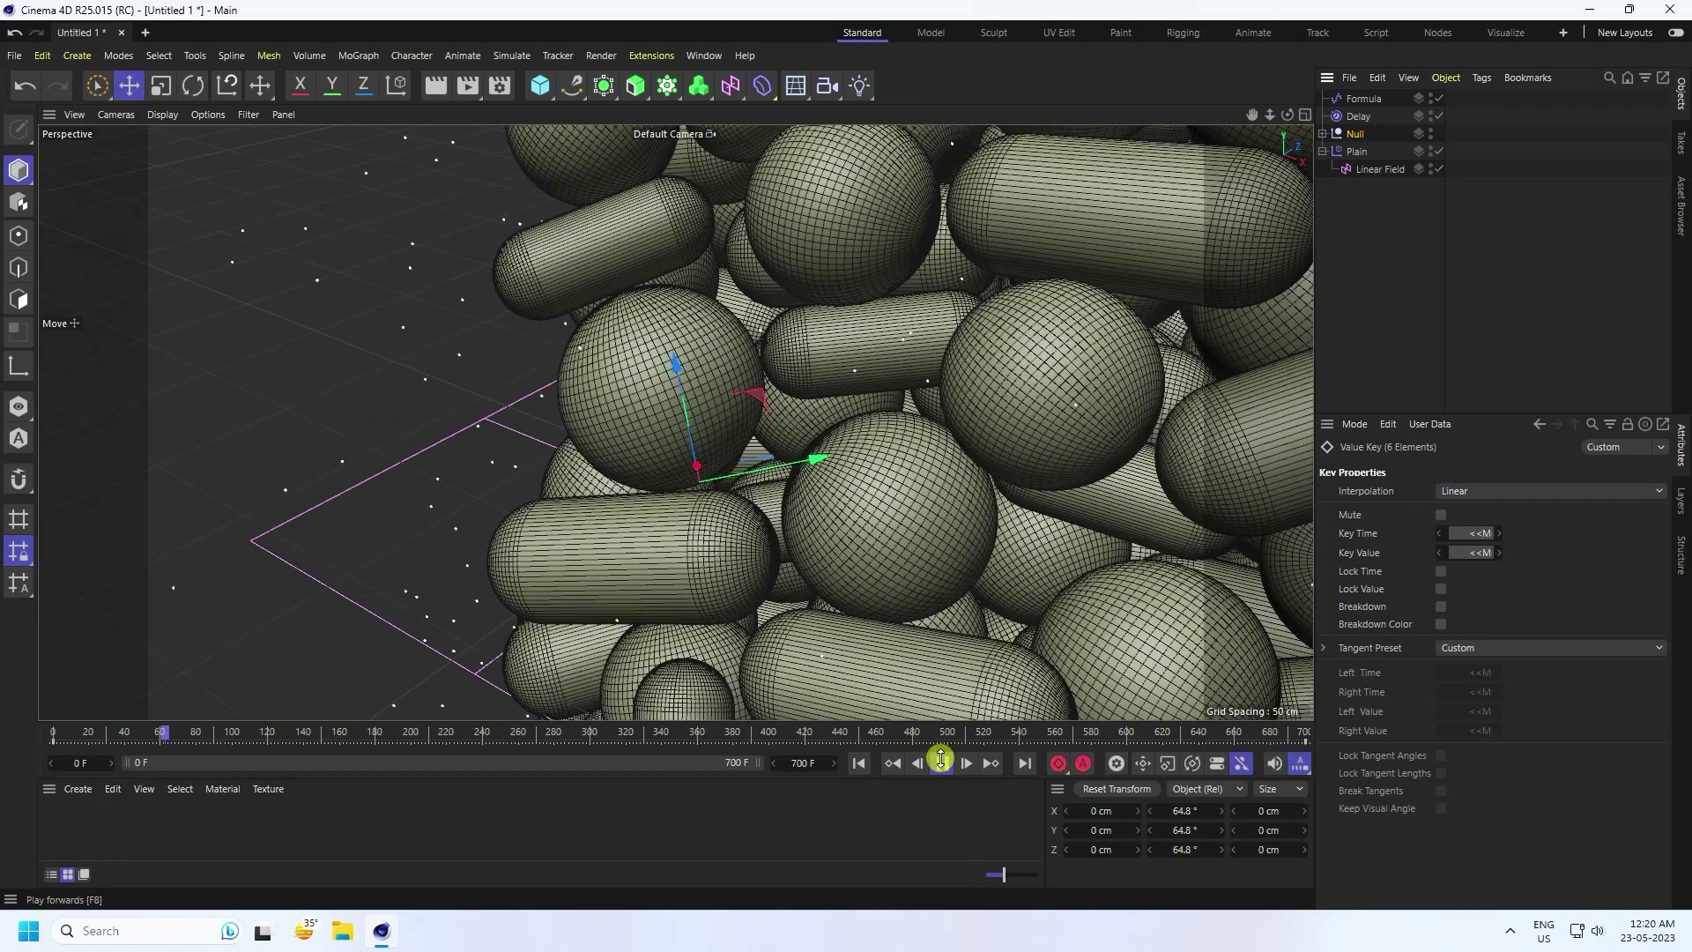
Stop playback and load the saved materials from File into the Material Manager
{"action": "left_click", "coordinate": [942, 762]}
{"action": "left_click", "coordinate": [86, 792]}
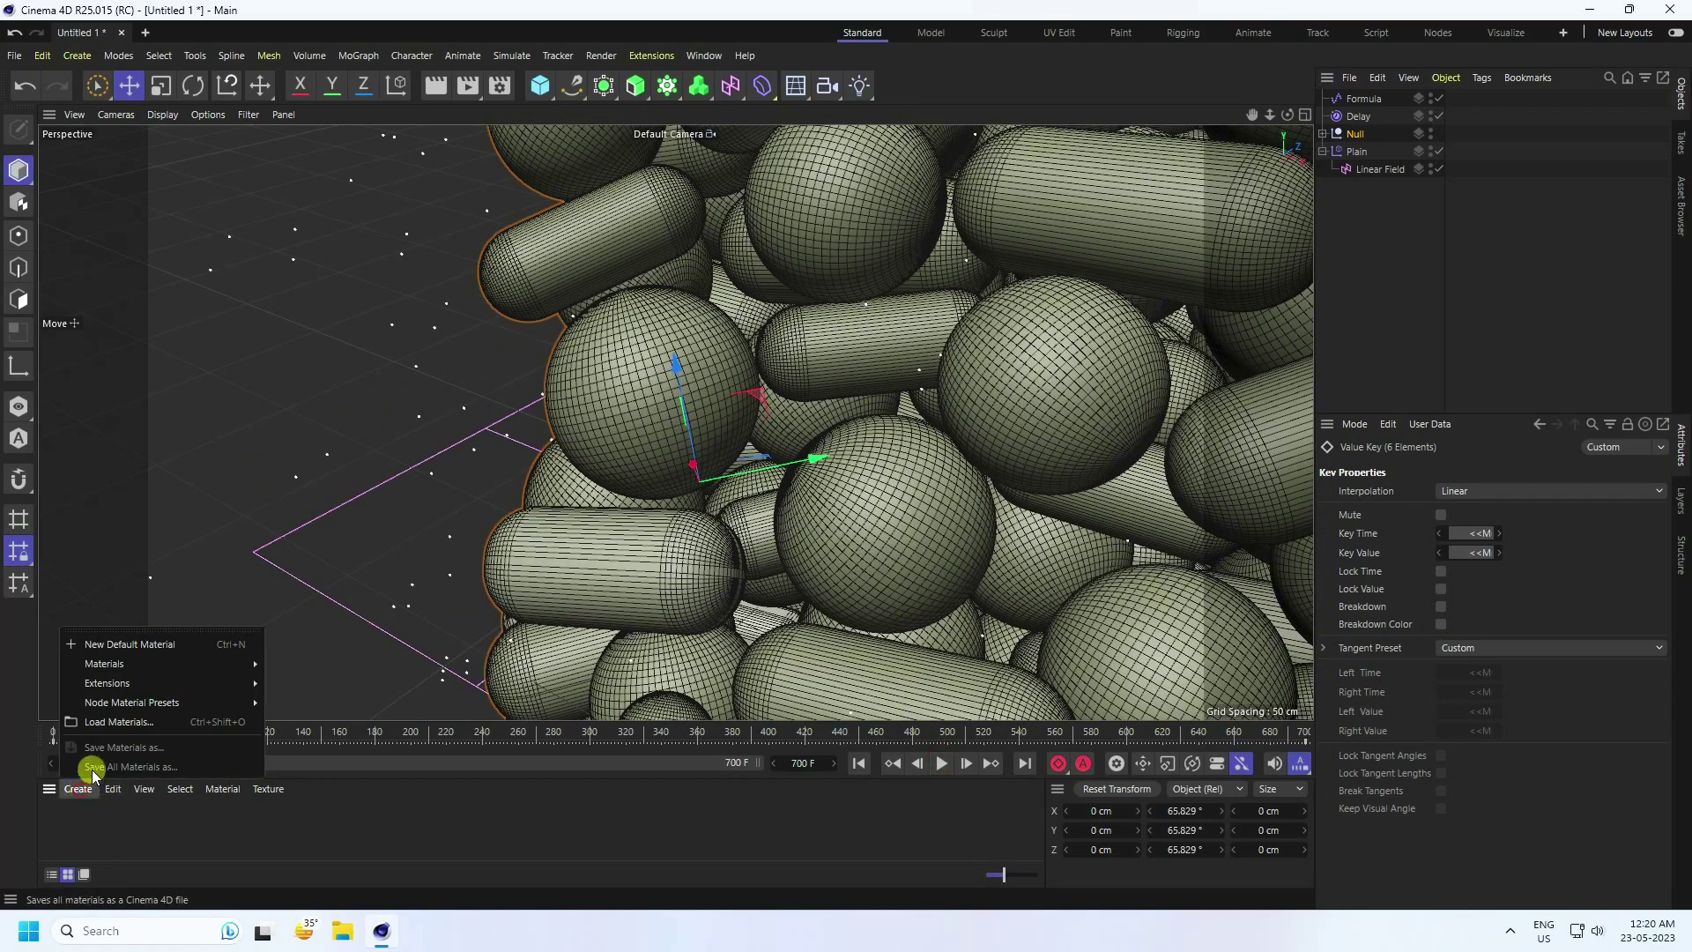
{"action": "left_click", "coordinate": [114, 727]}
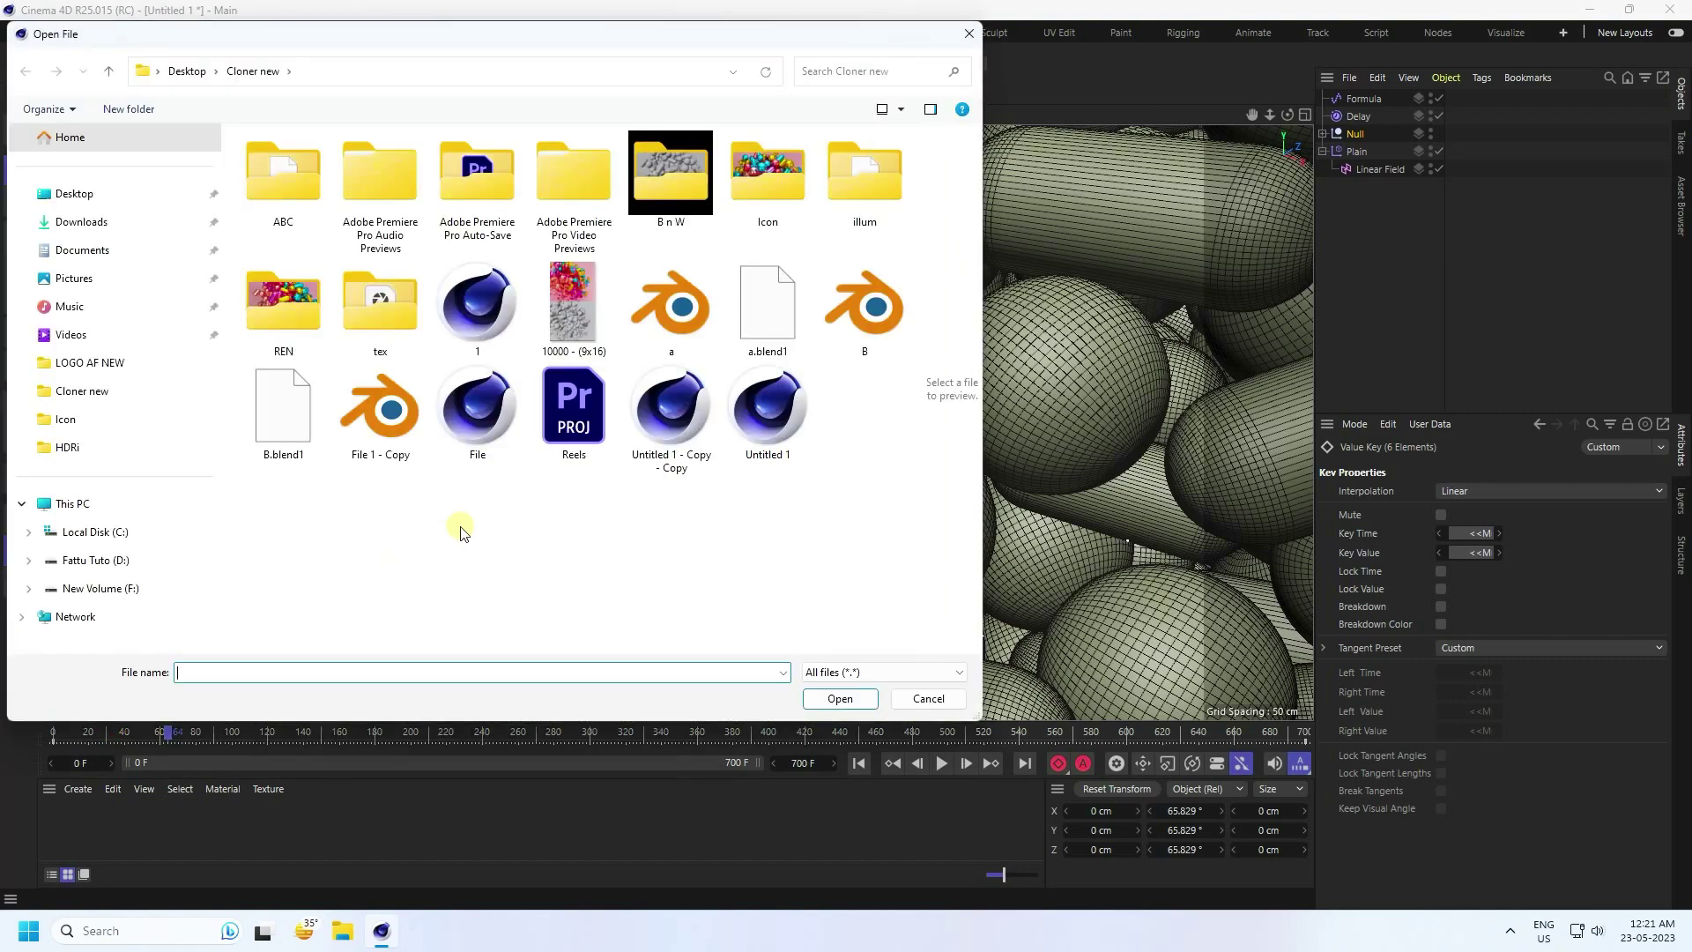
{"action": "double_click", "coordinate": [481, 432]}
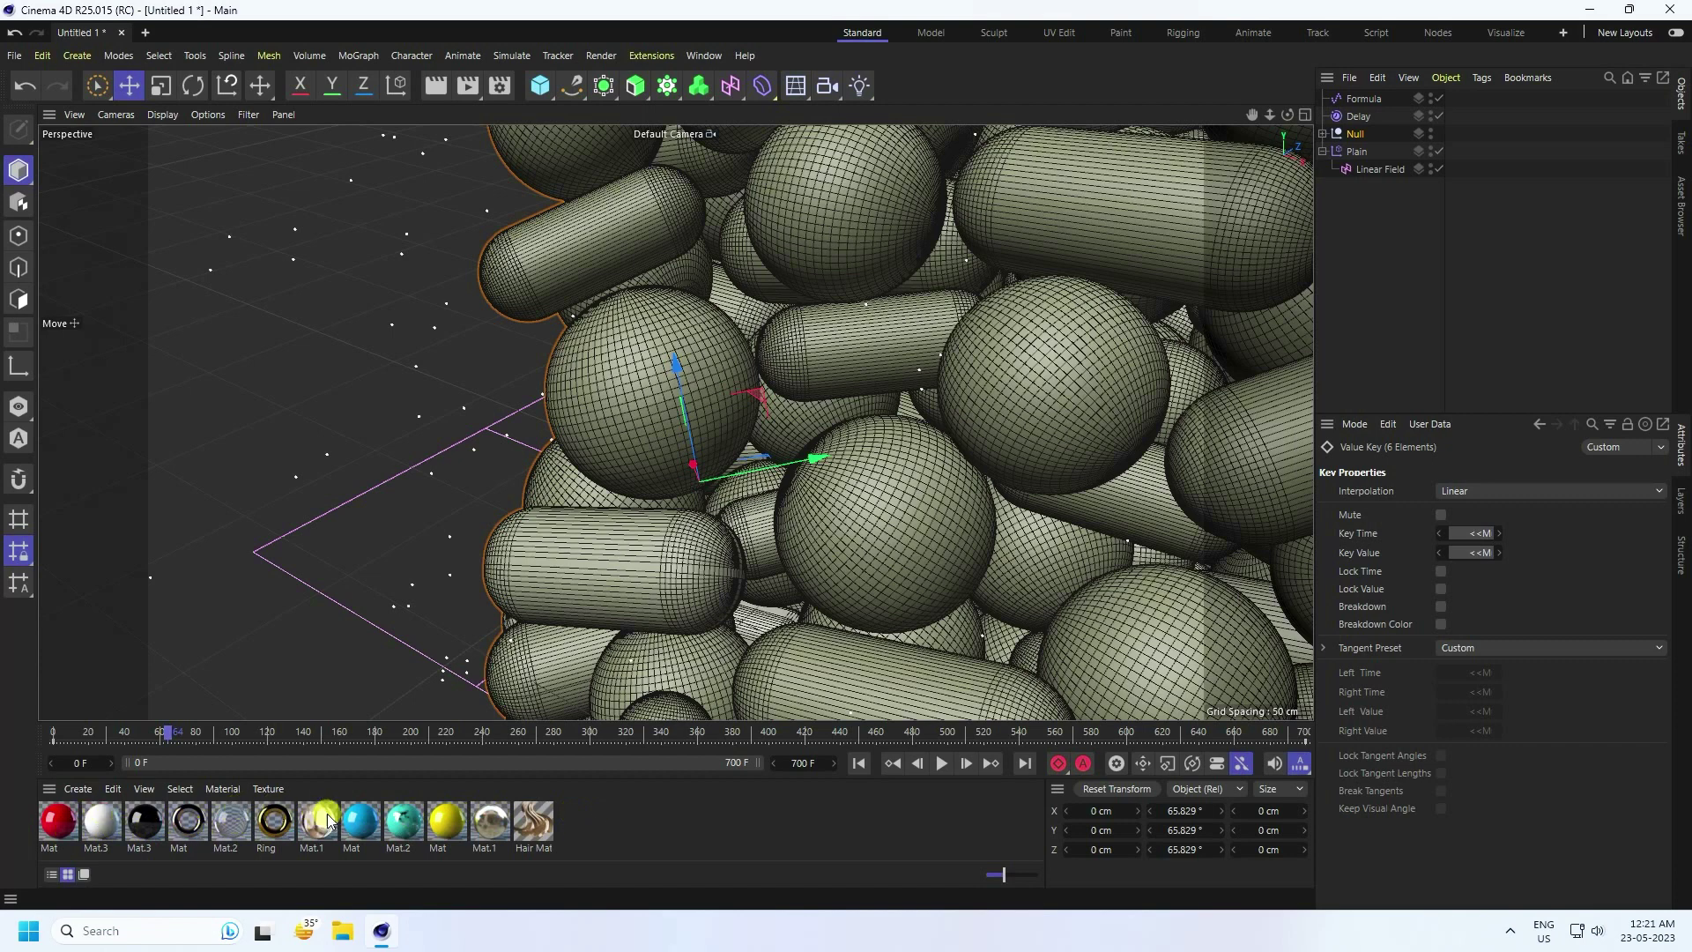
Expand the Cloner's children and apply the black ring Mat to all four Cube objects
{"action": "left_click", "coordinate": [1324, 134]}
{"action": "left_click", "coordinate": [1341, 168]}
{"action": "left_click", "coordinate": [1341, 221]}
{"action": "left_click", "coordinate": [1341, 274]}
{"action": "left_click", "coordinate": [1341, 327]}
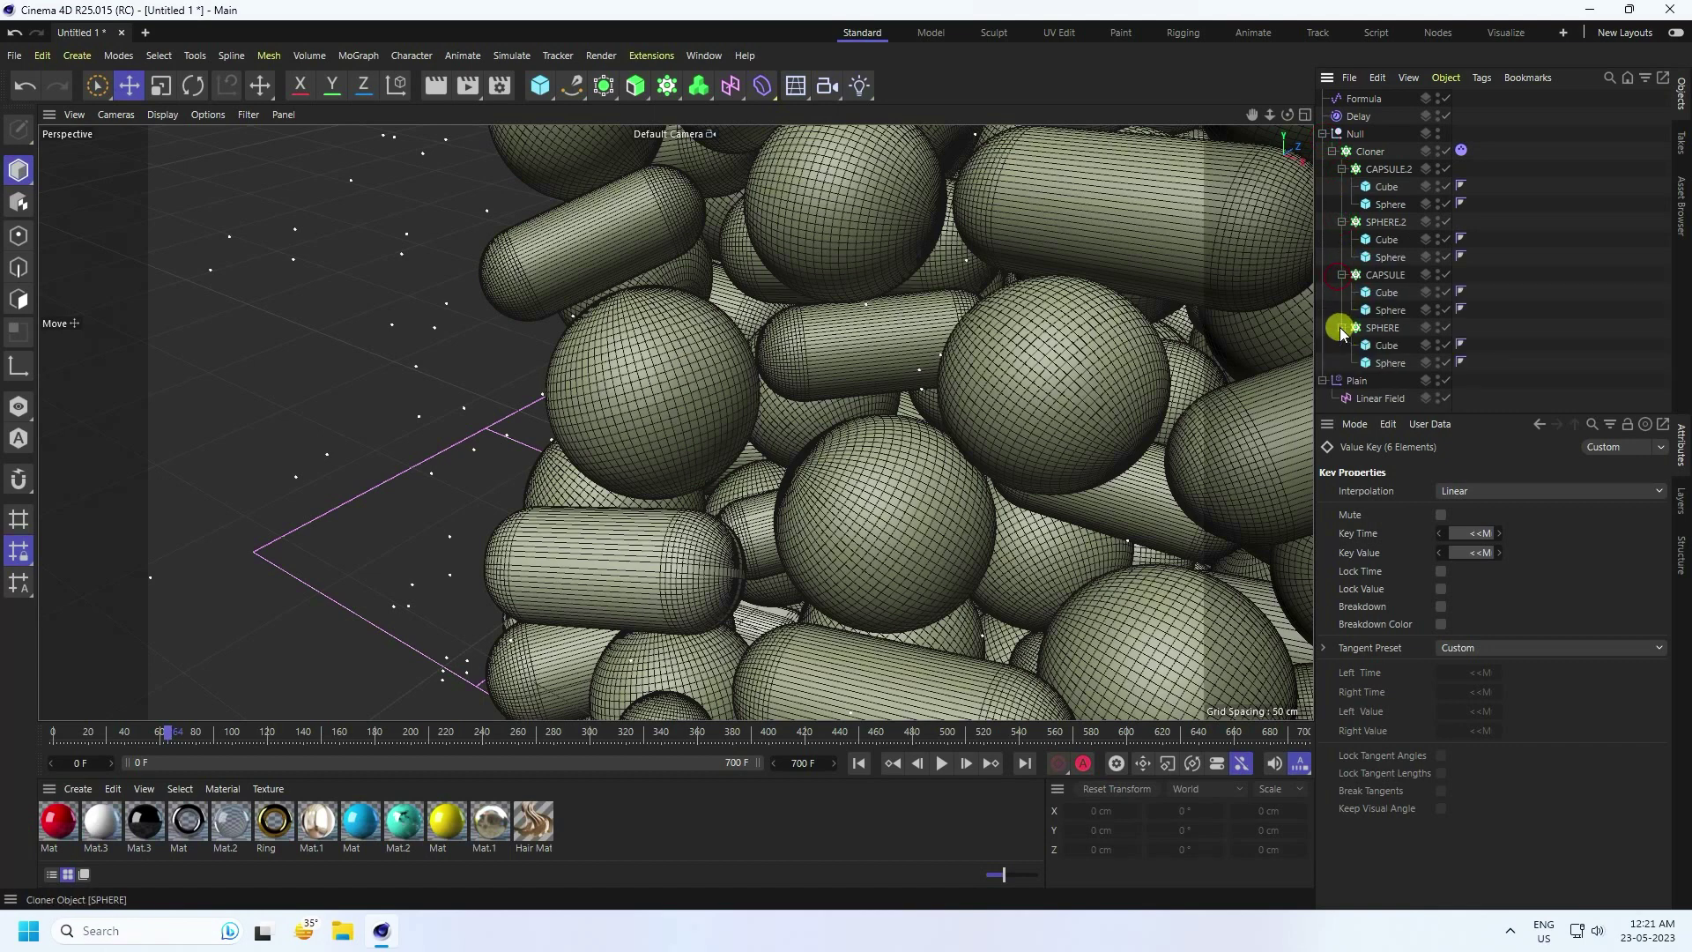
{"action": "left_click", "coordinate": [190, 816]}
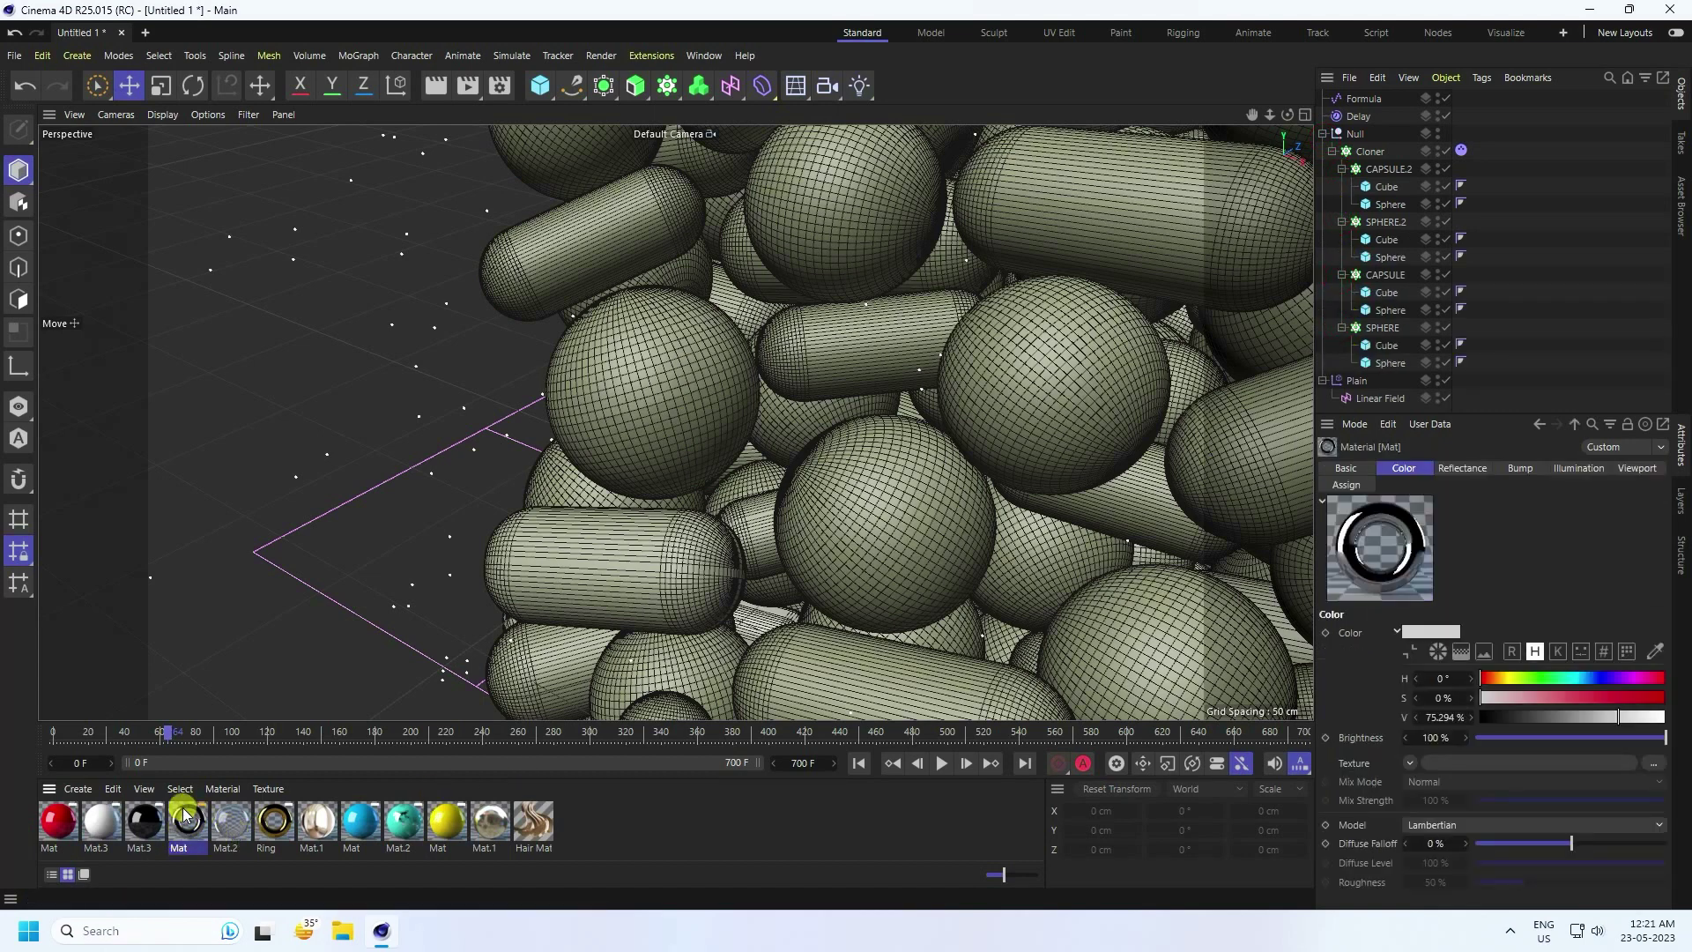
{"action": "left_click_drag", "start_coordinate": [181, 837], "coordinate": [1389, 345]}
{"action": "left_click_drag", "start_coordinate": [124, 842], "coordinate": [1385, 293]}
{"action": "left_click_drag", "start_coordinate": [553, 673], "coordinate": [1381, 239]}
{"action": "left_click_drag", "start_coordinate": [187, 833], "coordinate": [1389, 187]}
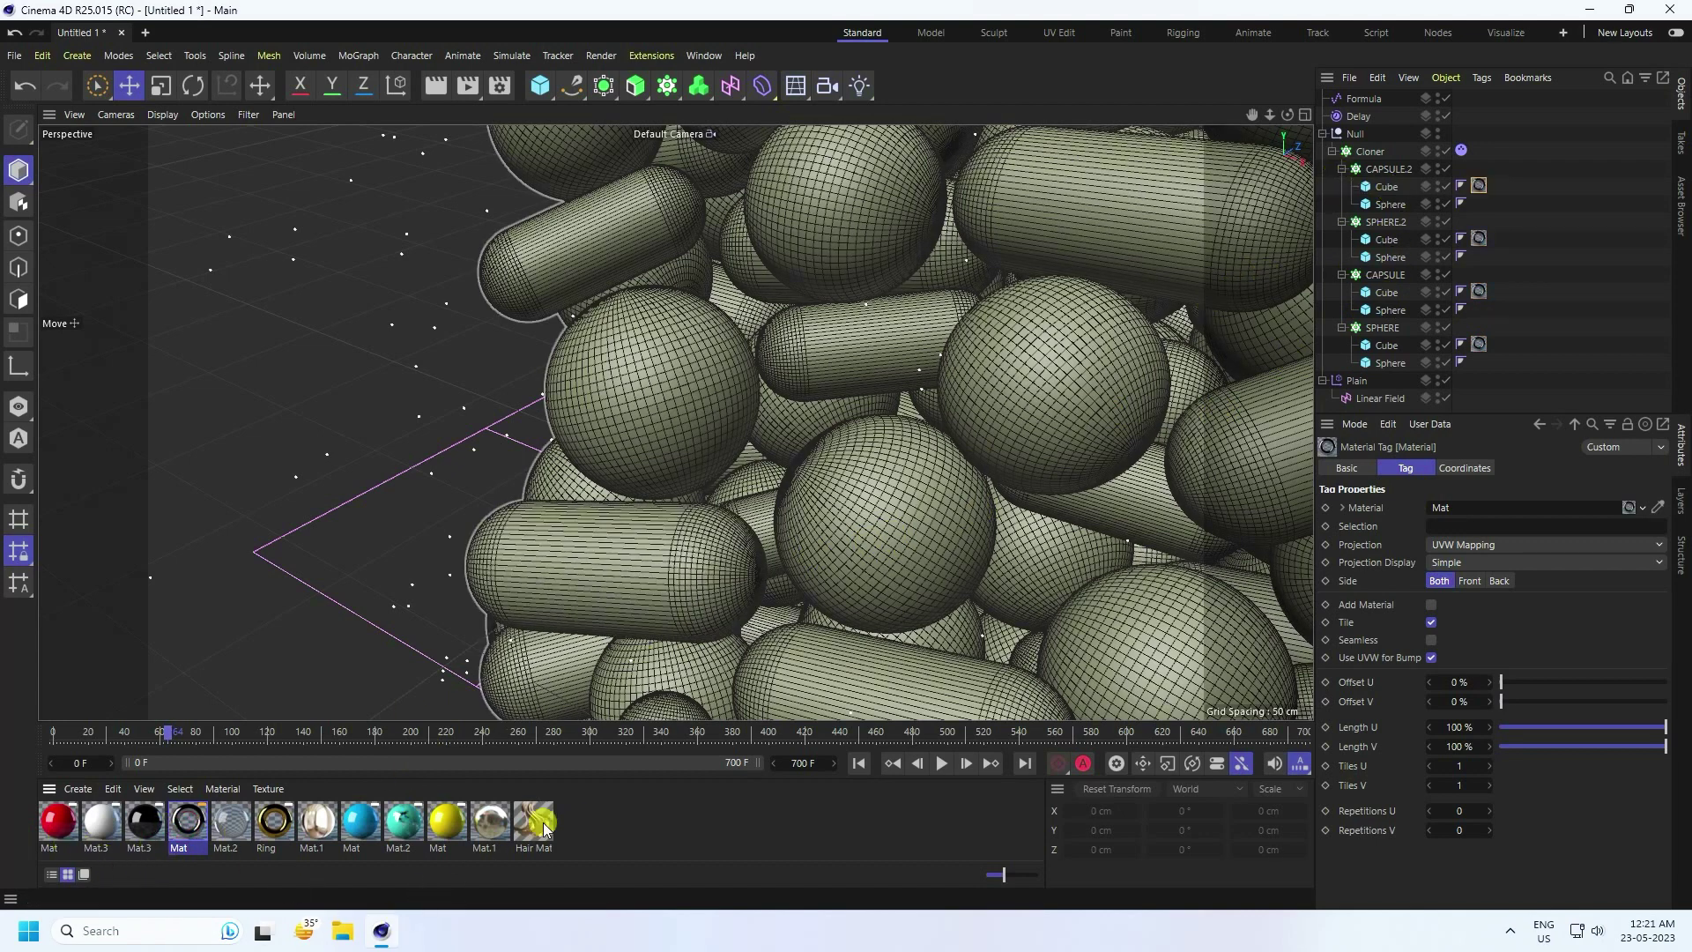
Colour SPHERE yellow, CAPSULE blue, CAPSULE.2 red, and give SPHERE.2 the gold Ring material
{"action": "left_click_drag", "start_coordinate": [480, 820], "coordinate": [1388, 361]}
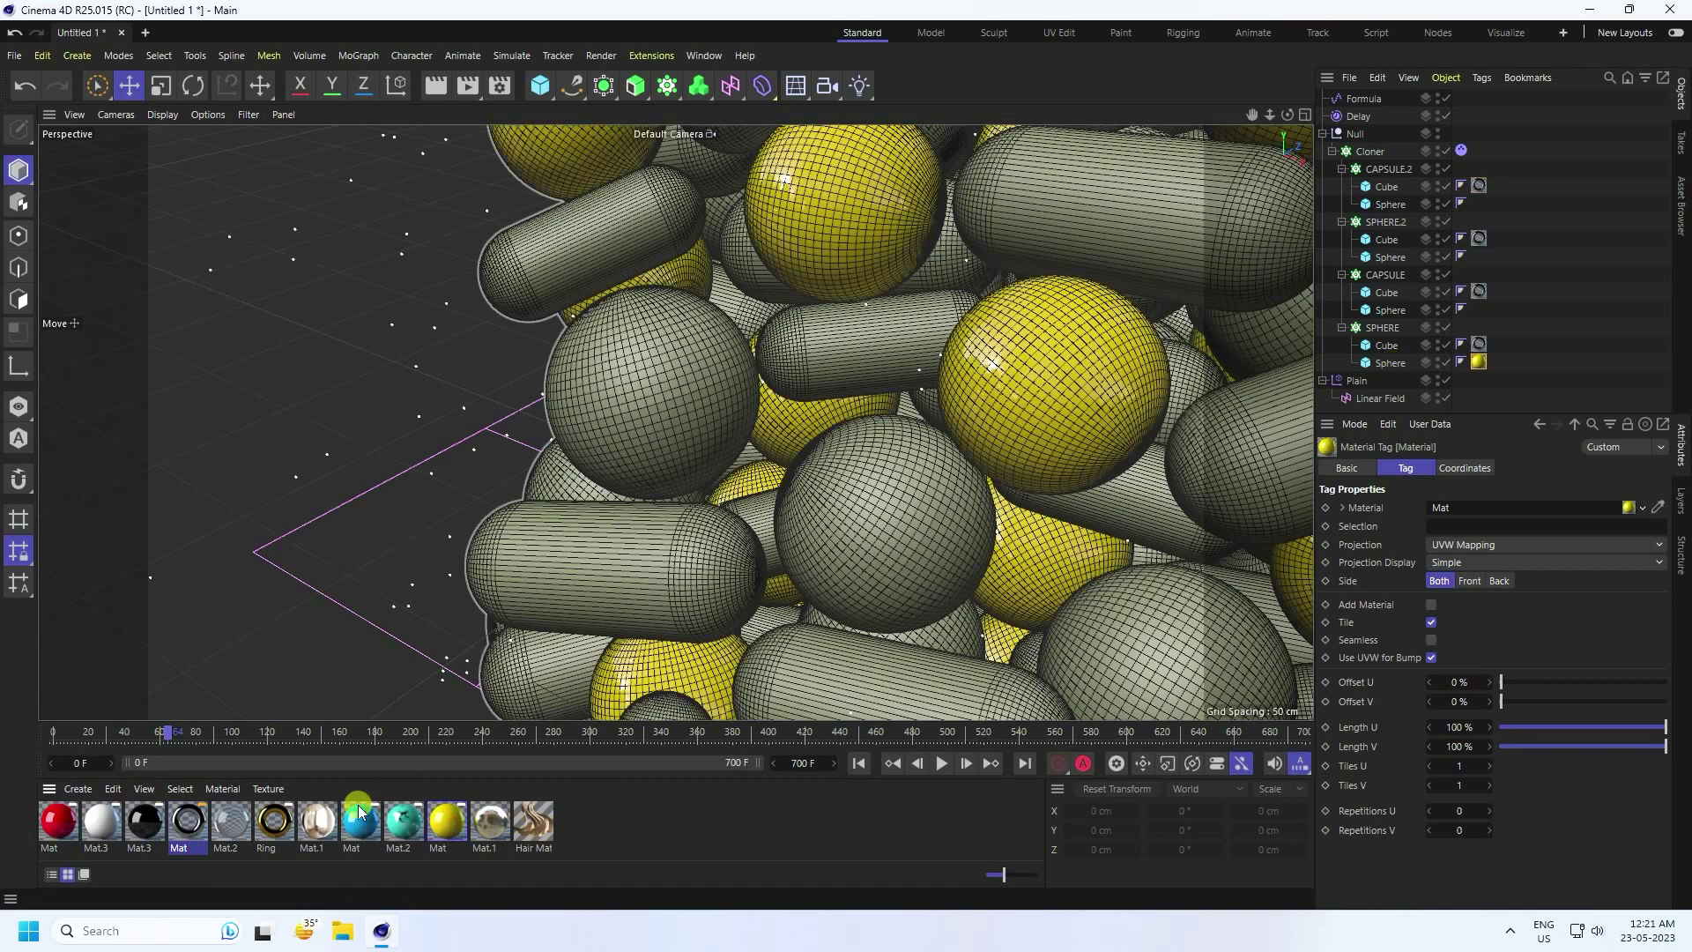
{"action": "left_click_drag", "start_coordinate": [1061, 484], "coordinate": [1390, 309]}
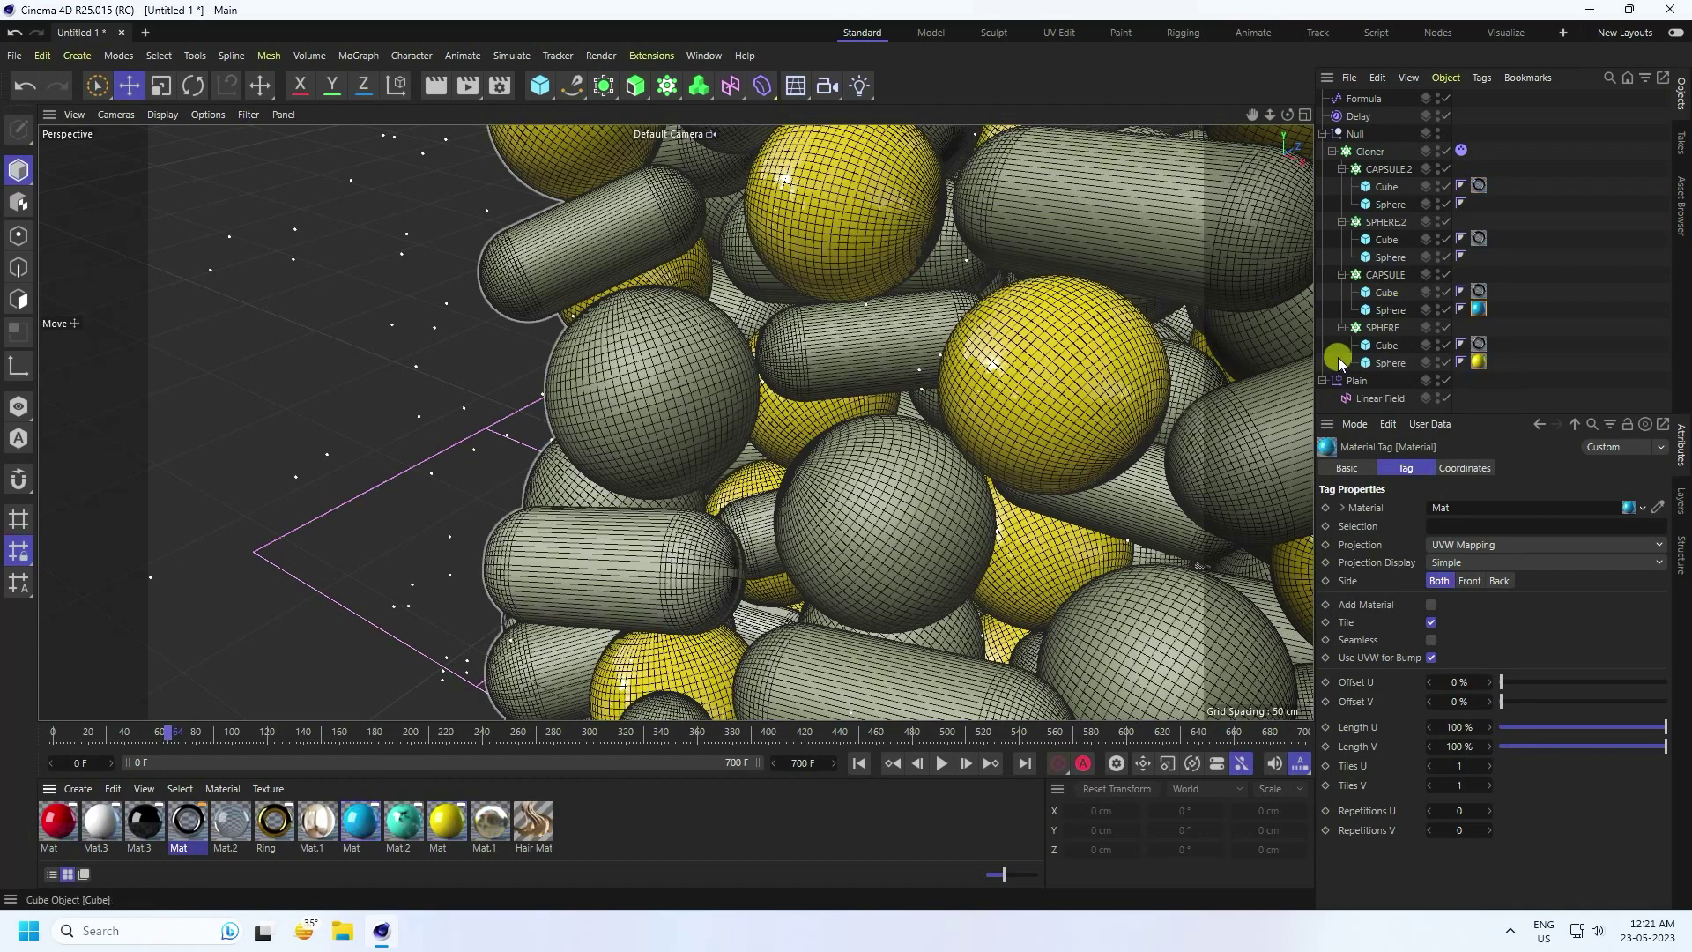
{"action": "left_click_drag", "start_coordinate": [41, 833], "coordinate": [1387, 204]}
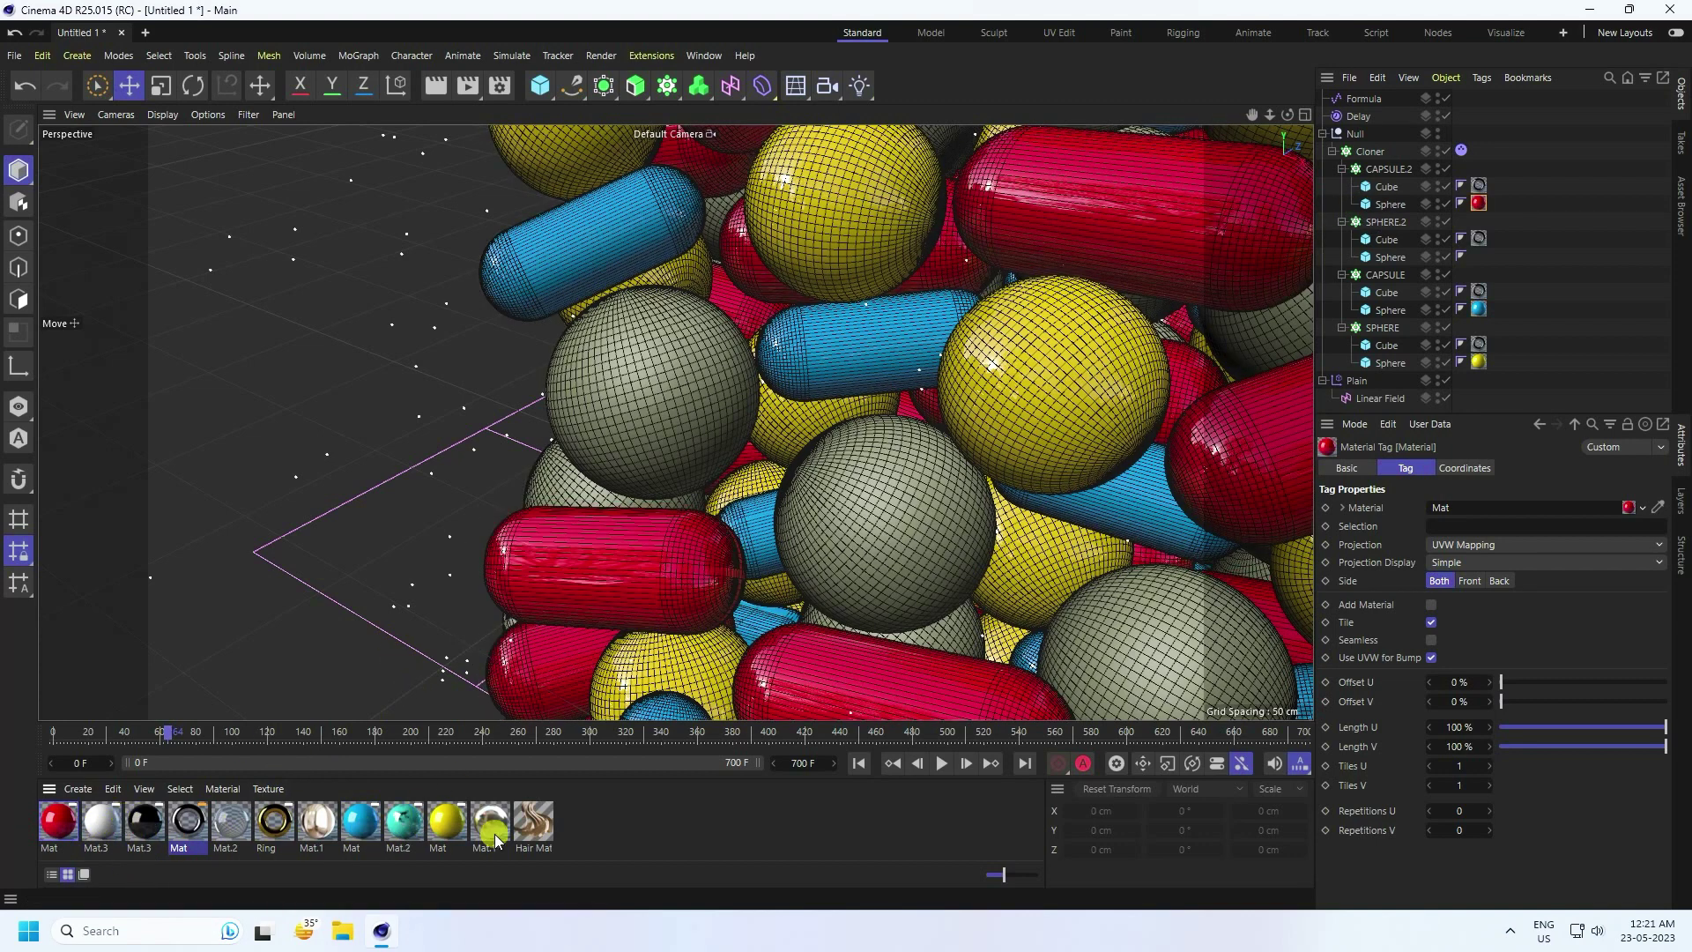
{"action": "left_click_drag", "start_coordinate": [273, 835], "coordinate": [1390, 256]}
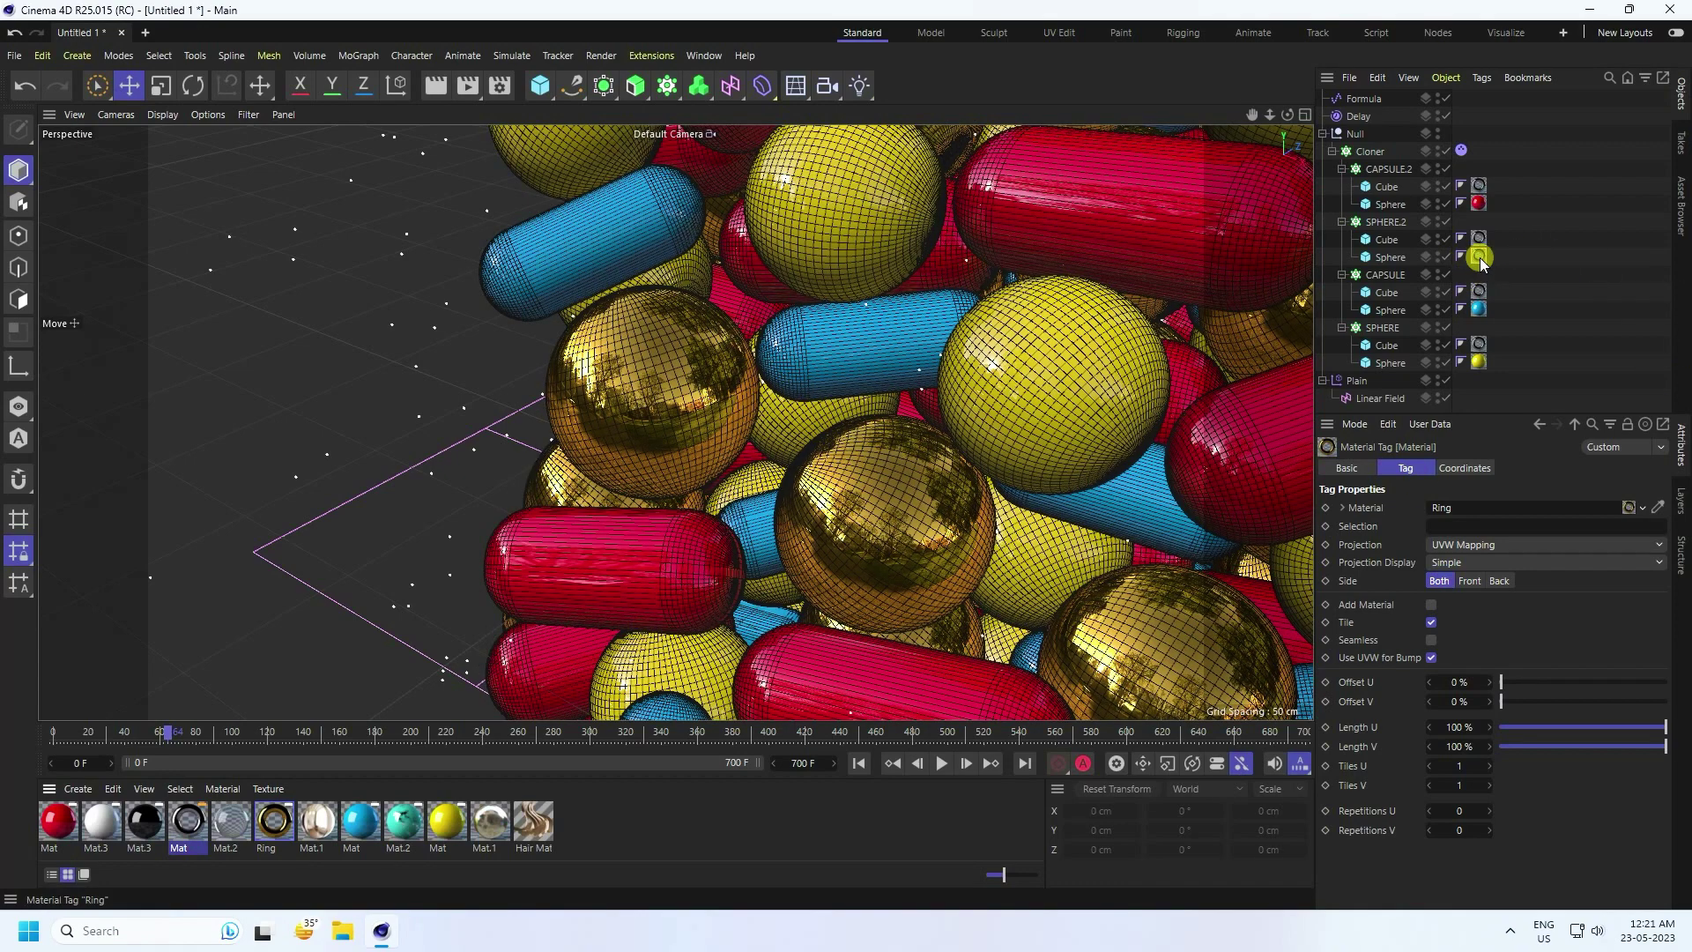
{"action": "mouse_move", "coordinate": [1484, 263]}
{"action": "left_mouse_down"}
{"action": "mouse_move", "coordinate": [1493, 311]}
{"action": "mouse_move", "coordinate": [1478, 256]}
{"action": "left_mouse_up"}
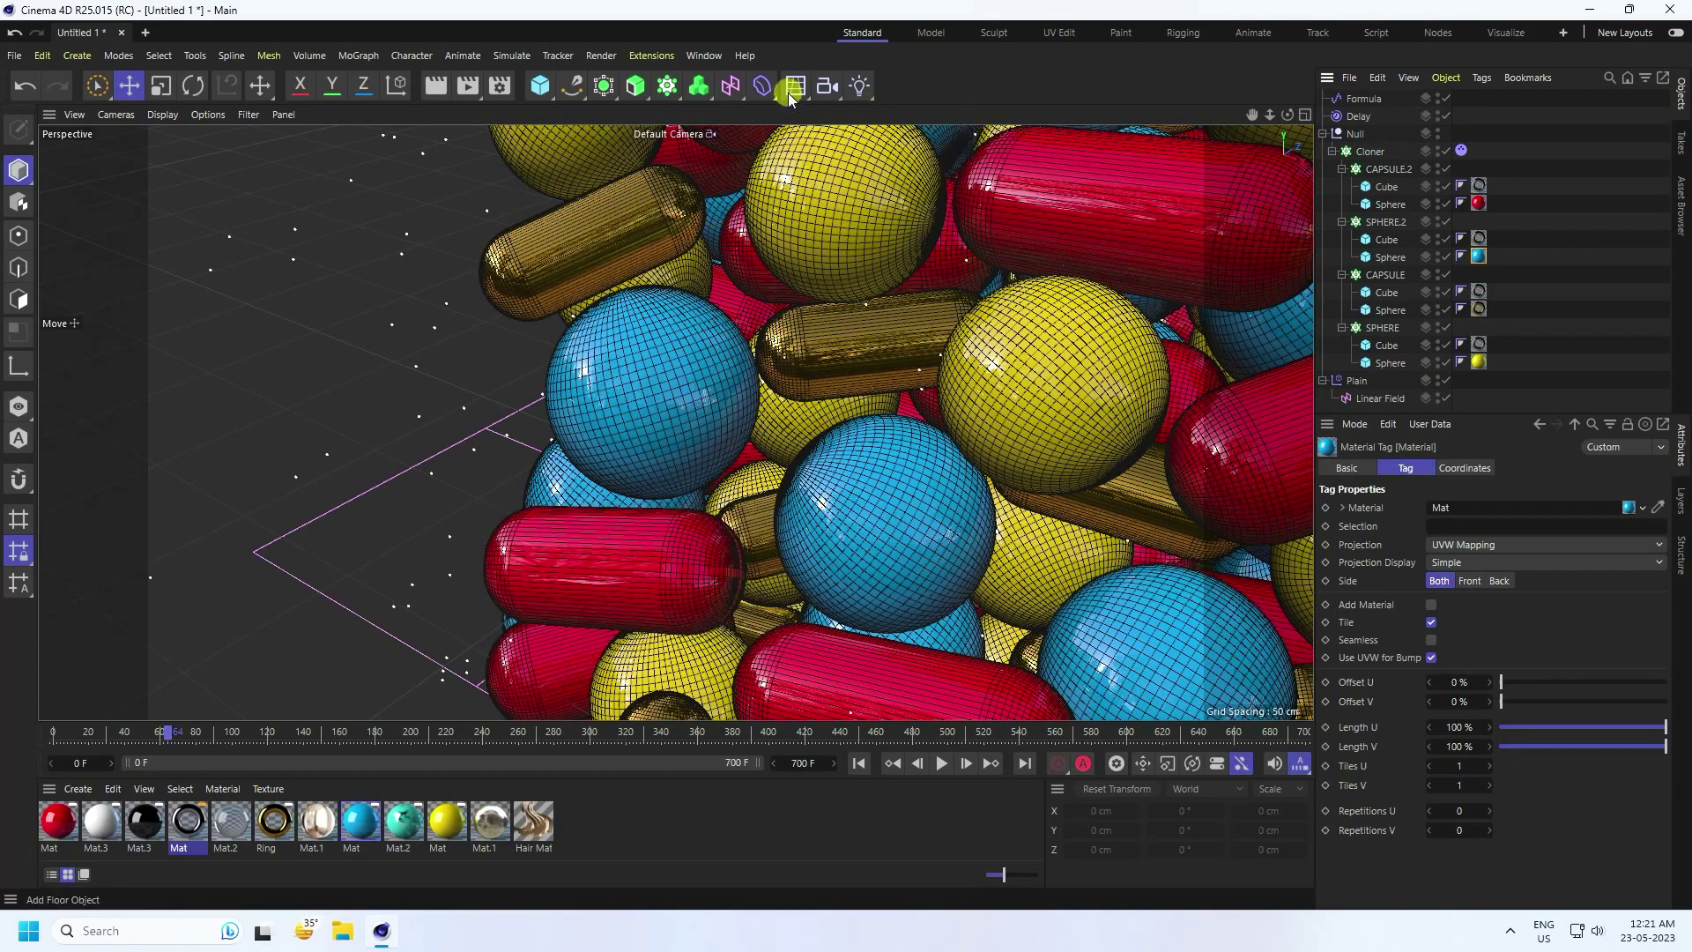
Add a Sky object carrying the Mat.1 luminance HDRI material and rewind to frame 0
{"action": "left_click", "coordinate": [801, 95]}
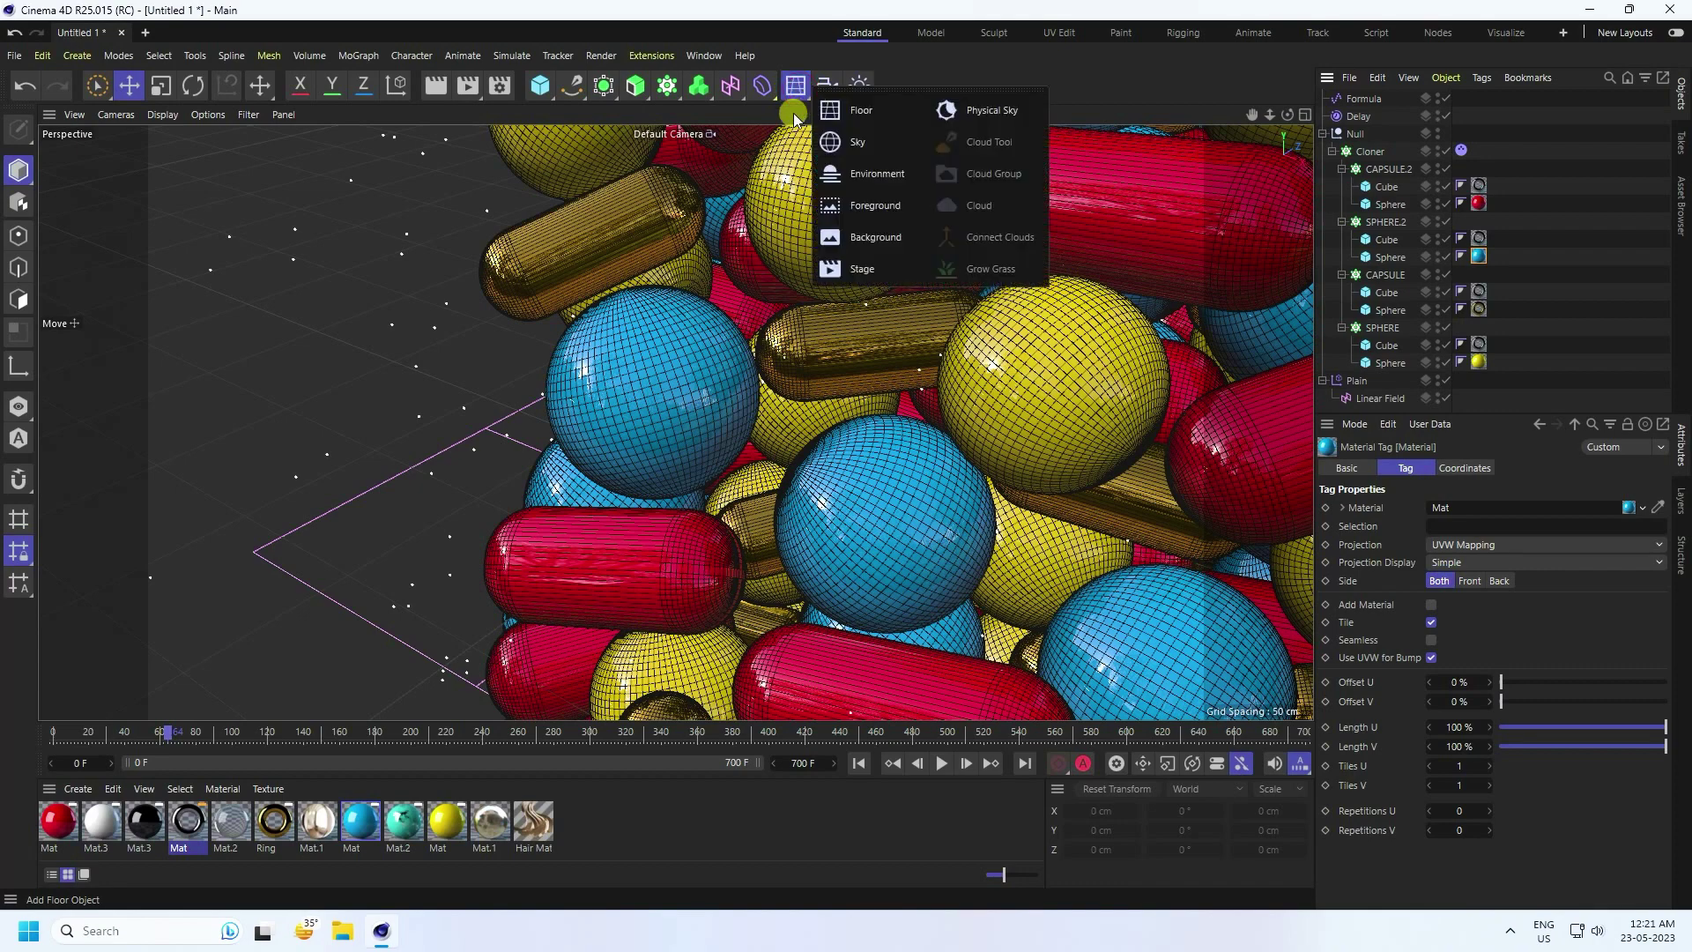
{"action": "left_click", "coordinate": [872, 145]}
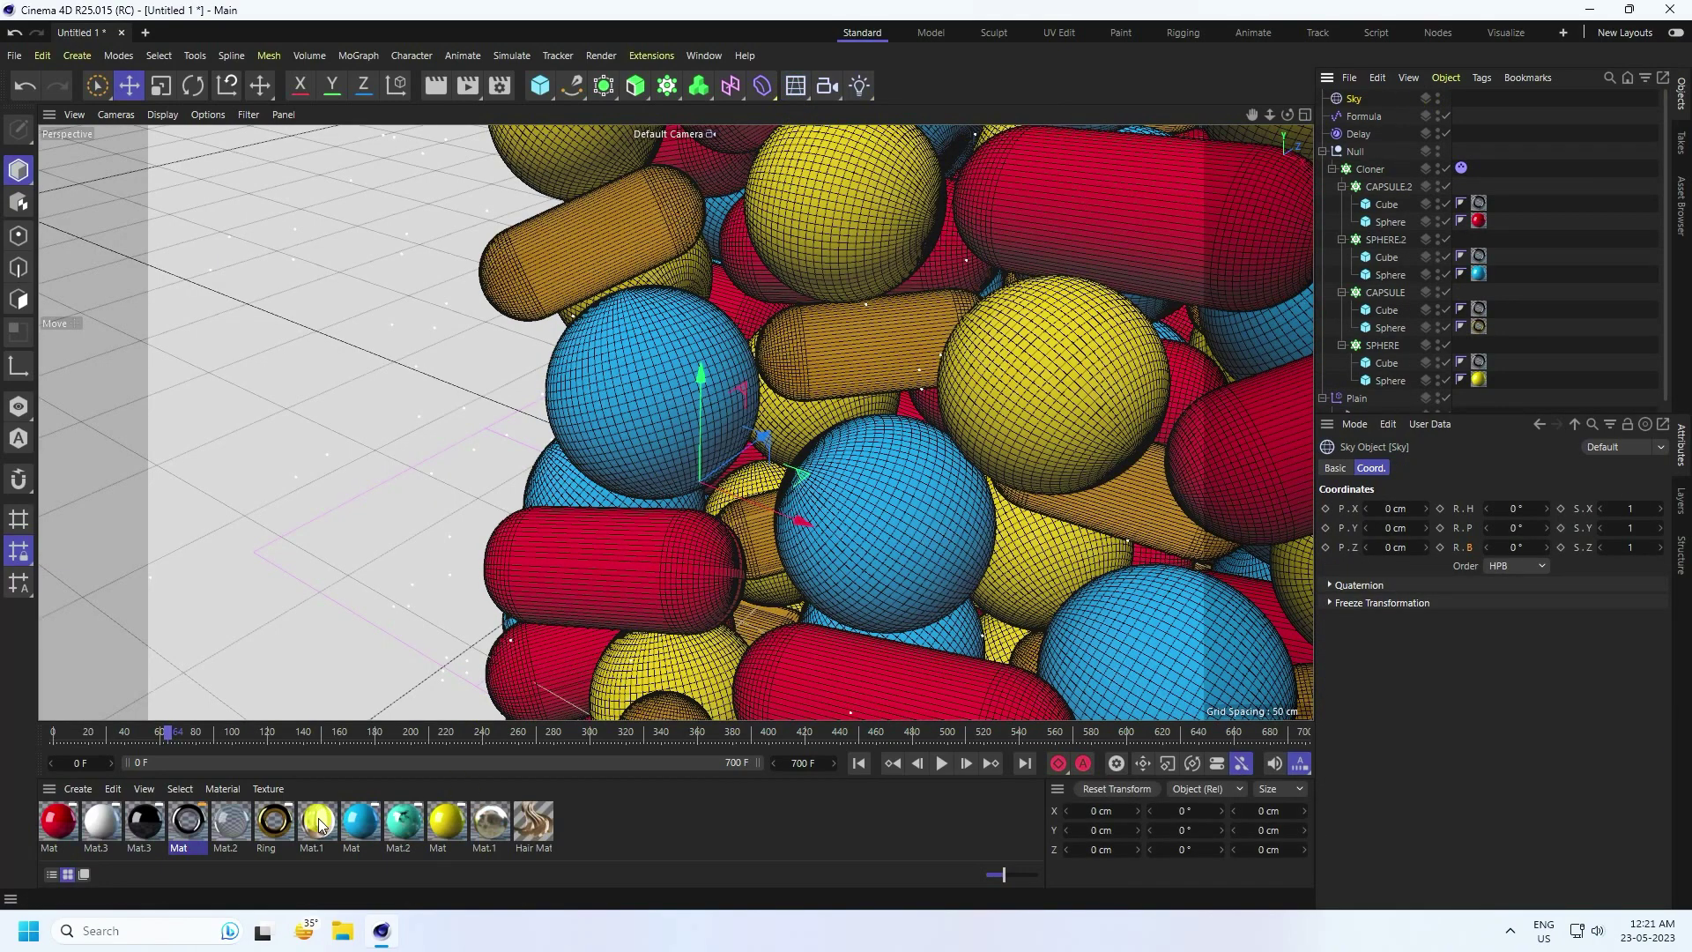
{"action": "left_click", "coordinate": [321, 824]}
{"action": "double_click", "coordinate": [321, 822]}
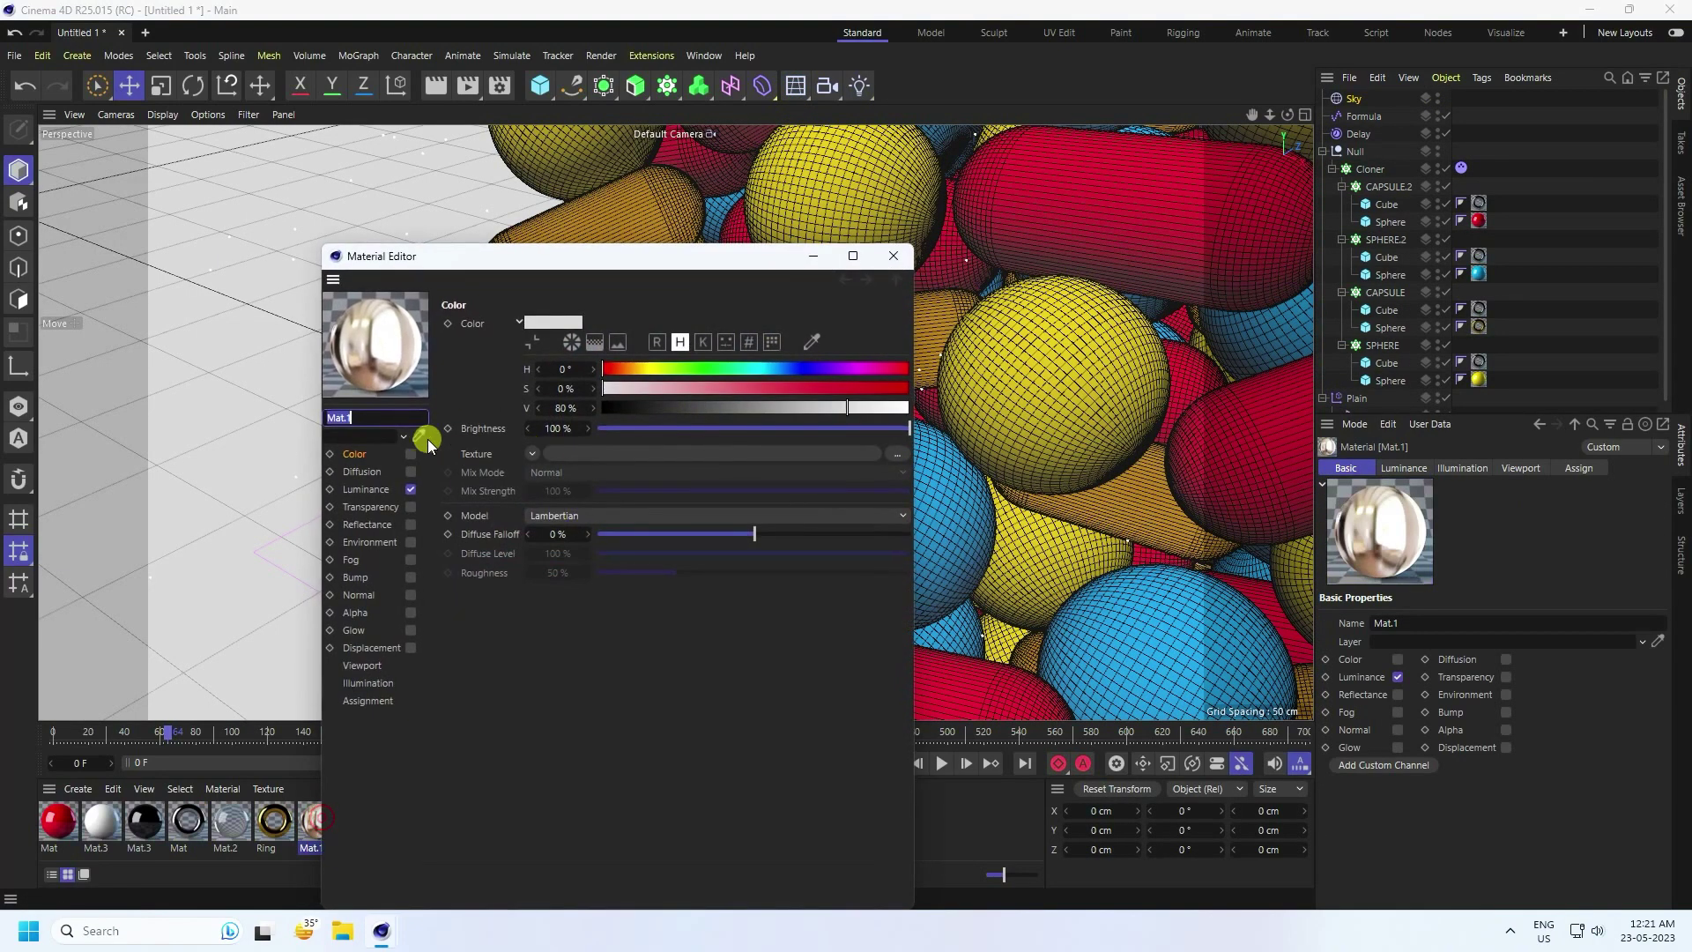
{"action": "left_click", "coordinate": [350, 490]}
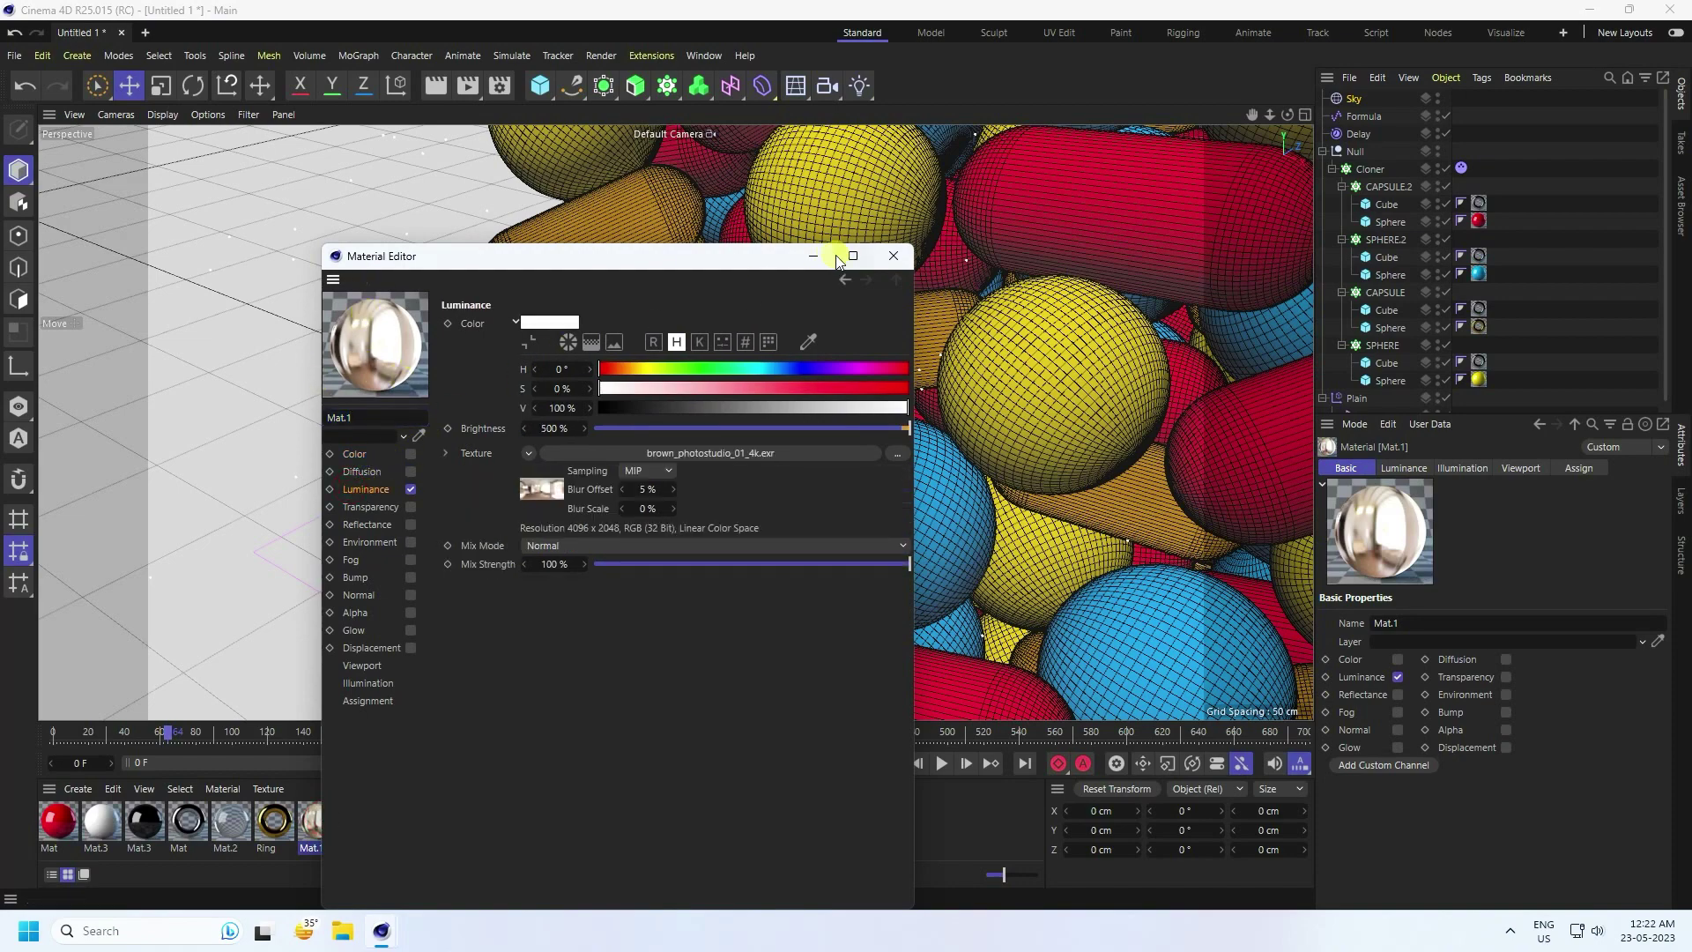
{"action": "left_click", "coordinate": [892, 256]}
{"action": "left_click_drag", "start_coordinate": [1299, 108], "coordinate": [1357, 99]}
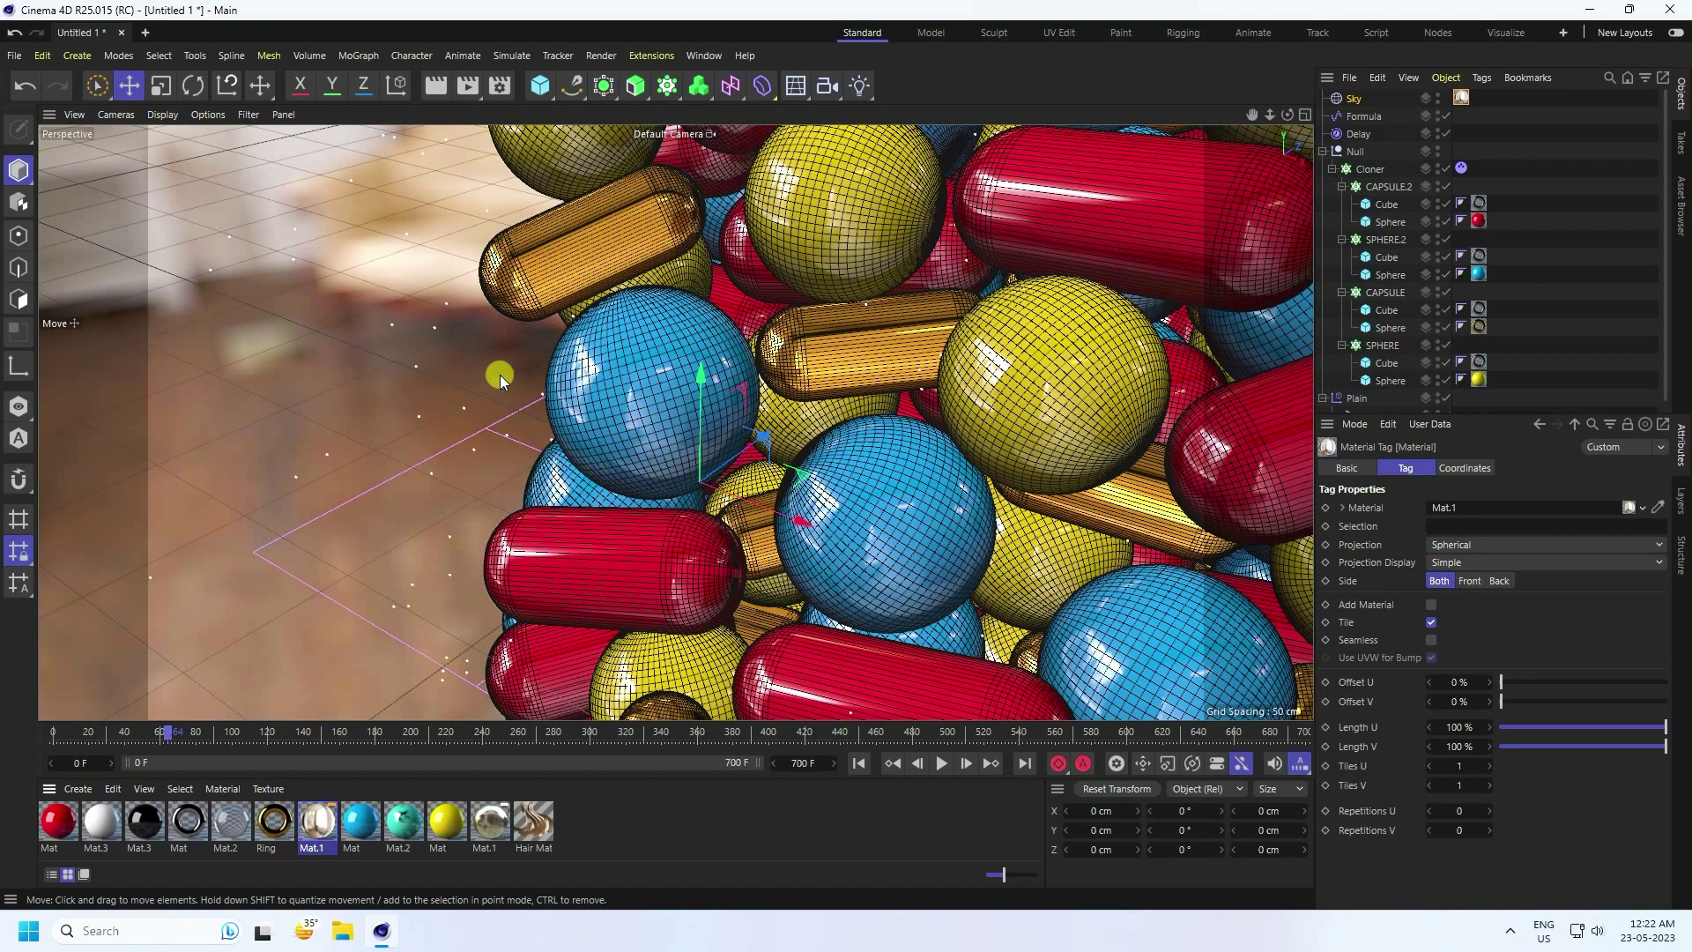
{"action": "left_click", "coordinate": [871, 763]}
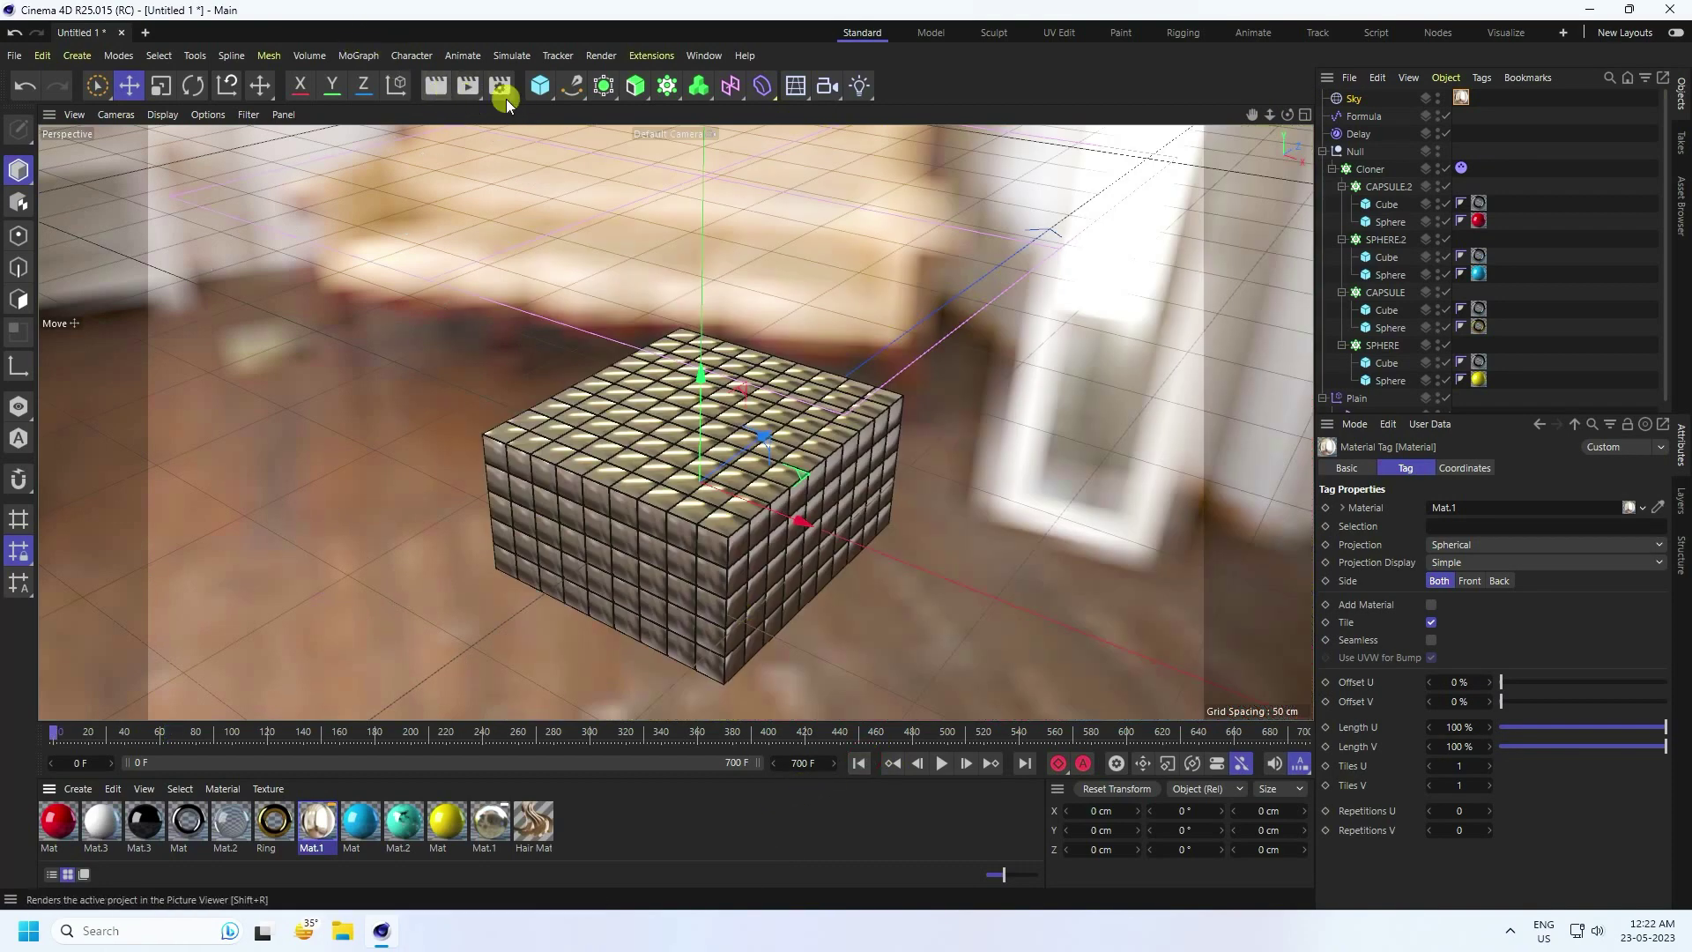
Add a Plane and lower it in Front view to sit just under the clones
{"action": "left_click", "coordinate": [545, 93]}
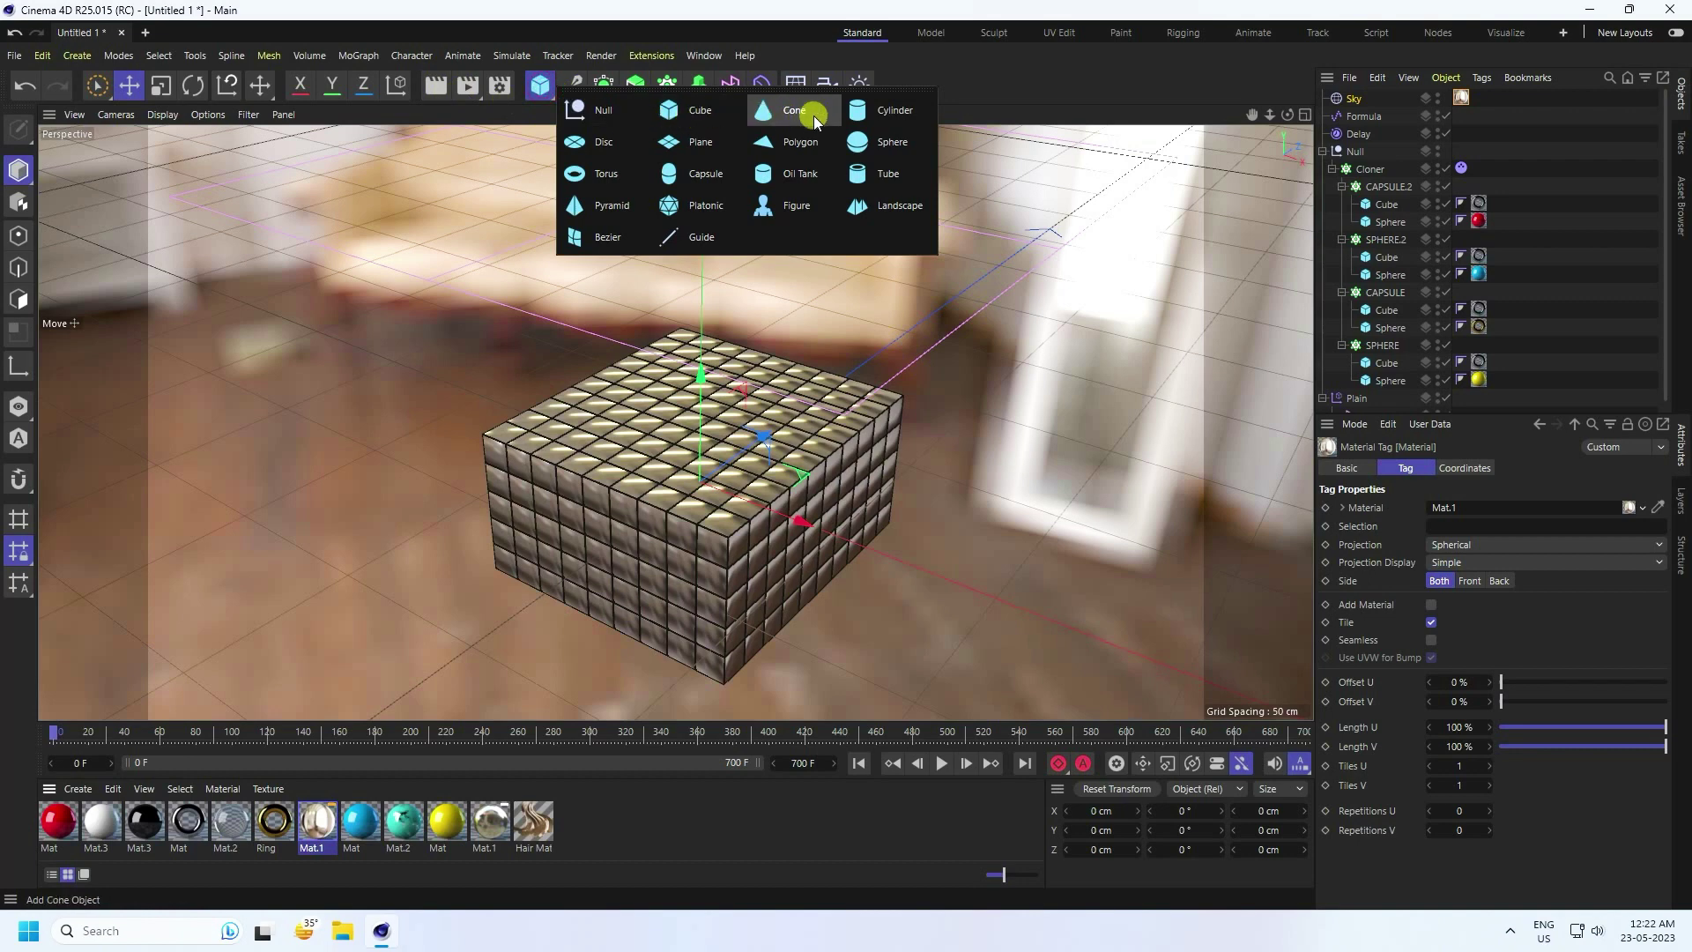
{"action": "left_click", "coordinate": [696, 139]}
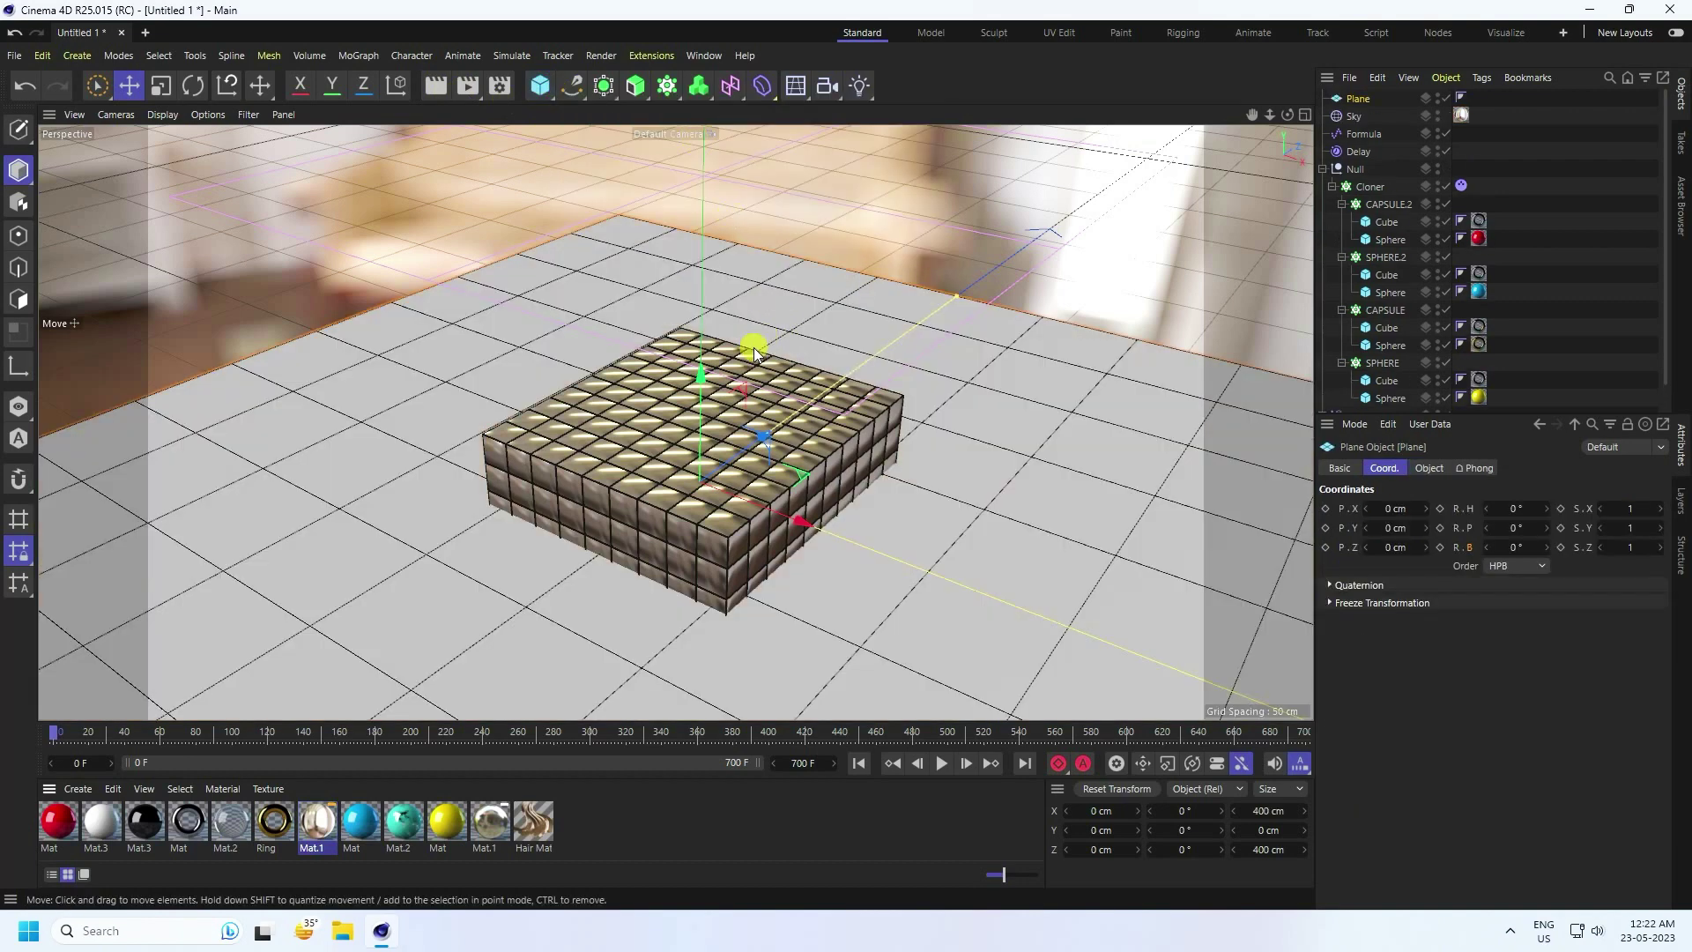
{"action": "middle_click", "coordinate": [755, 348]}
{"action": "middle_click", "coordinate": [816, 552]}
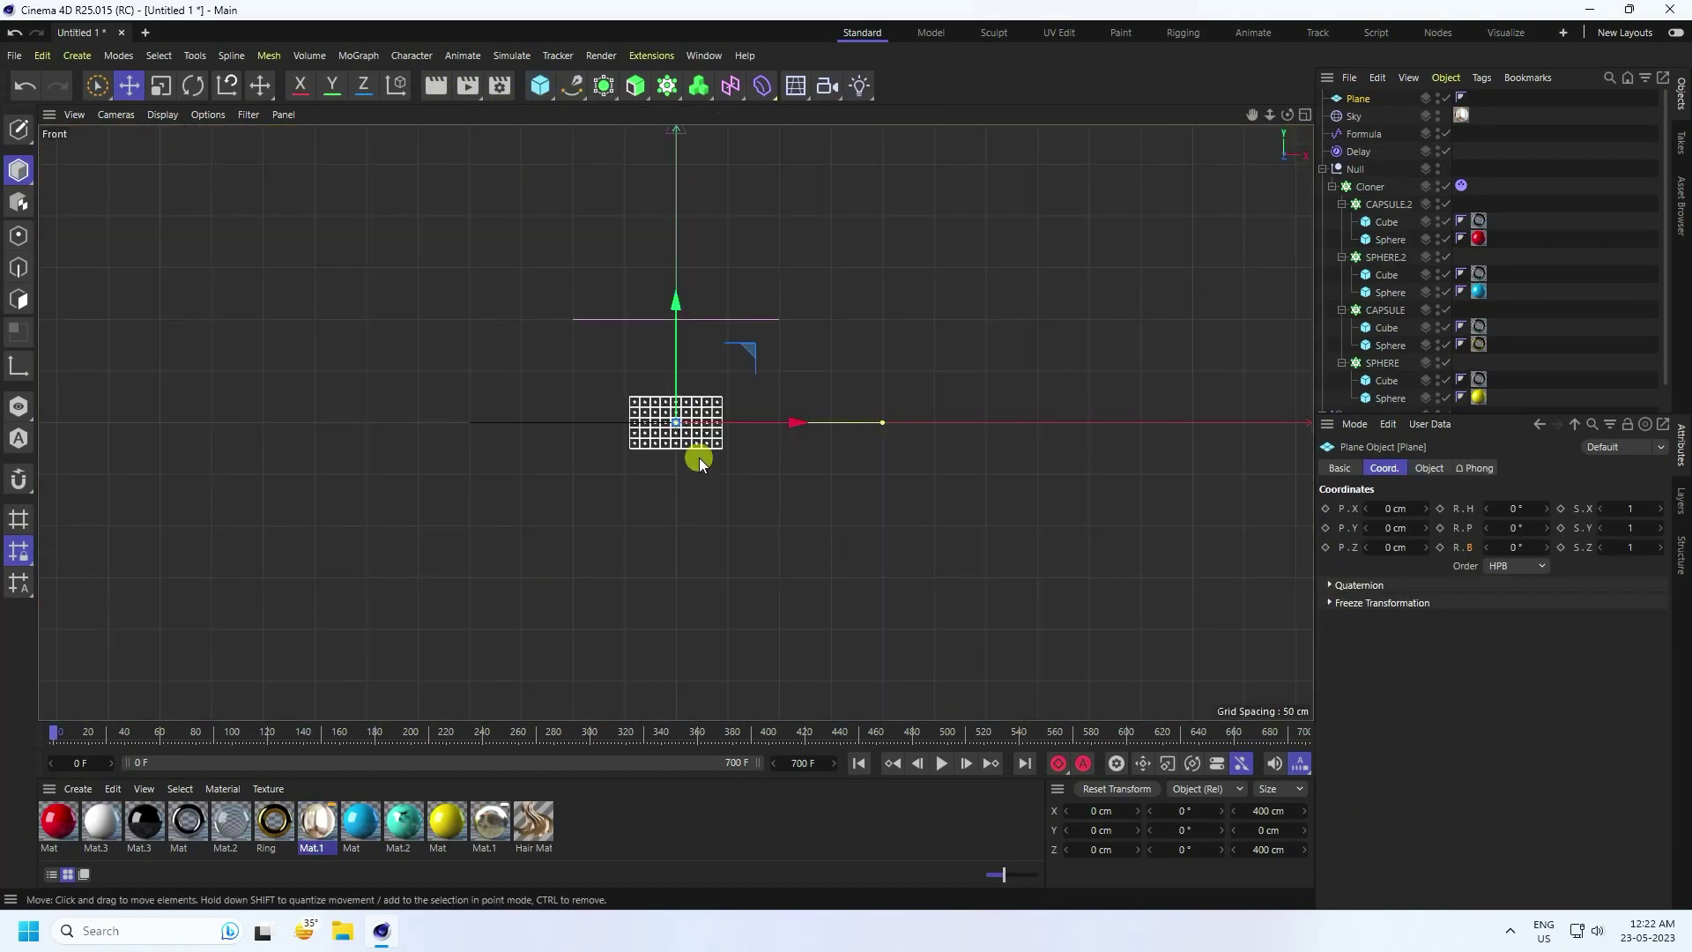
{"action": "scroll", "coordinate": [700, 465], "scroll_direction": "up", "scroll_amount": 3}
{"action": "left_click_drag", "start_coordinate": [646, 265], "coordinate": [653, 382]}
{"action": "middle_click", "coordinate": [767, 419]}
{"action": "middle_click", "coordinate": [500, 309]}
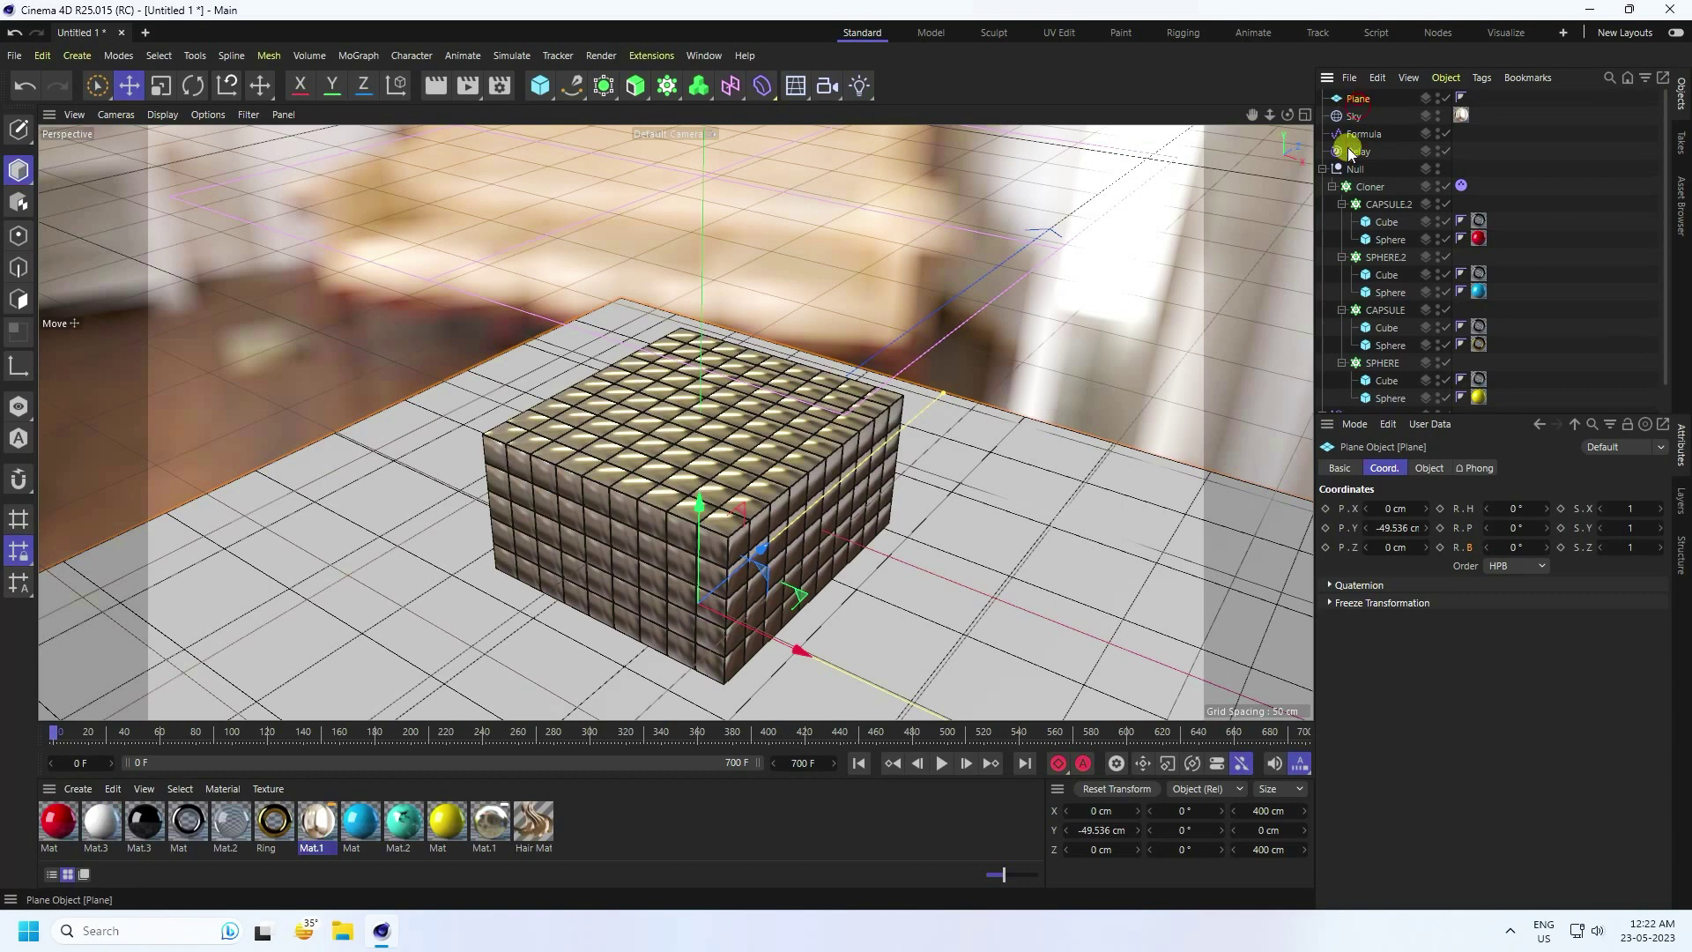
Set the plane to 1000 cm width and height with 1 segment
{"action": "left_click", "coordinate": [1429, 468]}
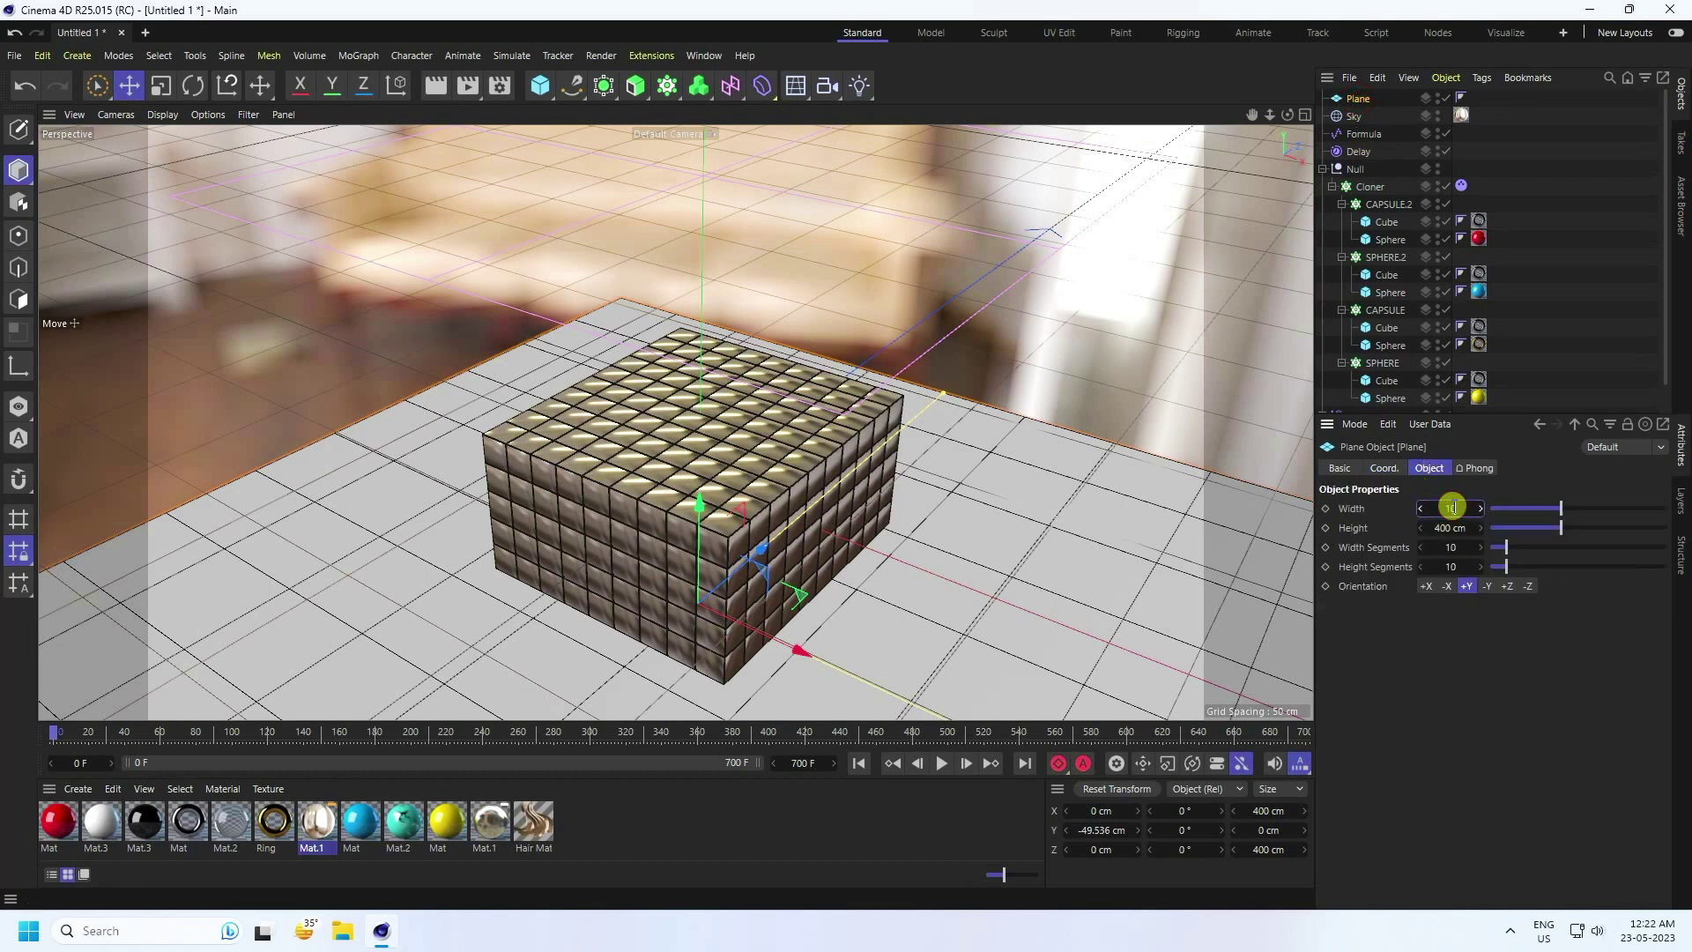
{"action": "key", "text": "Return"}
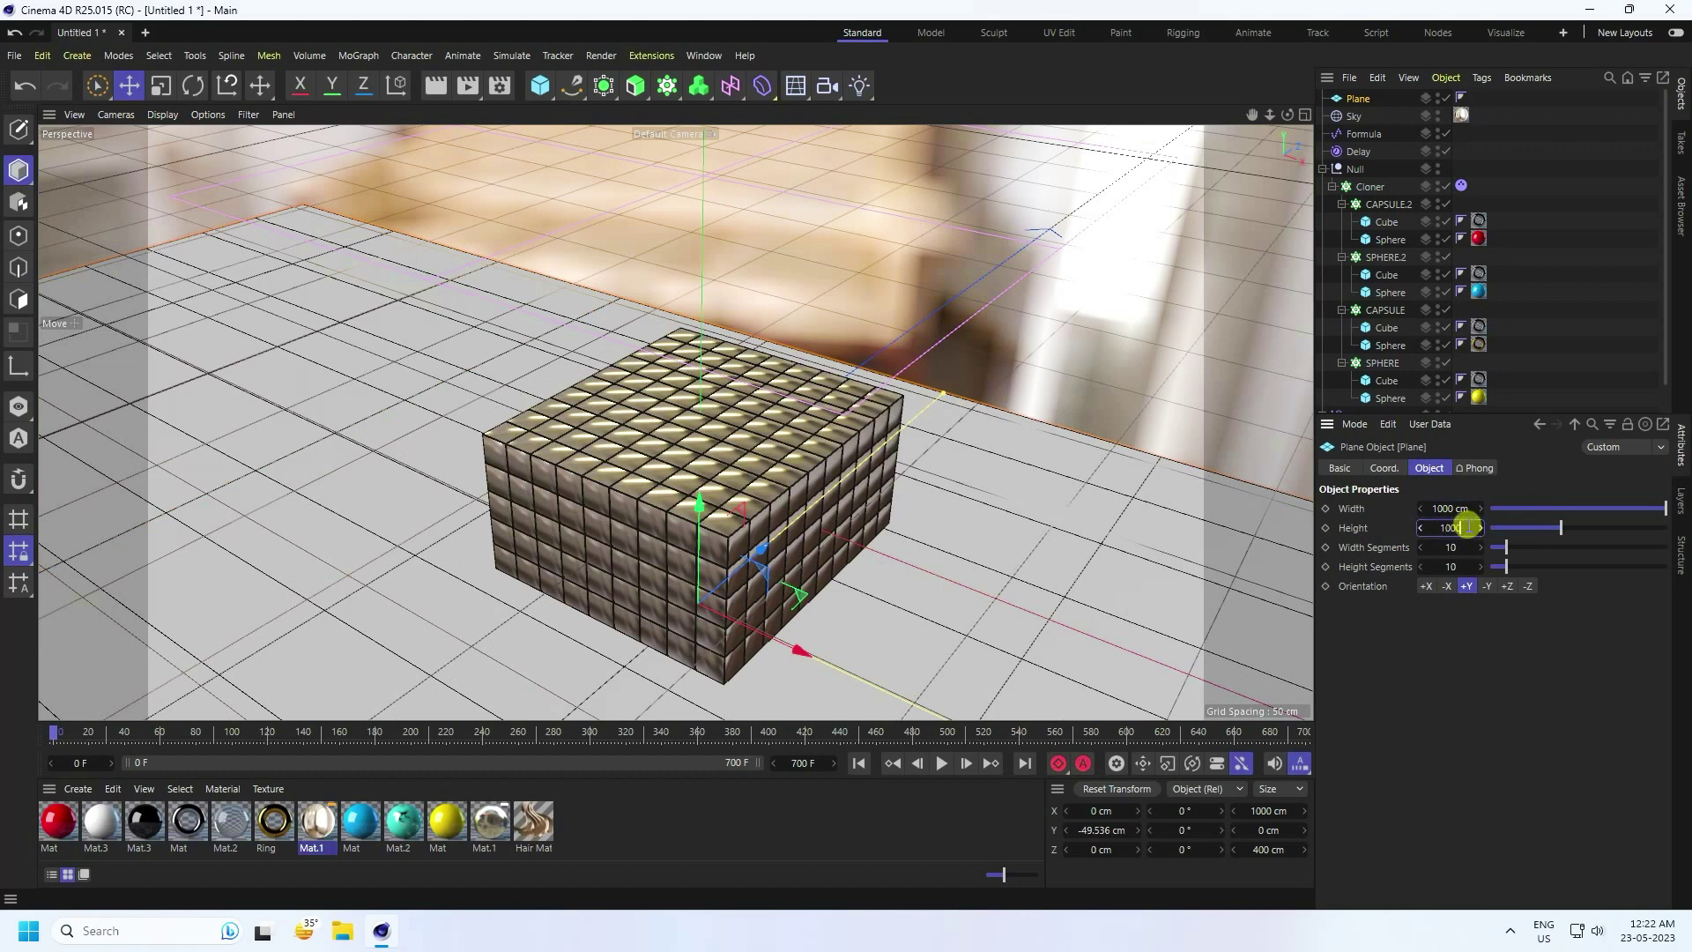
{"action": "key", "text": "Return"}
{"action": "left_click", "coordinate": [1452, 566]}
{"action": "type", "text": "1"}
{"action": "key", "text": "Return"}
Add a Camera, look through it, and orbit to a higher angle on the clones
{"action": "middle_click", "coordinate": [655, 429]}
{"action": "middle_click", "coordinate": [518, 304]}
{"action": "left_click_drag", "start_coordinate": [833, 84], "coordinate": [899, 123]}
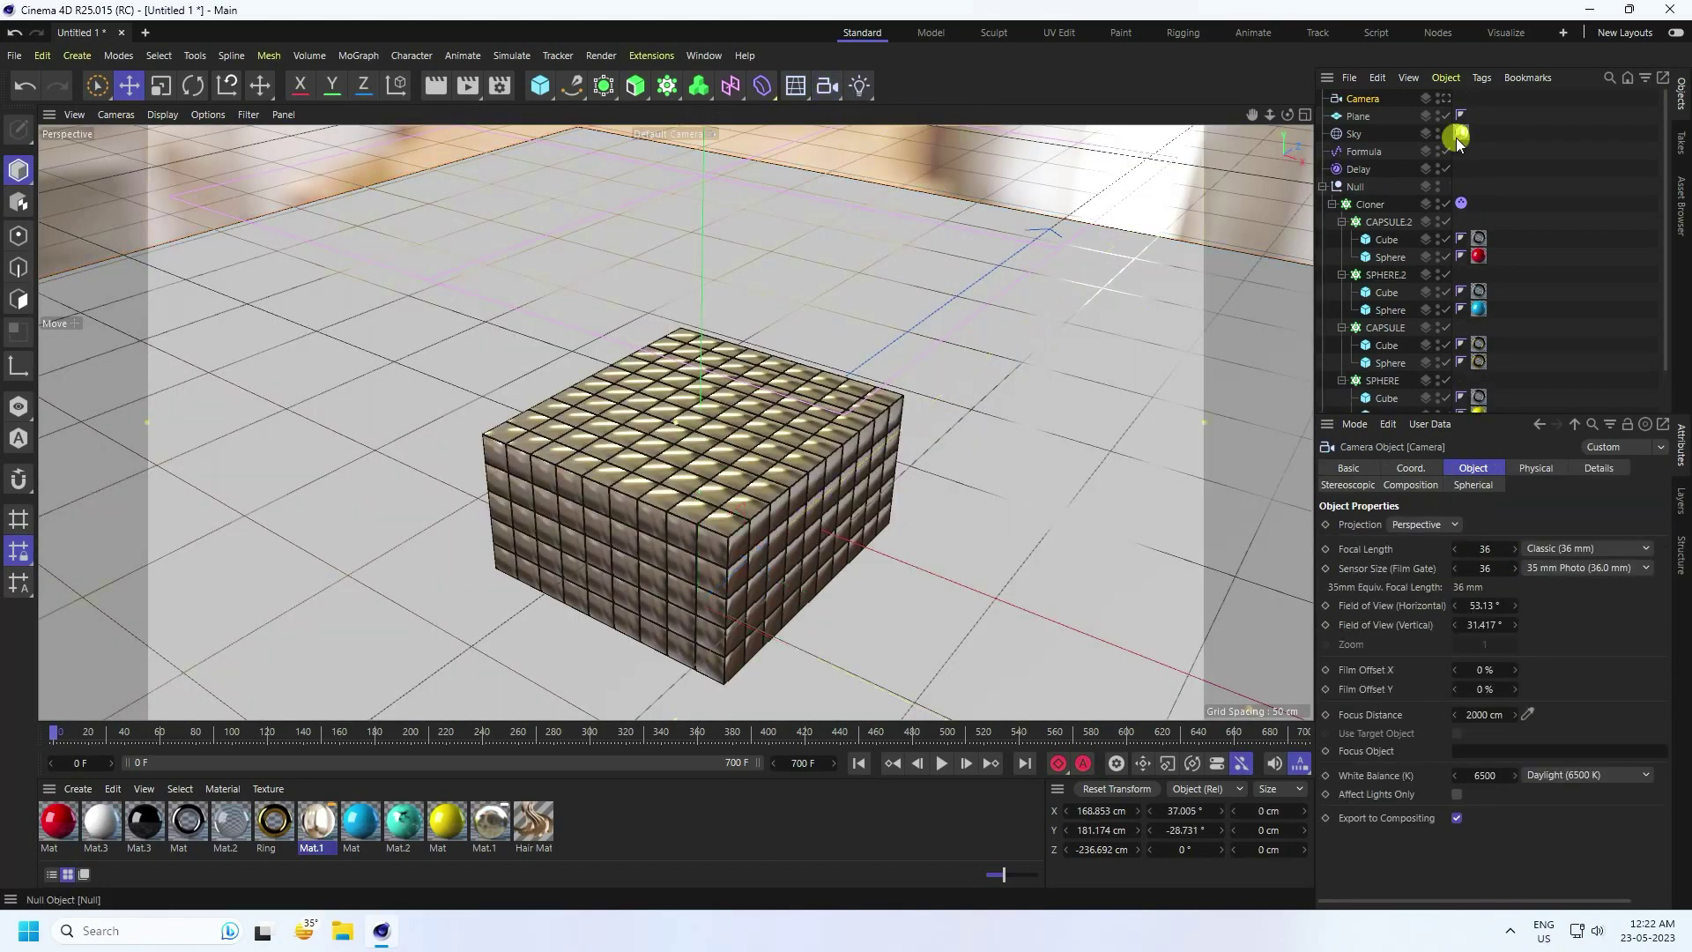
{"action": "left_click", "coordinate": [1447, 97]}
{"action": "left_click_drag", "start_coordinate": [806, 460], "coordinate": [662, 518], "text": "alt"}
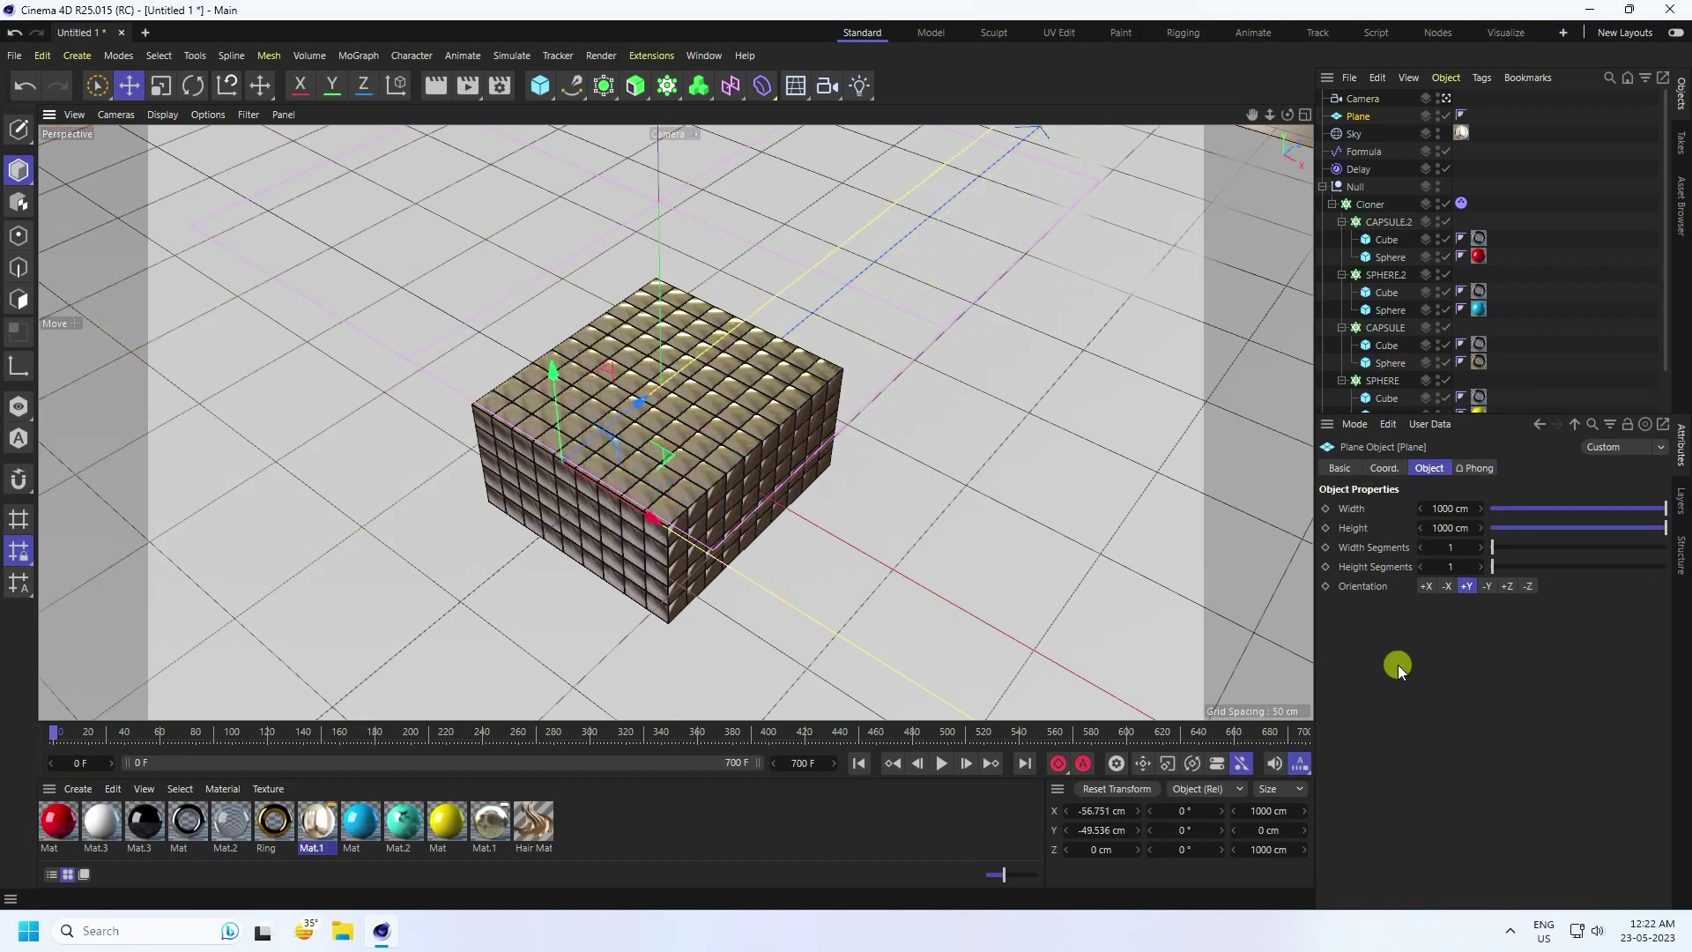
Add Ambient Occlusion and Global Illumination effects, with irradiance cache record density set to Low
{"action": "left_click", "coordinate": [499, 86]}
{"action": "left_click", "coordinate": [539, 379]}
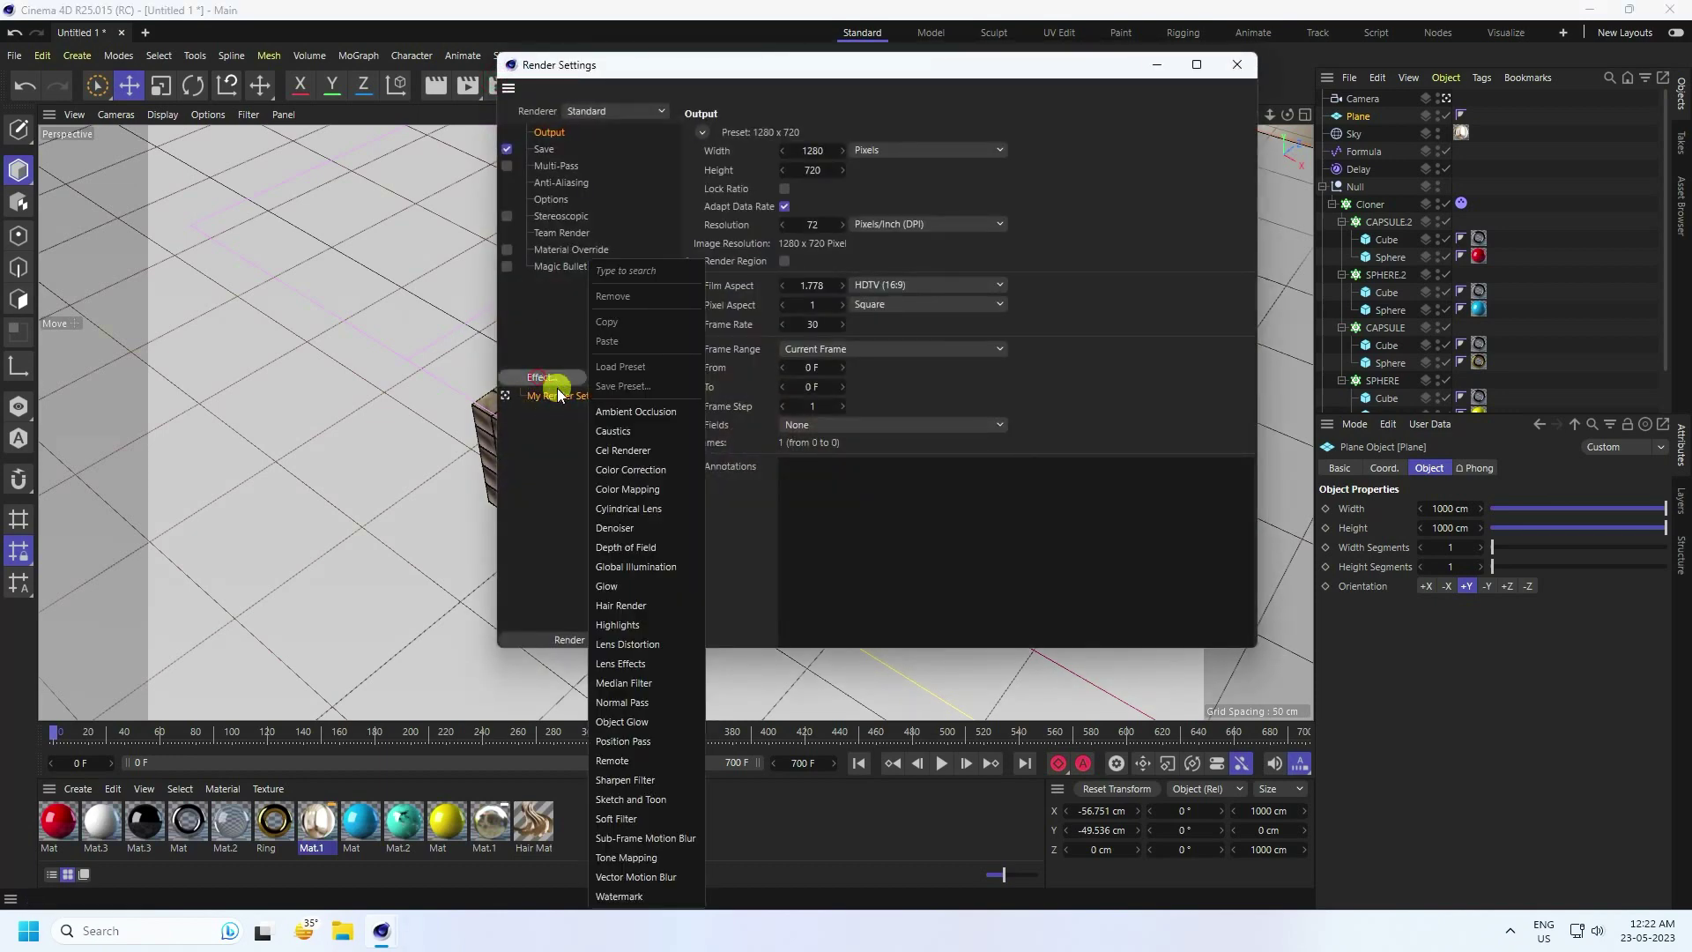
{"action": "left_click", "coordinate": [617, 409]}
{"action": "left_click", "coordinate": [542, 376]}
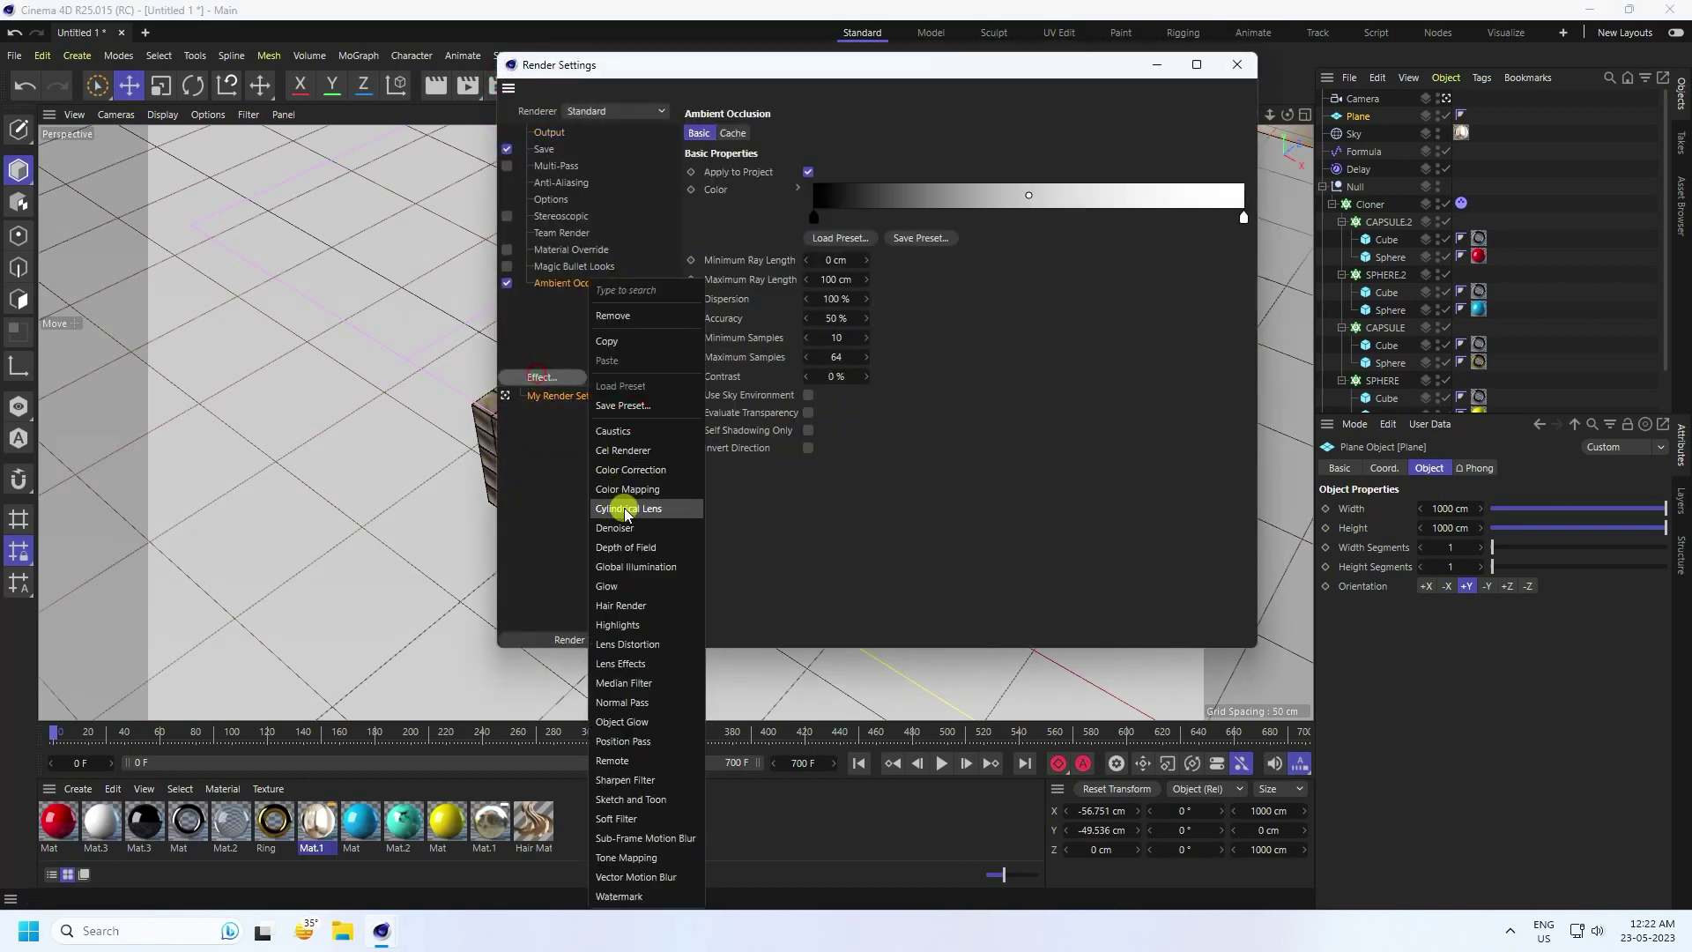
{"action": "left_click", "coordinate": [636, 567]}
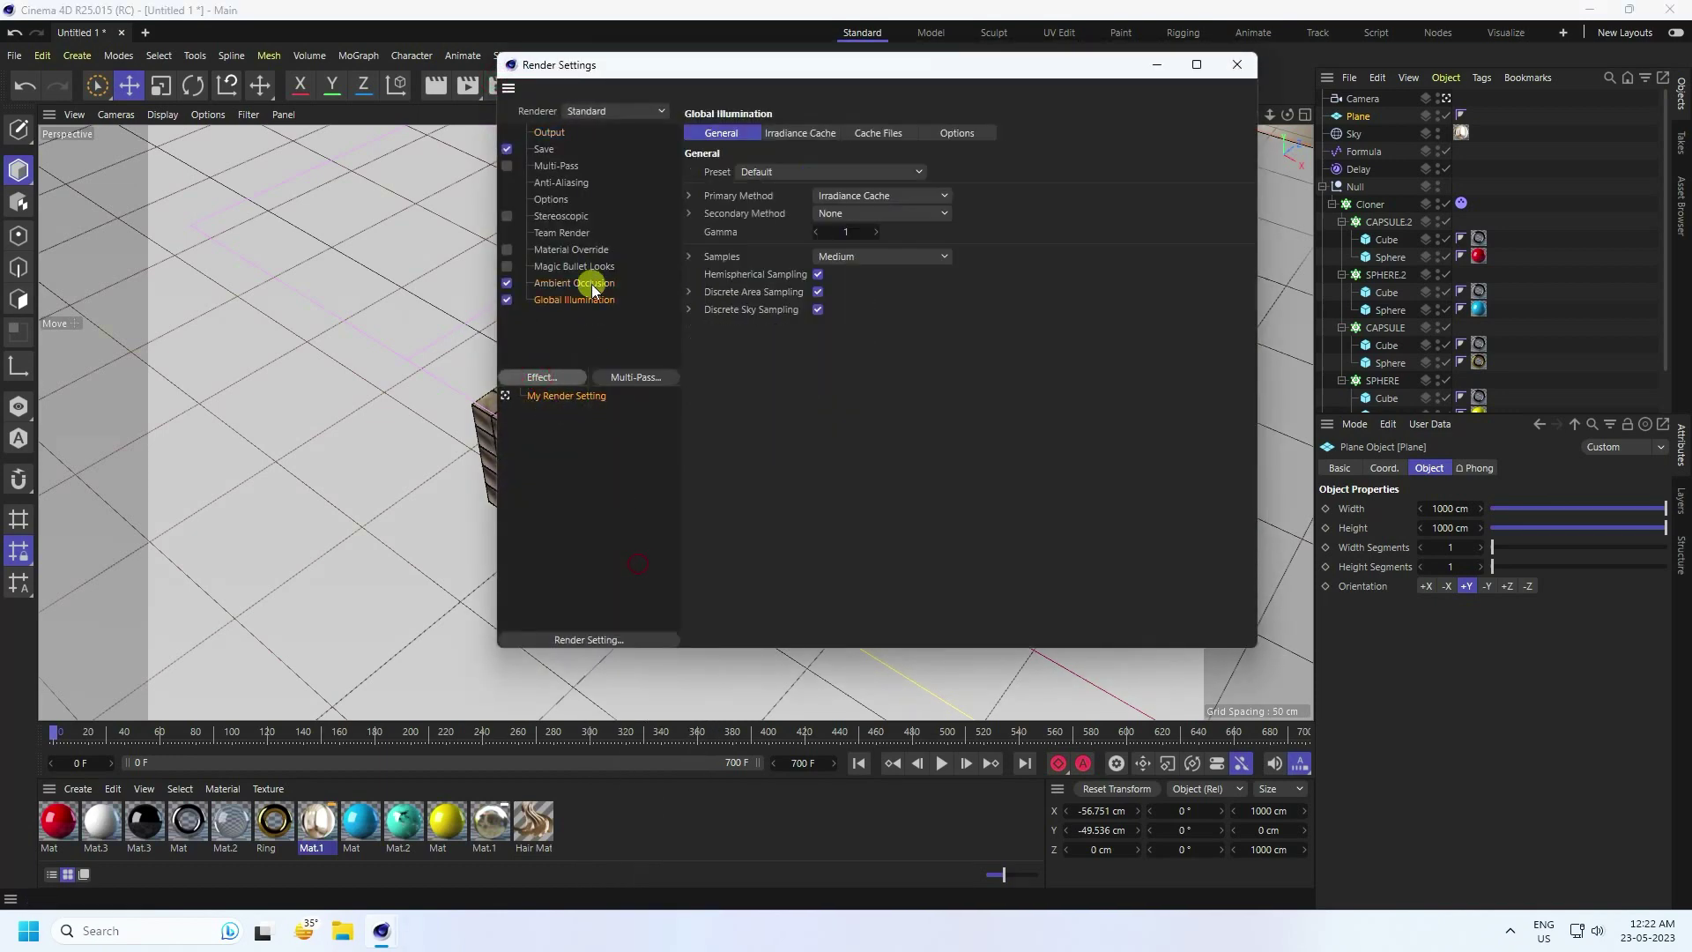
{"action": "left_click", "coordinate": [784, 134]}
{"action": "left_click", "coordinate": [815, 172]}
{"action": "left_click", "coordinate": [818, 230]}
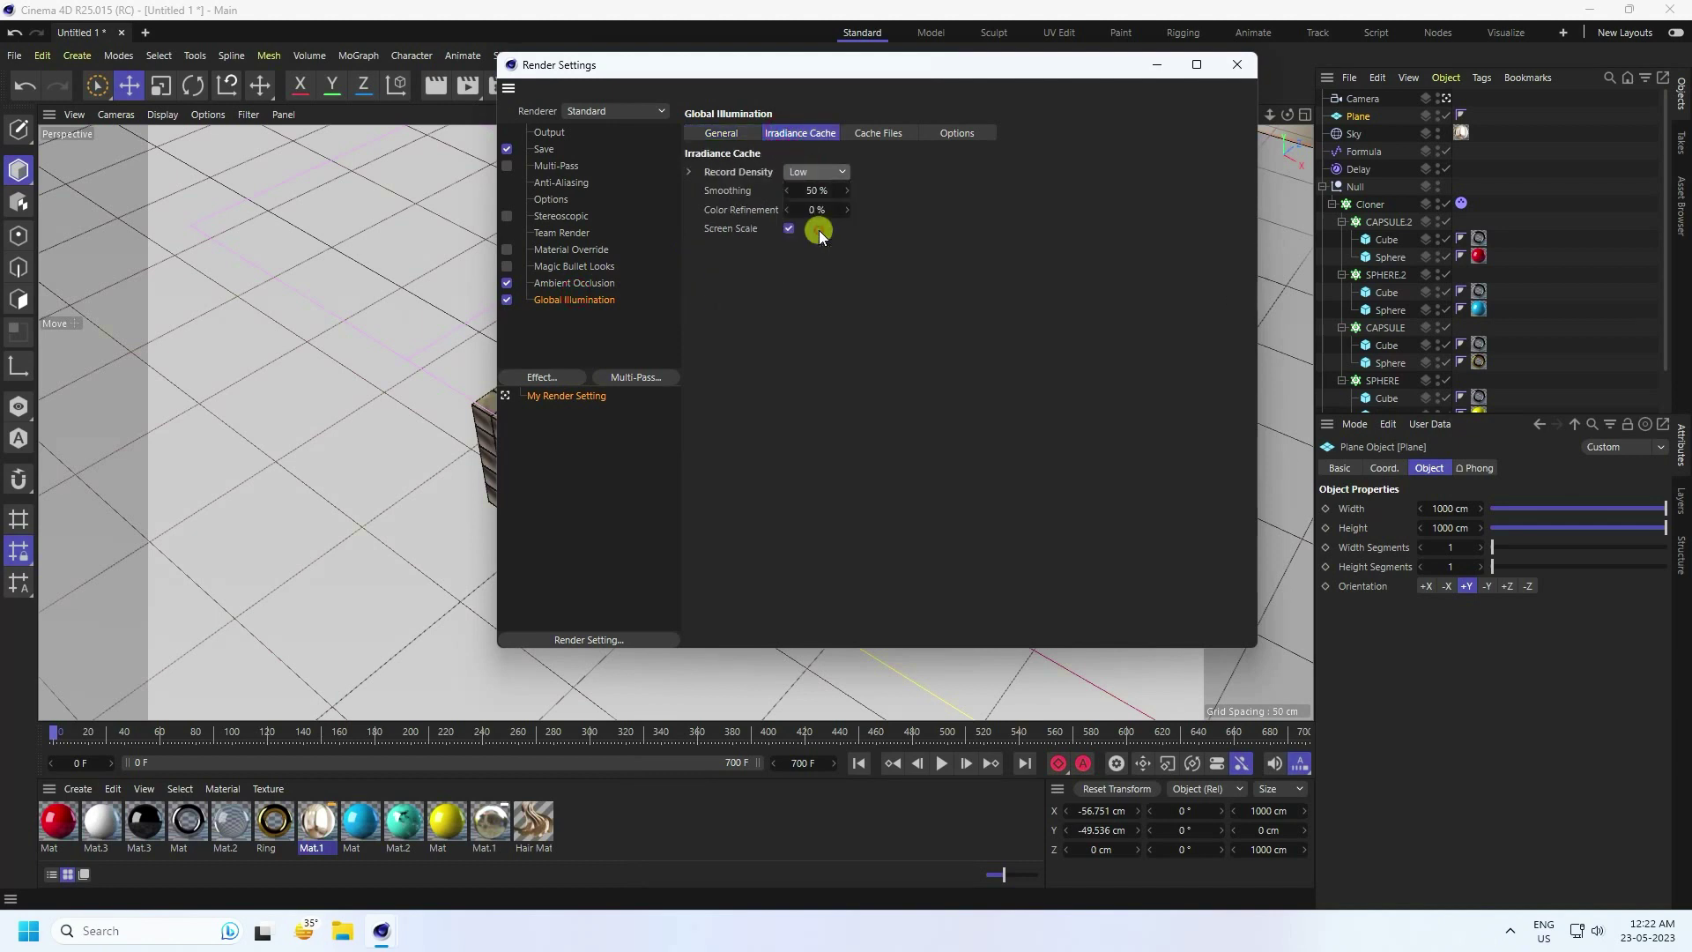
Set anti-aliasing to Best with a maximum level of 2x2
{"action": "left_click", "coordinate": [541, 184]}
{"action": "left_click", "coordinate": [869, 130]}
{"action": "left_click", "coordinate": [856, 191]}
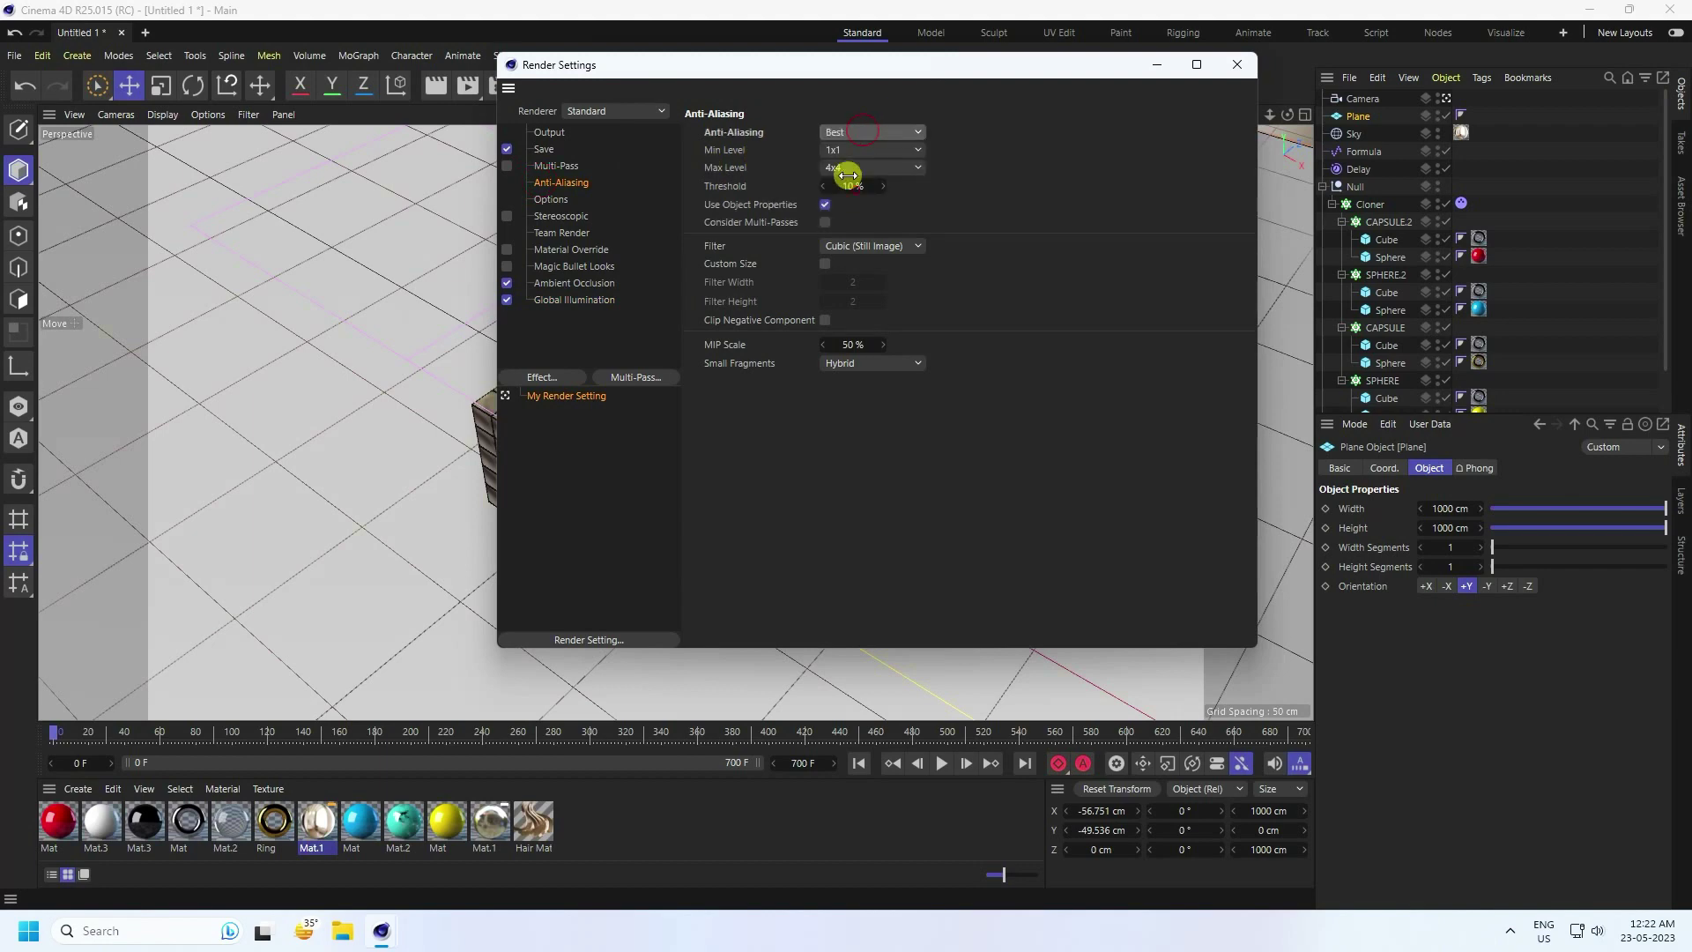
{"action": "left_click", "coordinate": [856, 169]}
{"action": "left_click", "coordinate": [853, 213]}
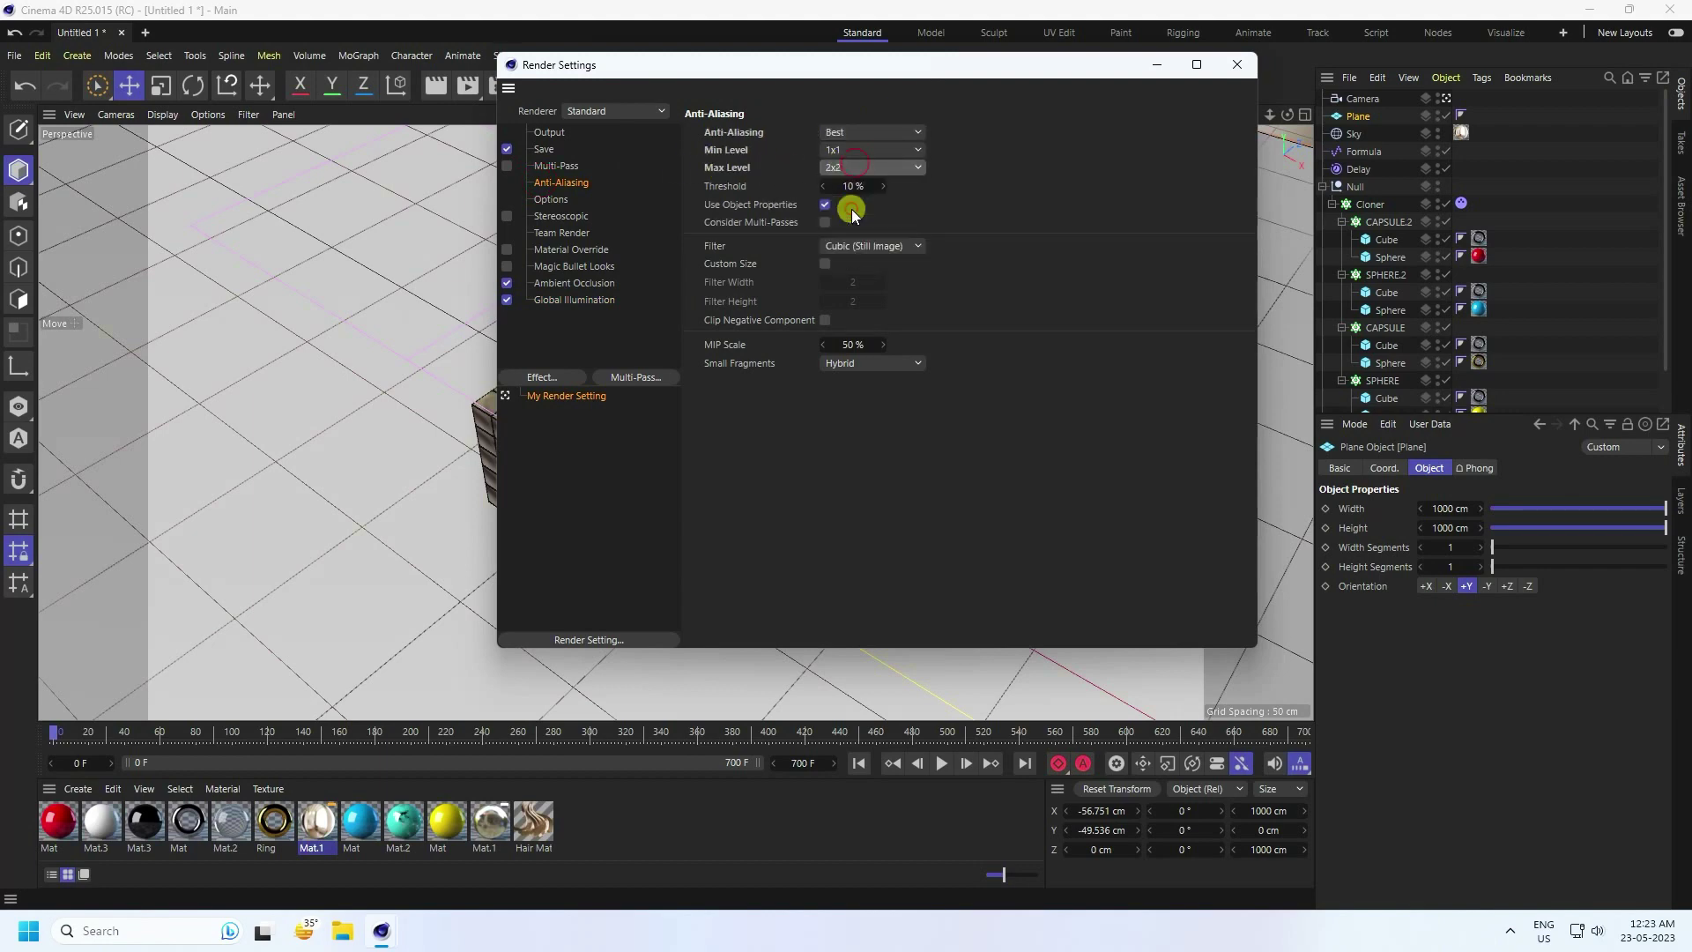
{"action": "left_click", "coordinate": [1237, 64]}
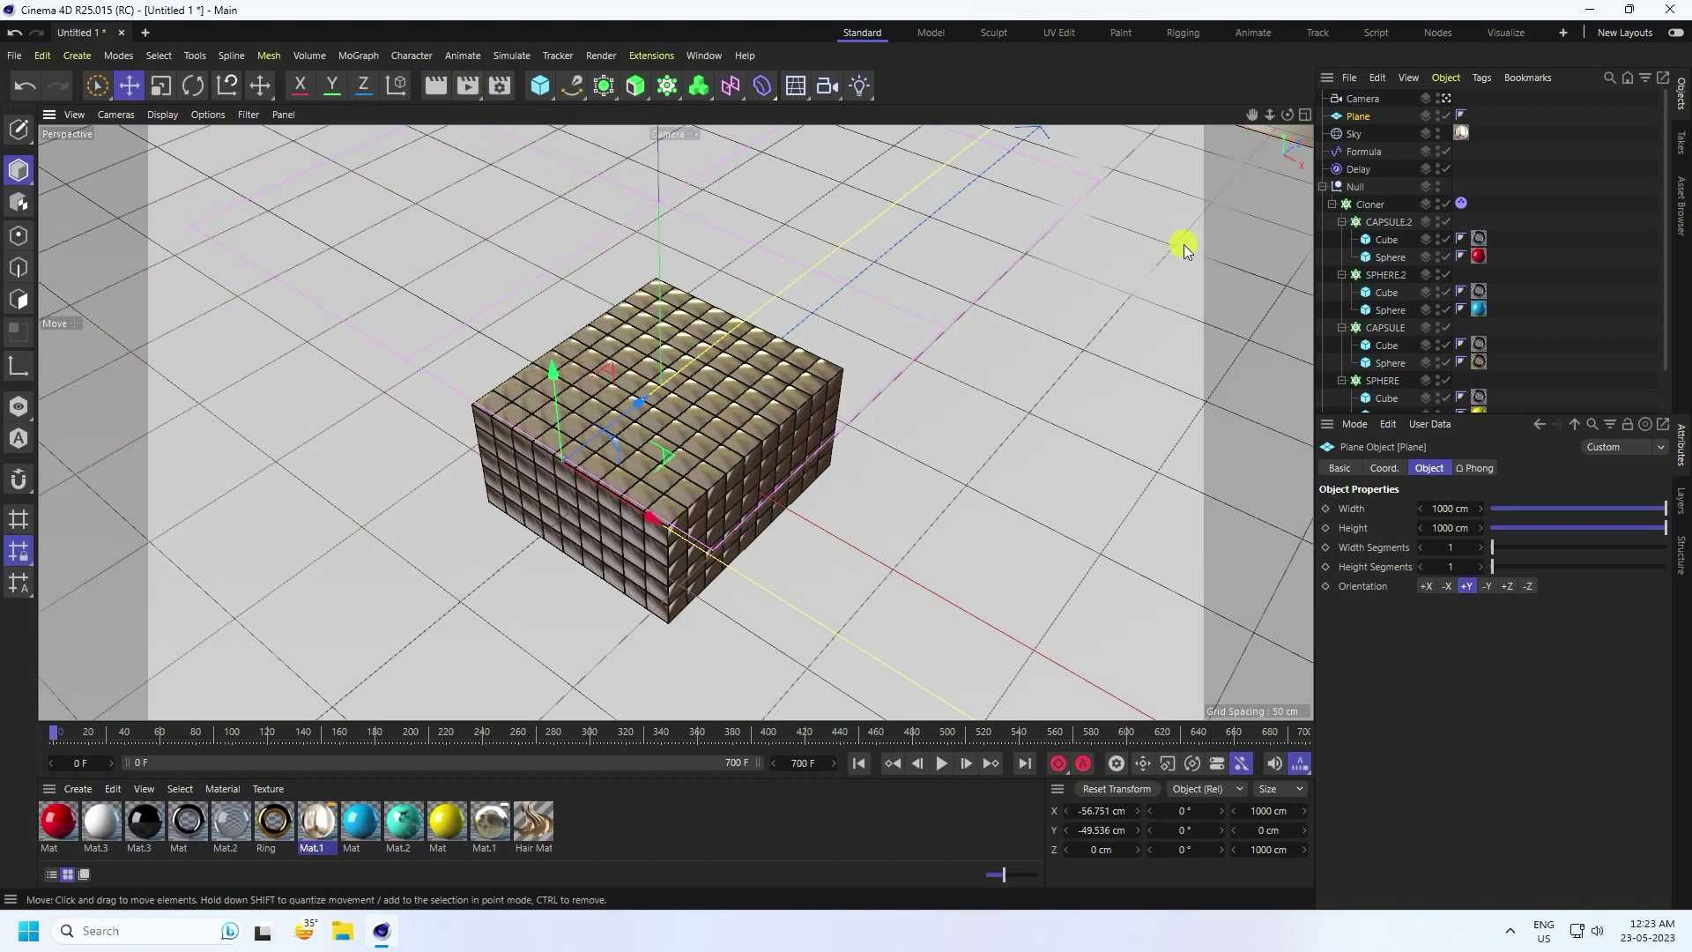
Render a test frame and filter it to 20% saturation, 5% brightness and 5% contrast
{"action": "left_click", "coordinate": [469, 87]}
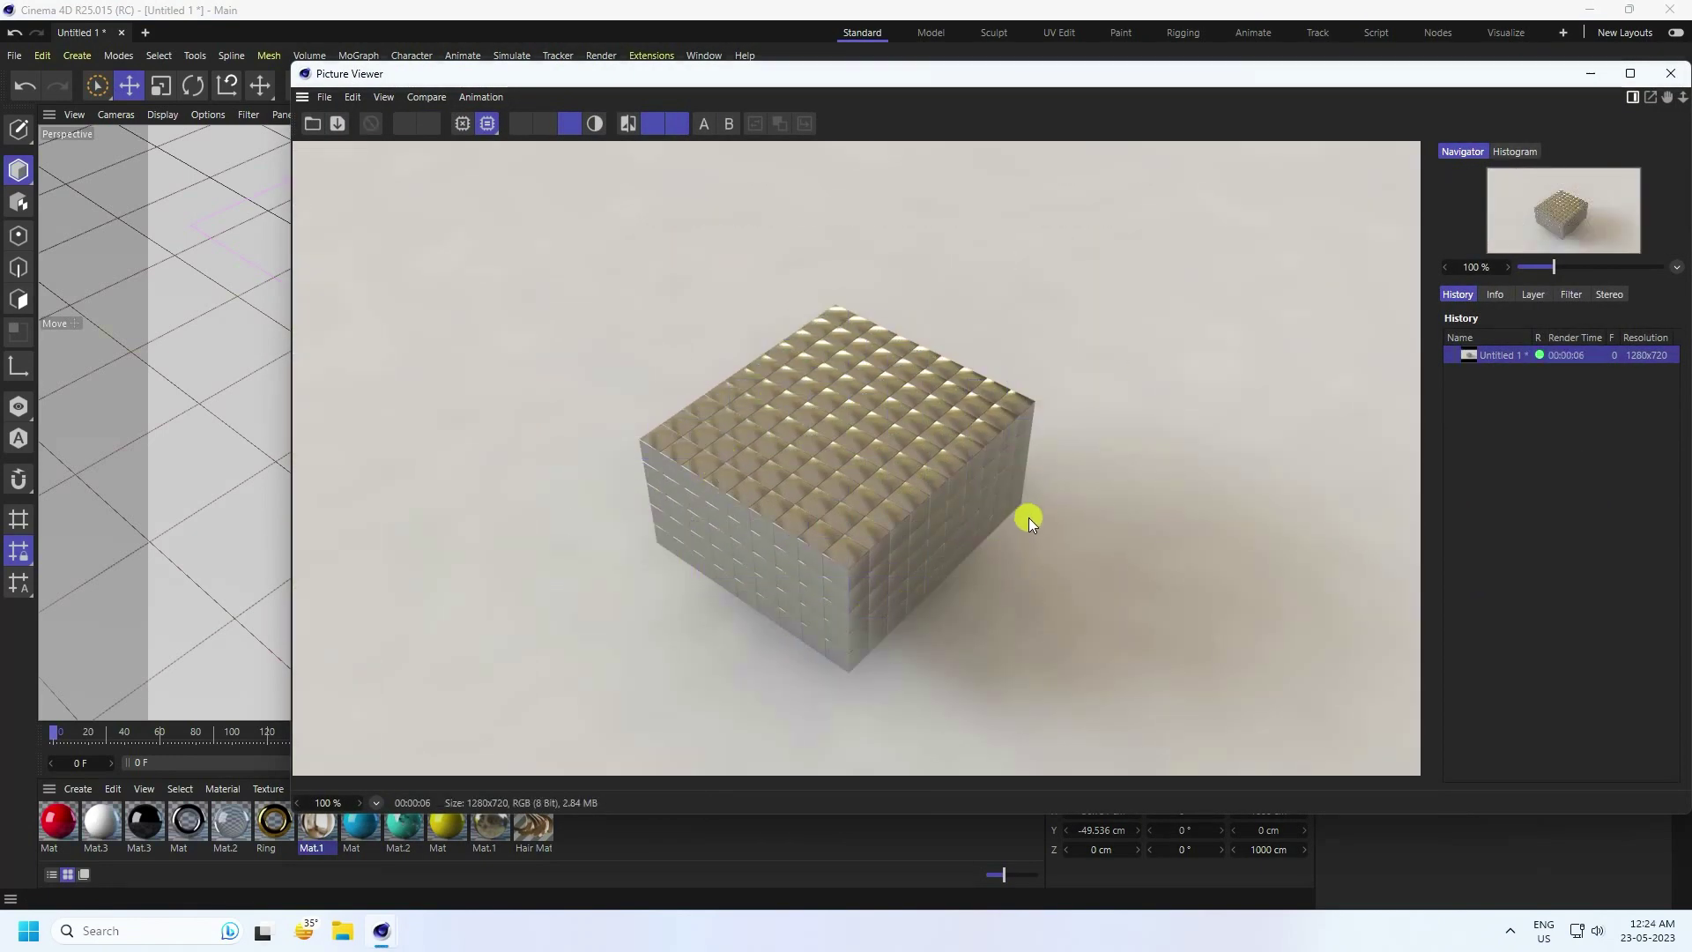
{"action": "left_click", "coordinate": [1574, 292]}
{"action": "left_click", "coordinate": [1472, 336]}
{"action": "left_click", "coordinate": [1591, 380]}
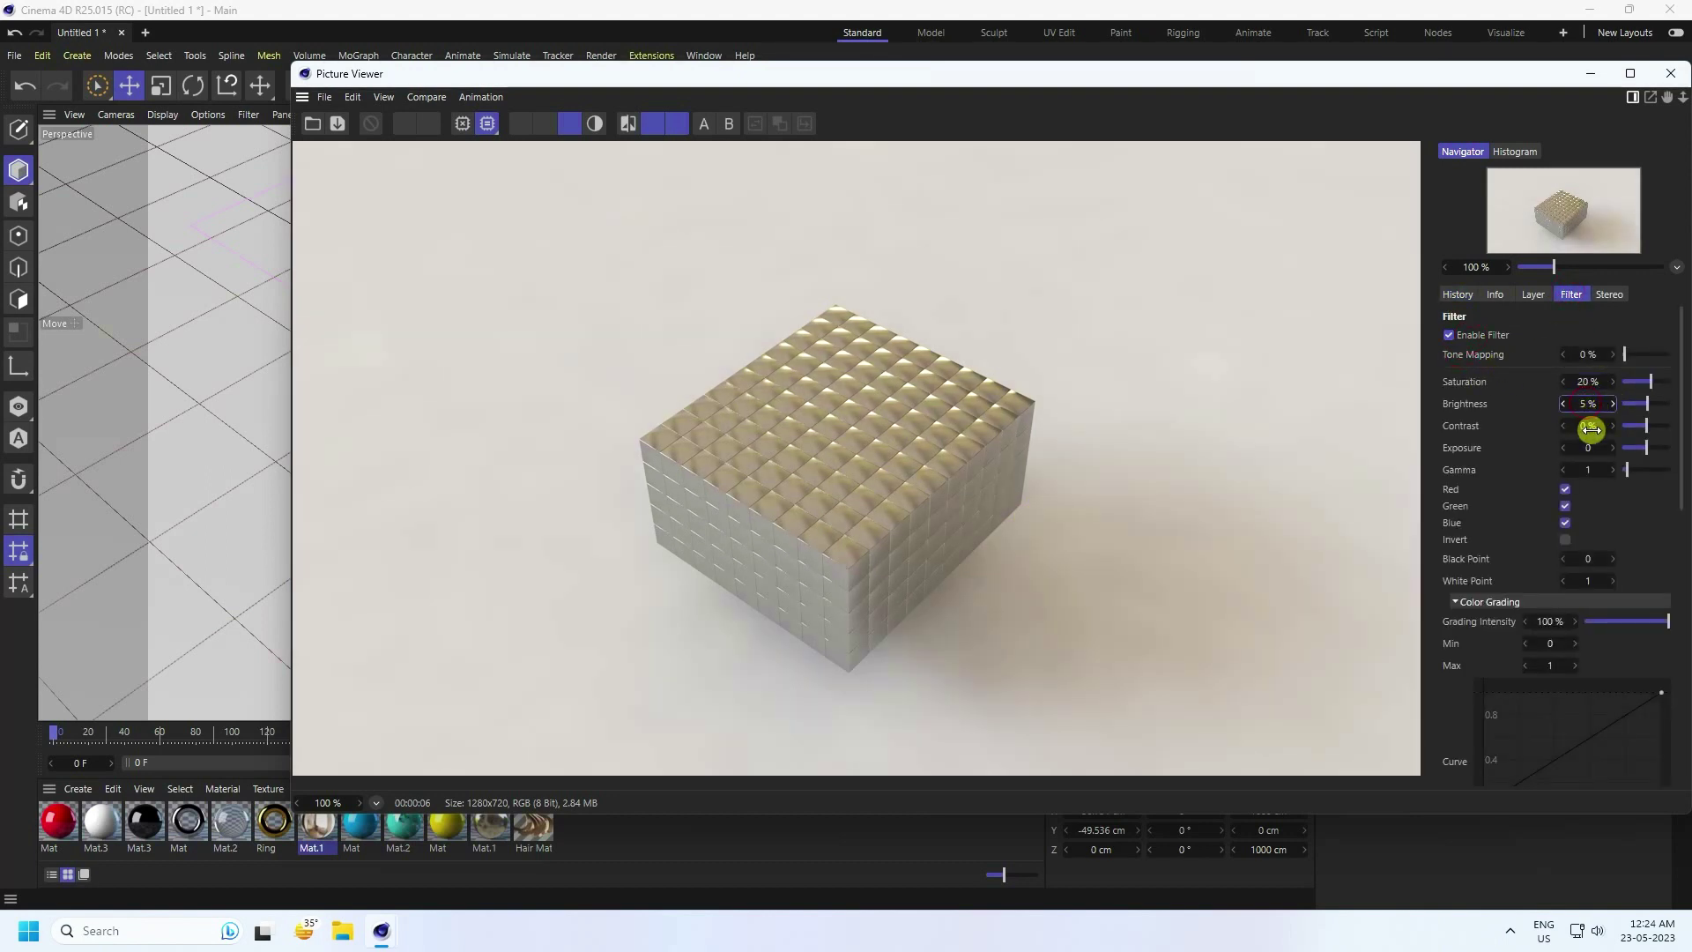
{"action": "left_click", "coordinate": [1591, 427]}
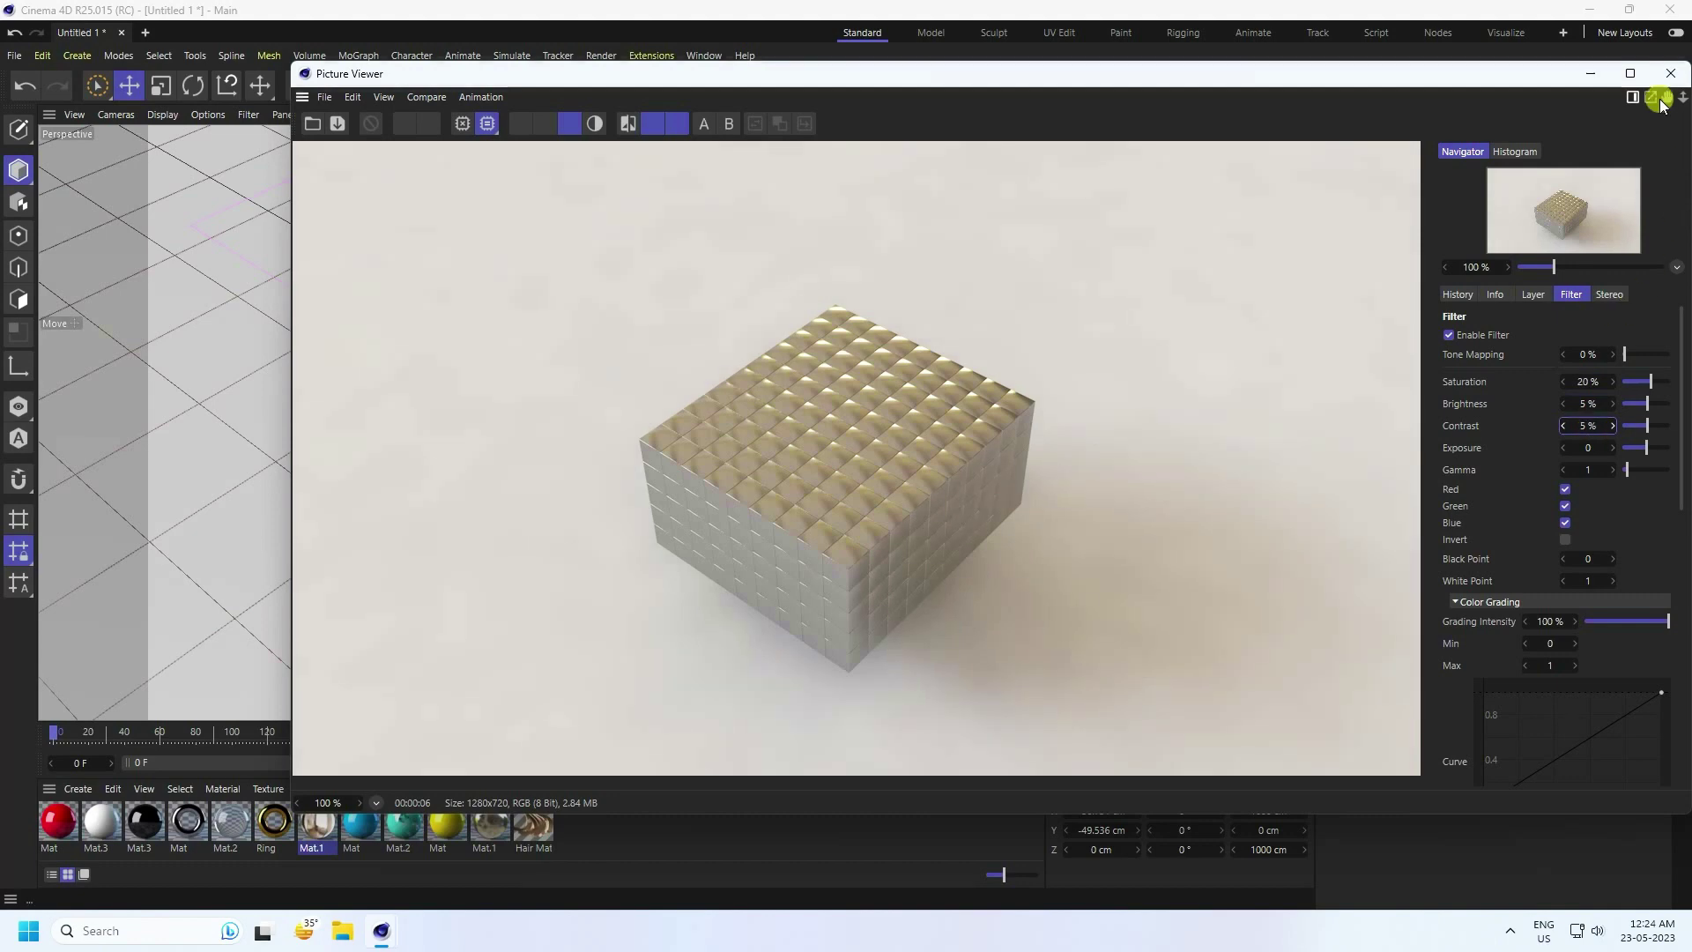
{"action": "left_click", "coordinate": [1669, 73]}
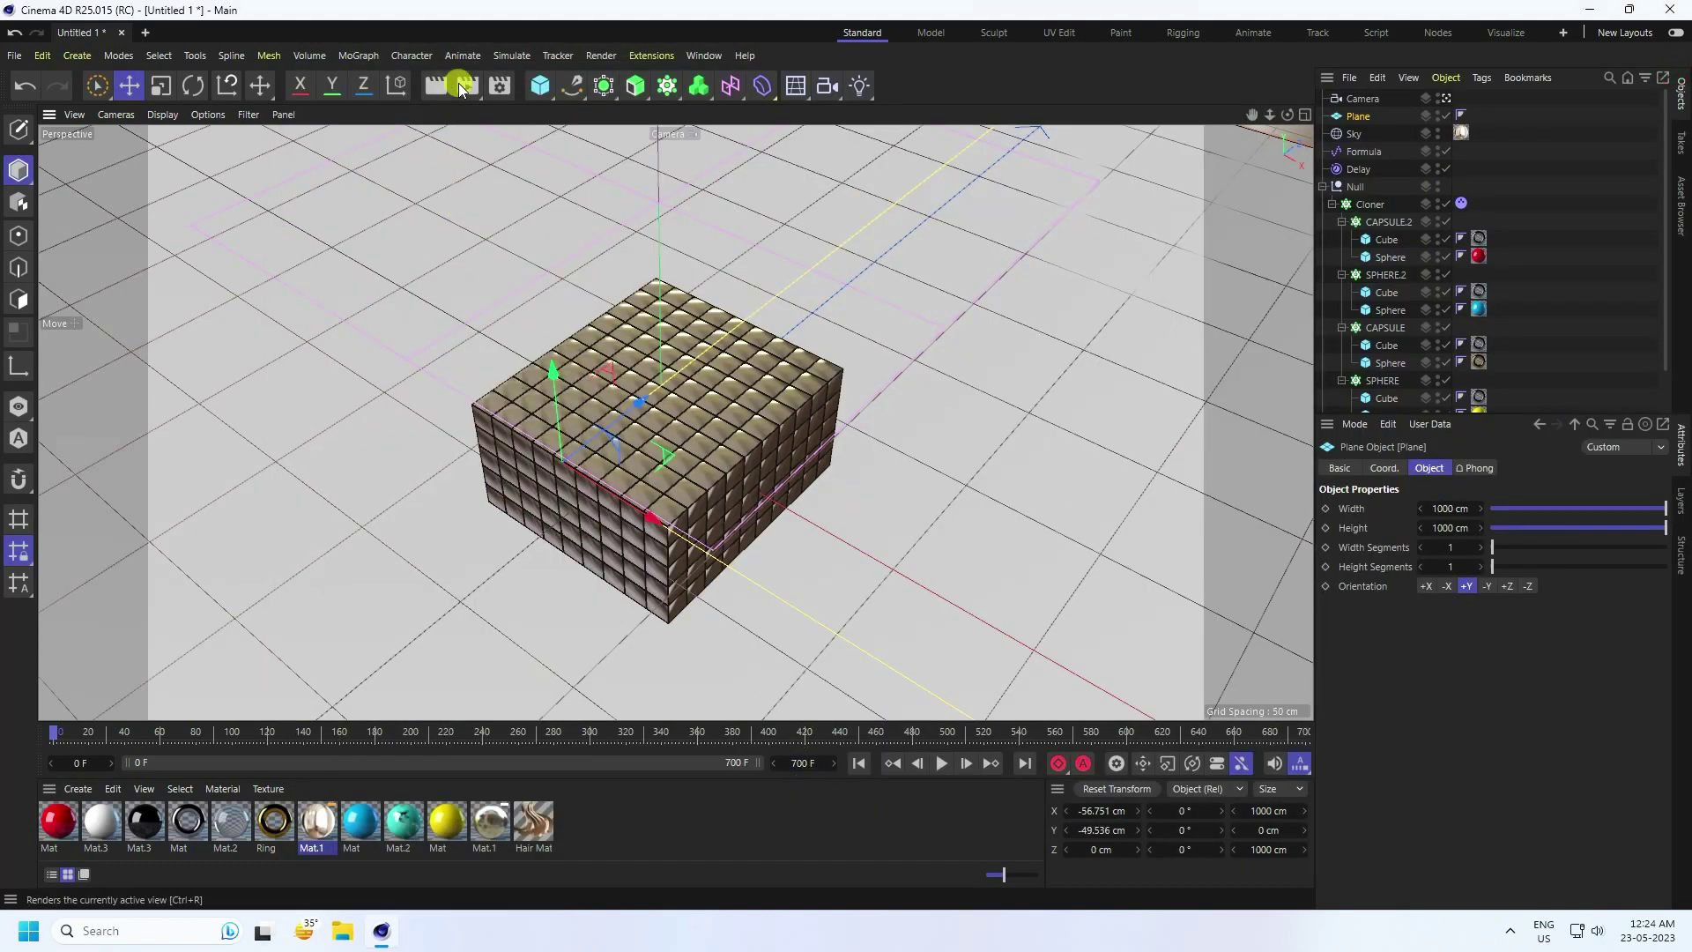
Set rendered images to save as 'A' inside a new REN folder on the Desktop
{"action": "left_click", "coordinate": [500, 86]}
{"action": "left_click", "coordinate": [541, 156]}
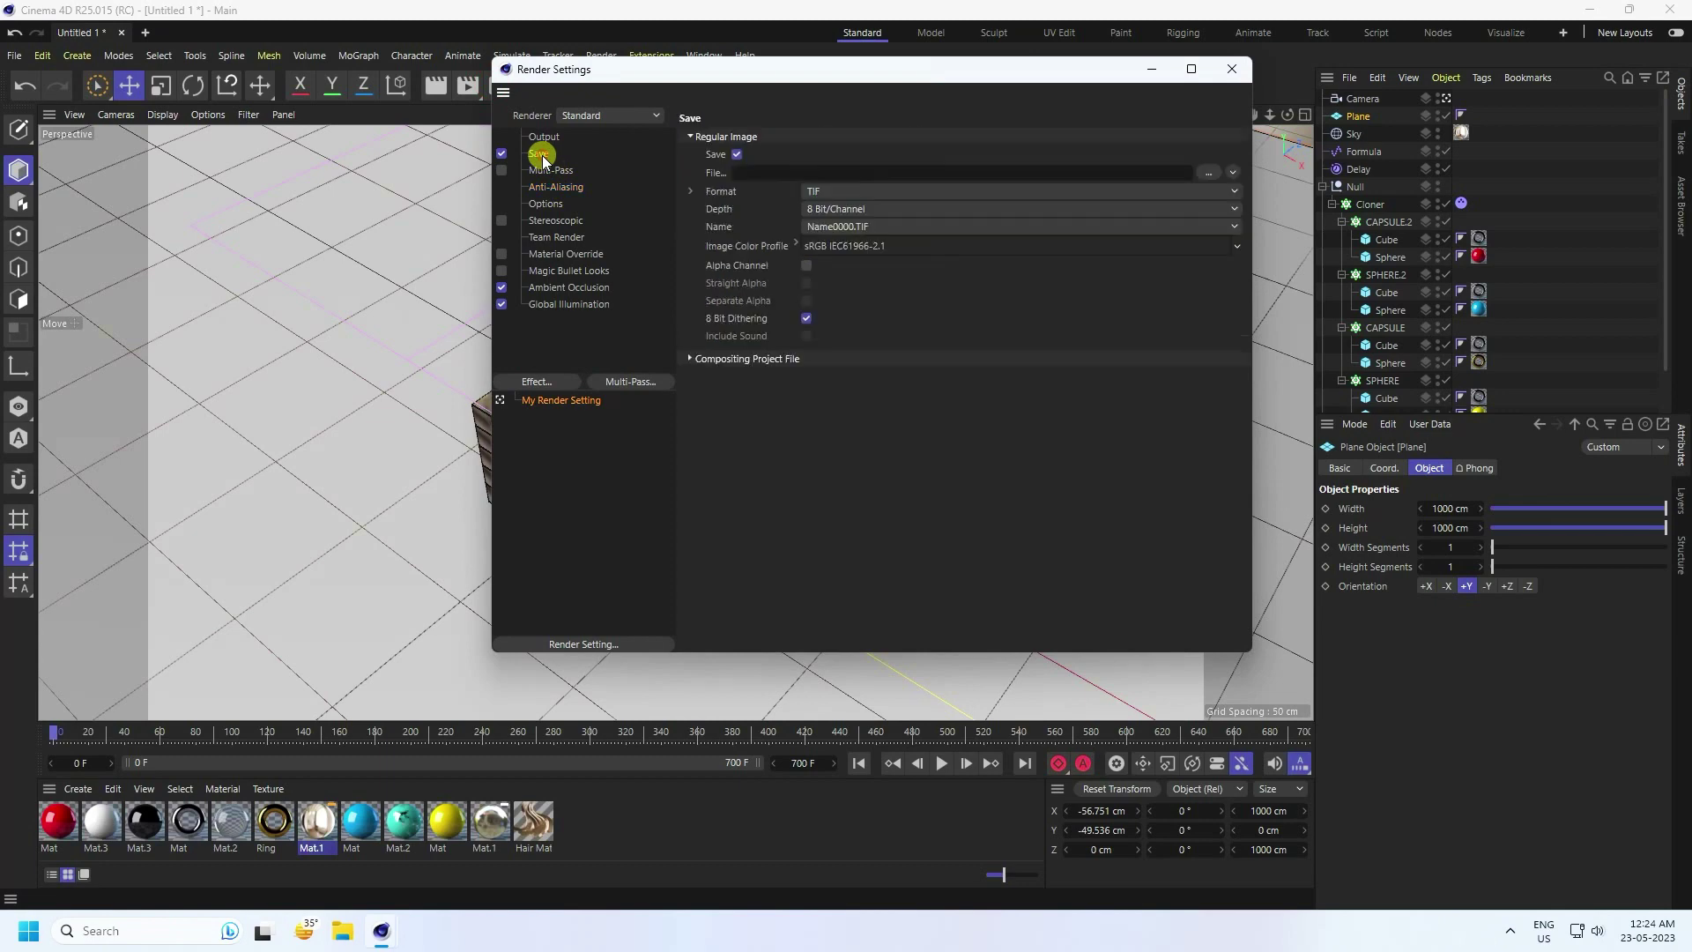
{"action": "left_click", "coordinate": [1203, 175]}
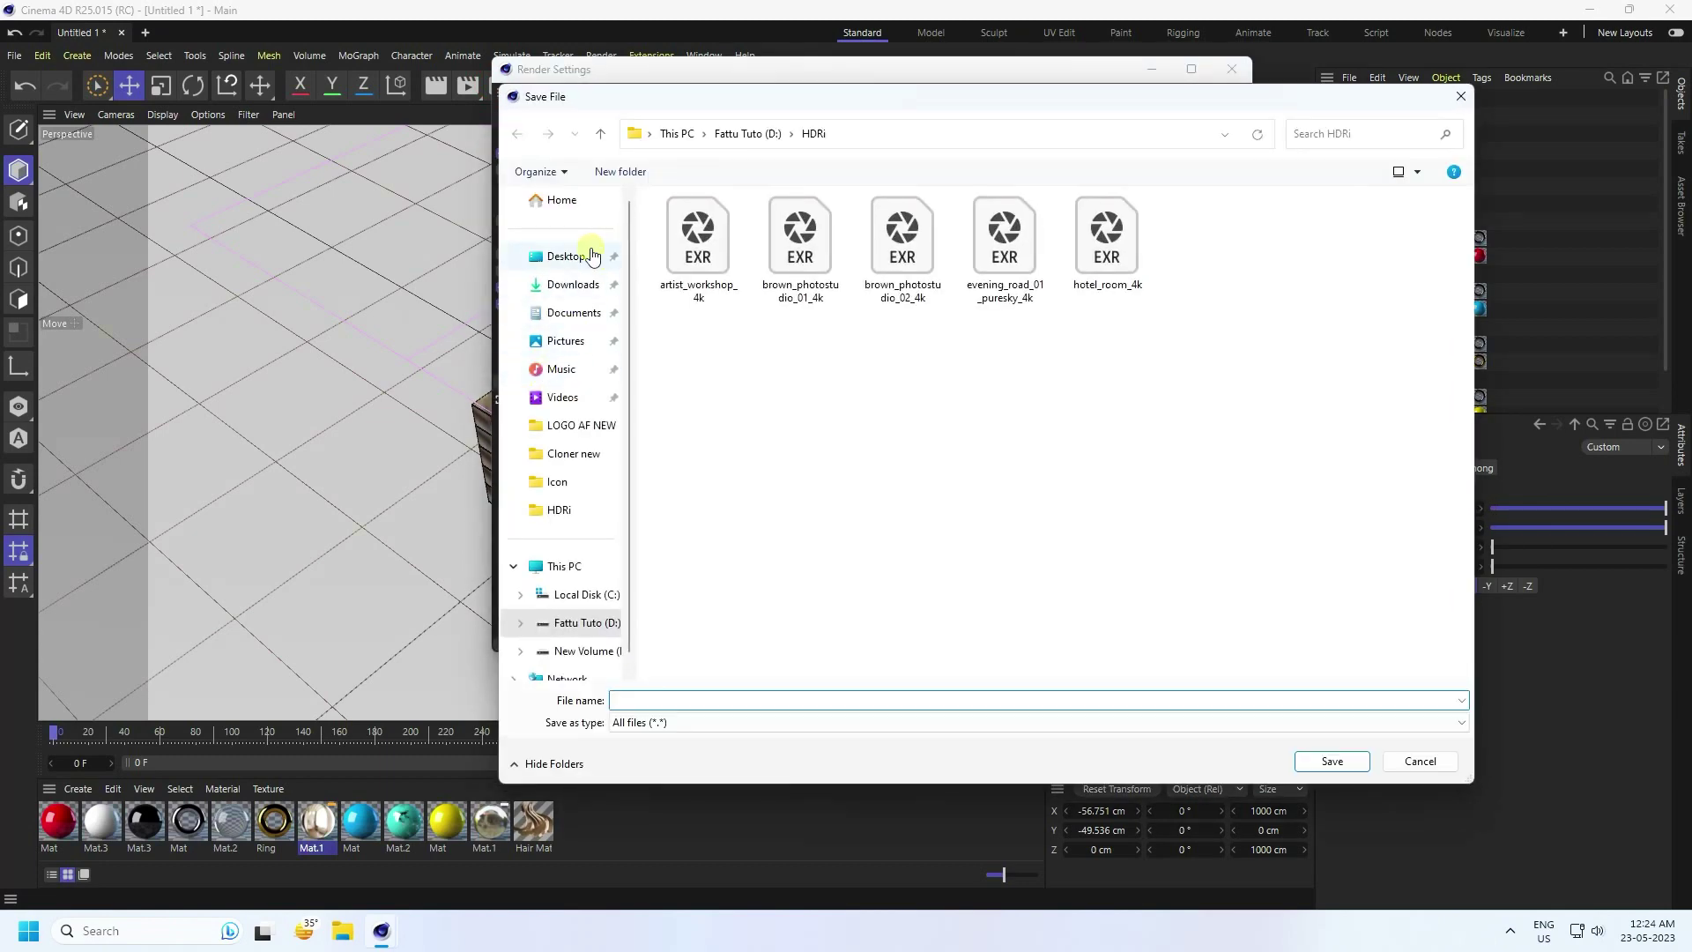
{"action": "left_click", "coordinate": [591, 255]}
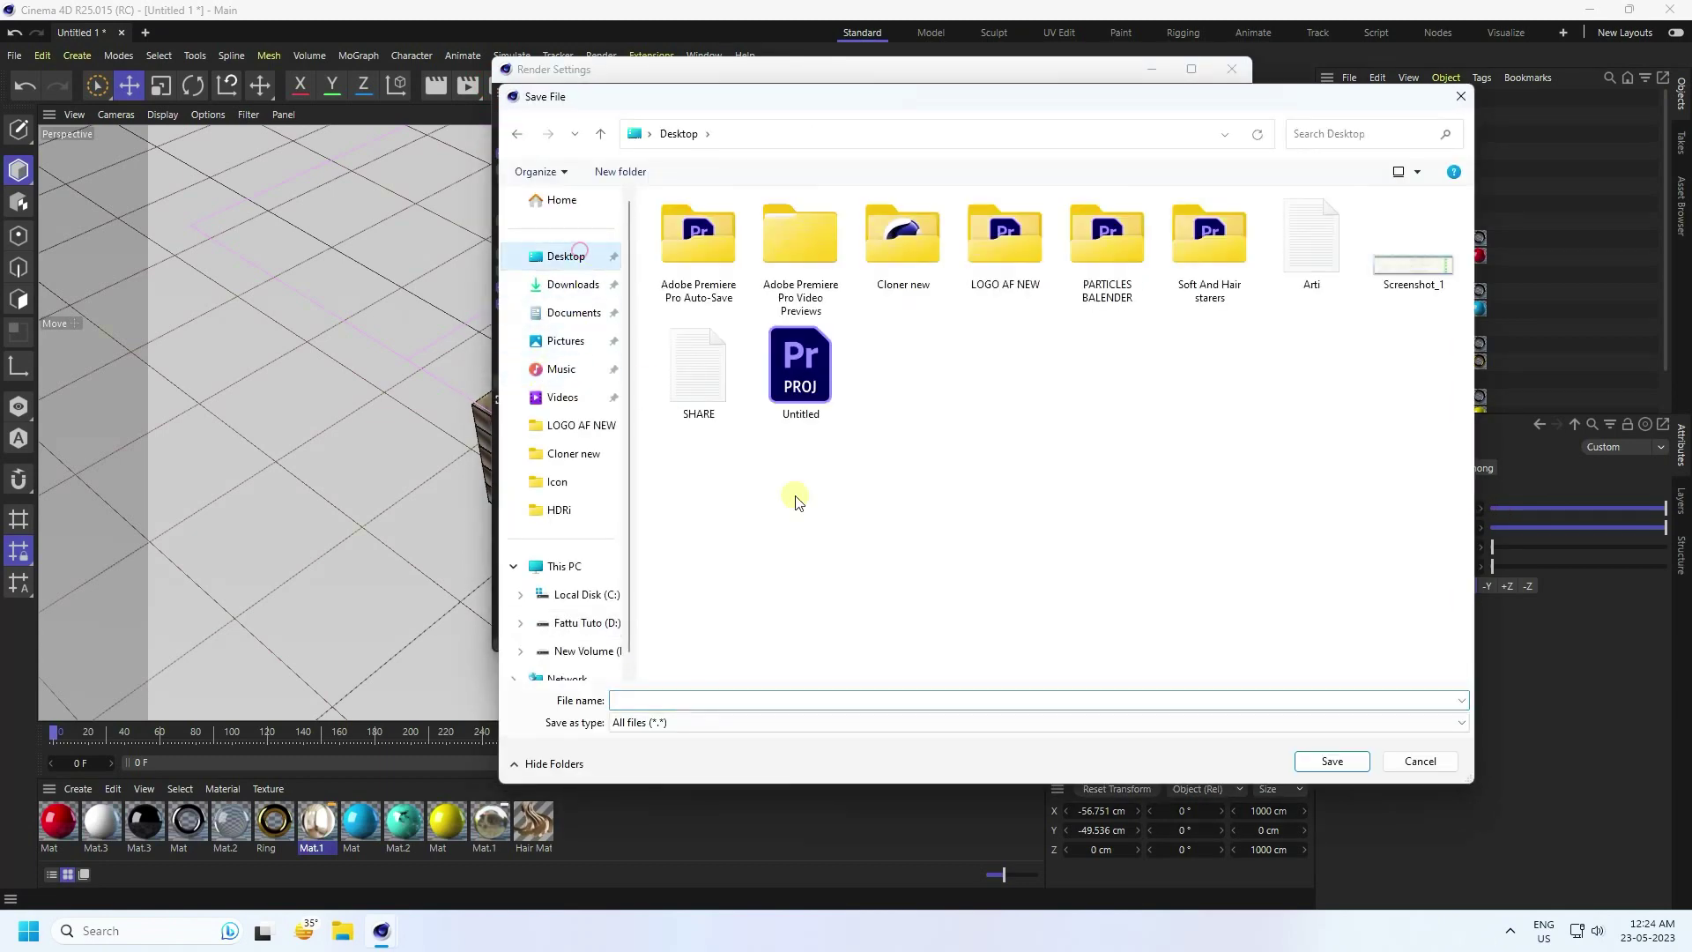
{"action": "right_click", "coordinate": [878, 459]}
{"action": "mouse_move", "coordinate": [925, 606]}
{"action": "left_click", "coordinate": [1067, 607]}
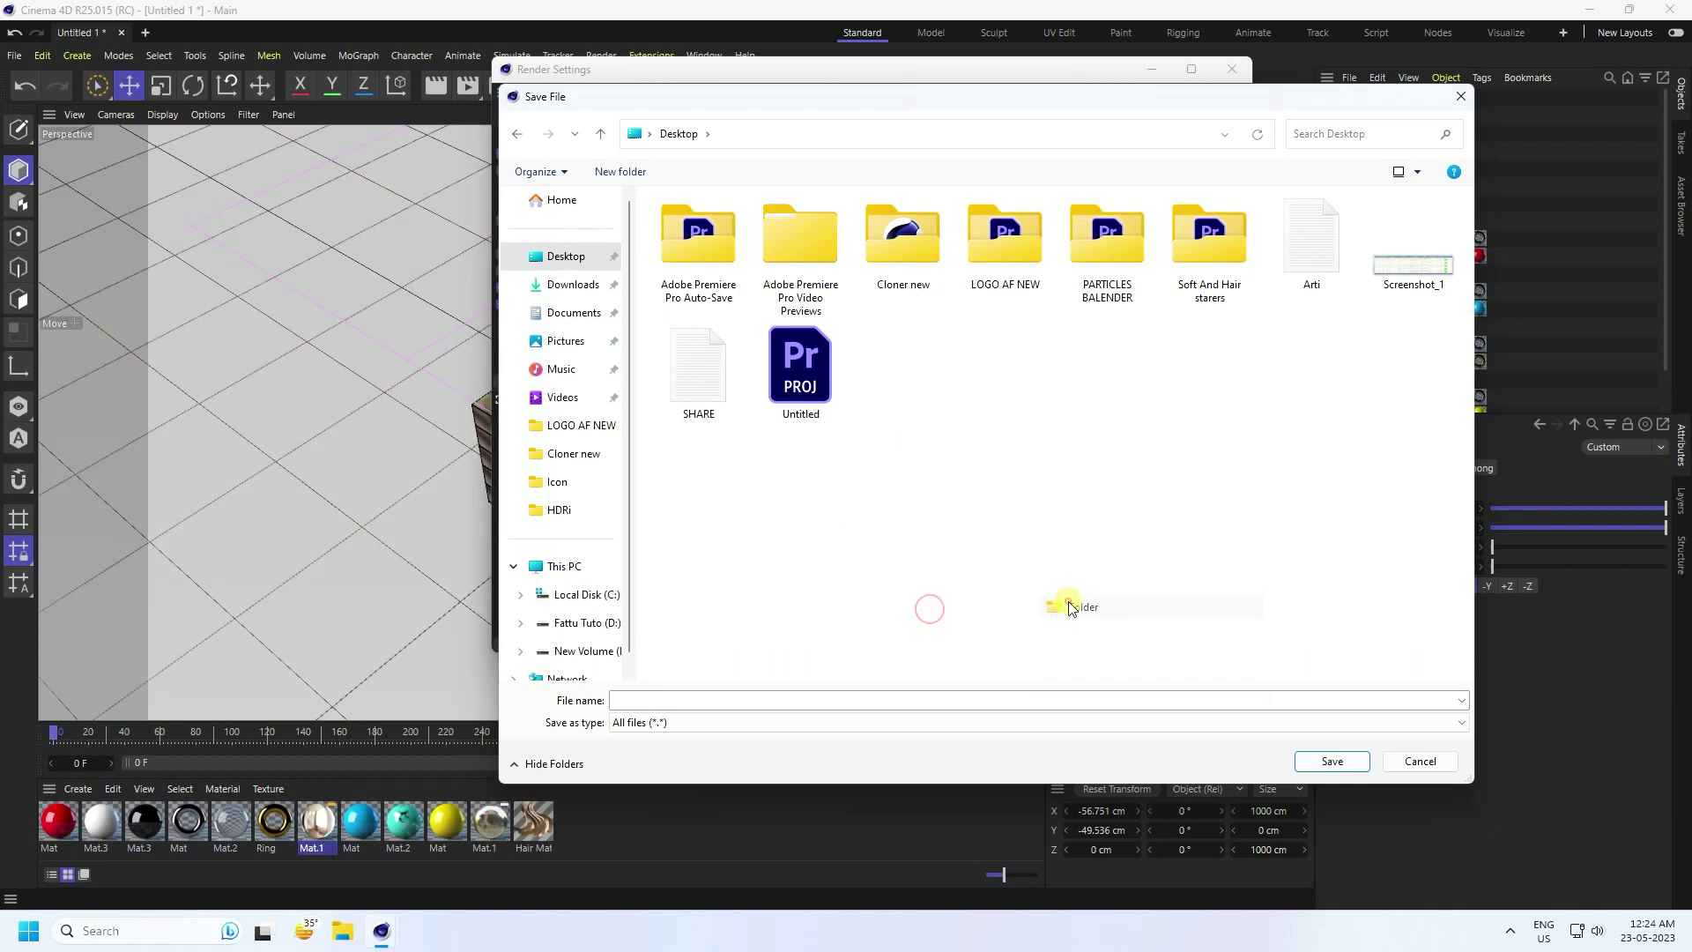
{"action": "type", "text": "REN"}
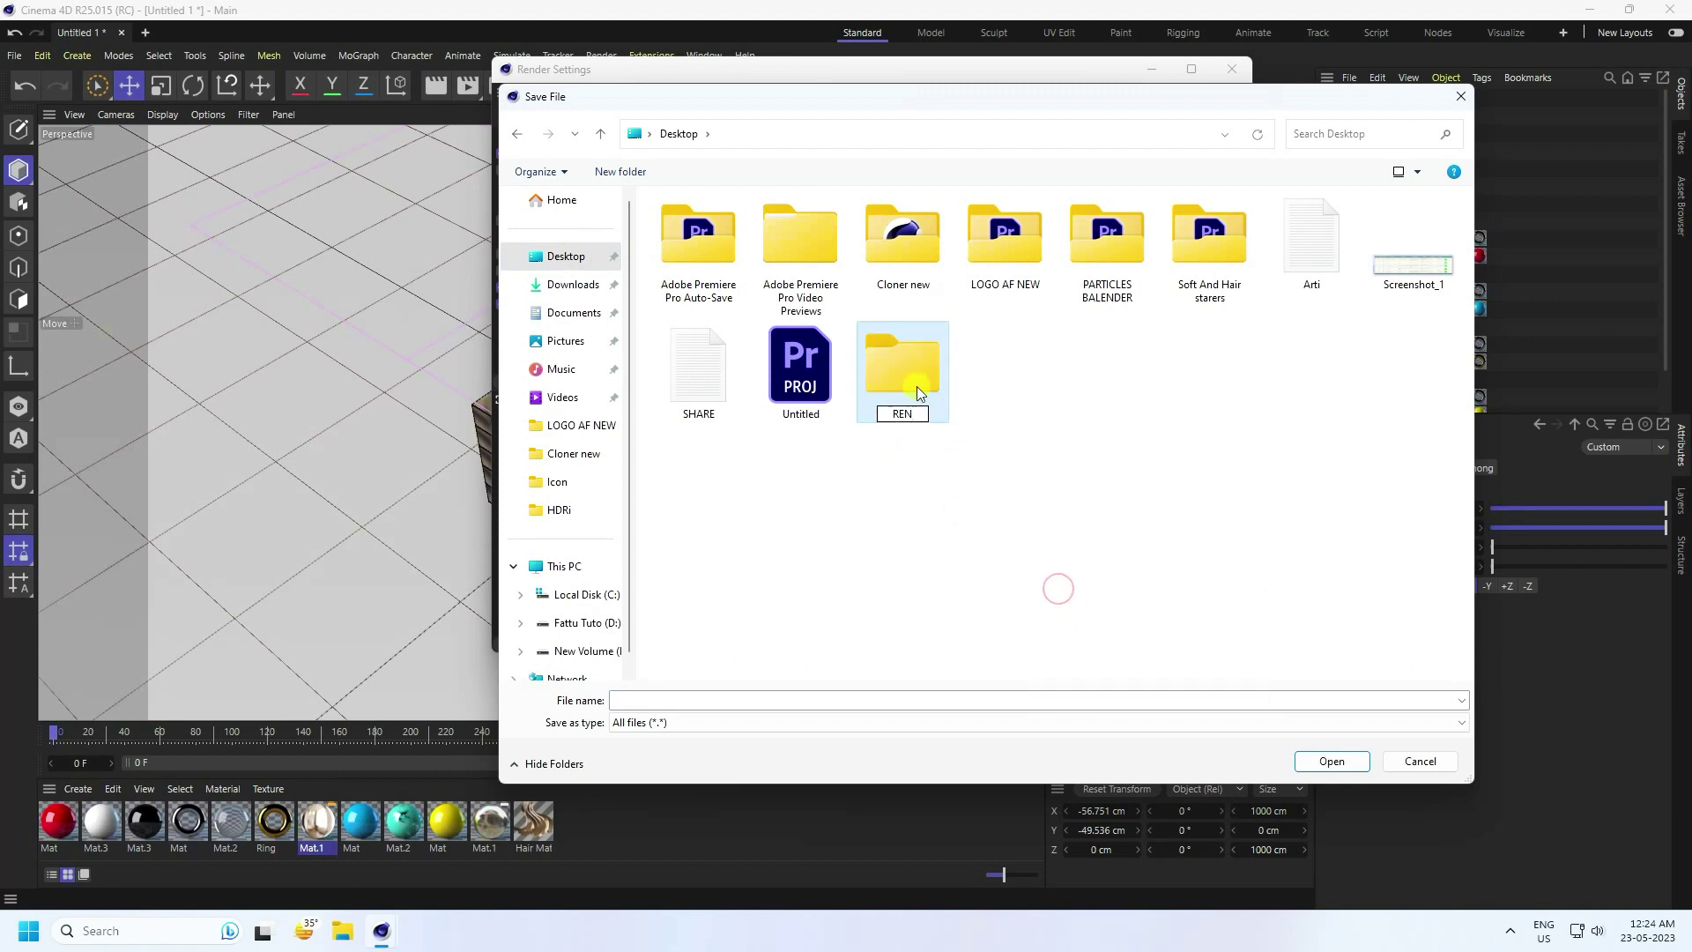
{"action": "double_click", "coordinate": [899, 372]}
{"action": "left_click", "coordinate": [797, 699]}
{"action": "type", "text": "A"}
{"action": "left_click", "coordinate": [1315, 761]}
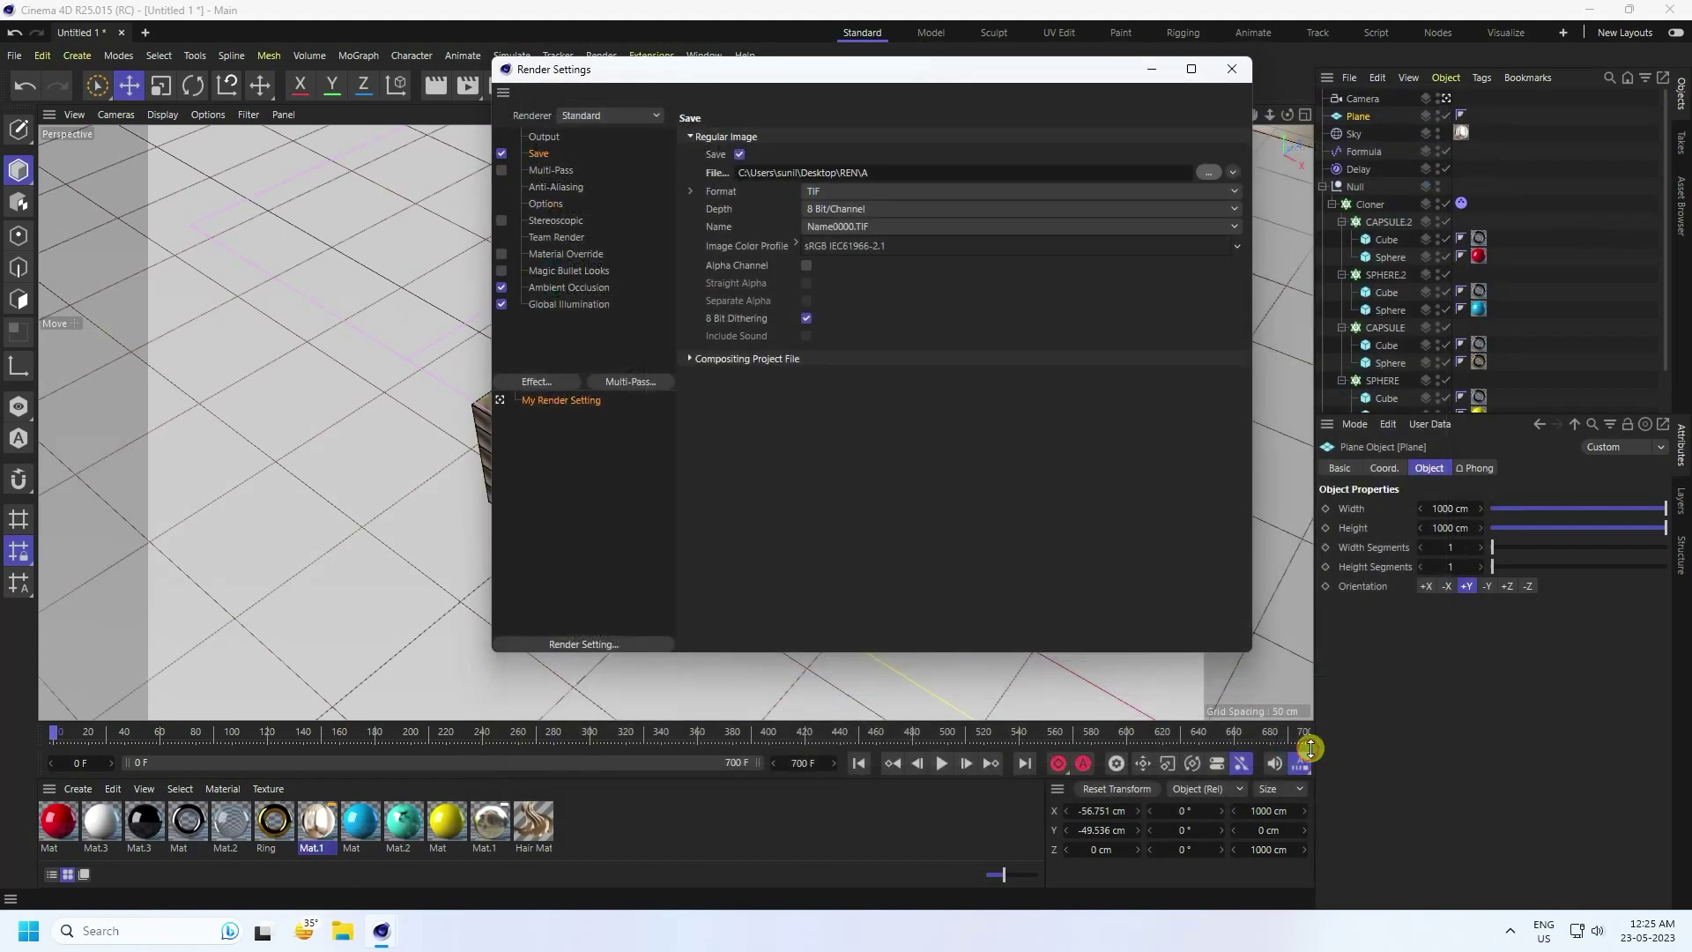
Set the output frame range to All Frames (0–700) and play the animation
{"action": "left_click", "coordinate": [543, 138]}
{"action": "left_click", "coordinate": [844, 350]}
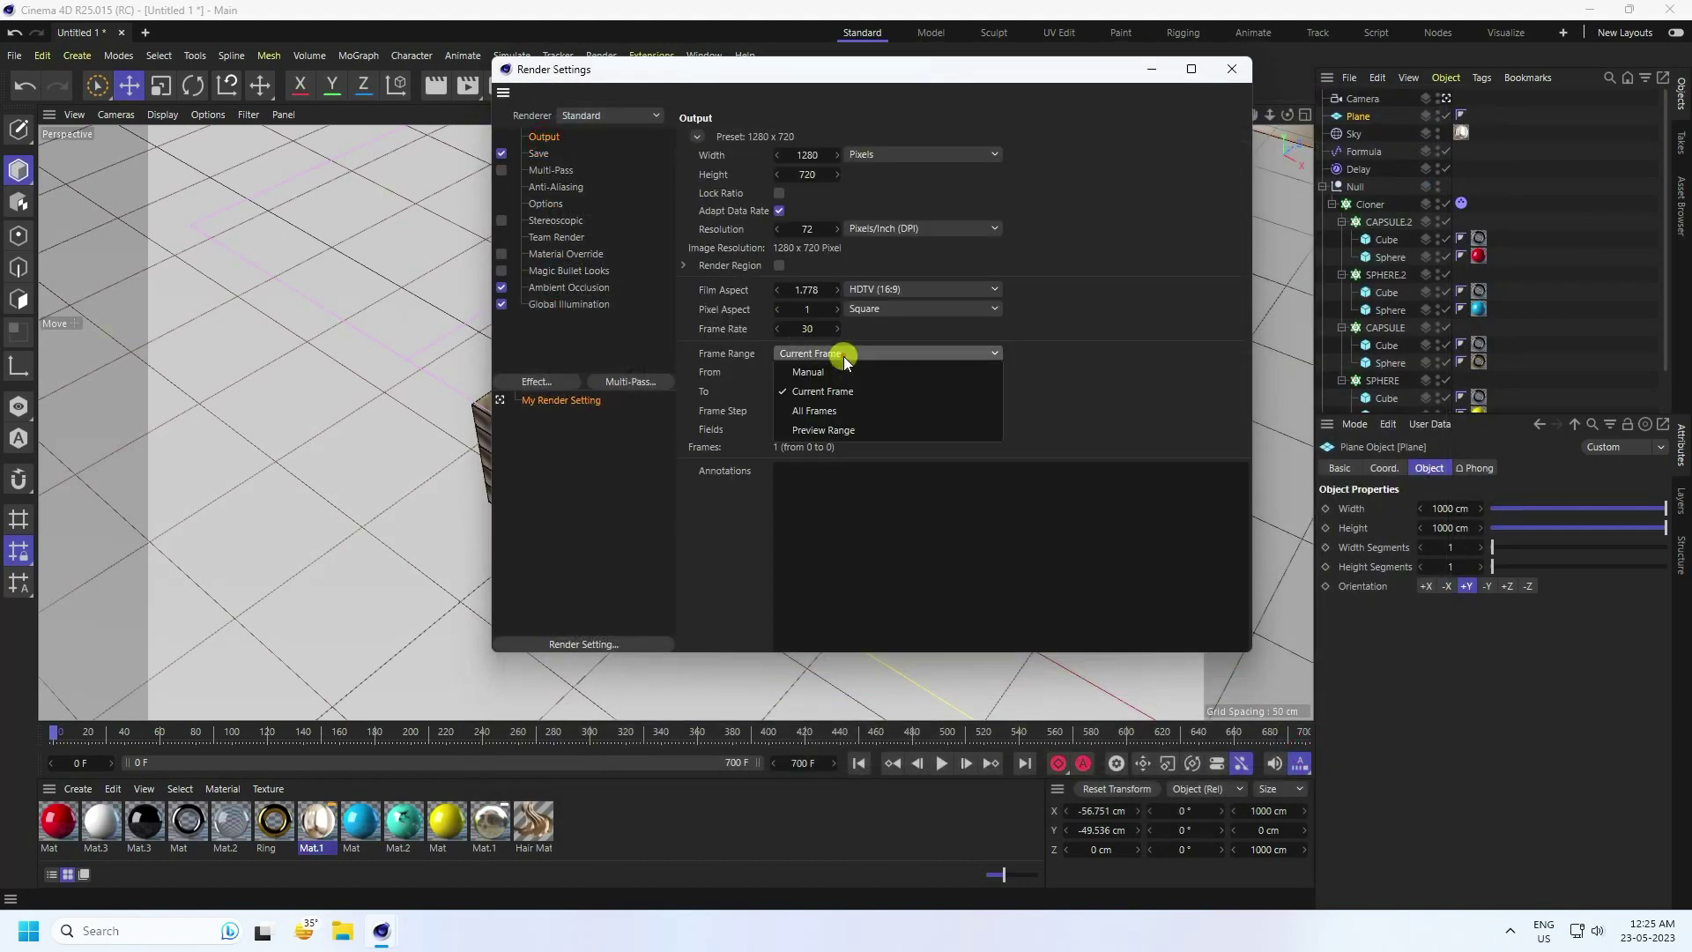
{"action": "left_click", "coordinate": [842, 402]}
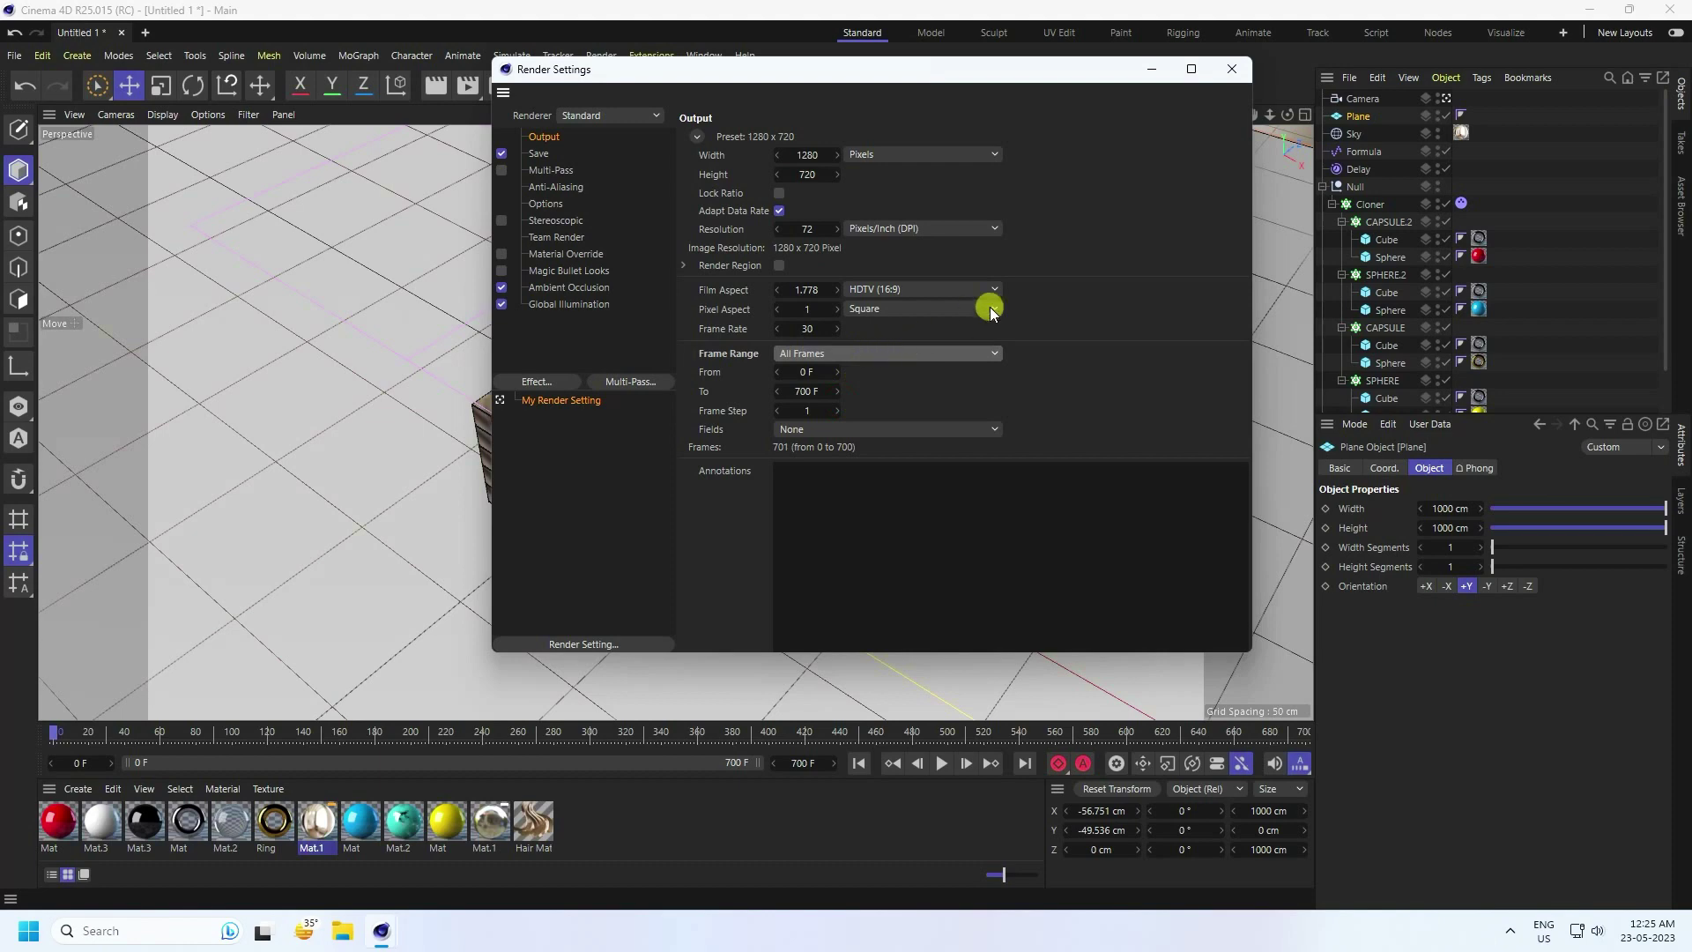
{"action": "left_click", "coordinate": [1231, 69]}
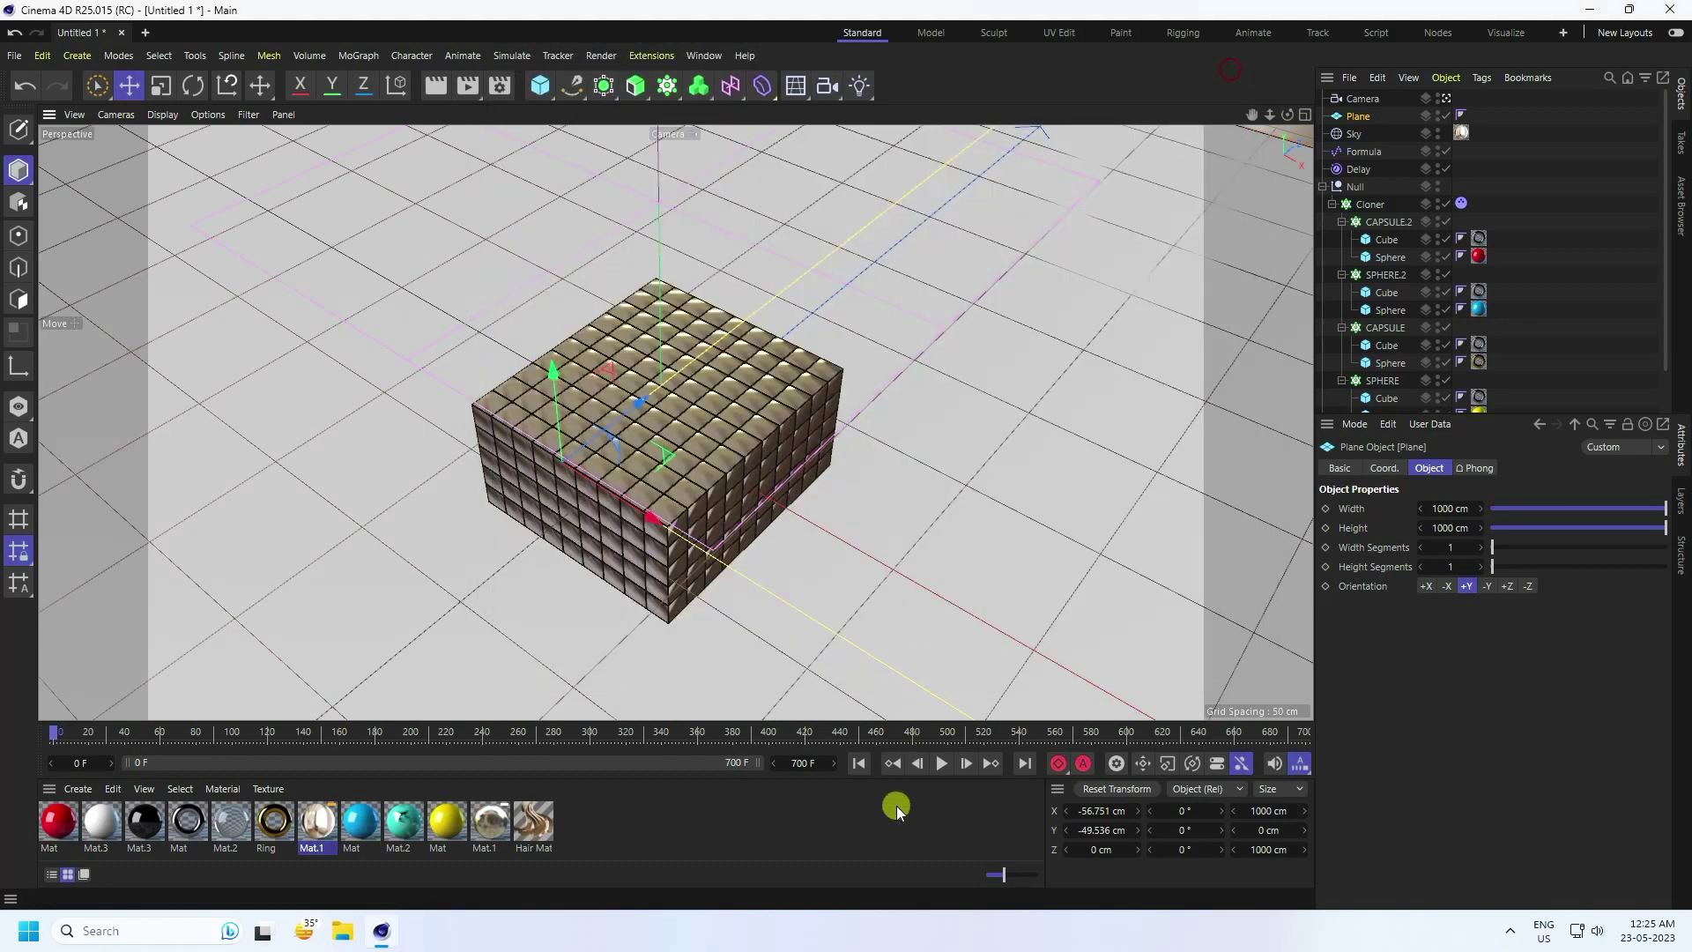
{"action": "left_click", "coordinate": [944, 773]}
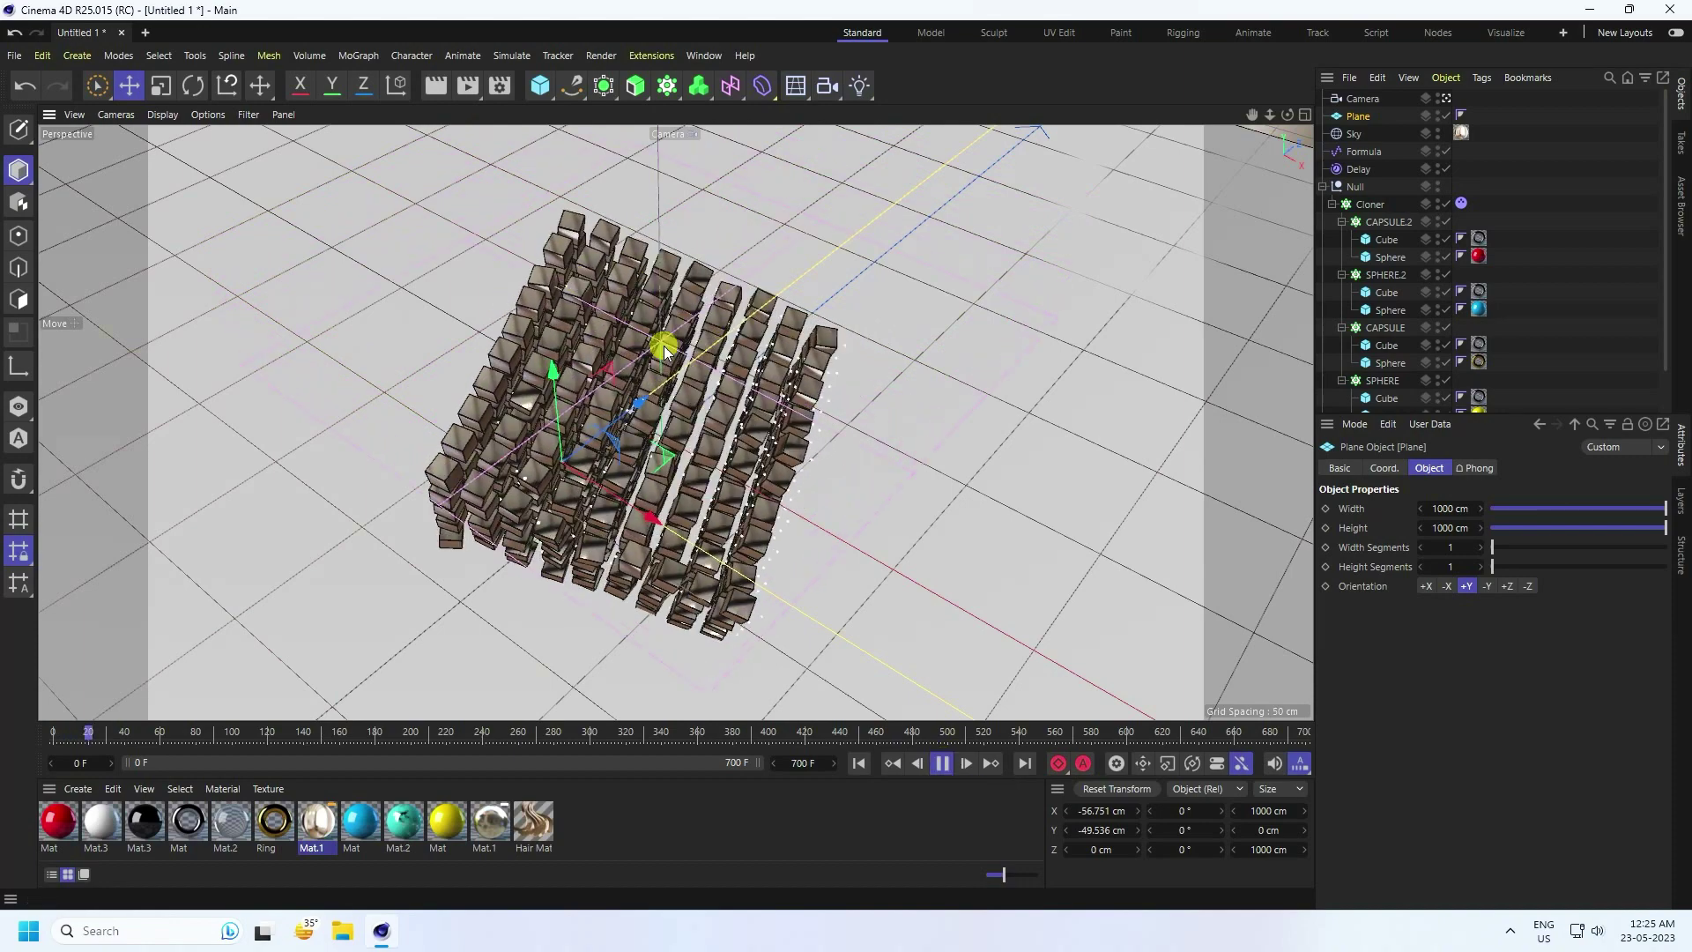
Stop and rewind, then Bake All on the Cloner's Dynamics Body tag cache
{"action": "left_click", "coordinate": [944, 762]}
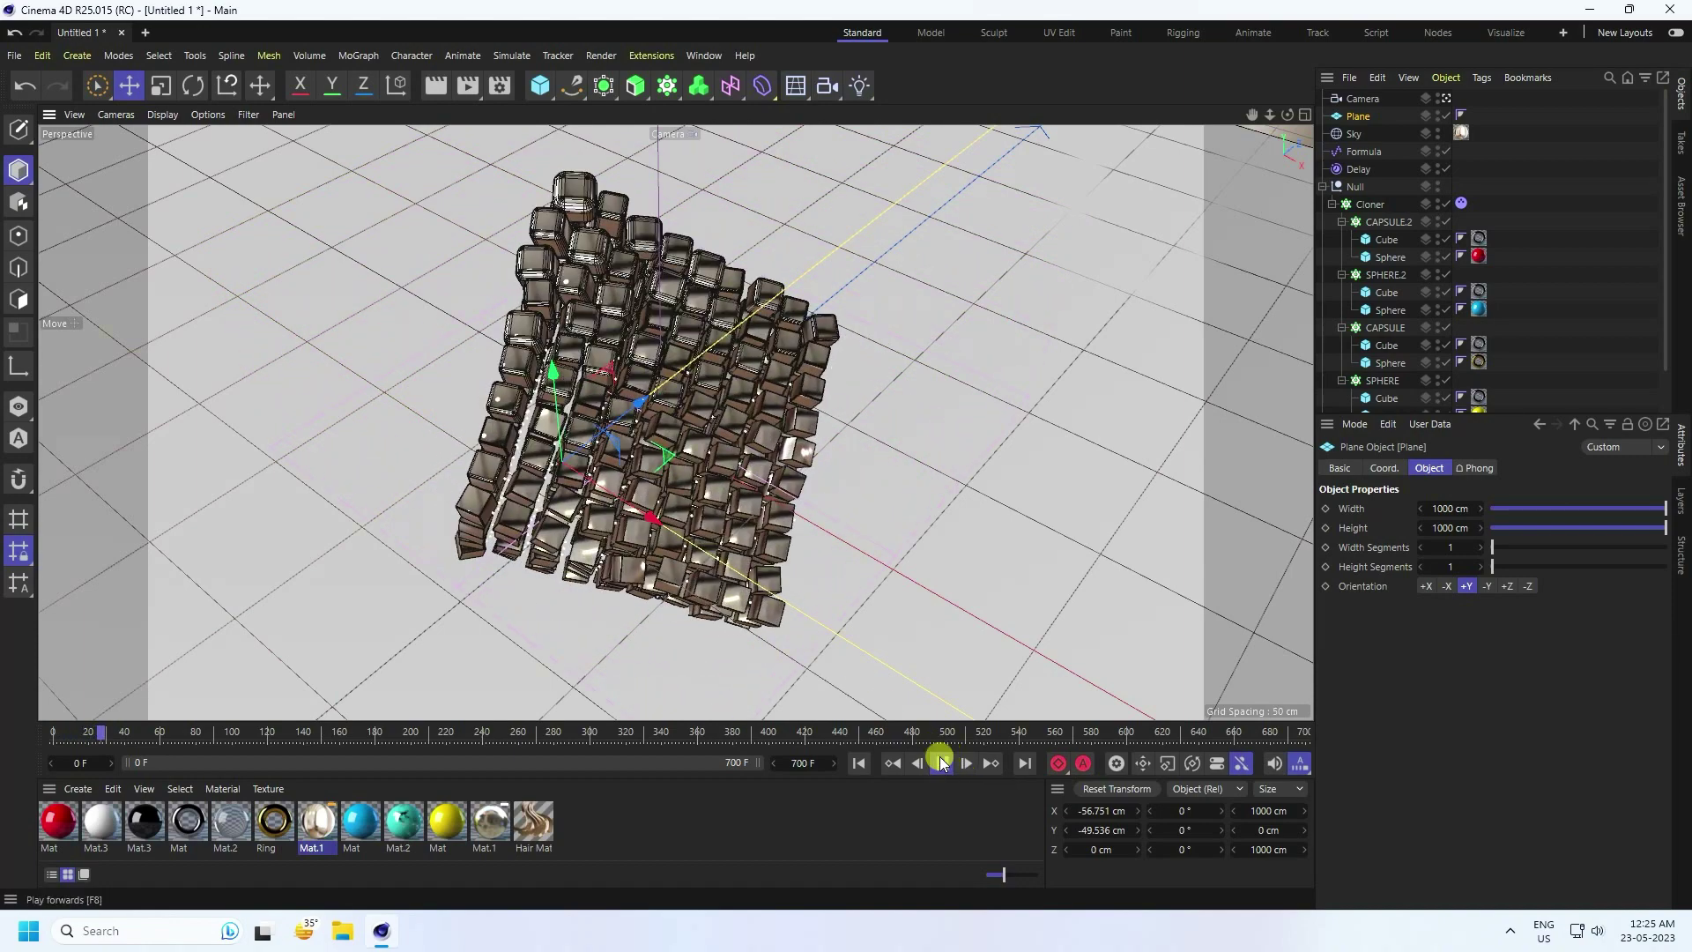
{"action": "left_click", "coordinate": [860, 763]}
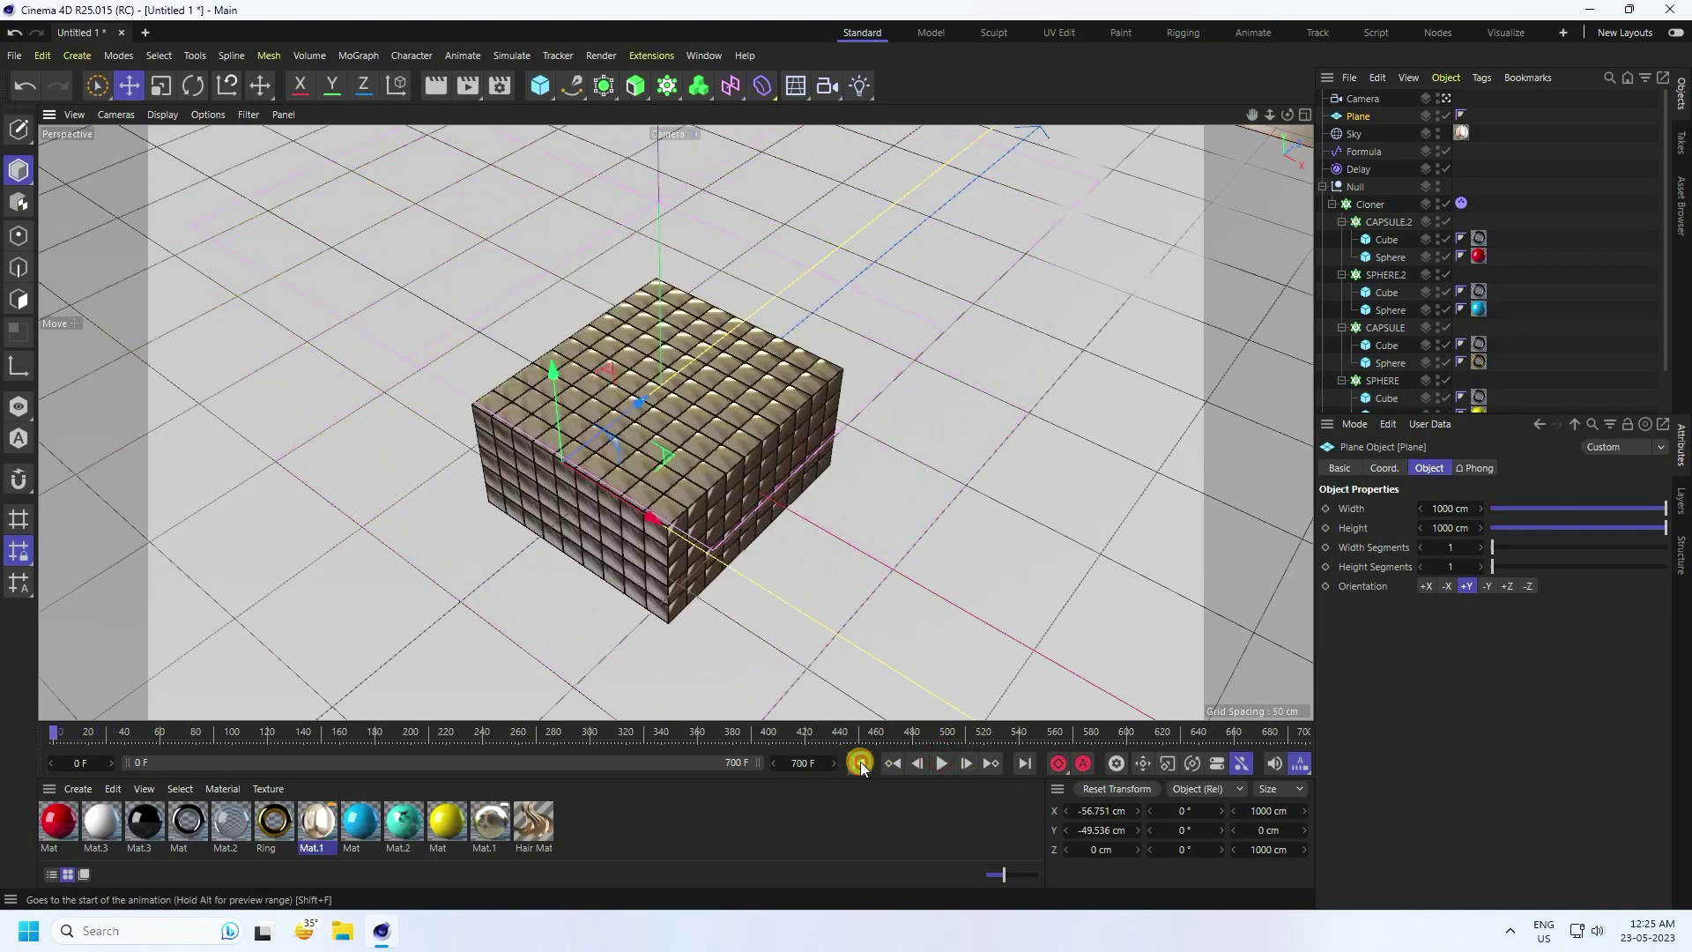
{"action": "left_click", "coordinate": [1462, 203]}
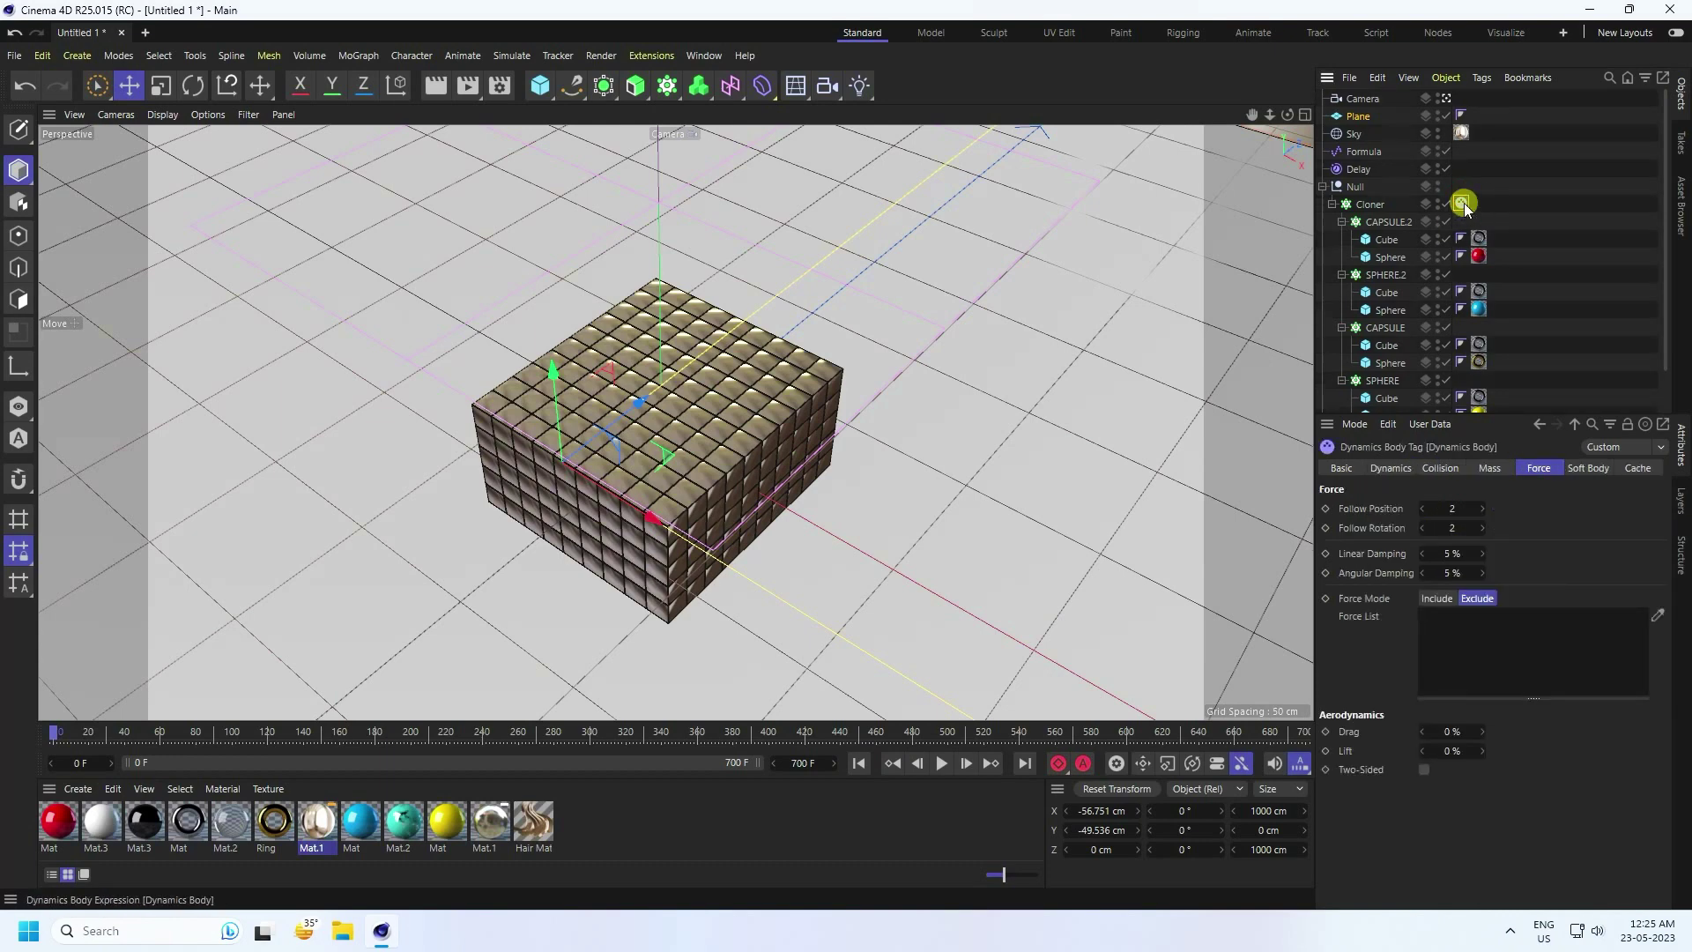
{"action": "left_click", "coordinate": [1638, 468]}
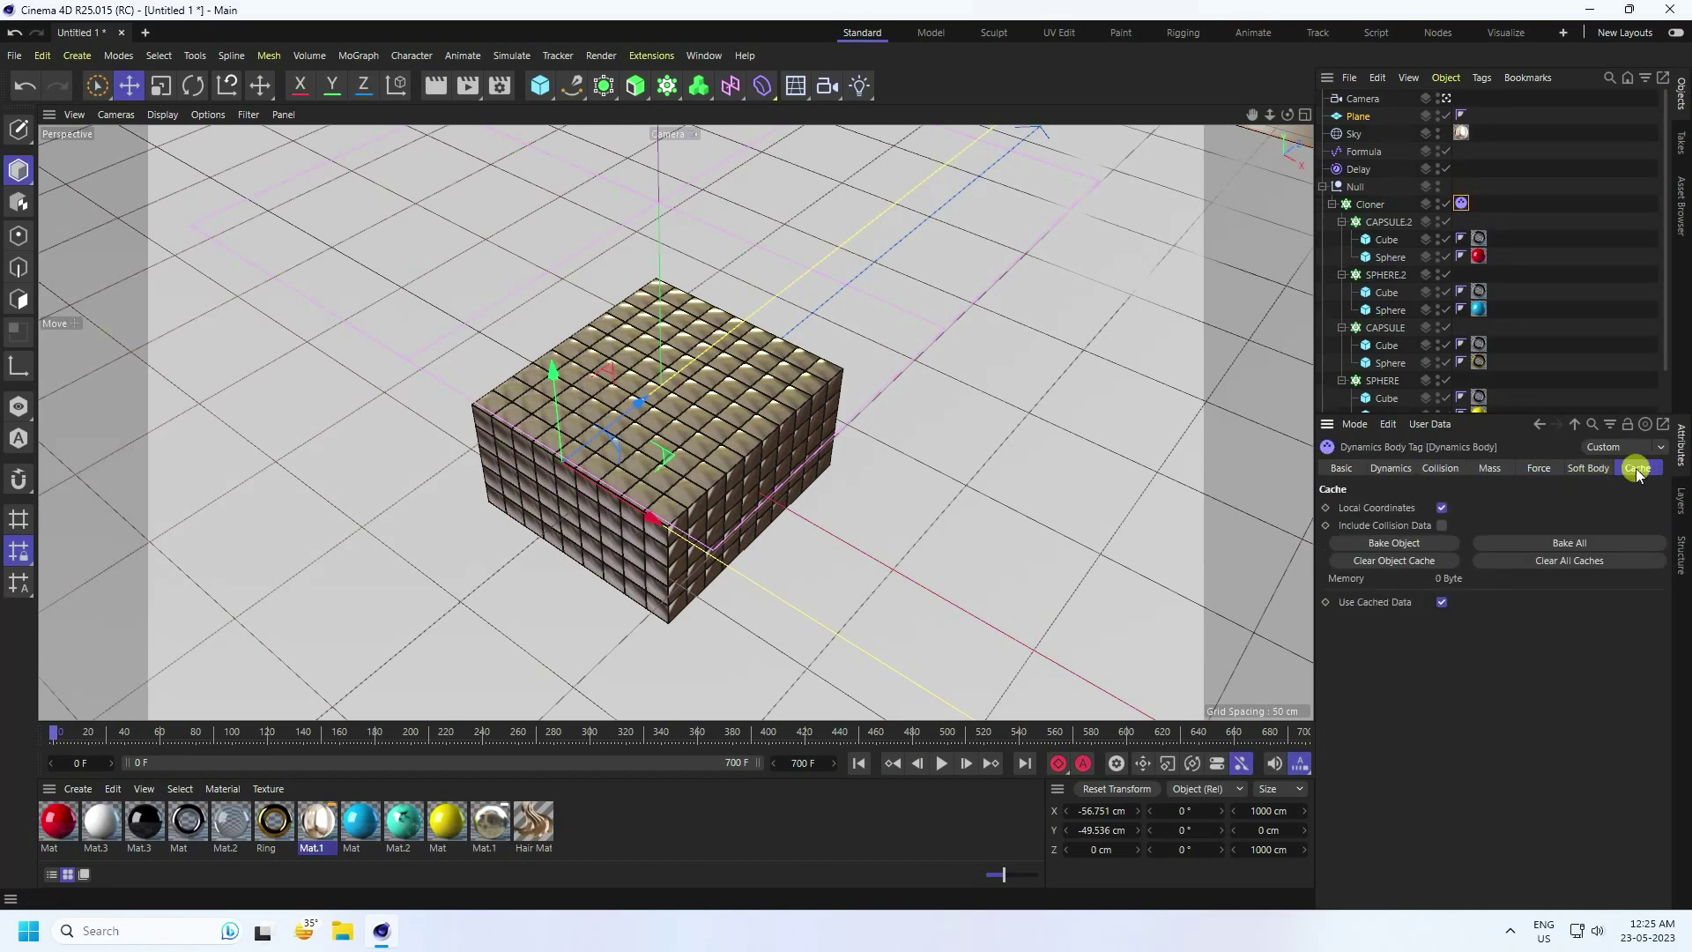
{"action": "left_click", "coordinate": [1569, 543]}
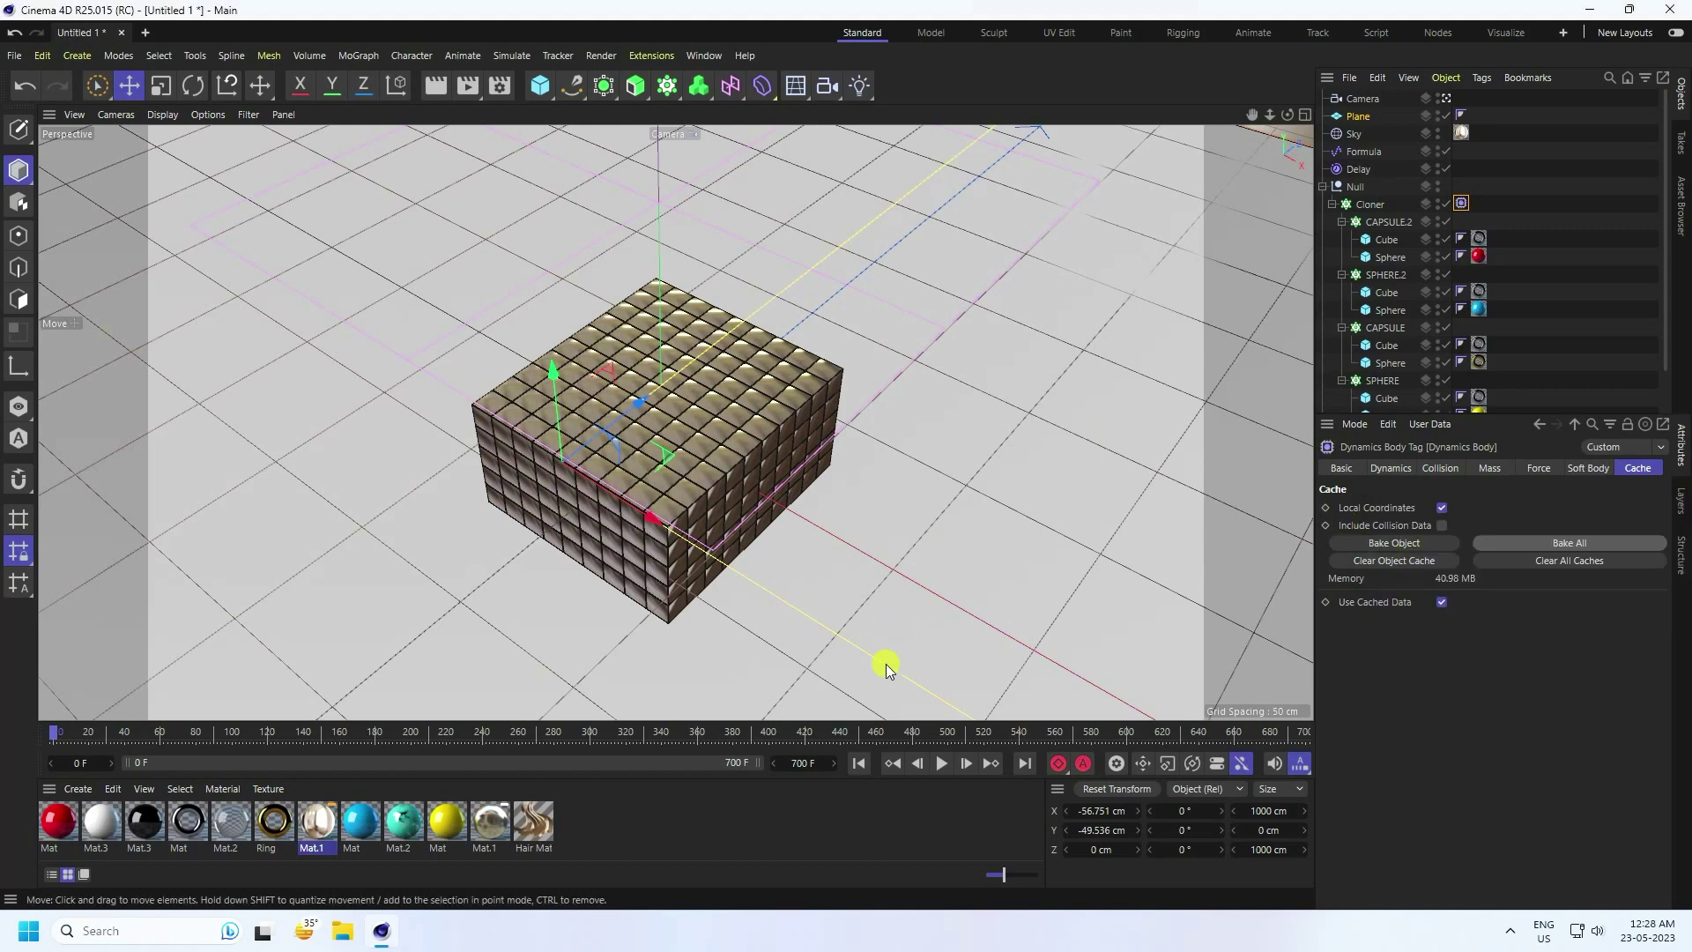
Play the baked simulation from frame 0, then render a viewport preview
{"action": "left_click", "coordinate": [860, 763]}
{"action": "left_click", "coordinate": [936, 763]}
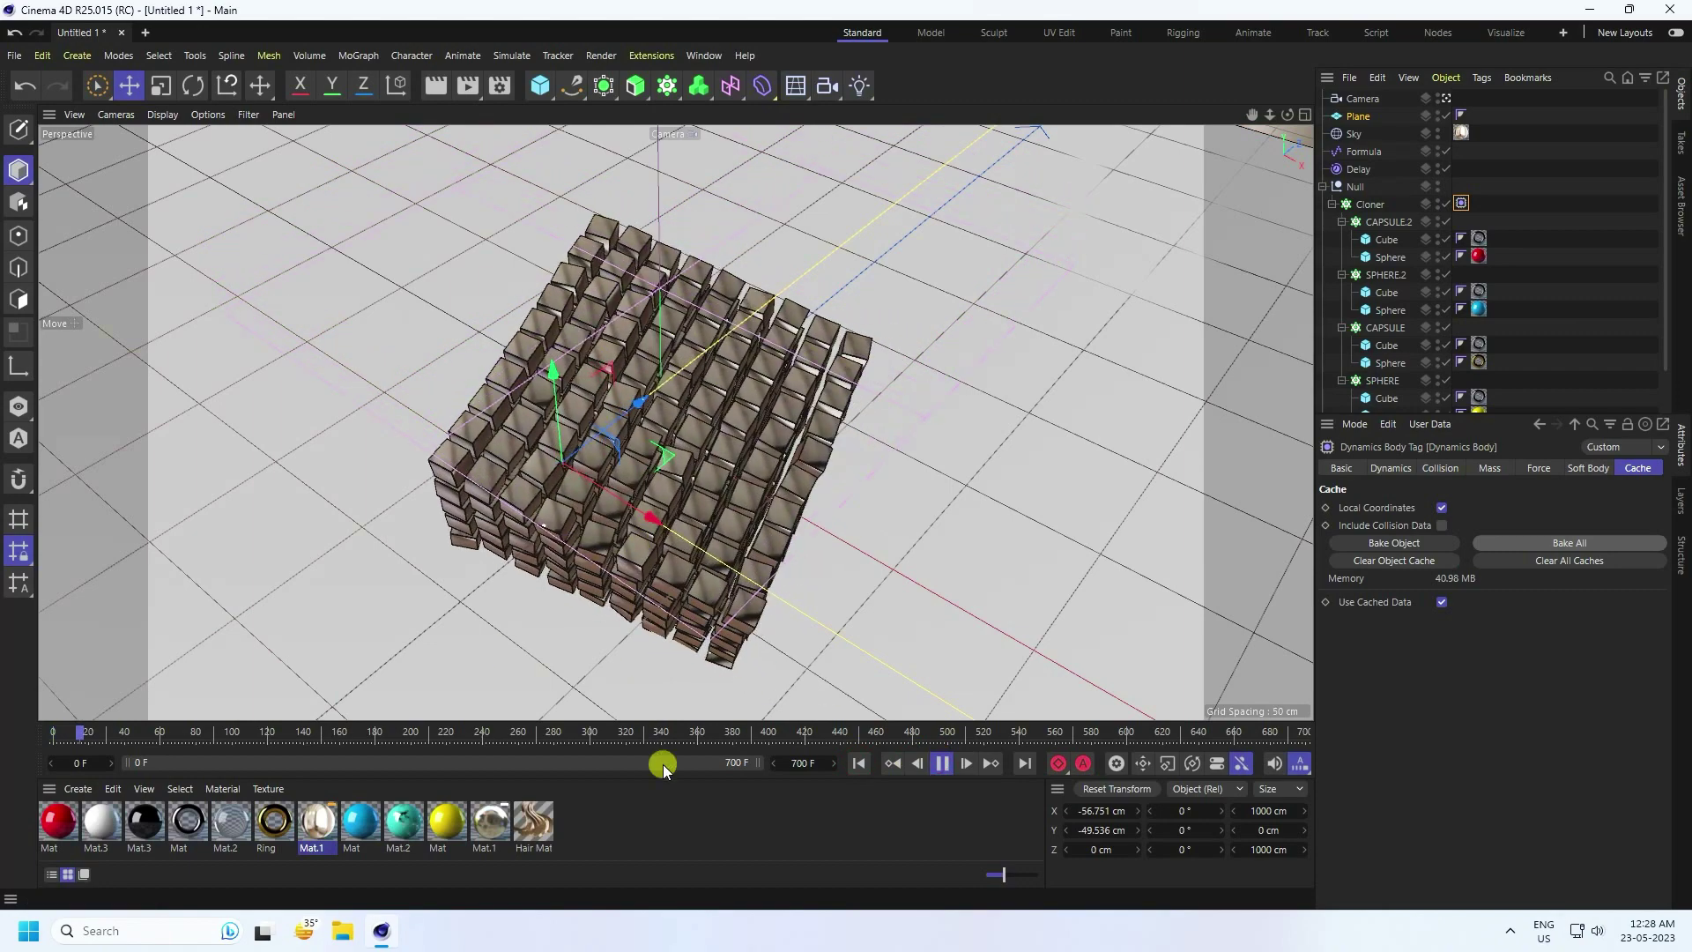
{"action": "left_click", "coordinate": [658, 830]}
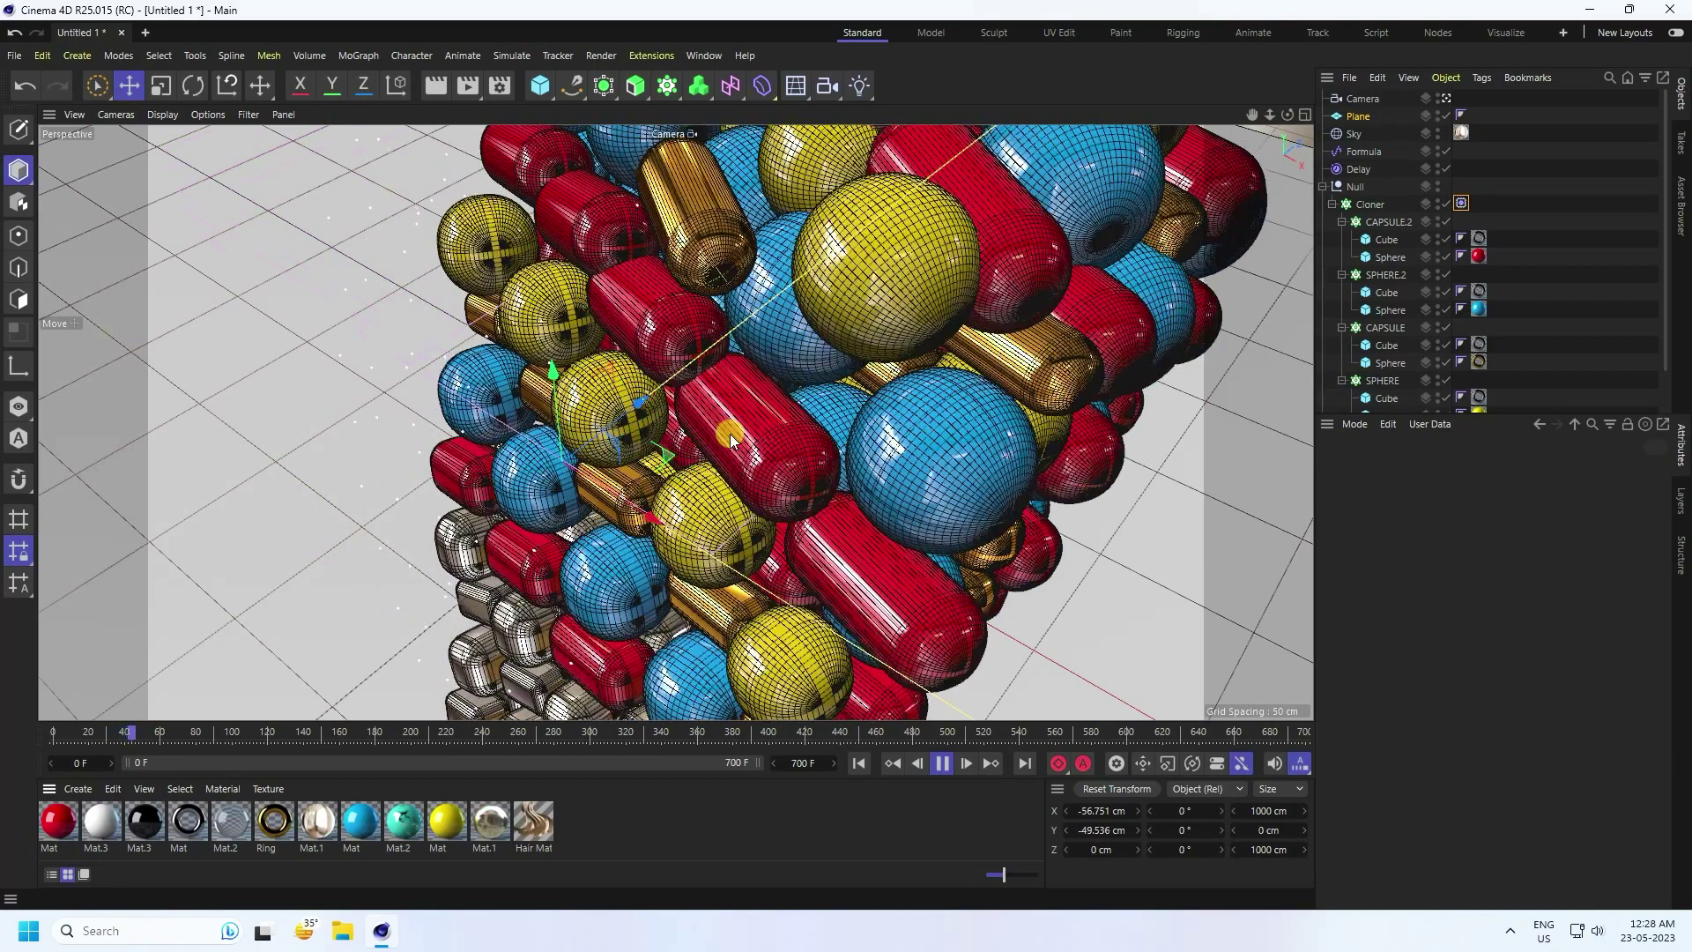
{"action": "left_click", "coordinate": [942, 763]}
{"action": "left_click", "coordinate": [431, 85]}
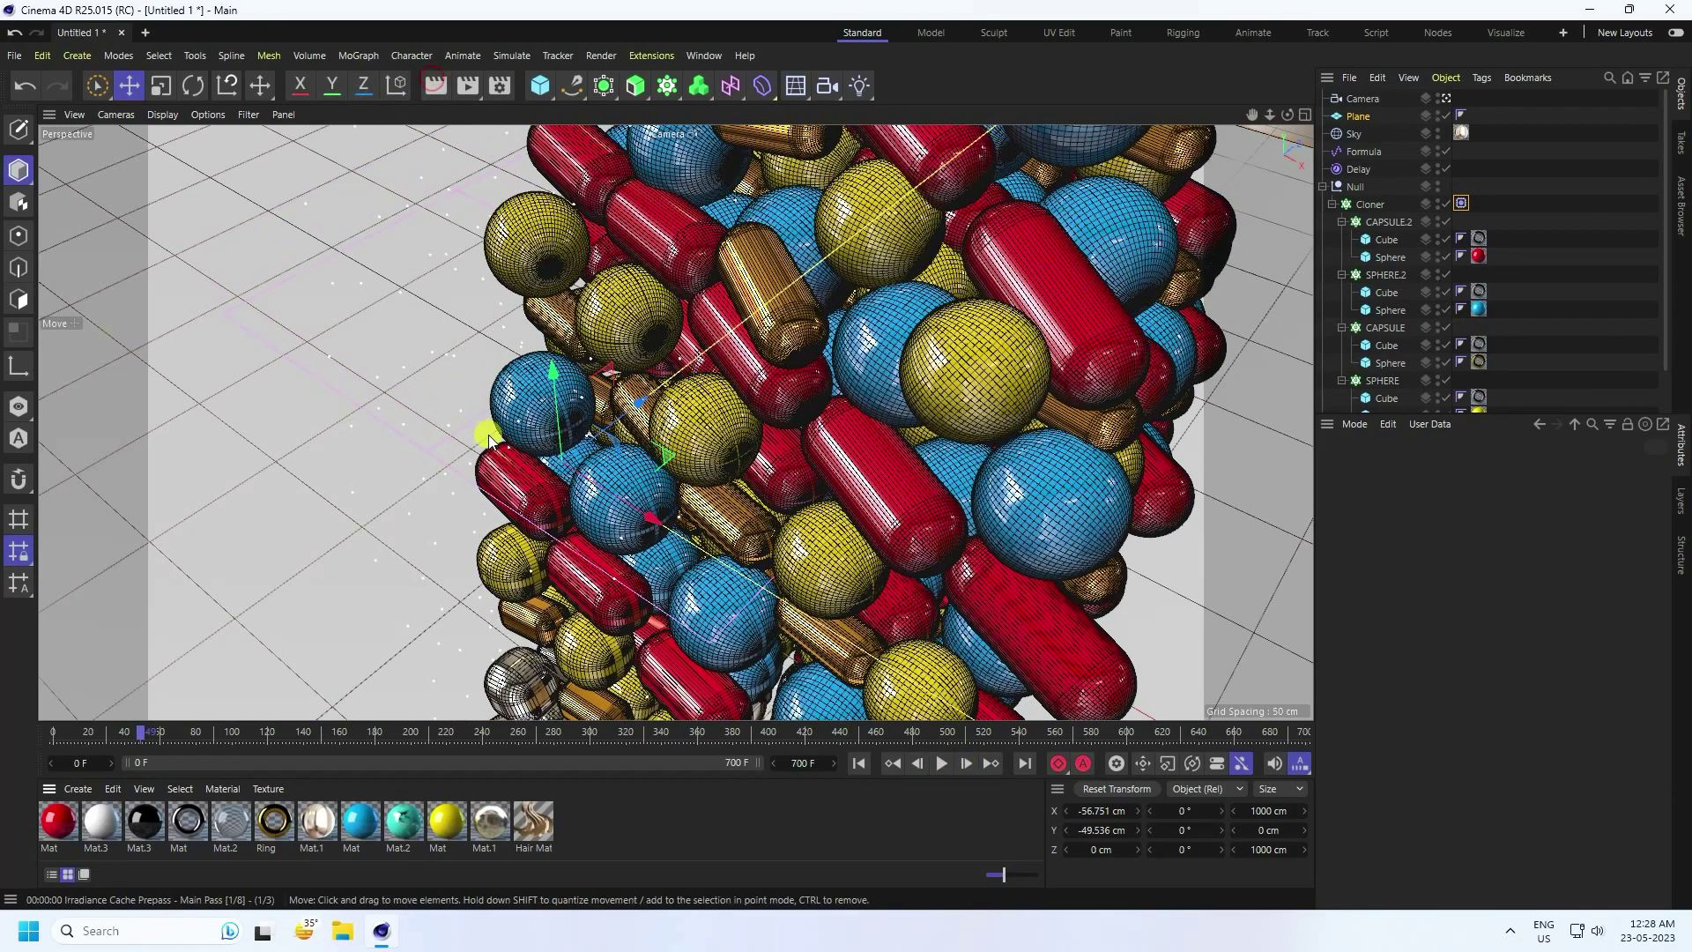